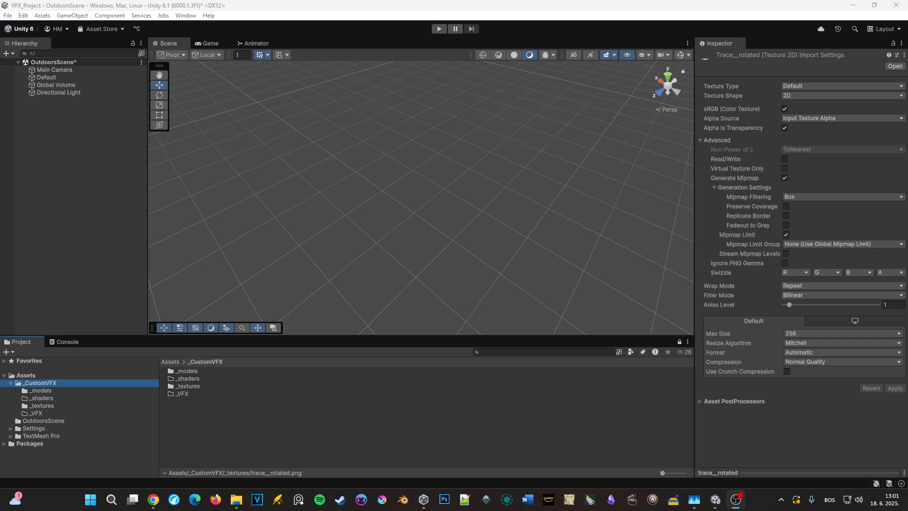
Place the saw_blade model from the _models folder in the scene and examine its shape.
{"action": "left_click", "coordinate": [236, 424]}
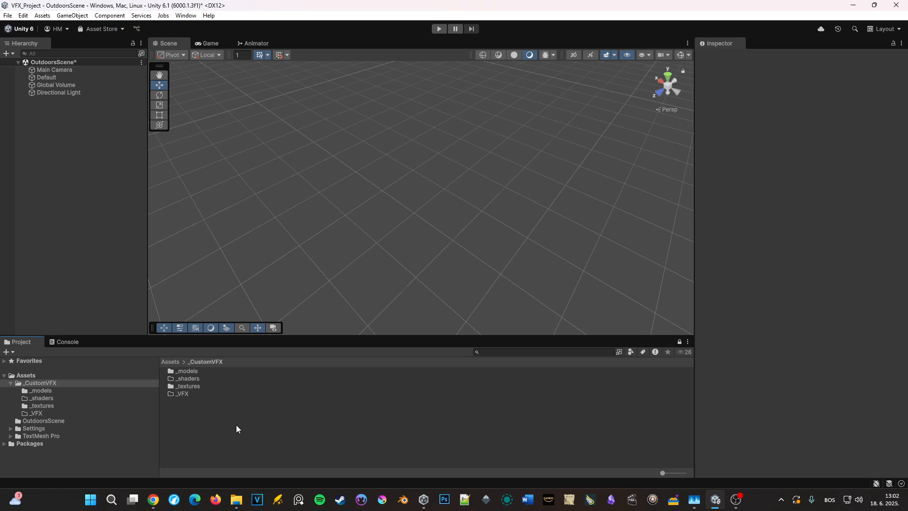
{"action": "left_click", "coordinate": [56, 392]}
{"action": "left_click_drag", "start_coordinate": [197, 374], "coordinate": [377, 184]}
{"action": "scroll", "coordinate": [377, 181], "scroll_direction": "up", "scroll_amount": 2}
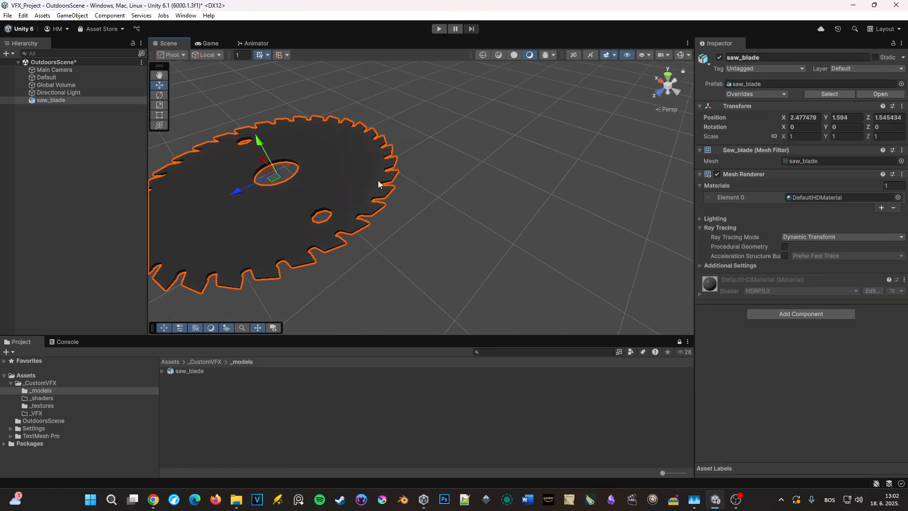
{"action": "scroll", "coordinate": [379, 181], "scroll_direction": "up", "scroll_amount": 2}
{"action": "middle_click_drag", "start_coordinate": [378, 182], "coordinate": [410, 182]}
{"action": "scroll", "coordinate": [410, 182], "scroll_direction": "down", "scroll_amount": 3}
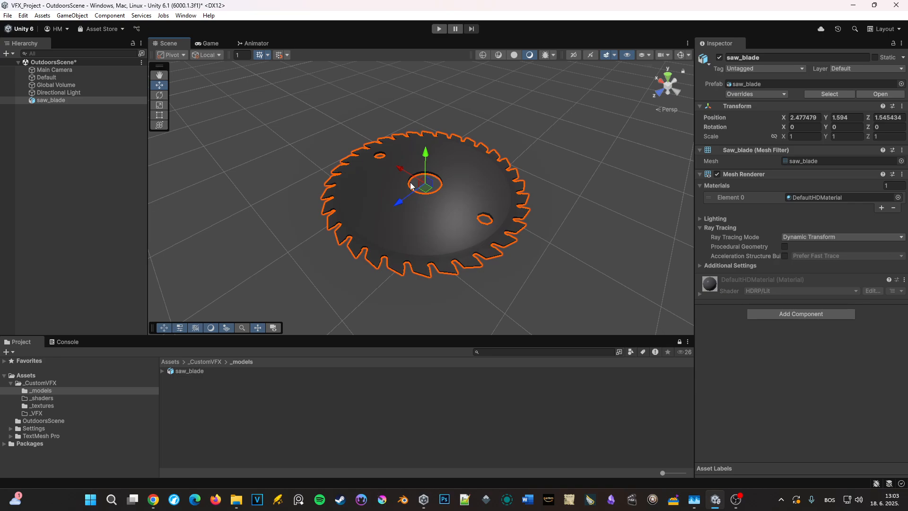
Preview the _GroundDiffuse, _Metal01Diffuse and trace__rotated images in the _textures folder.
{"action": "left_click", "coordinate": [44, 406]}
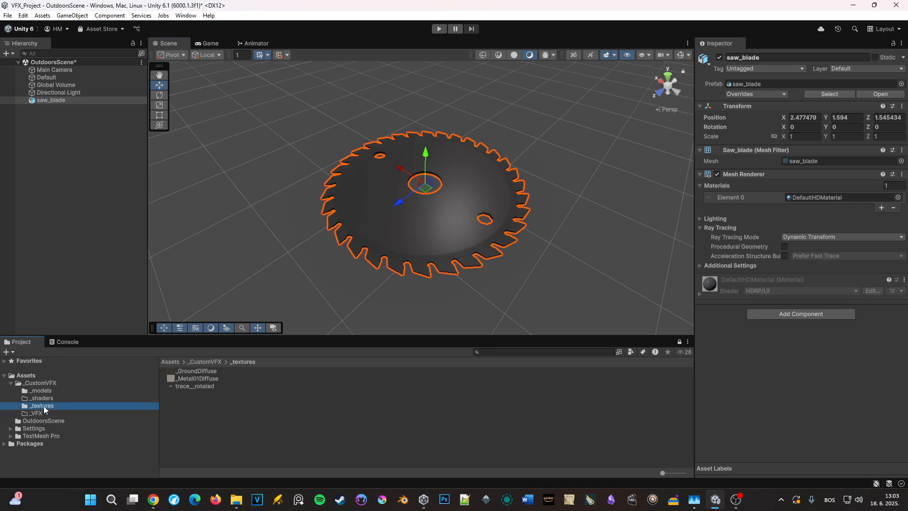
{"action": "left_click", "coordinate": [225, 369]}
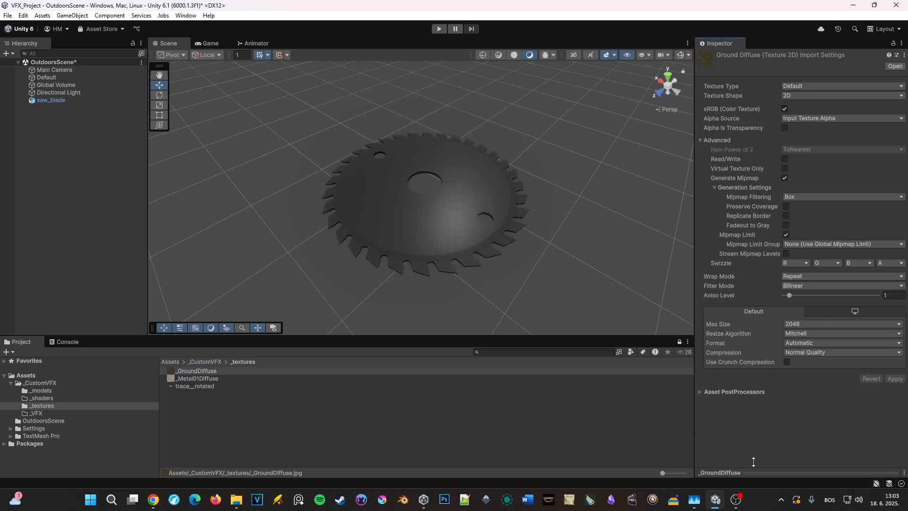
{"action": "left_click_drag", "start_coordinate": [753, 461], "coordinate": [792, 307]}
{"action": "left_click", "coordinate": [210, 378]}
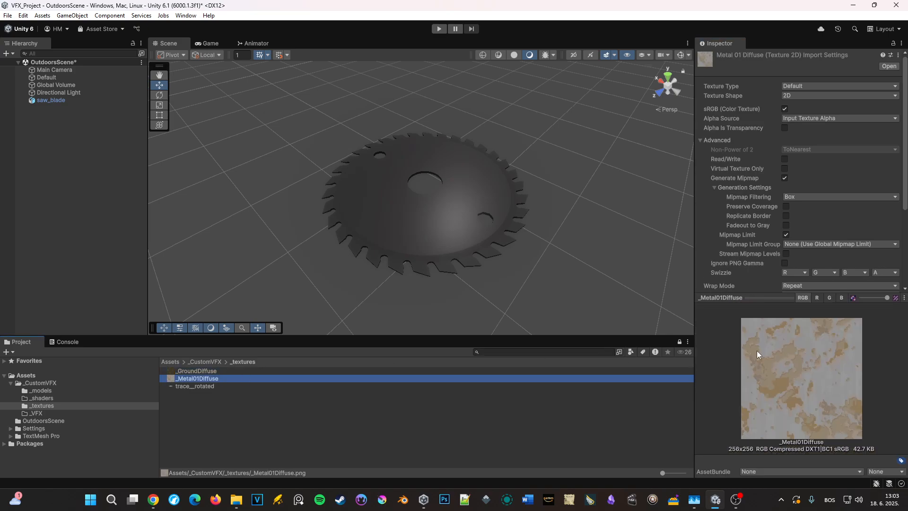
{"action": "left_click", "coordinate": [183, 387]}
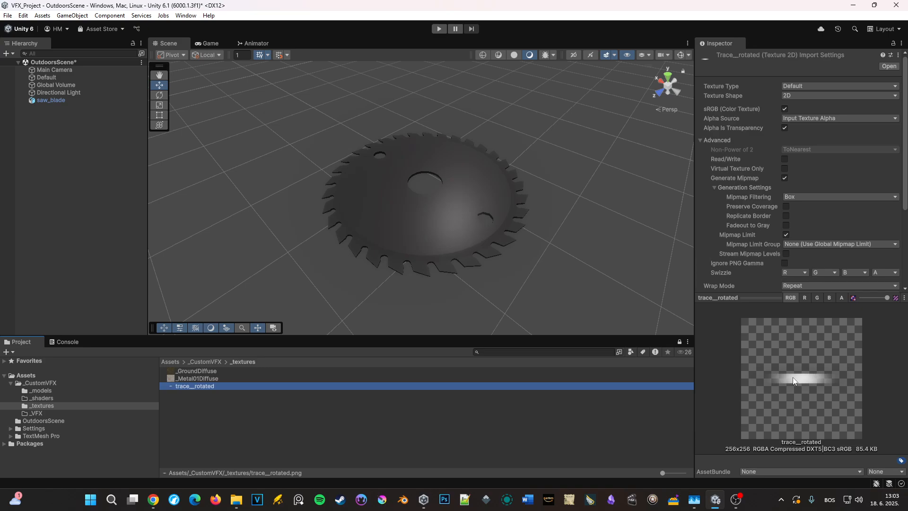
{"action": "left_click", "coordinate": [752, 298]}
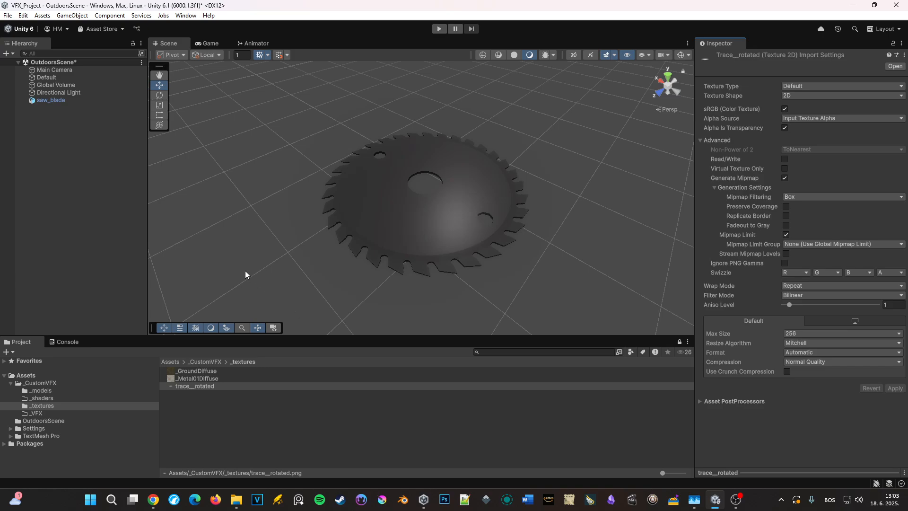
Delete the saw_blade object from the scene.
{"action": "right_click", "coordinate": [72, 161]}
{"action": "left_click", "coordinate": [86, 101]}
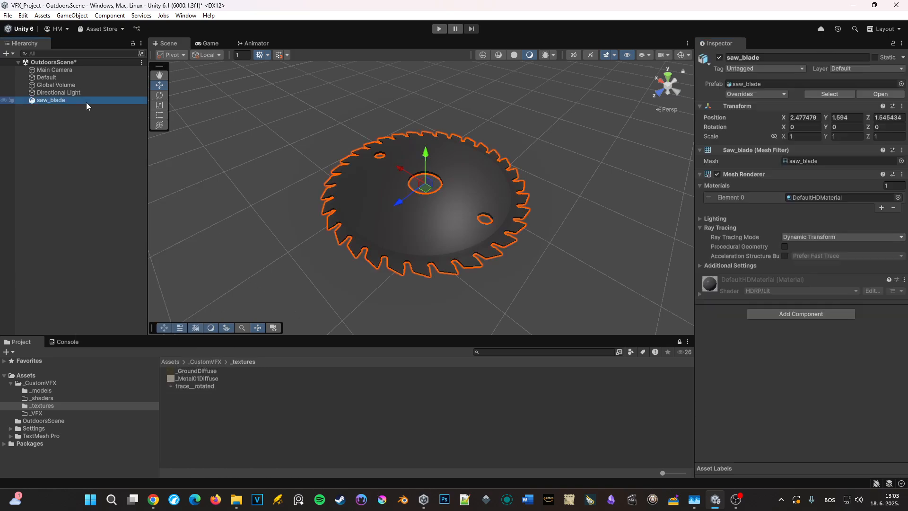
{"action": "key", "text": "Delete"}
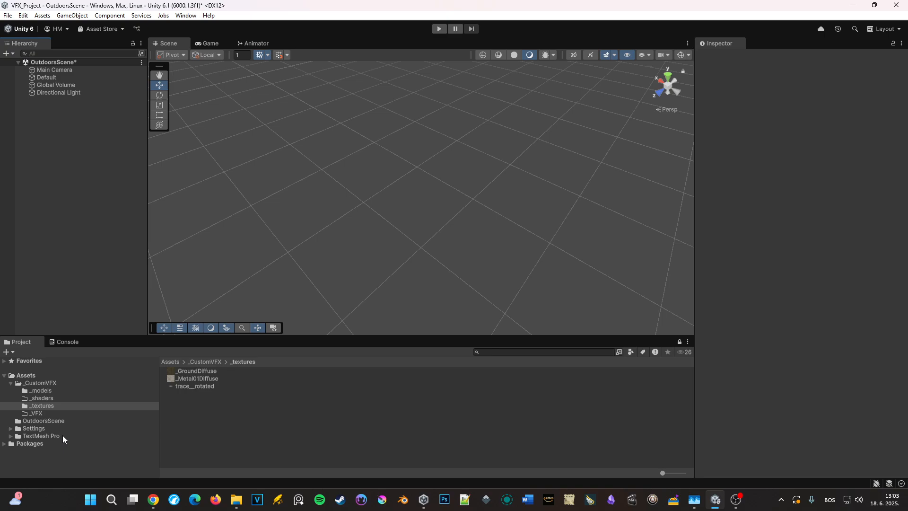
Create a Visual Effect Graph from the Minimal System template in the _VFX folder and name it _WindCutters.
{"action": "left_click", "coordinate": [47, 414]}
{"action": "right_click", "coordinate": [277, 413]}
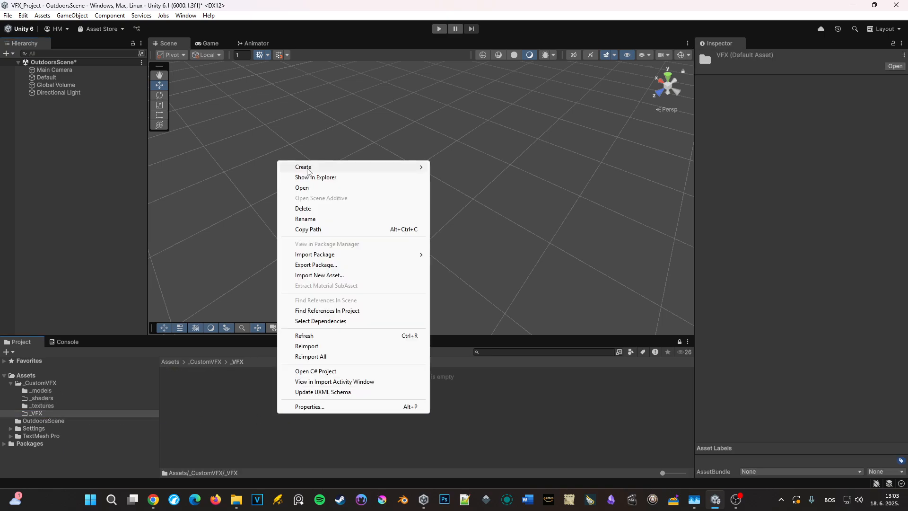
{"action": "mouse_move", "coordinate": [307, 169]}
{"action": "mouse_move", "coordinate": [486, 370]}
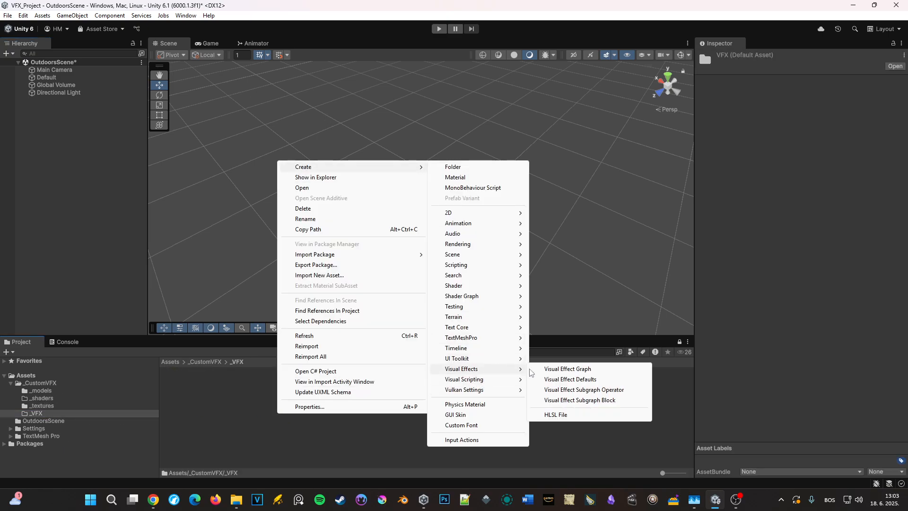
{"action": "left_click", "coordinate": [562, 369]}
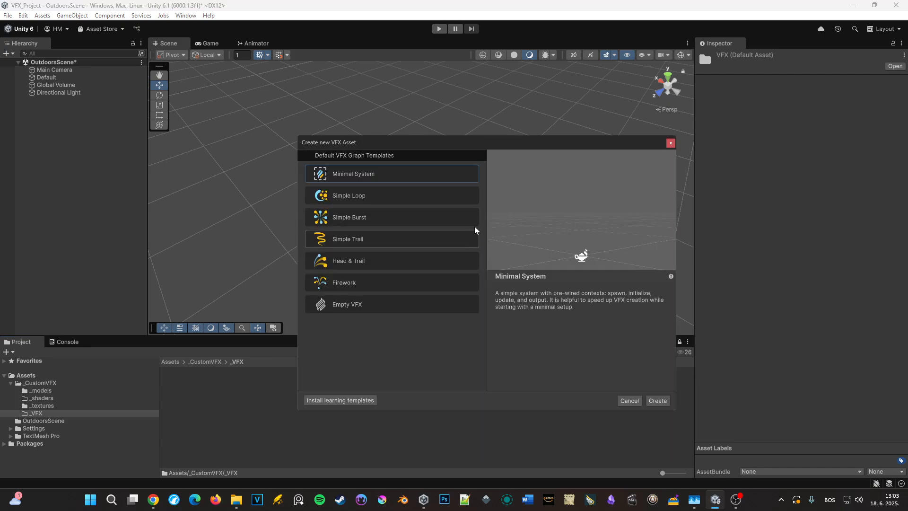
{"action": "left_click_drag", "start_coordinate": [439, 145], "coordinate": [420, 140]}
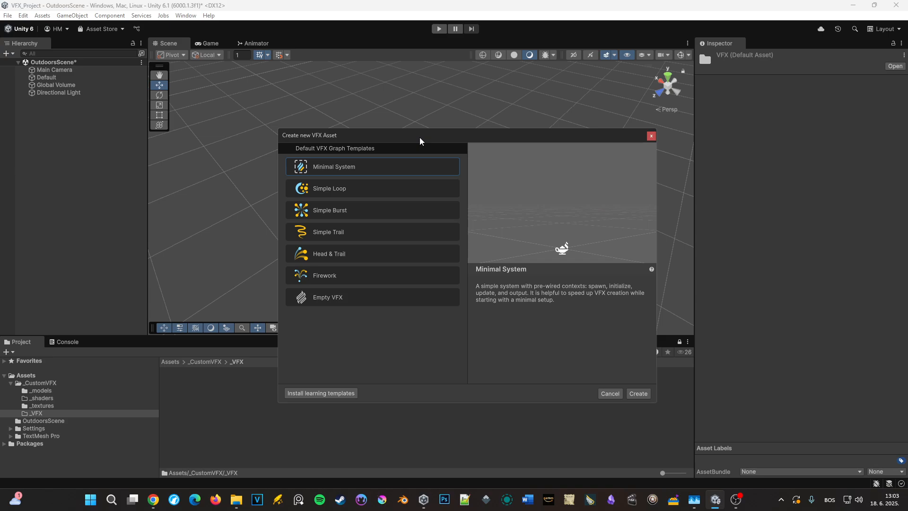
{"action": "left_click", "coordinate": [637, 394]}
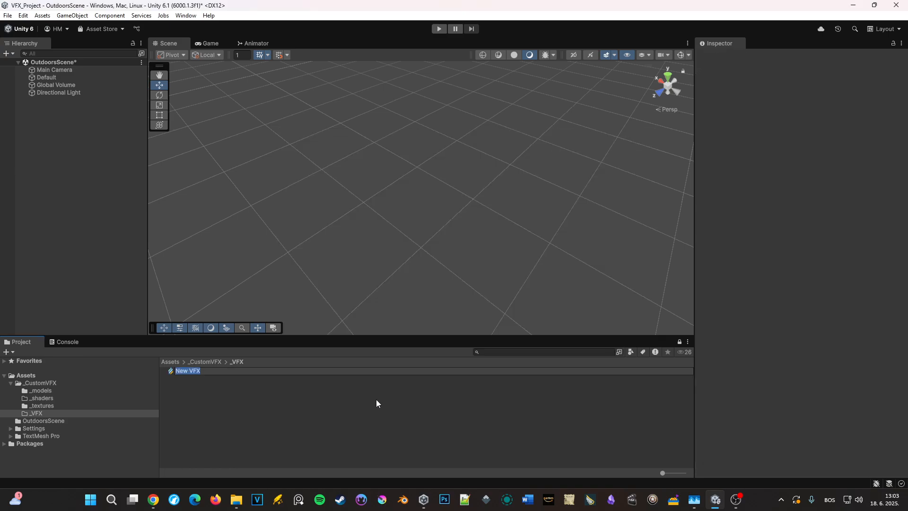
{"action": "key", "text": "BackSpace"}
{"action": "type", "text": "_WindCutters"}
{"action": "key", "text": "Return"}
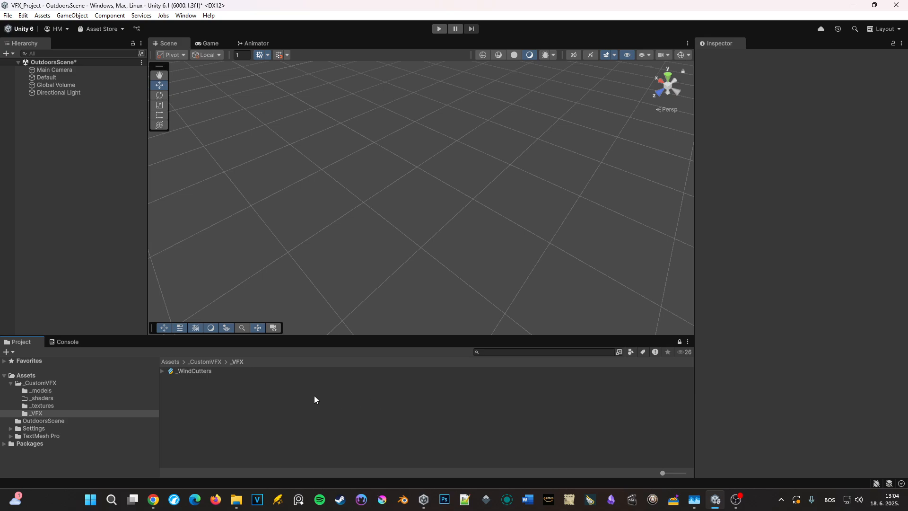
Add an empty game object named _VFX_Tut_WindCutt to the scene and reset its position to the origin.
{"action": "right_click", "coordinate": [75, 148]}
{"action": "left_click", "coordinate": [124, 306]}
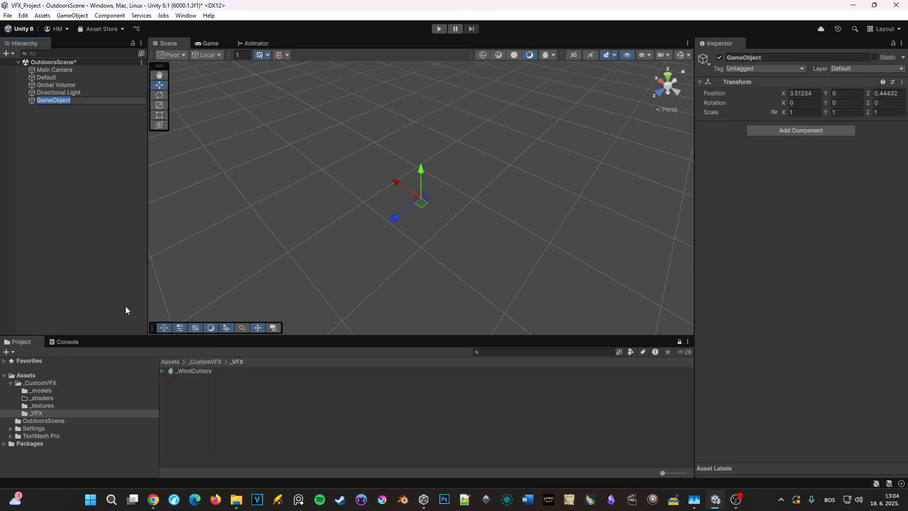
{"action": "key", "text": "BackSpace"}
{"action": "type", "text": "_VFX_Tut_WindCutt"}
{"action": "key", "text": "Return"}
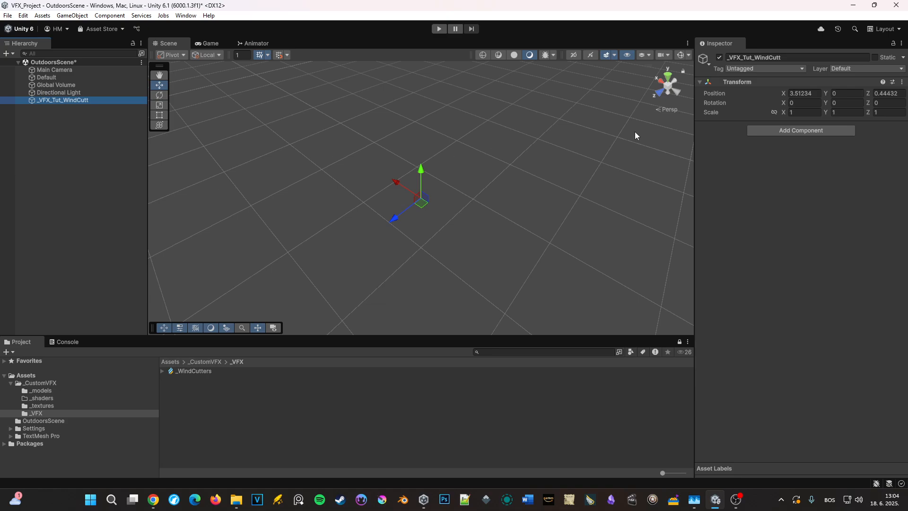
{"action": "left_click", "coordinate": [902, 82]}
{"action": "left_click", "coordinate": [850, 92]}
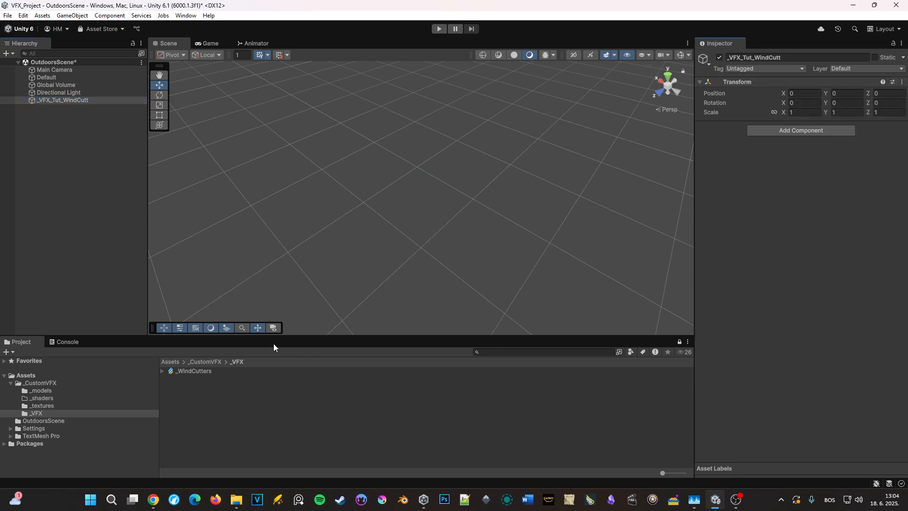
Attach the _WindCutters effect to the _VFX_Tut_WindCutt object and open its graph for editing.
{"action": "double_click", "coordinate": [94, 100]}
{"action": "left_click_drag", "start_coordinate": [194, 371], "coordinate": [837, 230]}
{"action": "left_click", "coordinate": [892, 150]}
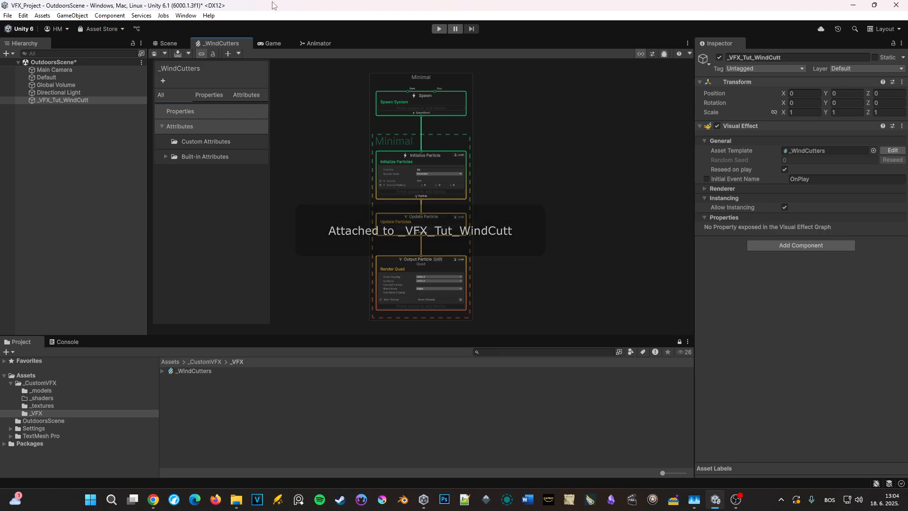
Dock the _WindCutters graph alongside the Inspector and widen that area so the particle contexts are readable.
{"action": "left_click_drag", "start_coordinate": [212, 42], "coordinate": [756, 44]}
{"action": "left_click_drag", "start_coordinate": [694, 95], "coordinate": [571, 94]}
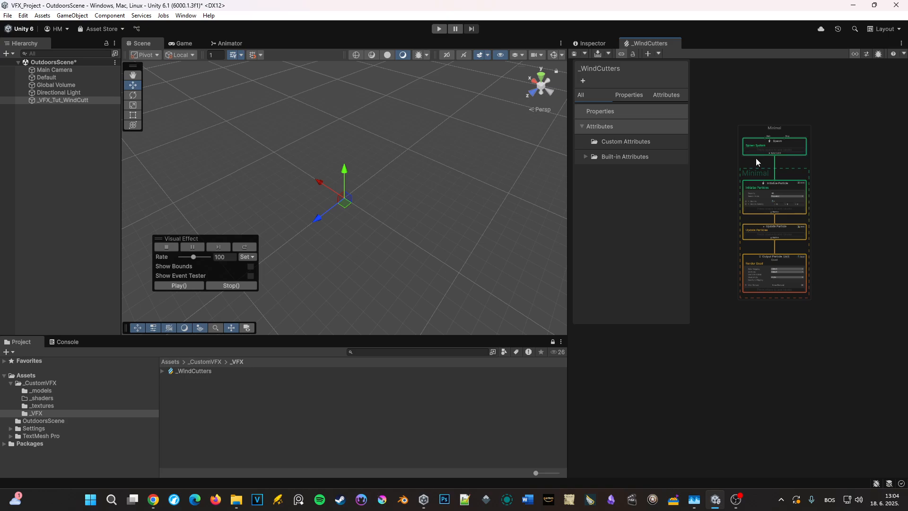
{"action": "scroll", "coordinate": [734, 193], "scroll_direction": "up", "scroll_amount": 5}
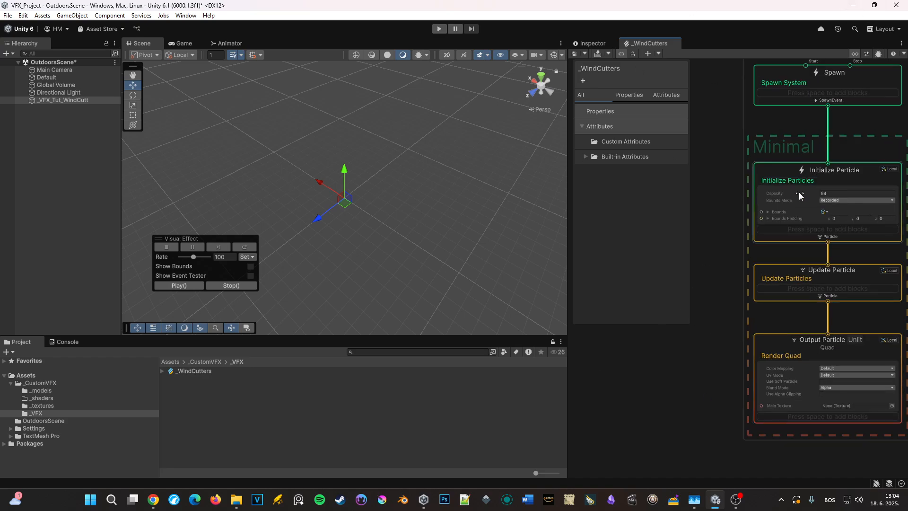
{"action": "scroll", "coordinate": [798, 192], "scroll_direction": "down", "scroll_amount": 4}
{"action": "middle_click_drag", "start_coordinate": [725, 356], "coordinate": [713, 369]}
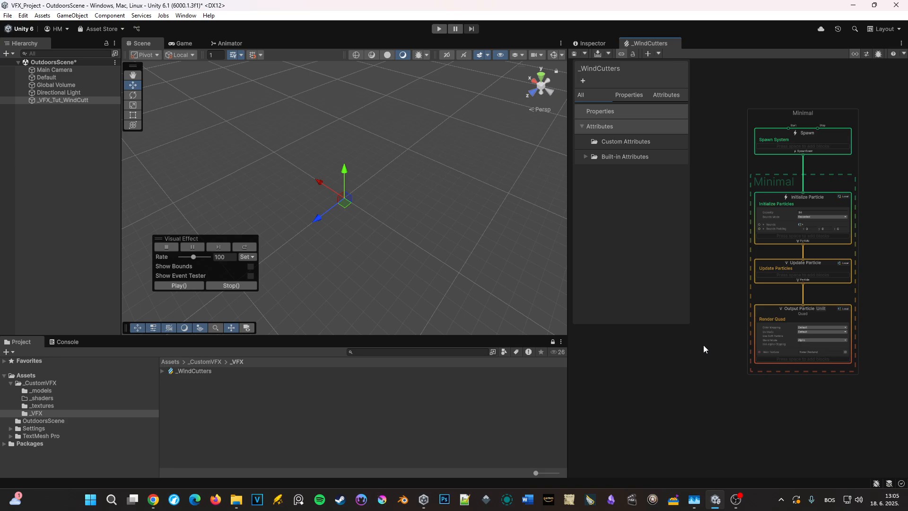
Replace the graph's quad output with an Output Particle Unlit Mesh context connected to Update Particle.
{"action": "middle_click_drag", "start_coordinate": [753, 384], "coordinate": [716, 397]}
{"action": "left_click", "coordinate": [789, 320]}
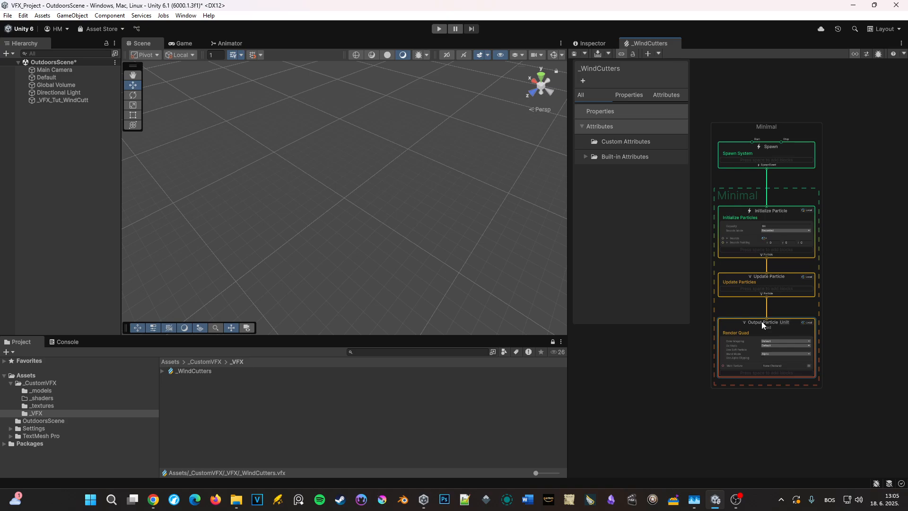
{"action": "key", "text": "Delete"}
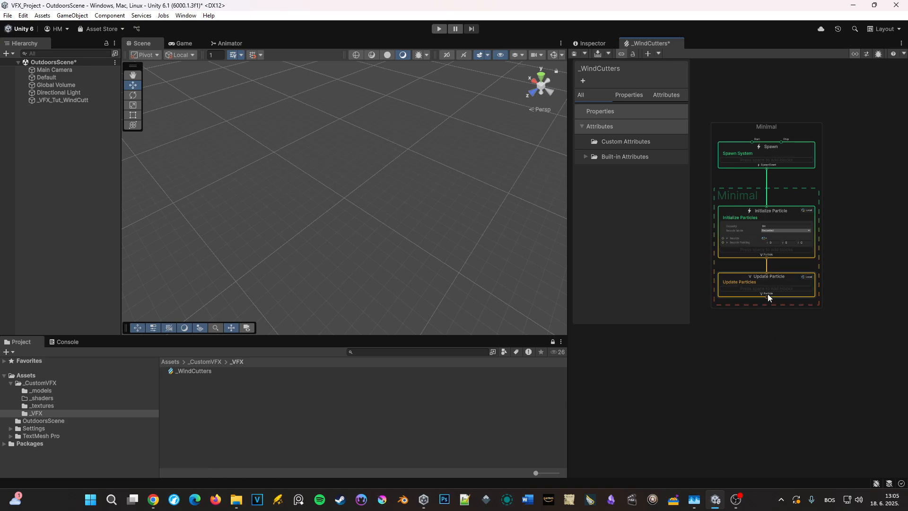
{"action": "key", "text": "space"}
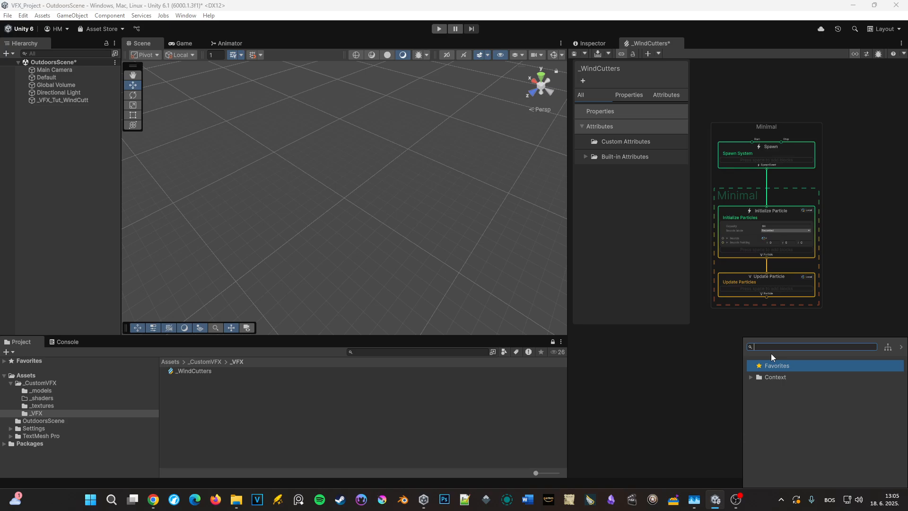
{"action": "type", "text": "out mesh"}
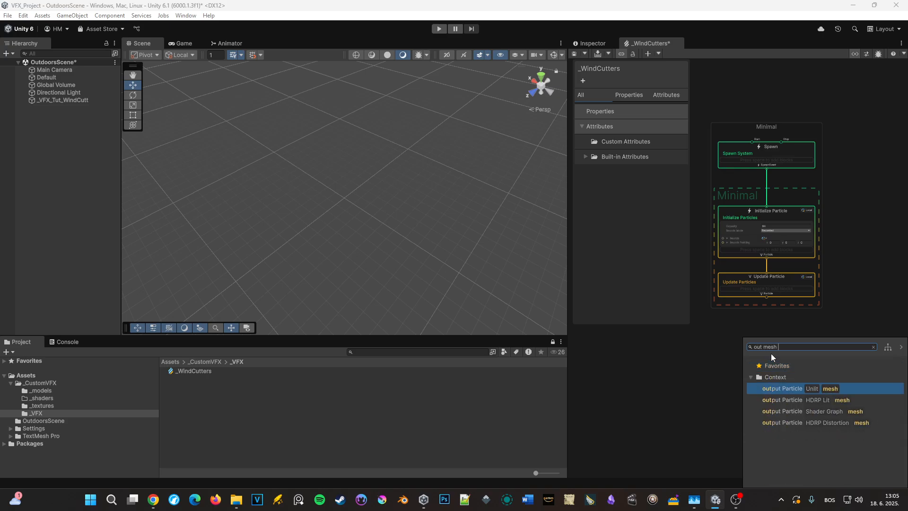
{"action": "key", "text": "Return"}
{"action": "left_click_drag", "start_coordinate": [761, 385], "coordinate": [752, 341]}
Assign the saw_blade mesh to the particle output and set its blend mode to Opaque.
{"action": "scroll", "coordinate": [773, 401], "scroll_direction": "up", "scroll_amount": 3}
{"action": "left_click", "coordinate": [824, 385]}
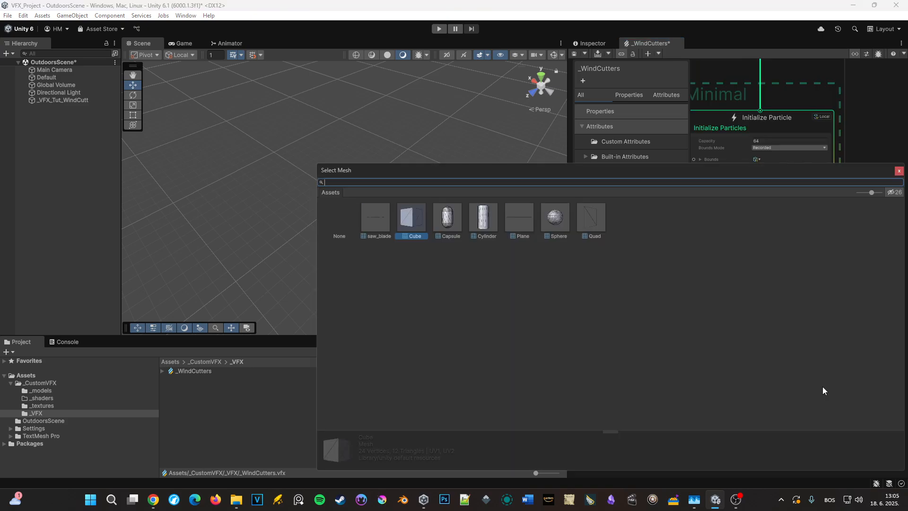
{"action": "double_click", "coordinate": [386, 234]}
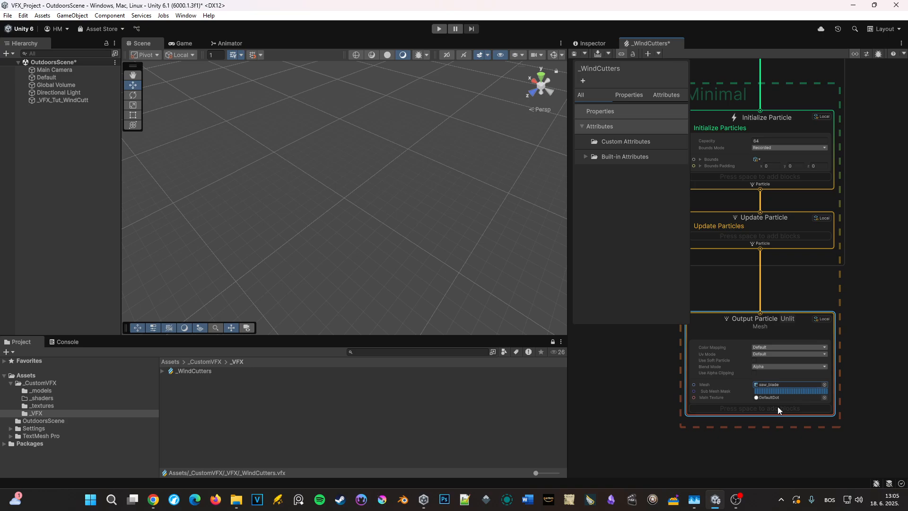
{"action": "left_click", "coordinate": [796, 335]}
{"action": "left_click", "coordinate": [804, 382]}
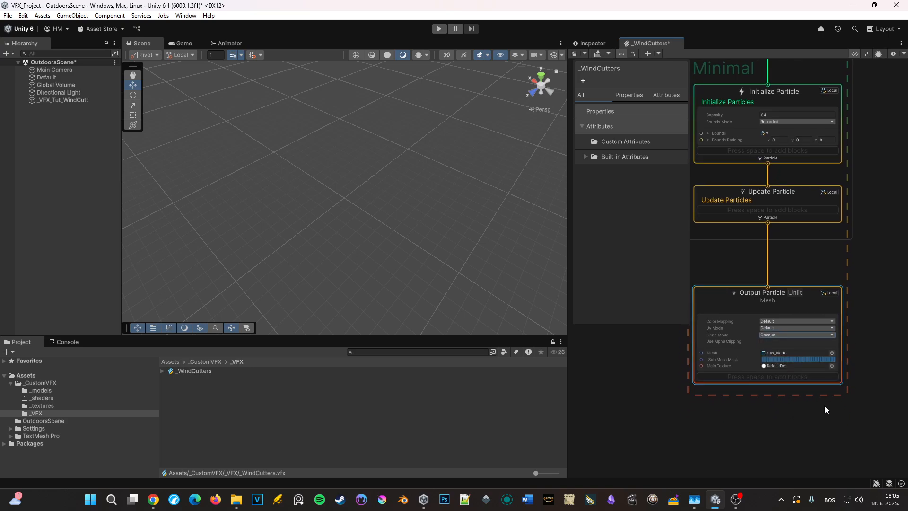
Assign the _GroundDiffuse texture as the main texture of the mesh output.
{"action": "left_click", "coordinate": [831, 366]}
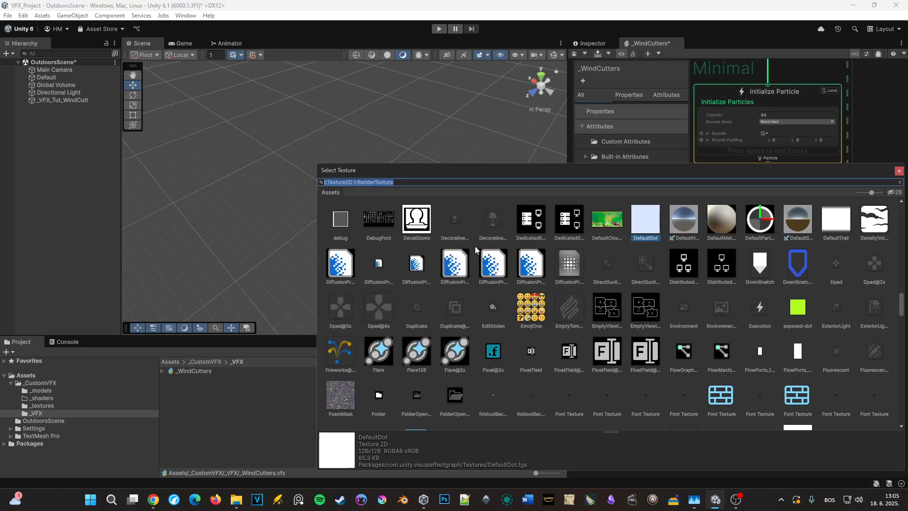
{"action": "type", "text": "gr"}
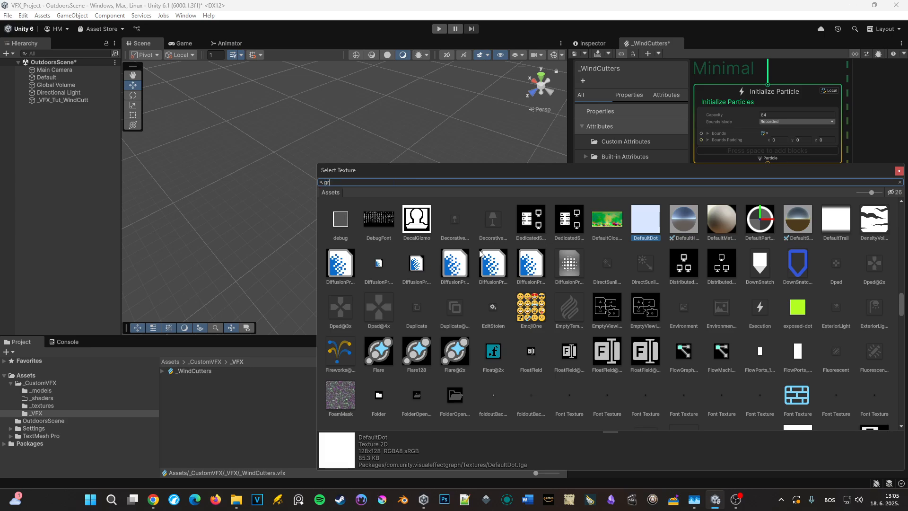
{"action": "left_click", "coordinate": [373, 219]}
{"action": "double_click", "coordinate": [373, 219]}
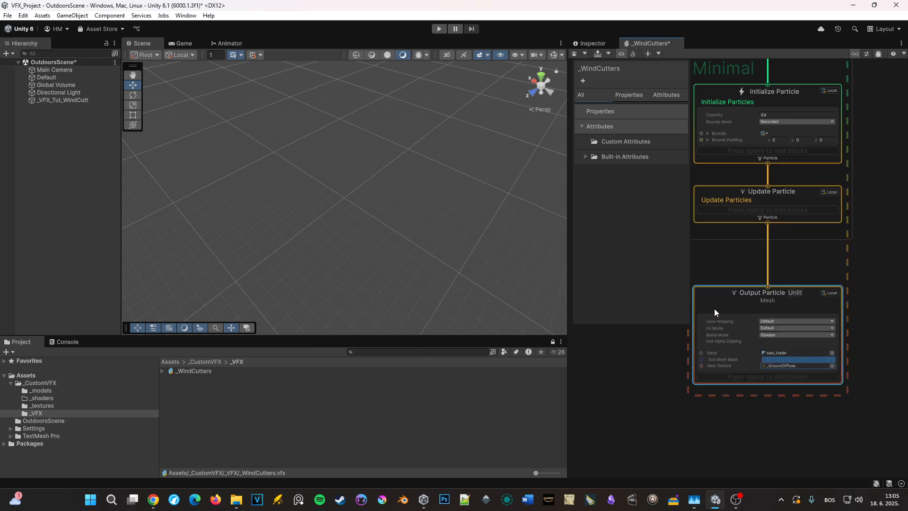
Replace the main texture of the Output Particle Unlit Mesh with _Metal01Diffuse.
{"action": "left_click", "coordinate": [832, 365]}
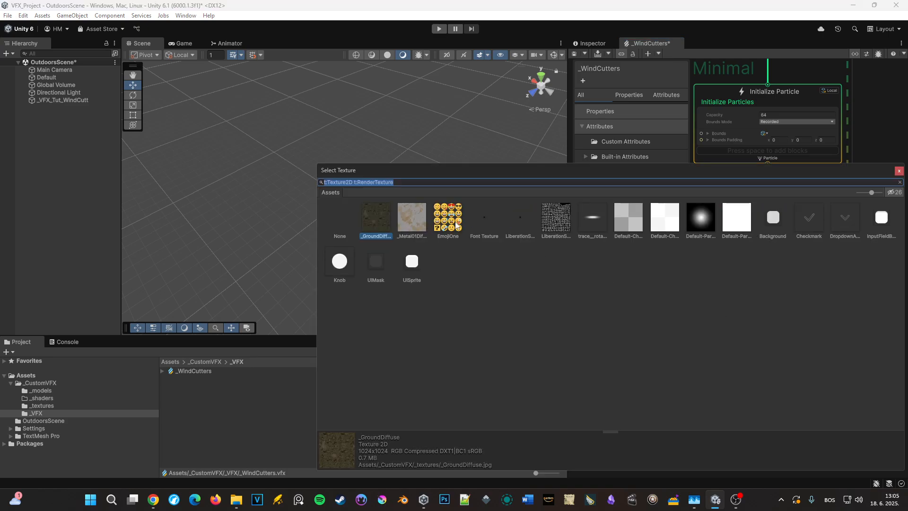
{"action": "type", "text": "met"}
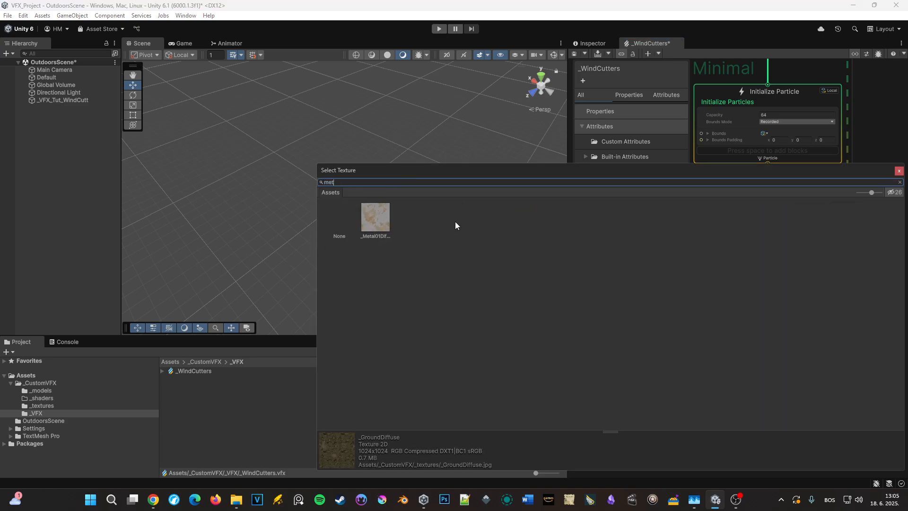
{"action": "double_click", "coordinate": [378, 220]}
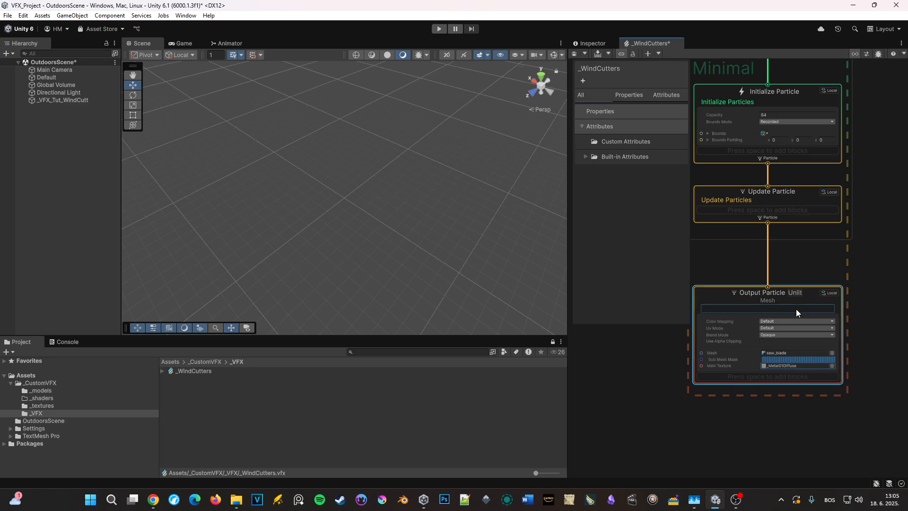
Reposition the mesh output context below Update Particle, slightly closer to it.
{"action": "left_click_drag", "start_coordinate": [795, 298], "coordinate": [796, 314]}
{"action": "left_click_drag", "start_coordinate": [770, 222], "coordinate": [847, 277]}
{"action": "key", "text": "Escape"}
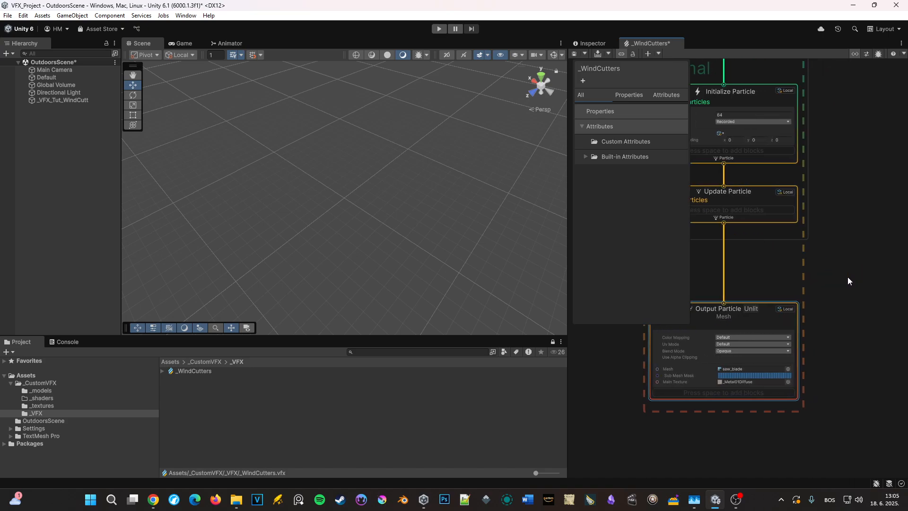
{"action": "middle_click_drag", "start_coordinate": [799, 273], "coordinate": [829, 271]}
{"action": "left_click_drag", "start_coordinate": [792, 301], "coordinate": [793, 277]}
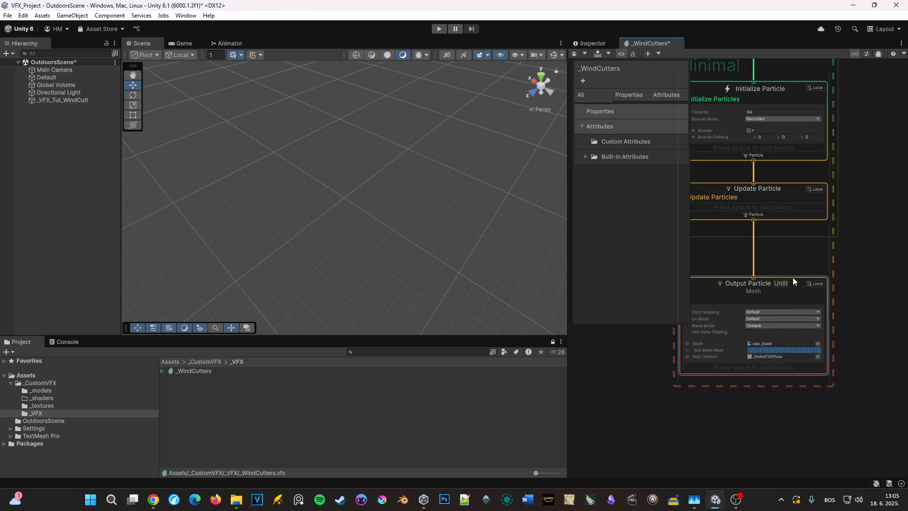
Add a Single Burst block to the Spawn context and set its count to 2.
{"action": "middle_click_drag", "start_coordinate": [814, 265], "coordinate": [846, 353]}
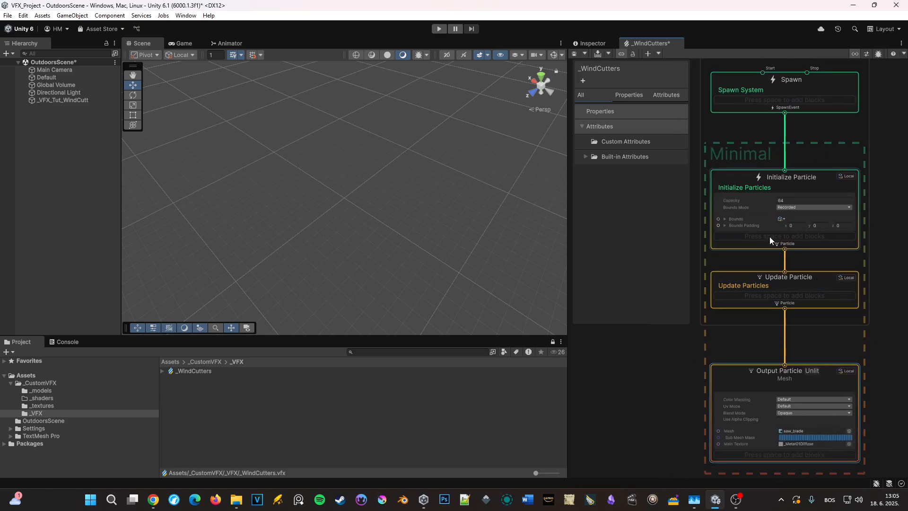
{"action": "left_click", "coordinate": [765, 97]}
{"action": "key", "text": "space"}
{"action": "type", "text": "single"}
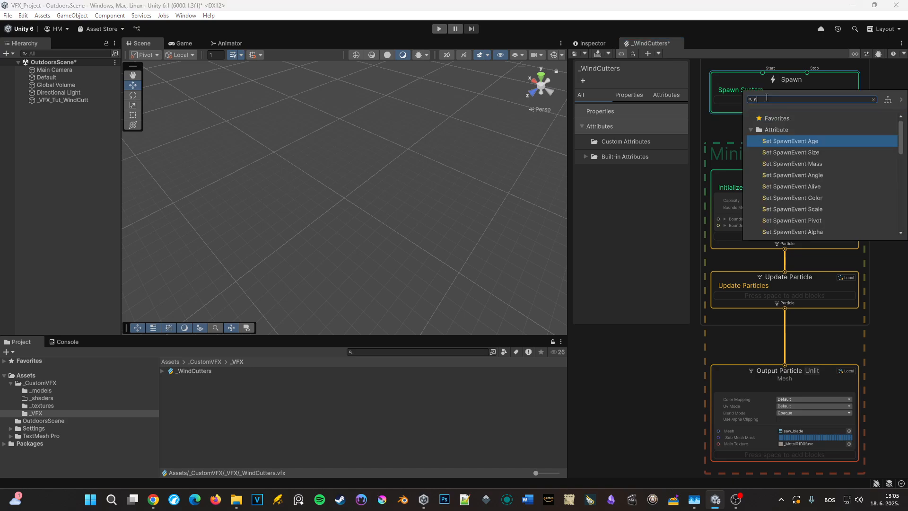
{"action": "key", "text": "Return"}
{"action": "left_click", "coordinate": [813, 133]}
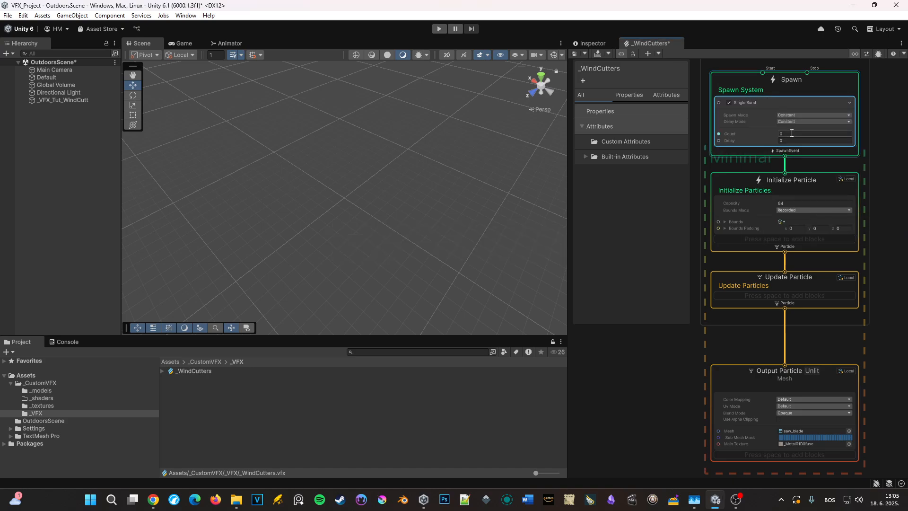
{"action": "type", "text": "2"}
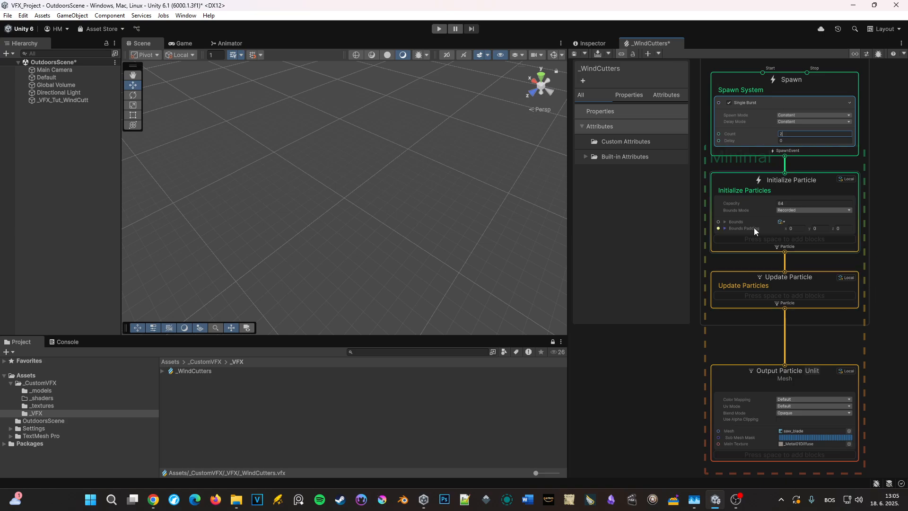
Add a Set Size block to the Initialize Particle context.
{"action": "left_click", "coordinate": [747, 249]}
{"action": "middle_click_drag", "start_coordinate": [875, 270], "coordinate": [876, 243]}
{"action": "key", "text": "space"}
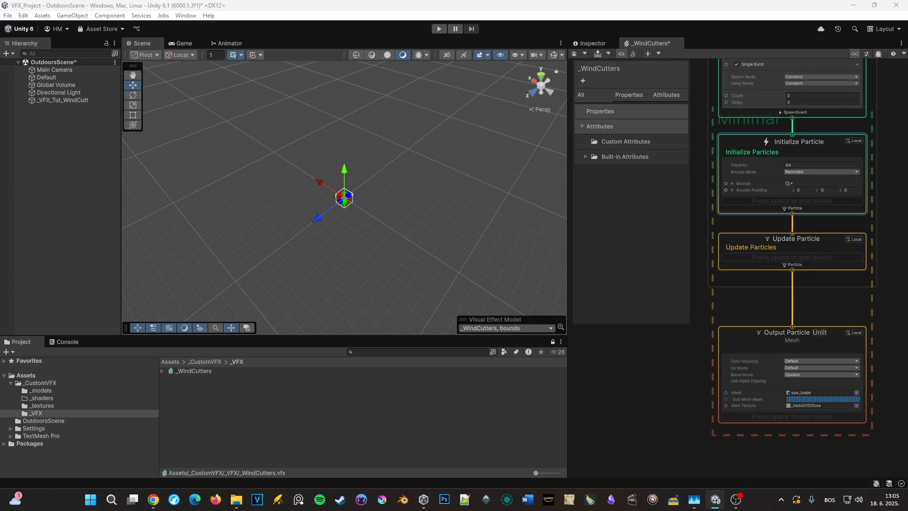
{"action": "double_click", "coordinate": [785, 250]}
{"action": "left_click_drag", "start_coordinate": [767, 258], "coordinate": [766, 203]}
Widen the graph area and set the particle size in Initialize Particle to 2.
{"action": "left_click_drag", "start_coordinate": [564, 134], "coordinate": [332, 152]}
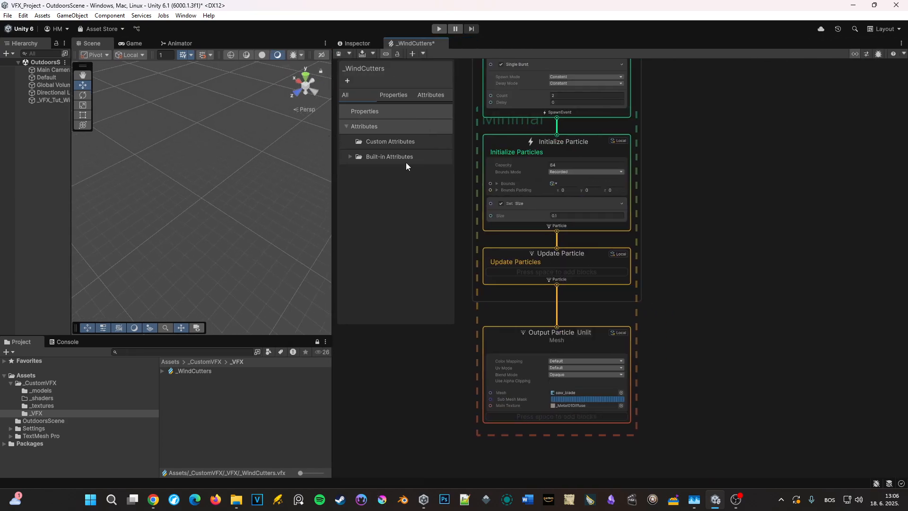
{"action": "scroll", "coordinate": [782, 297], "scroll_direction": "down", "scroll_amount": 2}
{"action": "left_click", "coordinate": [663, 249]}
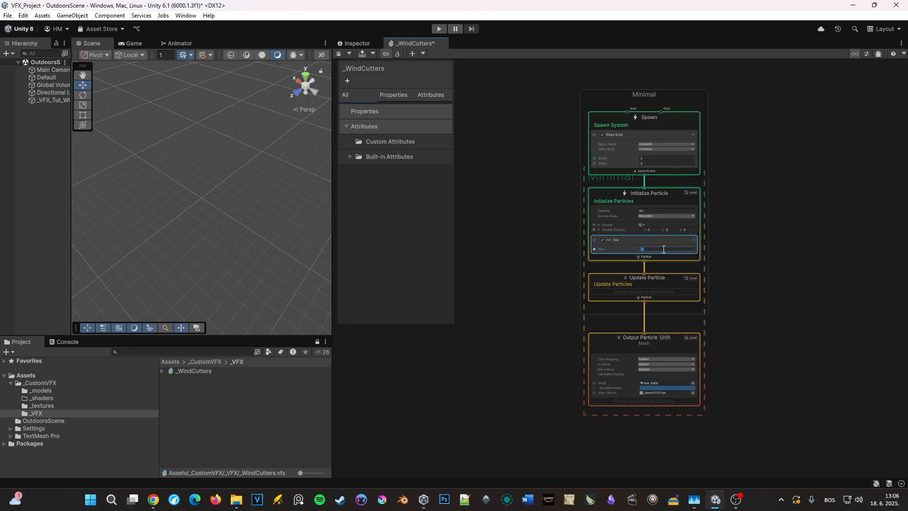
{"action": "type", "text": "2"}
{"action": "middle_click_drag", "start_coordinate": [143, 253], "coordinate": [226, 247]}
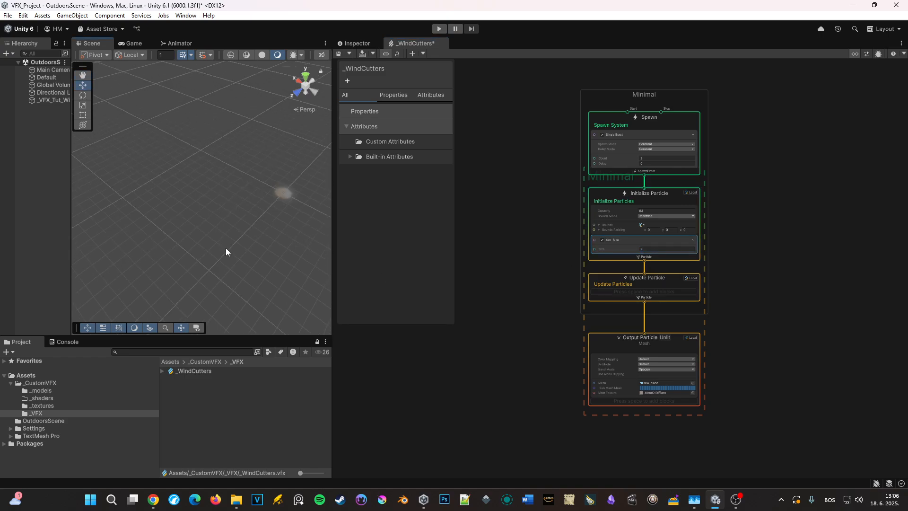
{"action": "scroll", "coordinate": [271, 231], "scroll_direction": "up", "scroll_amount": 4}
{"action": "middle_click_drag", "start_coordinate": [271, 228], "coordinate": [221, 222]}
Add a Set Angle XYZ block to Initialize Particle with a Z angle of 90 so the blade stands upright.
{"action": "left_click", "coordinate": [624, 257]}
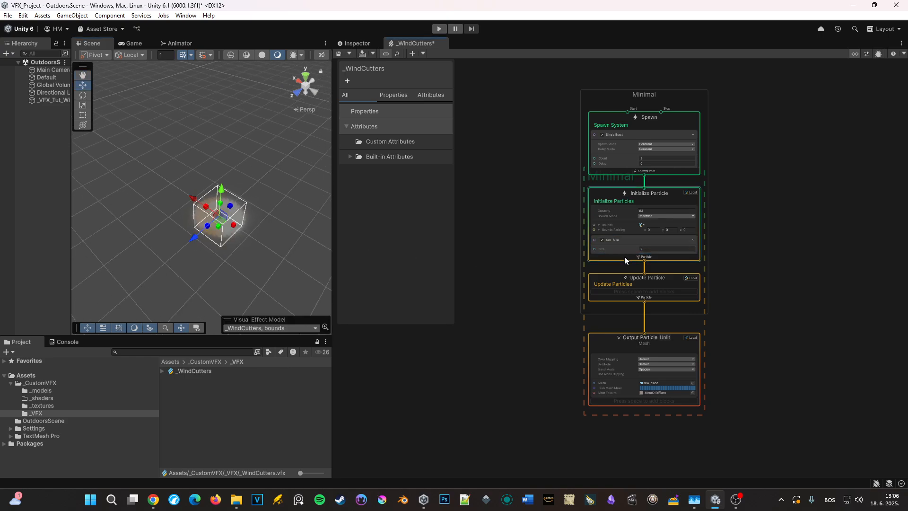
{"action": "key", "text": "space"}
{"action": "type", "text": "set angle"}
{"action": "key", "text": "Return"}
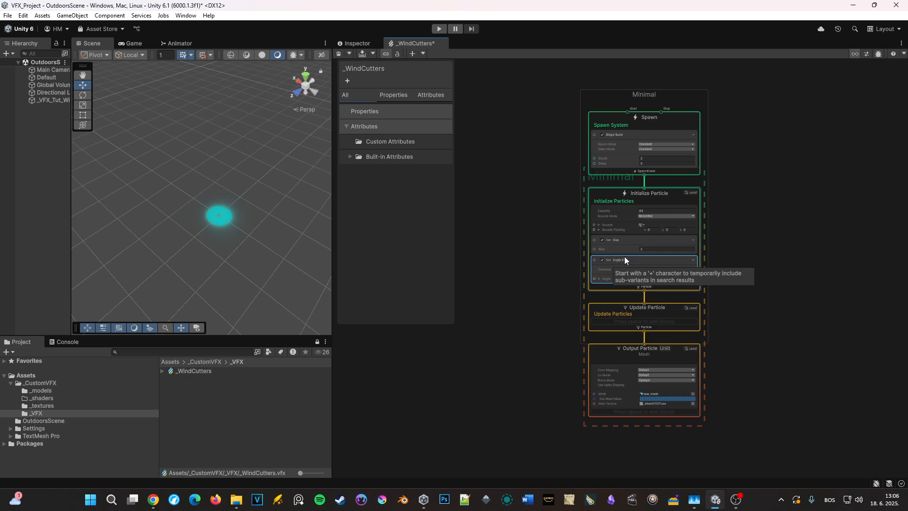
{"action": "left_click", "coordinate": [689, 279]}
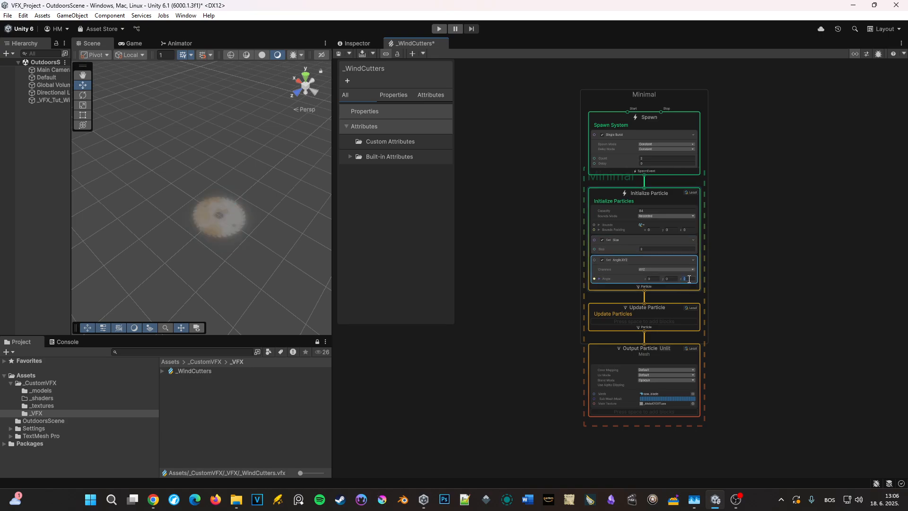
{"action": "type", "text": "-90"}
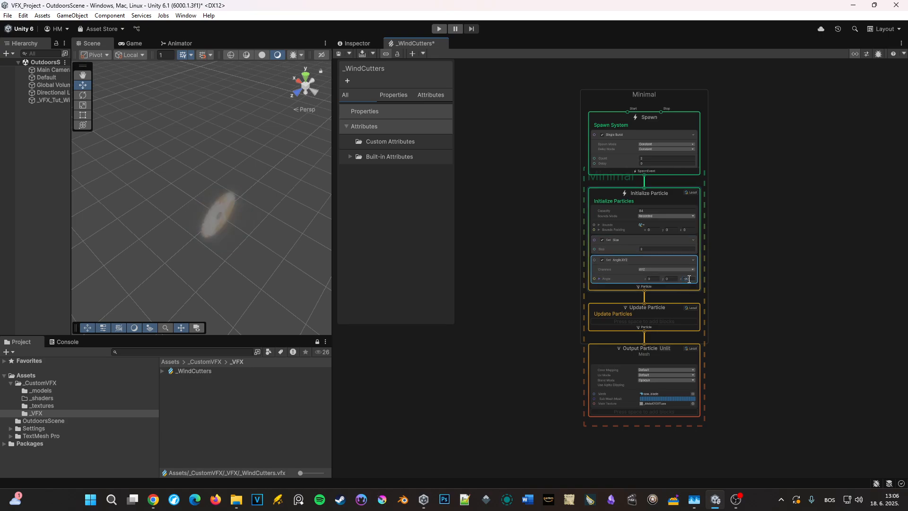
{"action": "type", "text": "90"}
{"action": "right_click_drag", "start_coordinate": [215, 227], "coordinate": [239, 229]}
{"action": "middle_click_drag", "start_coordinate": [239, 231], "coordinate": [254, 205]}
{"action": "scroll", "coordinate": [216, 208], "scroll_direction": "up", "scroll_amount": 6}
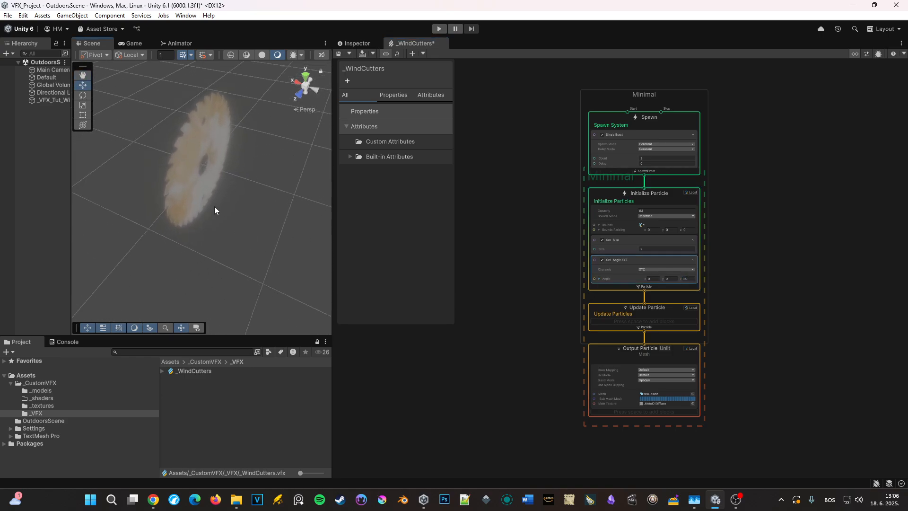
{"action": "middle_click_drag", "start_coordinate": [209, 186], "coordinate": [173, 181]}
Try a Single Burst count of 150, saving the graph with it, and set the count back to 2.
{"action": "scroll", "coordinate": [667, 141], "scroll_direction": "up", "scroll_amount": 6}
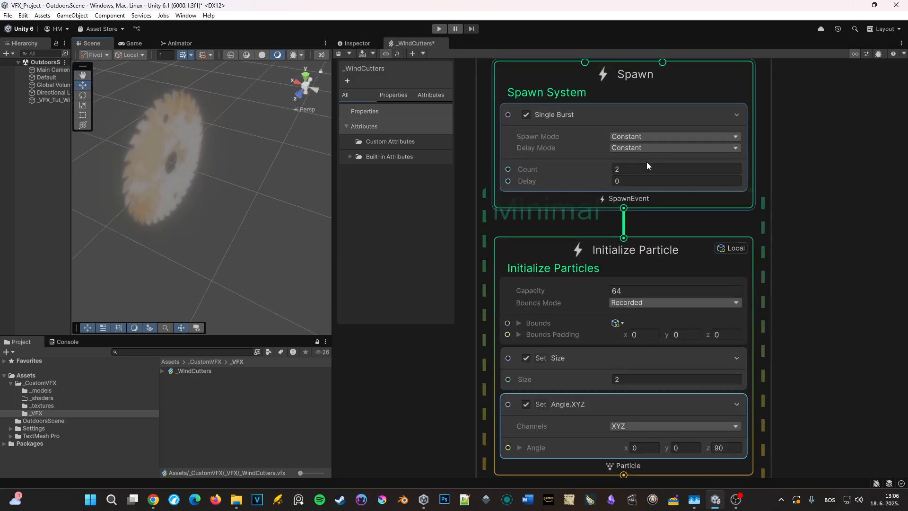
{"action": "left_click", "coordinate": [677, 170]}
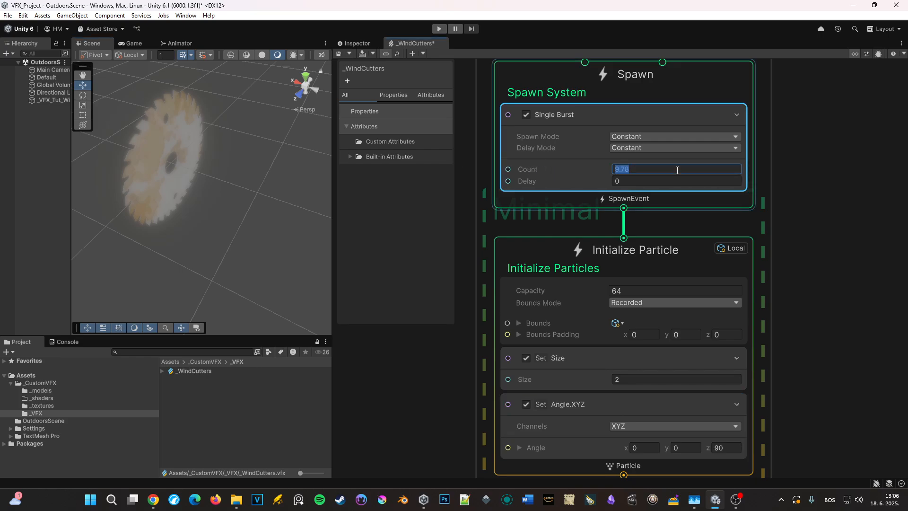
{"action": "type", "text": "150"}
{"action": "key", "text": "ctrl+s"}
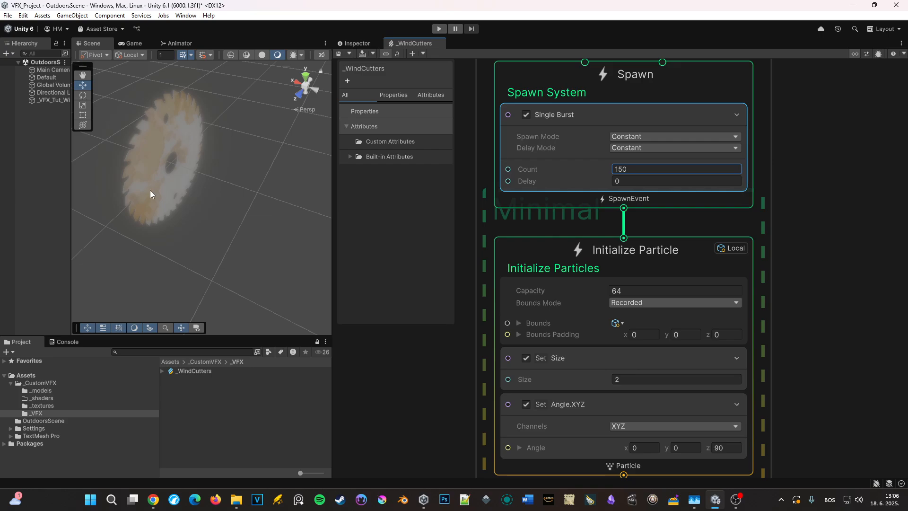
{"action": "left_click", "coordinate": [649, 170]}
{"action": "type", "text": "2"}
Add a Get Particle Id operator in the empty graph space beside the particle contexts.
{"action": "scroll", "coordinate": [648, 169], "scroll_direction": "down", "scroll_amount": 4}
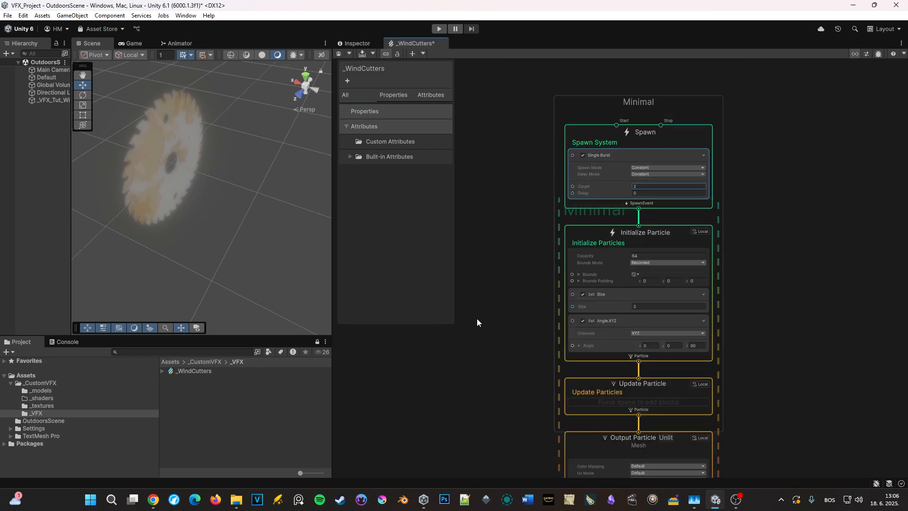
{"action": "middle_click_drag", "start_coordinate": [477, 318], "coordinate": [652, 291]}
{"action": "key", "text": "space"}
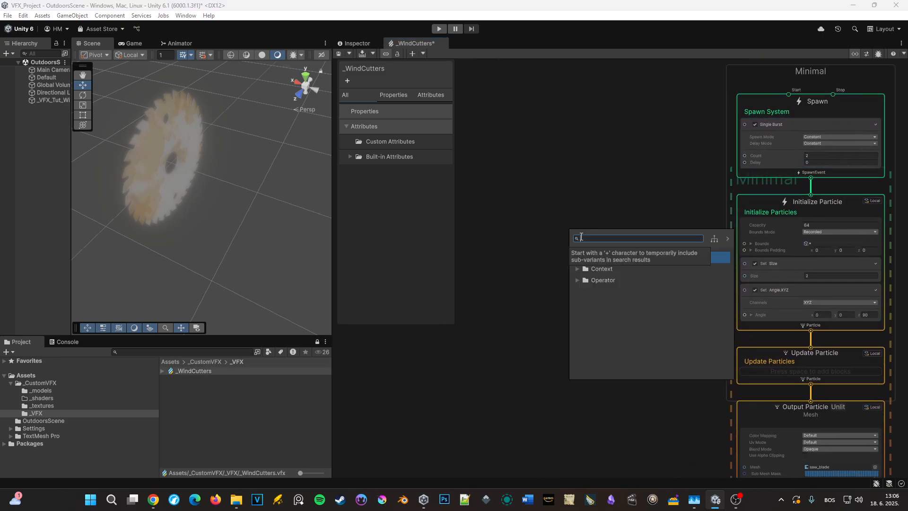
{"action": "type", "text": "get part"}
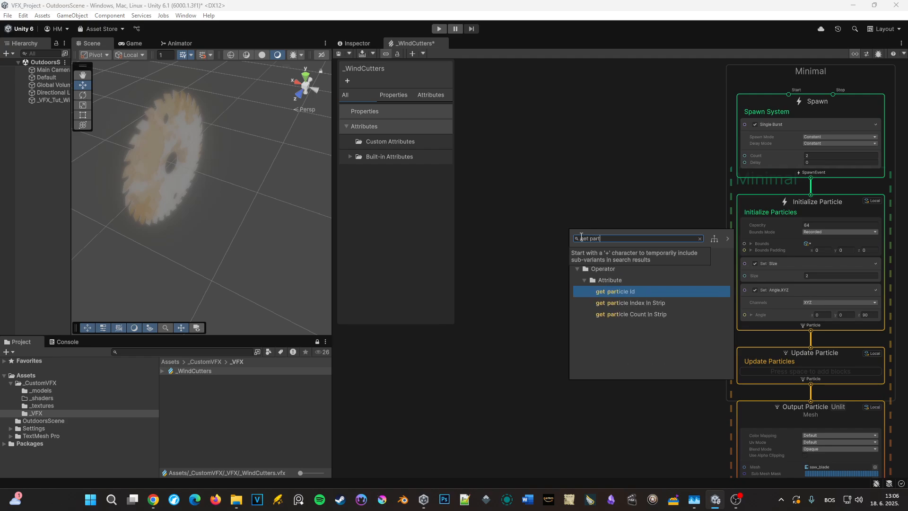
{"action": "key", "text": "Return"}
{"action": "left_click_drag", "start_coordinate": [609, 269], "coordinate": [530, 223]}
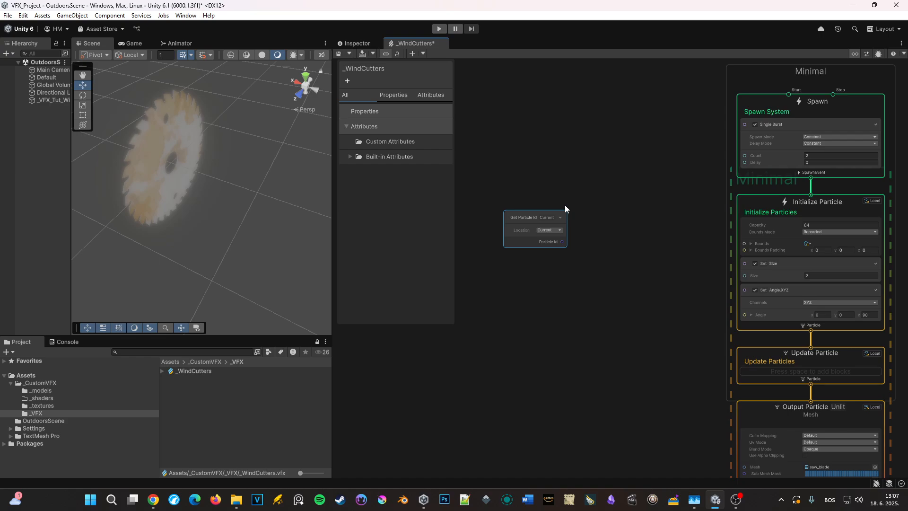
Feed the Particle Id output into a new Divide operator and place it close to the Get Particle Id node.
{"action": "left_click_drag", "start_coordinate": [538, 217], "coordinate": [618, 257]}
{"action": "type", "text": "d"}
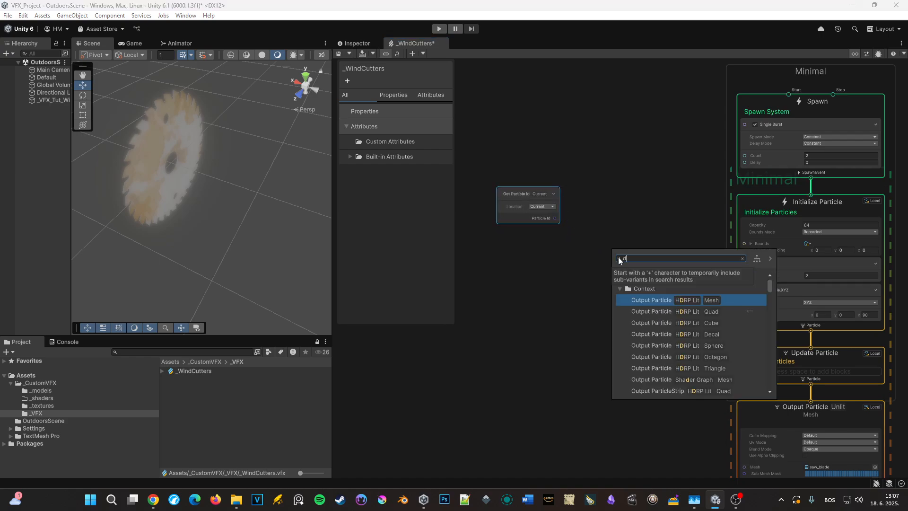
{"action": "type", "text": "iv"}
{"action": "key", "text": "Return"}
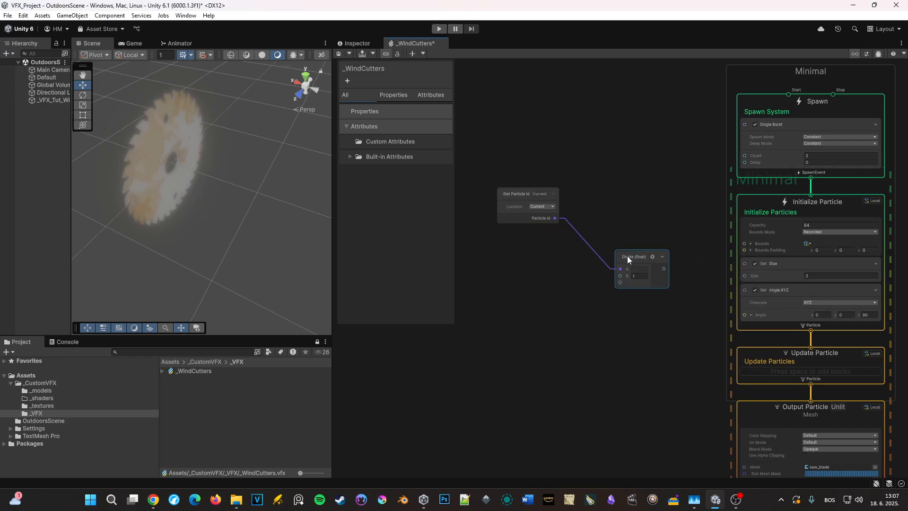
{"action": "left_click_drag", "start_coordinate": [627, 257], "coordinate": [579, 232]}
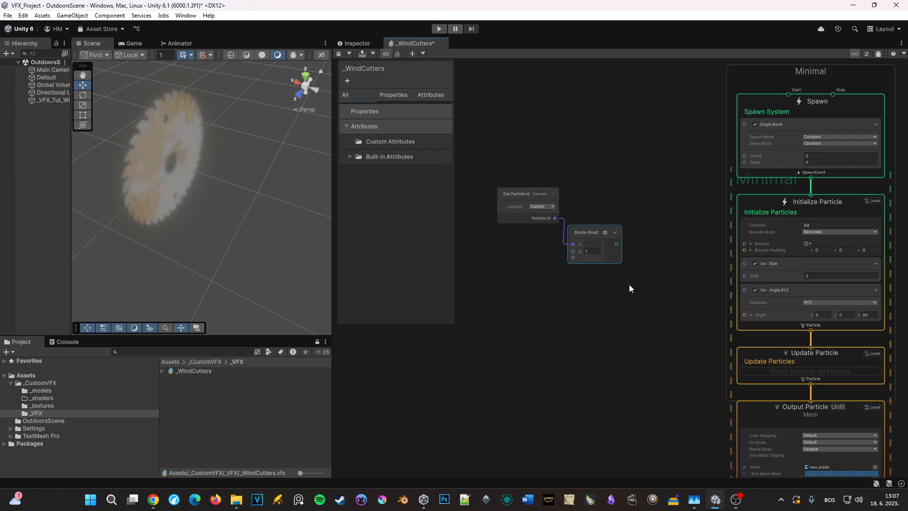
Add a Set Position block to Initialize Particle and expand its position into separate X, Y and Z inputs.
{"action": "left_click", "coordinate": [770, 326]}
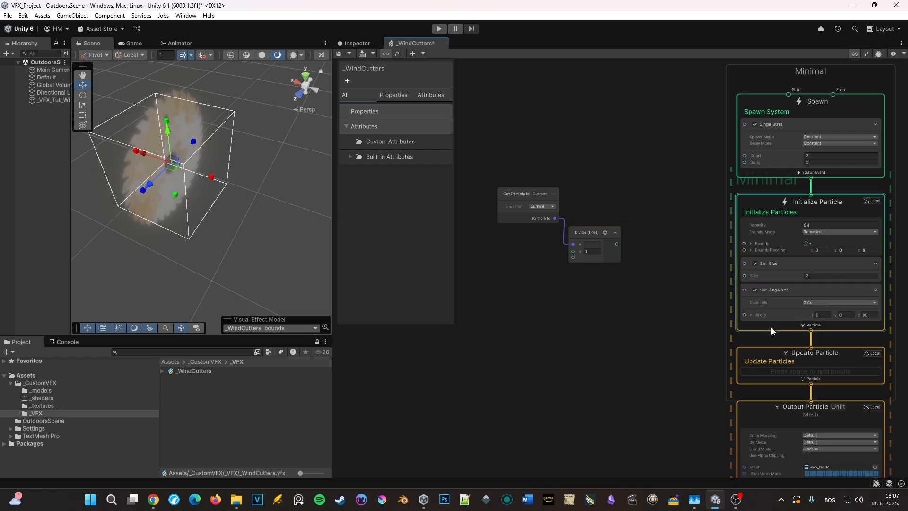
{"action": "key", "text": "space"}
{"action": "type", "text": "set pos"}
{"action": "key", "text": "Return"}
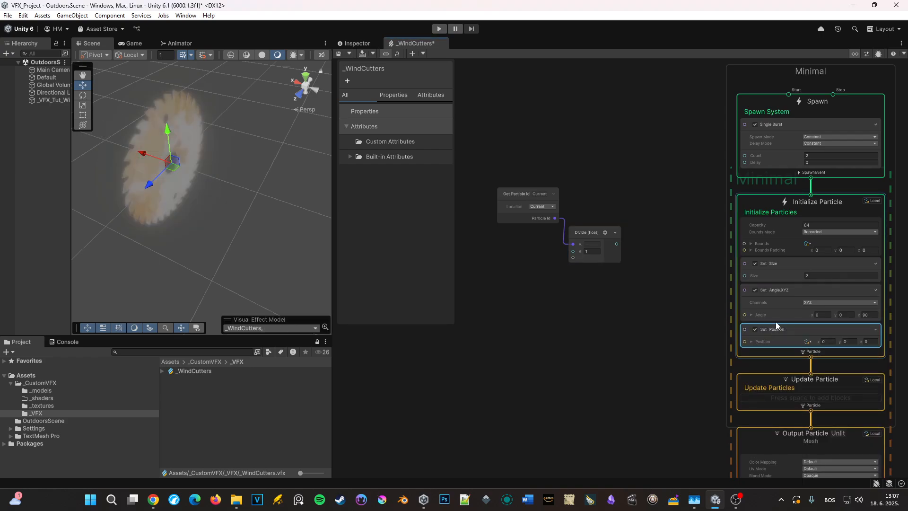
{"action": "left_click", "coordinate": [751, 343]}
Move the Get Particle Id and Divide nodes together closer to the Initialize Particle context.
{"action": "middle_click_drag", "start_coordinate": [616, 289], "coordinate": [611, 218]}
{"action": "left_click_drag", "start_coordinate": [590, 169], "coordinate": [597, 169]}
{"action": "left_click_drag", "start_coordinate": [602, 135], "coordinate": [518, 177]}
{"action": "left_click_drag", "start_coordinate": [593, 171], "coordinate": [614, 201]}
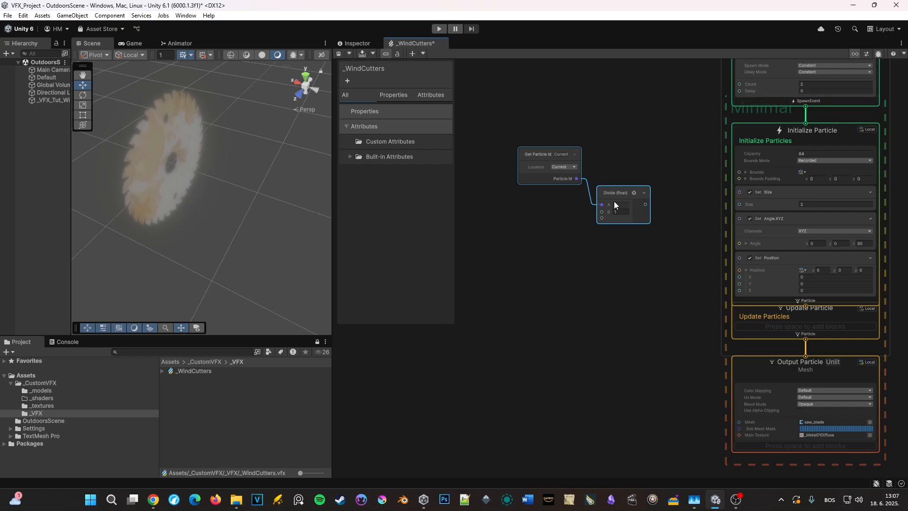
Connect the Divide output to the X input of Set Position and inspect the blades' spacing in the scene.
{"action": "mouse_move", "coordinate": [222, 142]}
{"action": "right_mouse_down"}
{"action": "mouse_move", "coordinate": [260, 125]}
{"action": "mouse_move", "coordinate": [205, 141]}
{"action": "mouse_move", "coordinate": [227, 136]}
{"action": "right_mouse_up"}
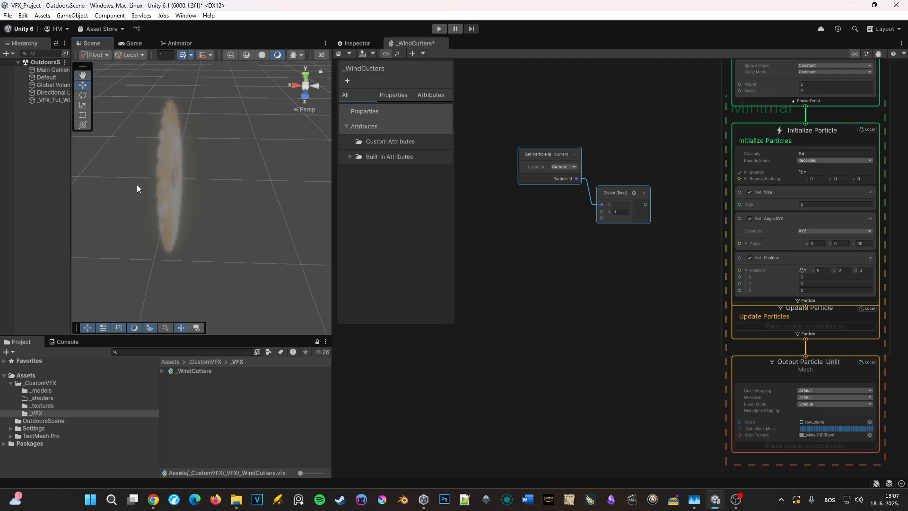
{"action": "right_click_drag", "start_coordinate": [137, 187], "coordinate": [195, 172]}
{"action": "middle_click_drag", "start_coordinate": [659, 246], "coordinate": [599, 241]}
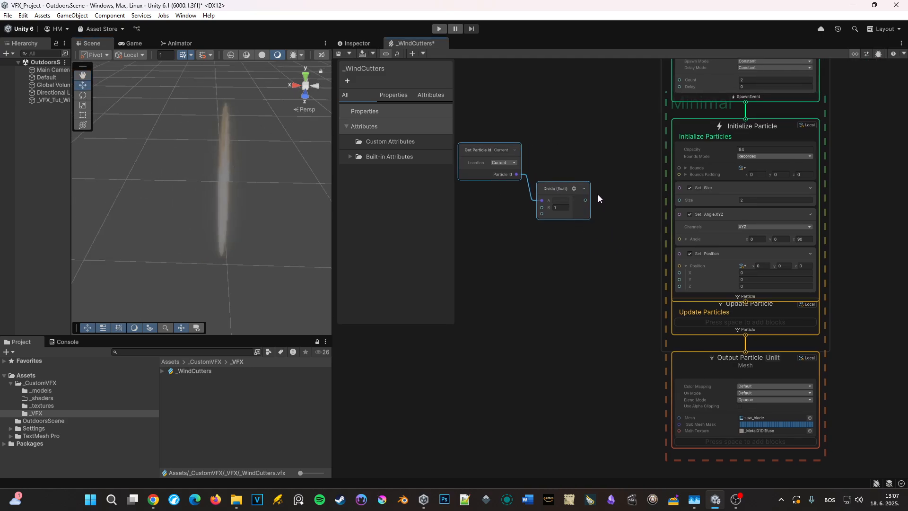
{"action": "left_click_drag", "start_coordinate": [586, 200], "coordinate": [679, 272]}
{"action": "right_click_drag", "start_coordinate": [209, 186], "coordinate": [179, 190]}
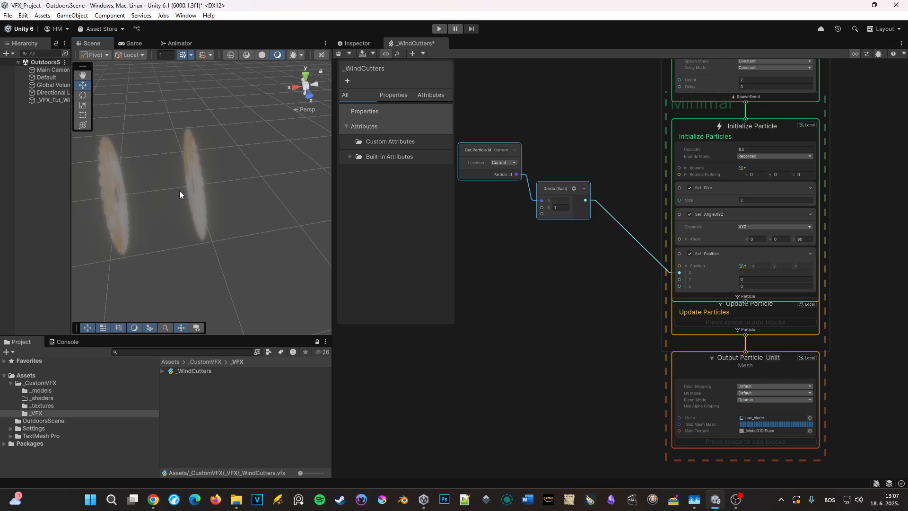
Set the Single Burst count to 150.
{"action": "left_click", "coordinate": [767, 80]}
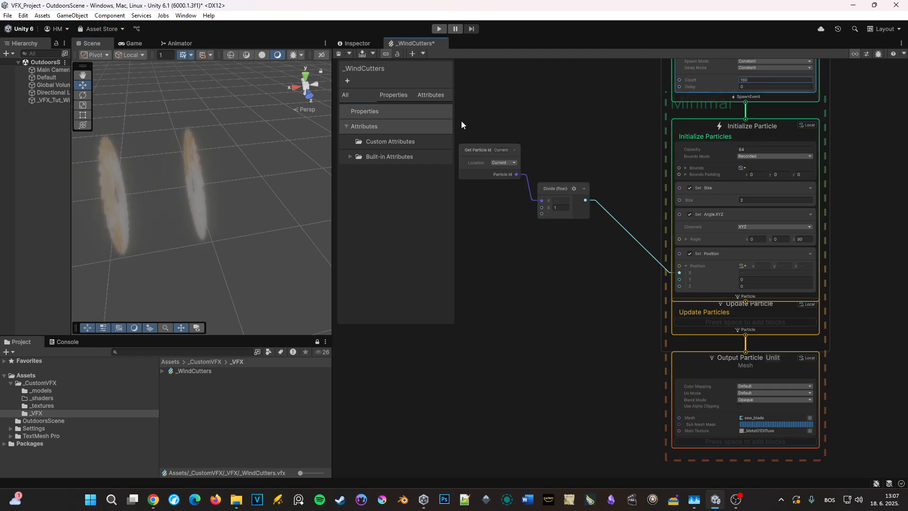
Inspect the long row of blades in the scene, and set the Single Burst count to 2.
{"action": "right_click_drag", "start_coordinate": [237, 144], "coordinate": [262, 272]}
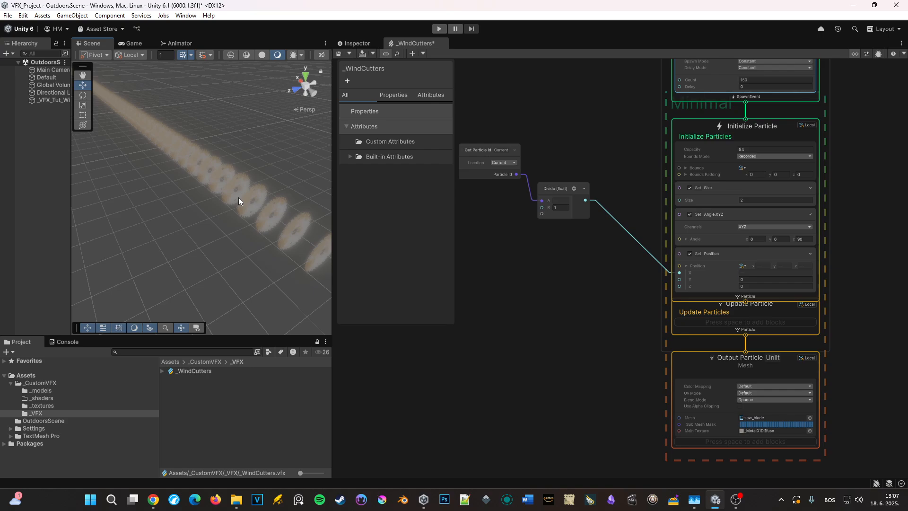
{"action": "left_click", "coordinate": [756, 81]}
{"action": "type", "text": "2"}
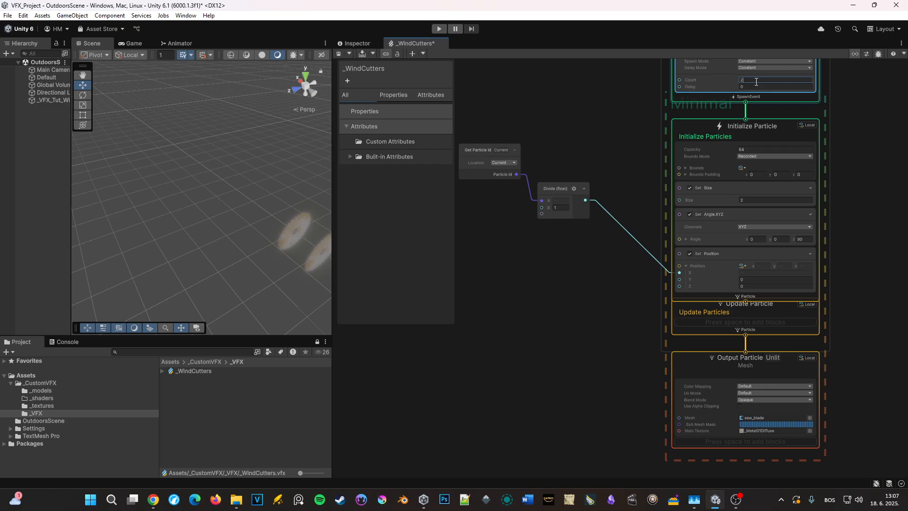
Set the B value of the Divide node to 0.6 to space the two blades further apart.
{"action": "right_click_drag", "start_coordinate": [266, 263], "coordinate": [169, 243]}
{"action": "left_click_drag", "start_coordinate": [548, 209], "coordinate": [553, 211]}
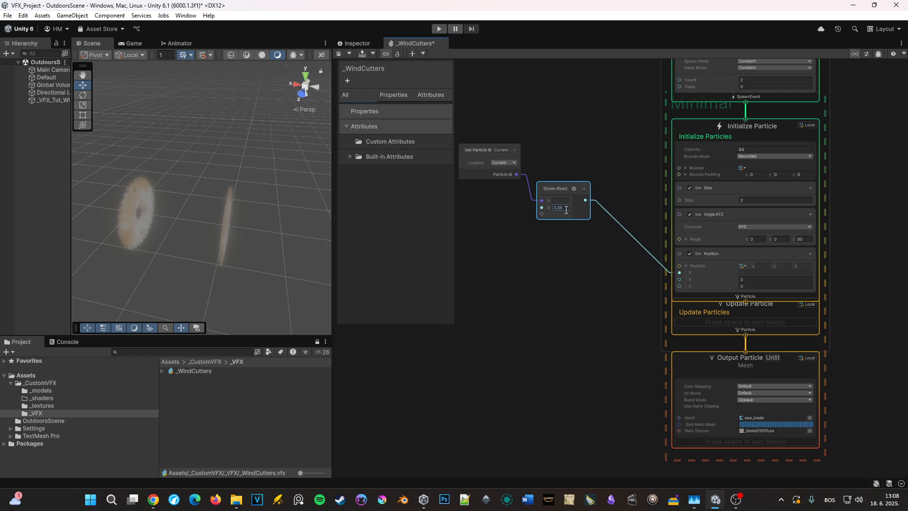
{"action": "left_click", "coordinate": [563, 208]}
{"action": "key", "text": "BackSpace"}
{"action": "type", "text": "0.6"}
{"action": "key", "text": "Return"}
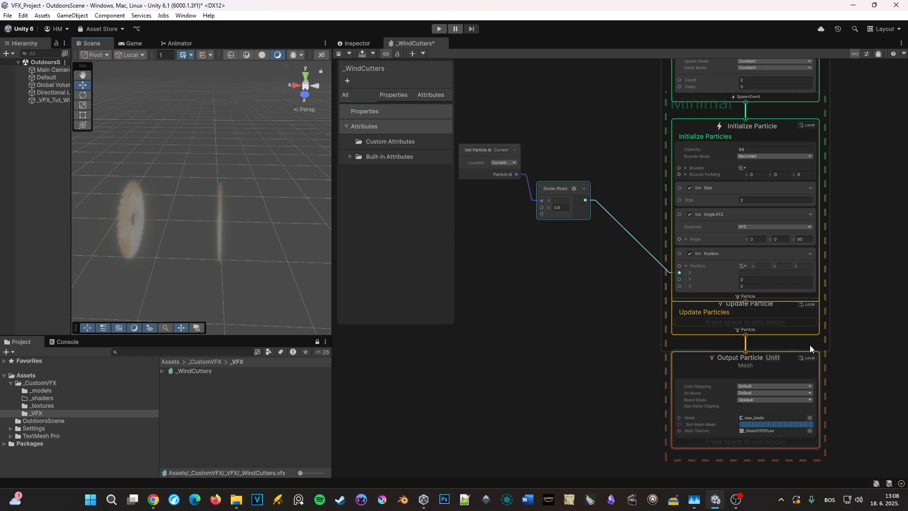
Space out the Update Particle and Output Particle contexts below Initialize Particle, with Update Particle aligned between the other two.
{"action": "middle_click_drag", "start_coordinate": [873, 311], "coordinate": [865, 246]}
{"action": "left_click_drag", "start_coordinate": [698, 276], "coordinate": [693, 367]}
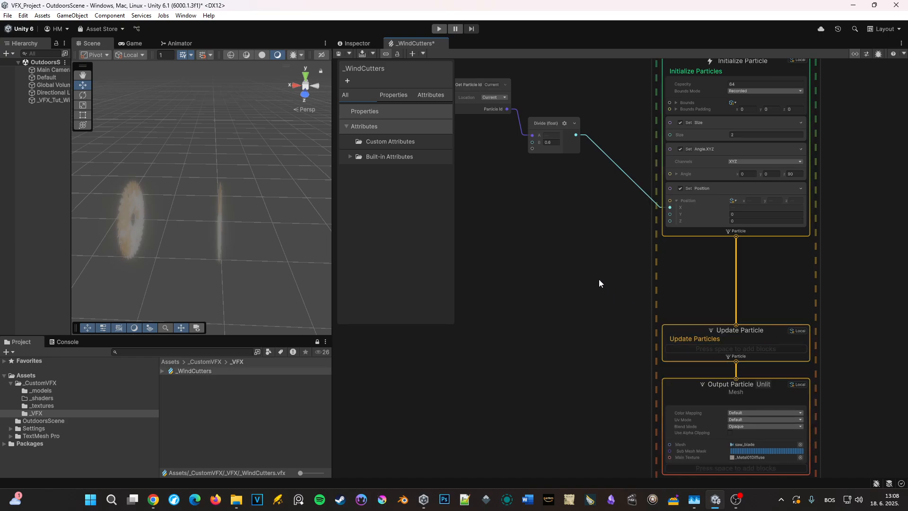
{"action": "left_click_drag", "start_coordinate": [688, 335], "coordinate": [688, 316]}
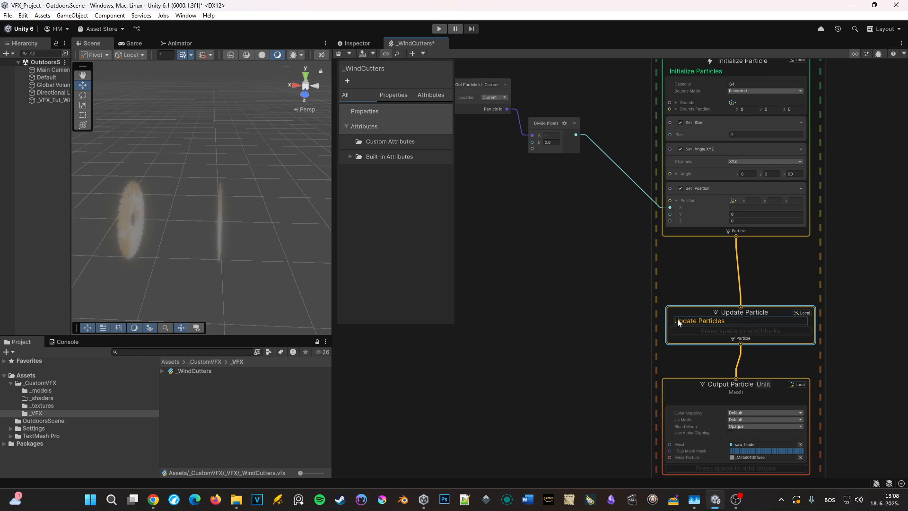
{"action": "left_click_drag", "start_coordinate": [688, 316], "coordinate": [685, 313]}
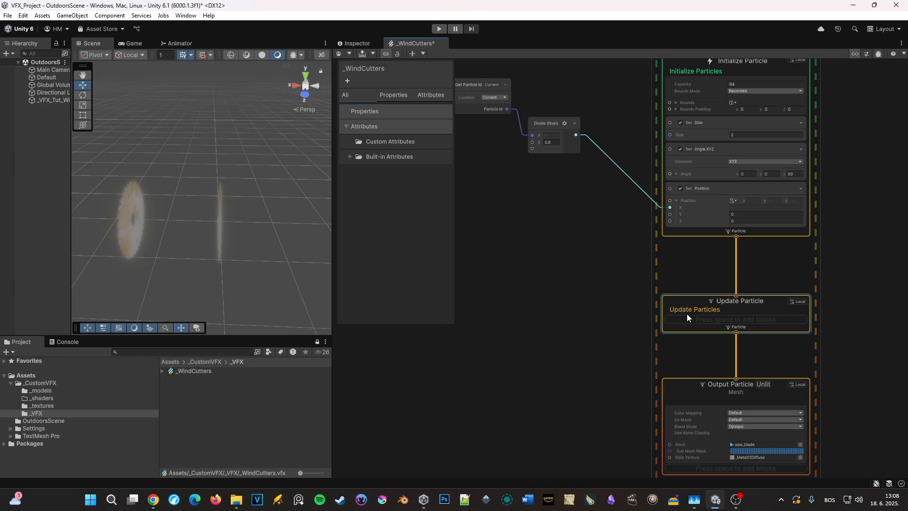
{"action": "key", "text": "space"}
{"action": "type", "text": "add angle"}
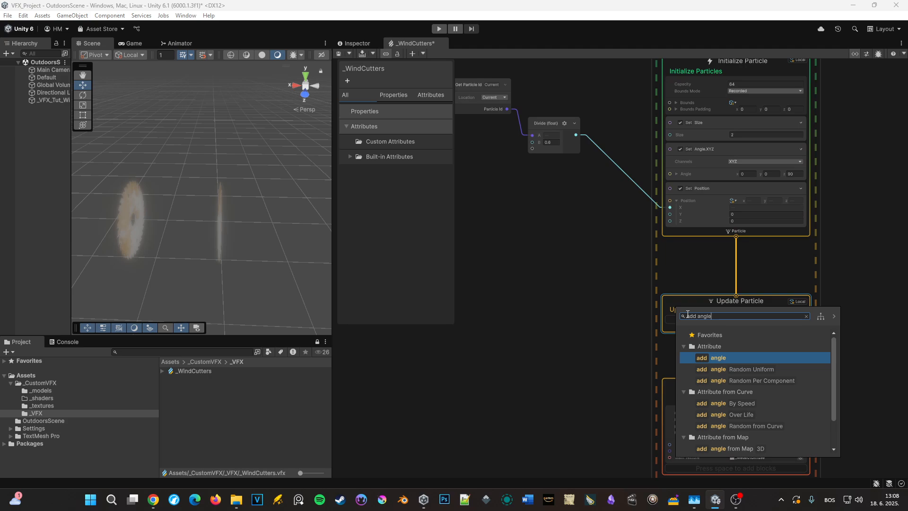
{"action": "type", "text": "t ad"}
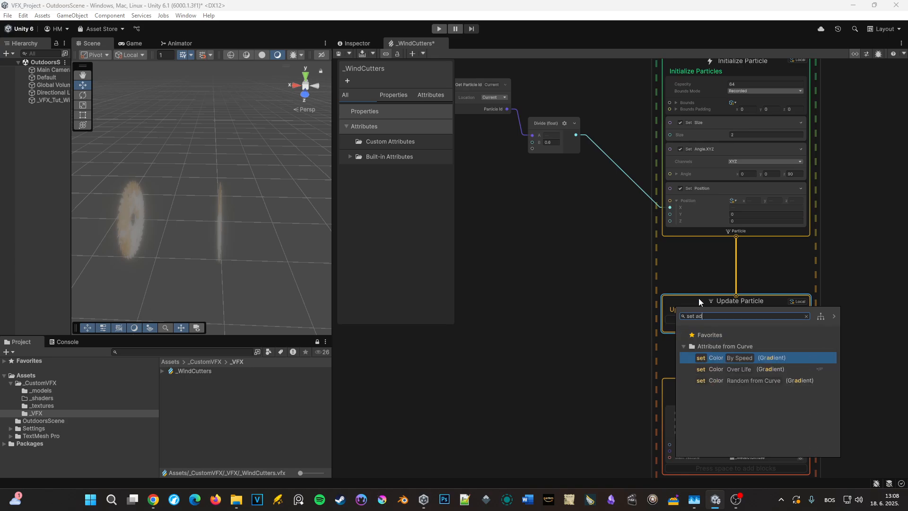
{"action": "left_click", "coordinate": [819, 320]}
{"action": "left_click", "coordinate": [818, 320]}
{"action": "left_click", "coordinate": [819, 320]}
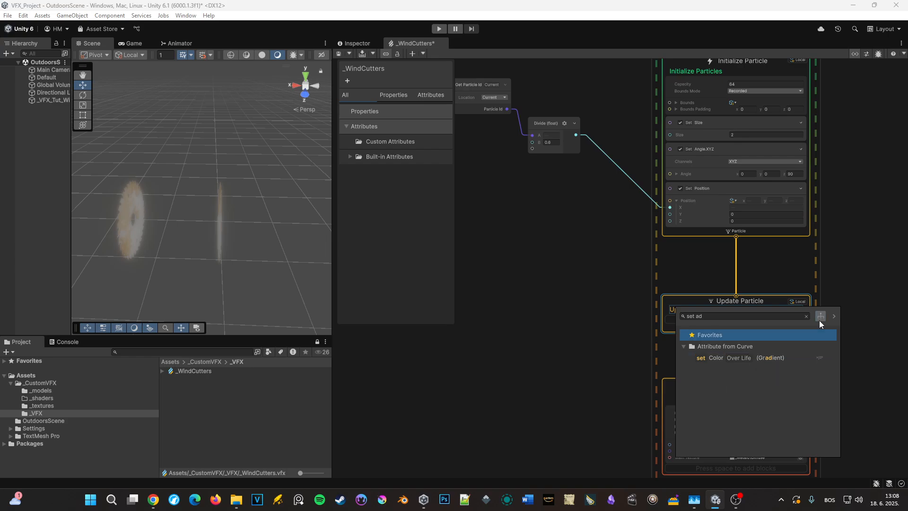
{"action": "left_click", "coordinate": [819, 320]}
{"action": "left_click", "coordinate": [820, 320]}
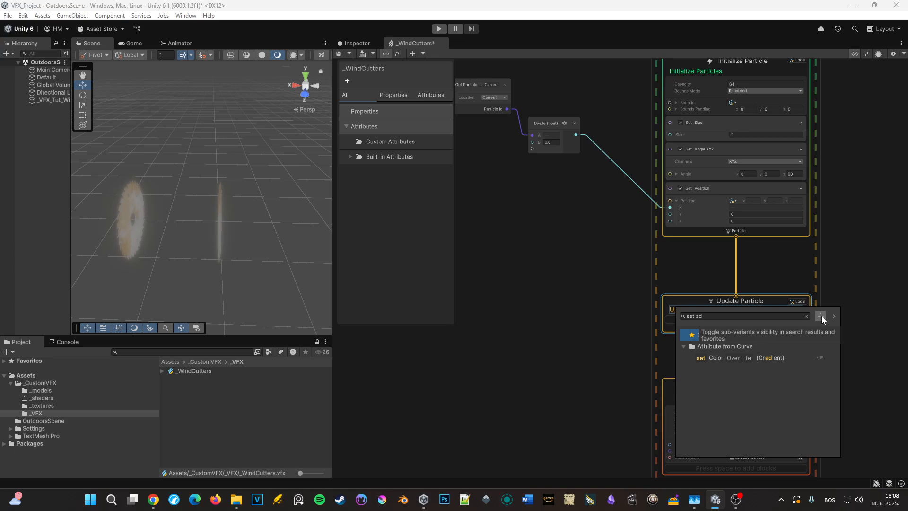
{"action": "left_click", "coordinate": [821, 316]}
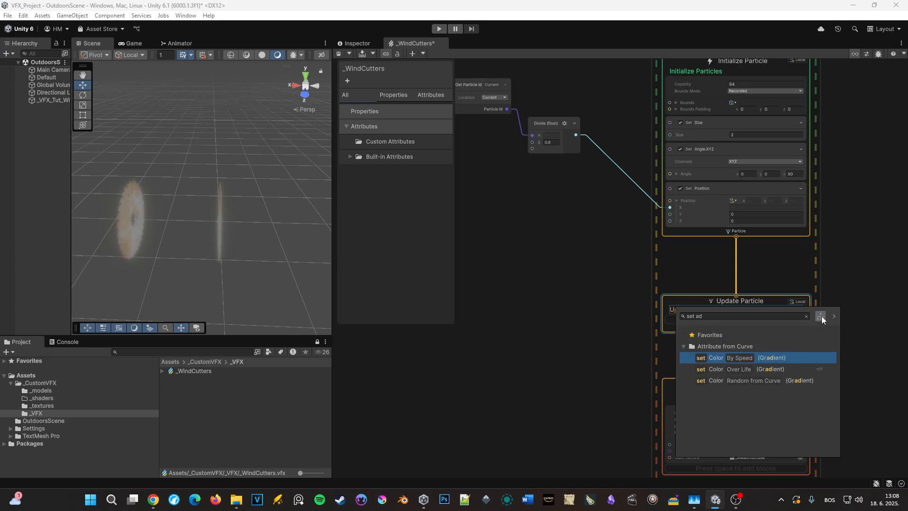
{"action": "left_click", "coordinate": [566, 340]}
Add an Add Angle block to the Update Particle context.
{"action": "key", "text": "space"}
{"action": "type", "text": "add angle"}
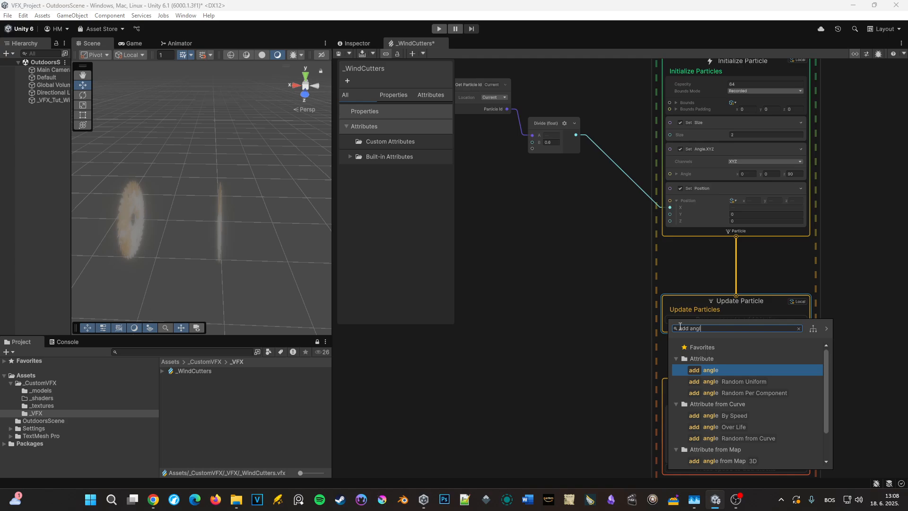
{"action": "key", "text": "Return"}
Try an Add Angle value of 1 on the Z axis, and on the Y axis with Z reset to 0.
{"action": "left_click", "coordinate": [795, 347]}
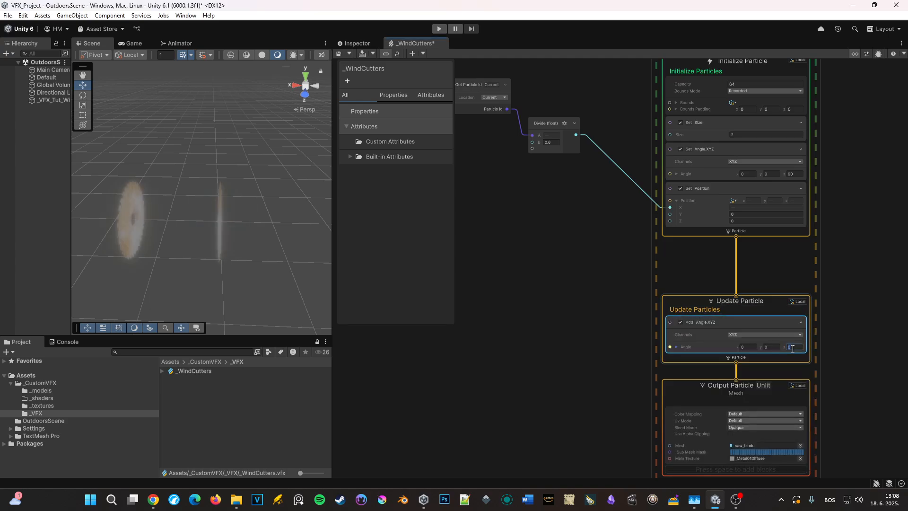
{"action": "type", "text": "1"}
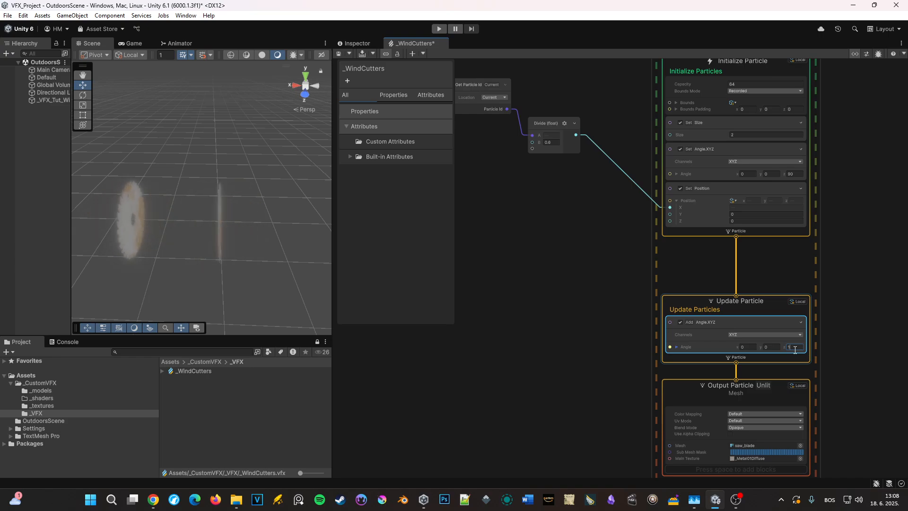
{"action": "key", "text": "BackSpace"}
{"action": "type", "text": "0"}
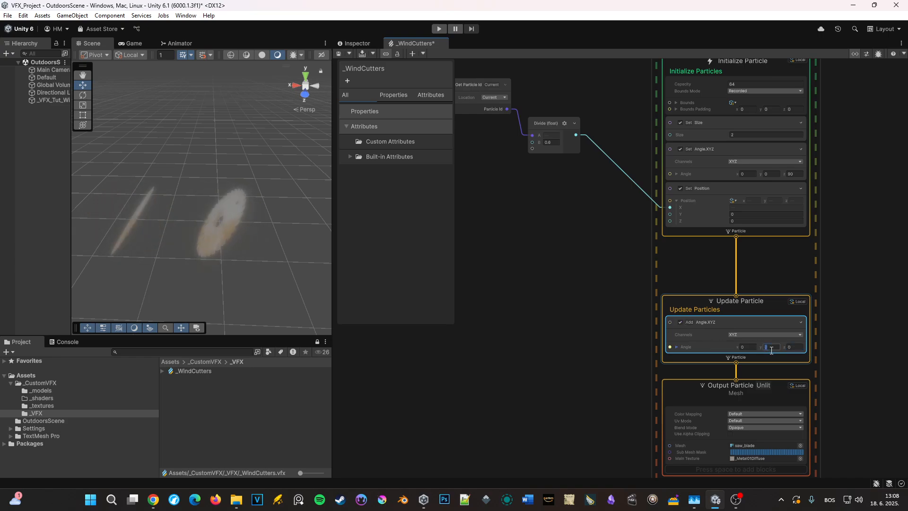
{"action": "type", "text": "1"}
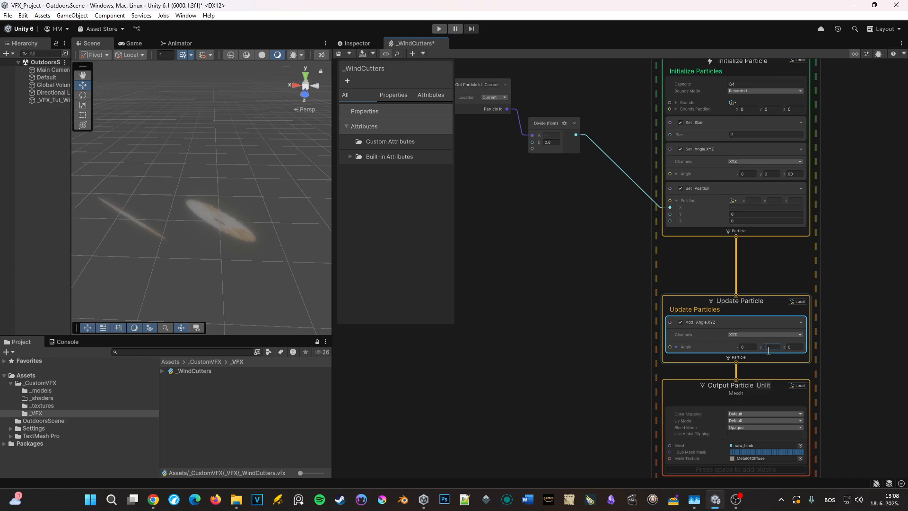
Show the VFX Control, and set the Add Angle block to 1 on X and 0 on Y.
{"action": "left_click", "coordinate": [867, 53]}
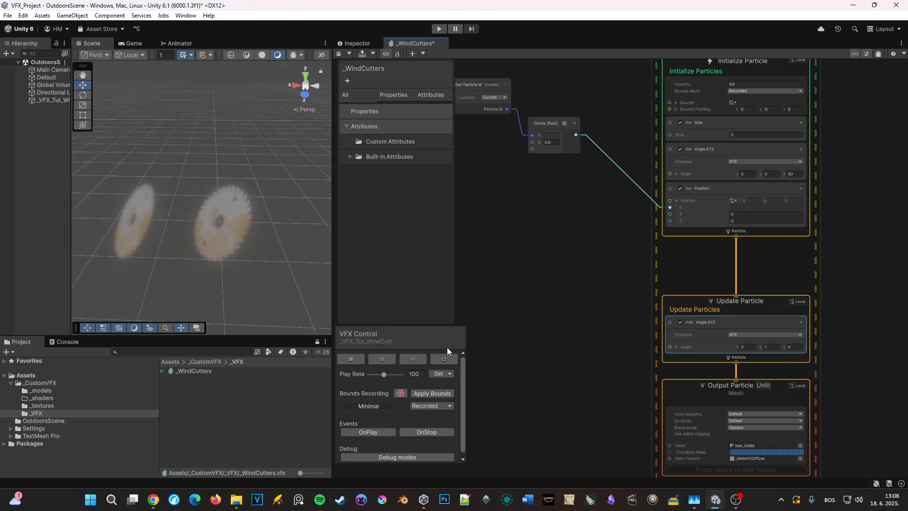
{"action": "left_click", "coordinate": [777, 348]}
{"action": "key", "text": "BackSpace"}
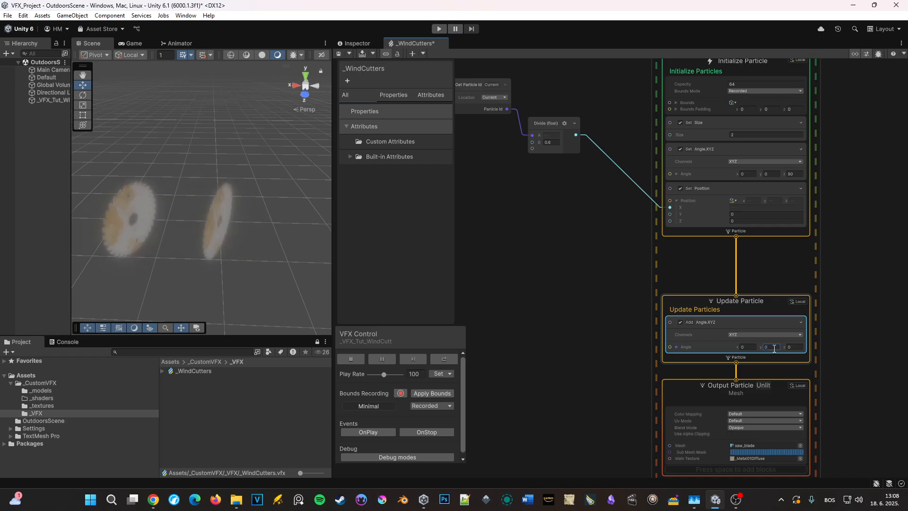
{"action": "type", "text": "1"}
Check the blades' spin up close in the scene, and set the Add Angle X value to -50.
{"action": "middle_click_drag", "start_coordinate": [225, 216], "coordinate": [240, 217]}
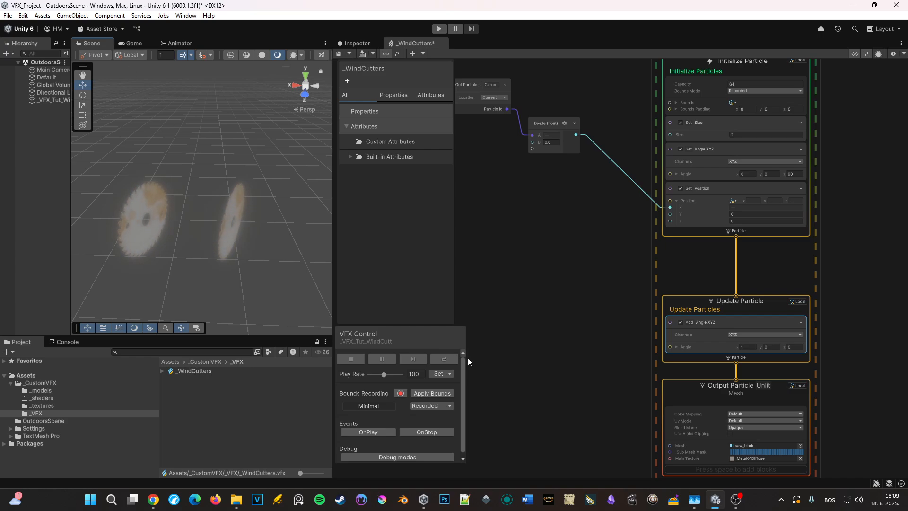
{"action": "right_click_drag", "start_coordinate": [274, 178], "coordinate": [191, 191]}
{"action": "middle_click_drag", "start_coordinate": [191, 191], "coordinate": [109, 178]}
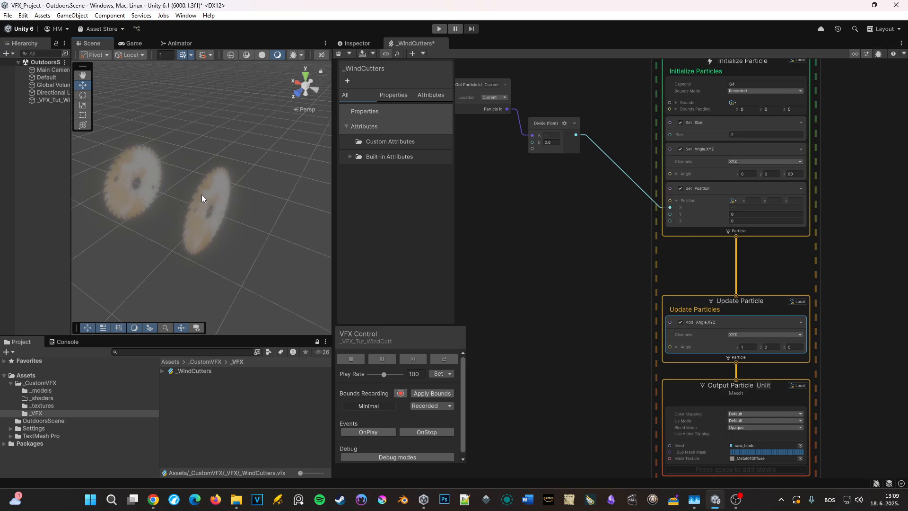
{"action": "right_click_drag", "start_coordinate": [202, 194], "coordinate": [178, 198]}
{"action": "scroll", "coordinate": [178, 198], "scroll_direction": "up", "scroll_amount": 2}
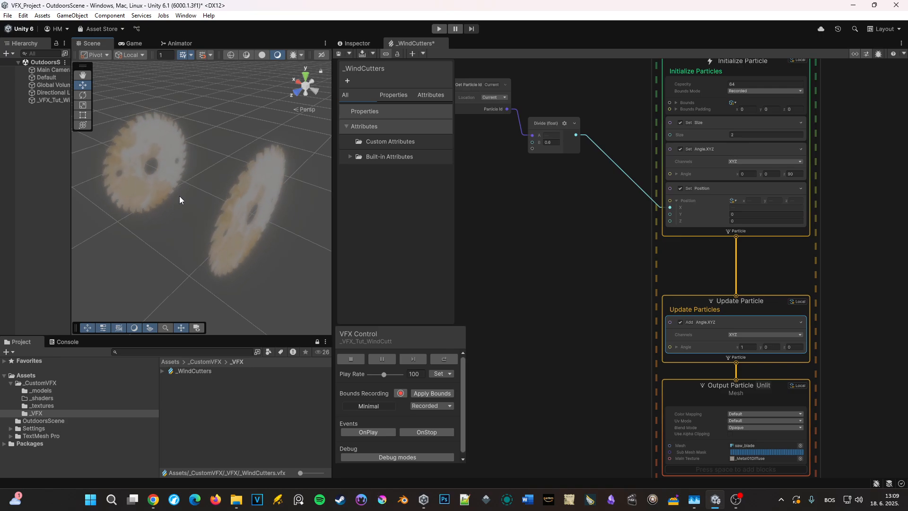
{"action": "left_click", "coordinate": [747, 347]}
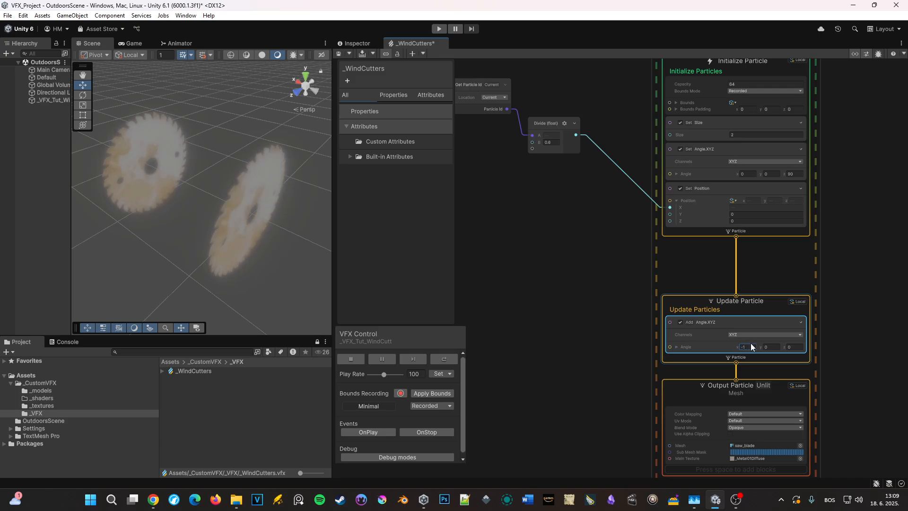
{"action": "double_click", "coordinate": [747, 349]}
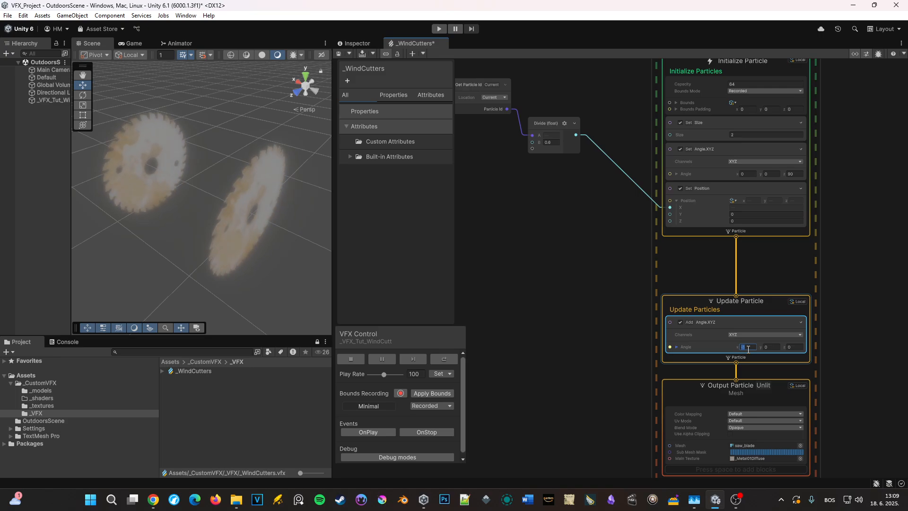
{"action": "type", "text": "-50"}
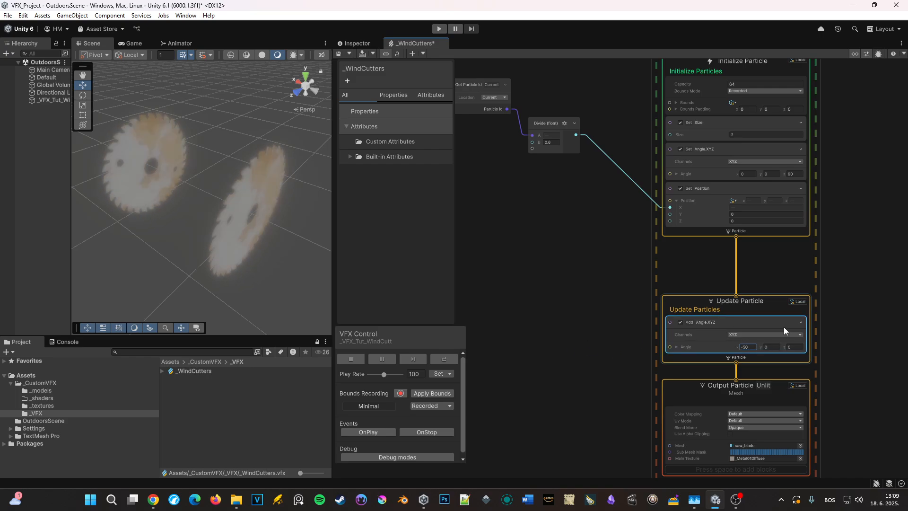
Expand the Set Angle block's angle into X, Y and Z inputs, and line up the Get Particle Id and Divide nodes beside Set Position.
{"action": "left_click", "coordinate": [677, 175]}
{"action": "middle_click_drag", "start_coordinate": [595, 245], "coordinate": [684, 283]}
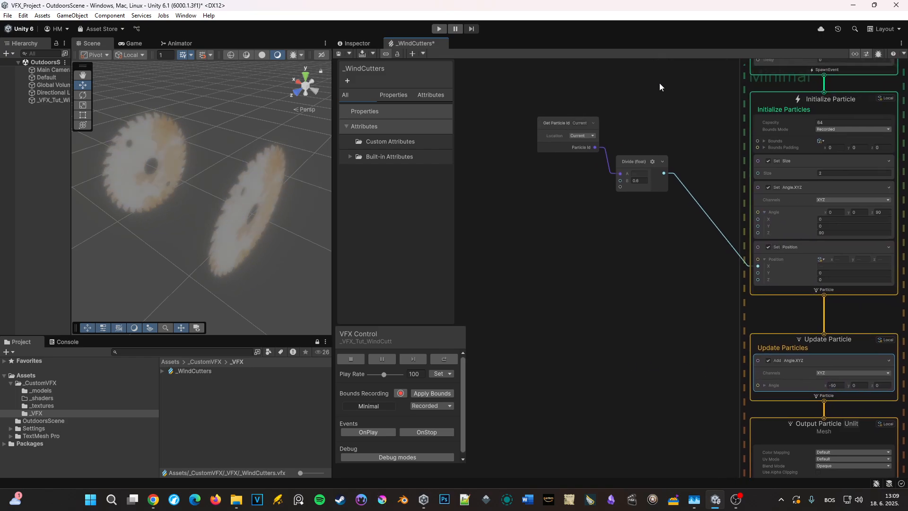
{"action": "left_click_drag", "start_coordinate": [659, 83], "coordinate": [585, 181]}
{"action": "left_click_drag", "start_coordinate": [636, 162], "coordinate": [687, 256]}
{"action": "left_click", "coordinate": [616, 207]}
{"action": "left_click_drag", "start_coordinate": [616, 207], "coordinate": [619, 245]}
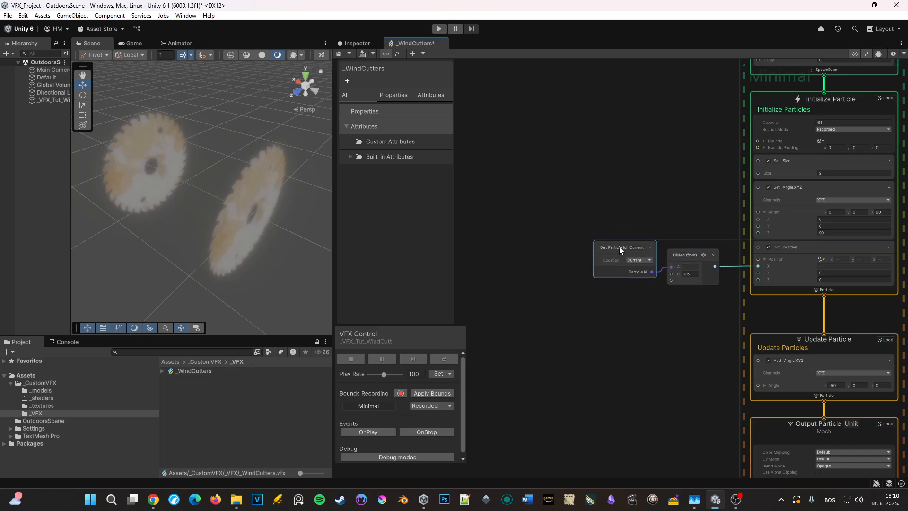
Disable the Add Angle block in the Update Particle context.
{"action": "middle_click_drag", "start_coordinate": [651, 220], "coordinate": [591, 199]}
{"action": "left_click", "coordinate": [768, 353]}
{"action": "left_click", "coordinate": [768, 345]}
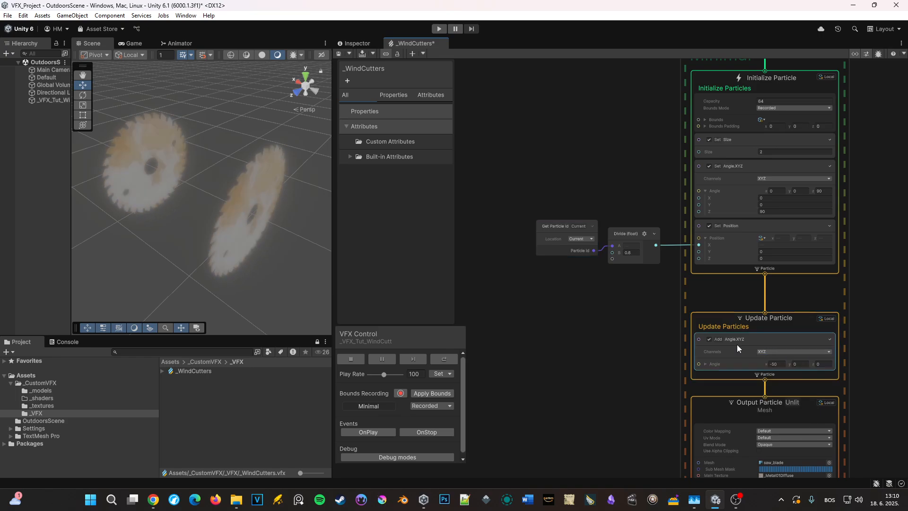
{"action": "left_click", "coordinate": [709, 339]}
{"action": "middle_click_drag", "start_coordinate": [755, 345], "coordinate": [771, 363]}
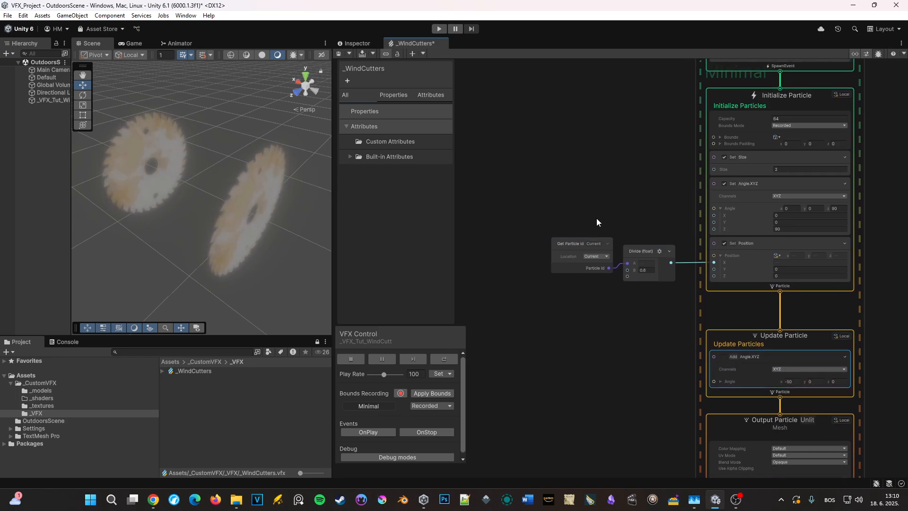
Add a Sample Curve operator and place it in the free space above the Get Particle Id node.
{"action": "middle_click_drag", "start_coordinate": [569, 187], "coordinate": [592, 188]}
{"action": "left_click", "coordinate": [572, 194]}
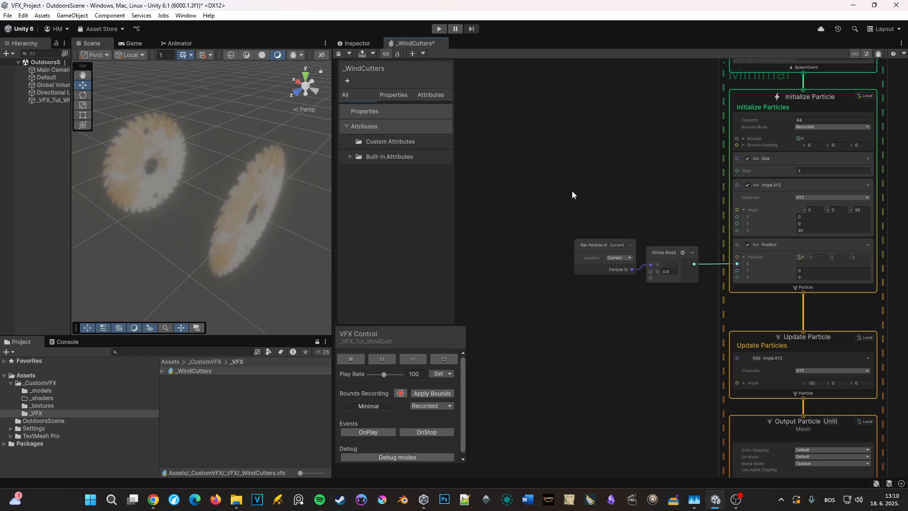
{"action": "key", "text": "space"}
{"action": "type", "text": "same"}
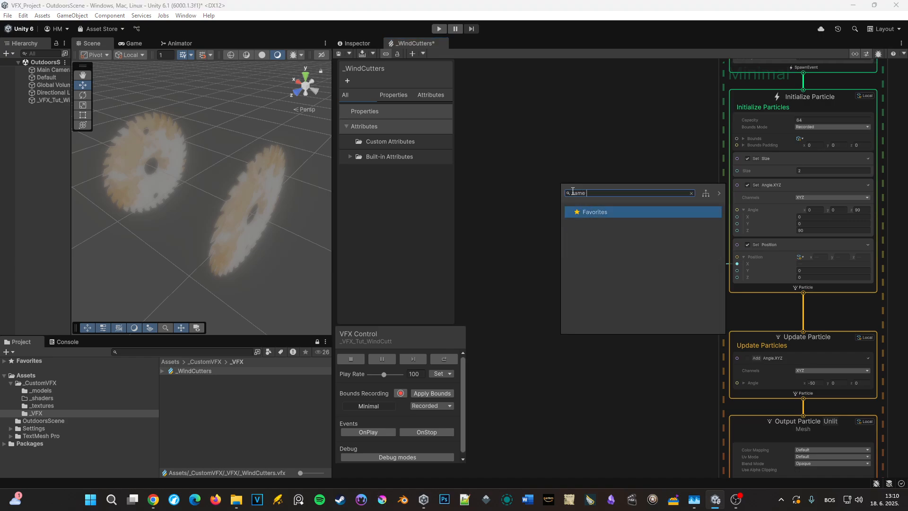
{"action": "key", "text": "BackSpace"}
{"action": "type", "text": "ple"}
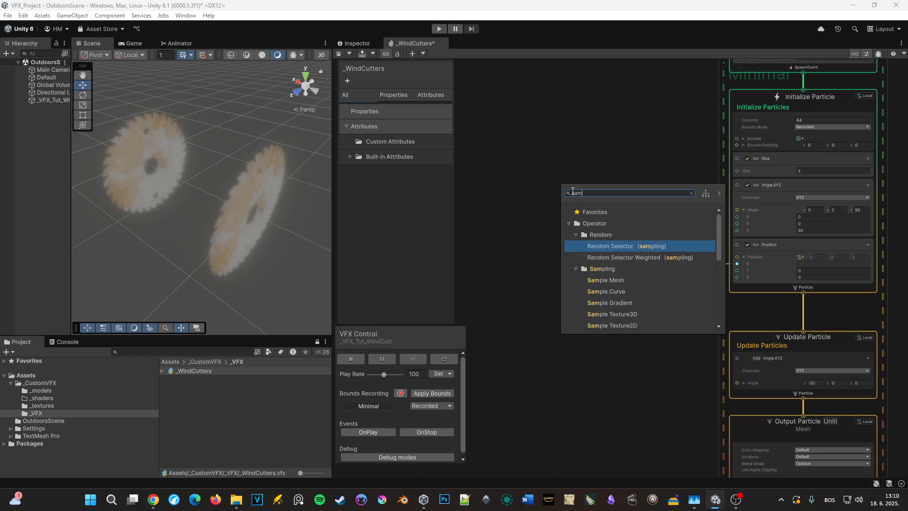
{"action": "type", "text": " cur"}
{"action": "key", "text": "Return"}
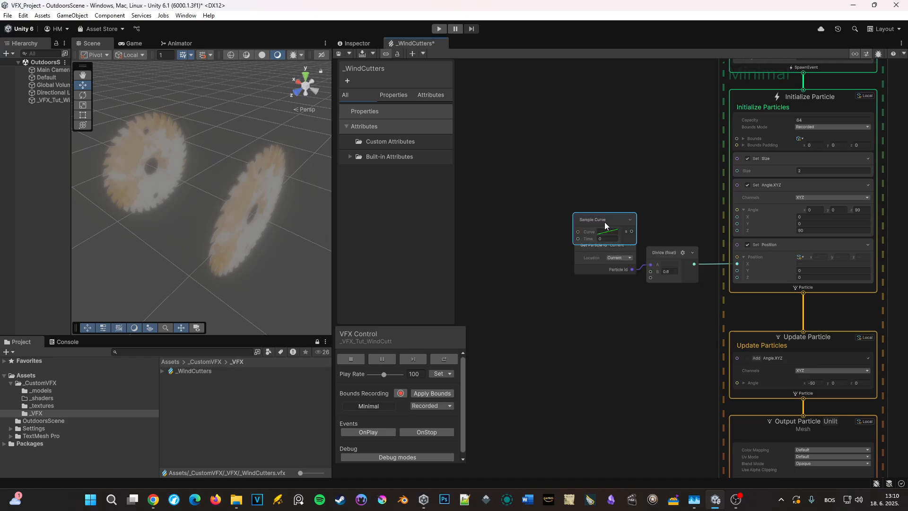
{"action": "left_click_drag", "start_coordinate": [605, 222], "coordinate": [602, 175]}
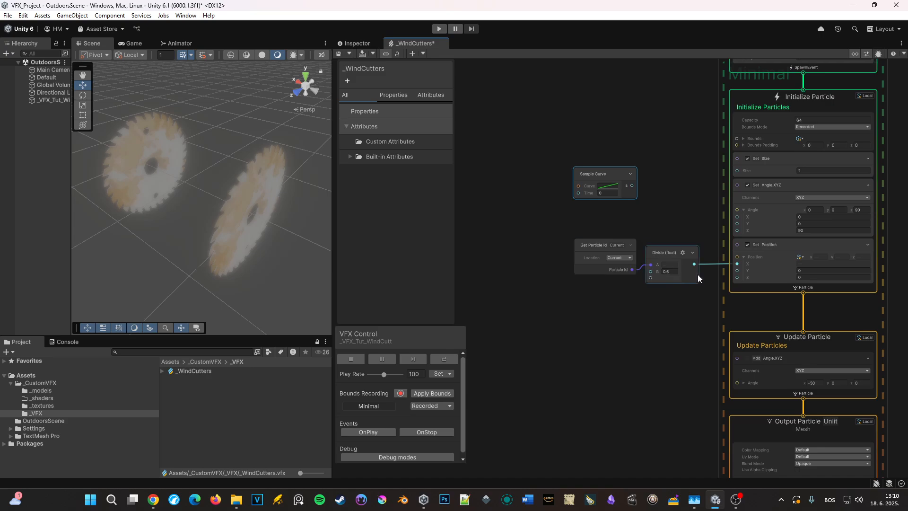
Collapse the Divide node and shift it closer to the Set Position block.
{"action": "left_click", "coordinate": [693, 252]}
{"action": "left_click_drag", "start_coordinate": [670, 254], "coordinate": [691, 254]}
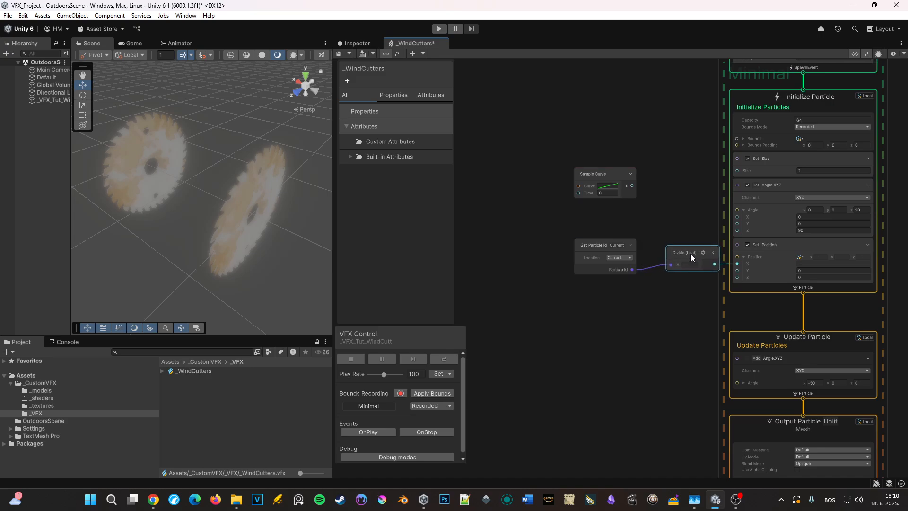
Move the Get Particle Id node closer to Divide and shift Sample Curve farther from the Initialize Particle context.
{"action": "left_click", "coordinate": [625, 248]}
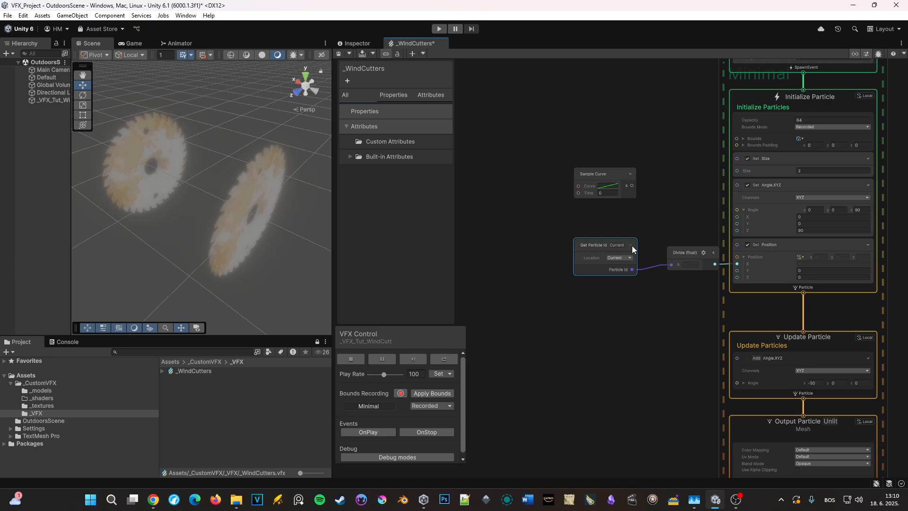
{"action": "left_click_drag", "start_coordinate": [615, 243], "coordinate": [633, 243]}
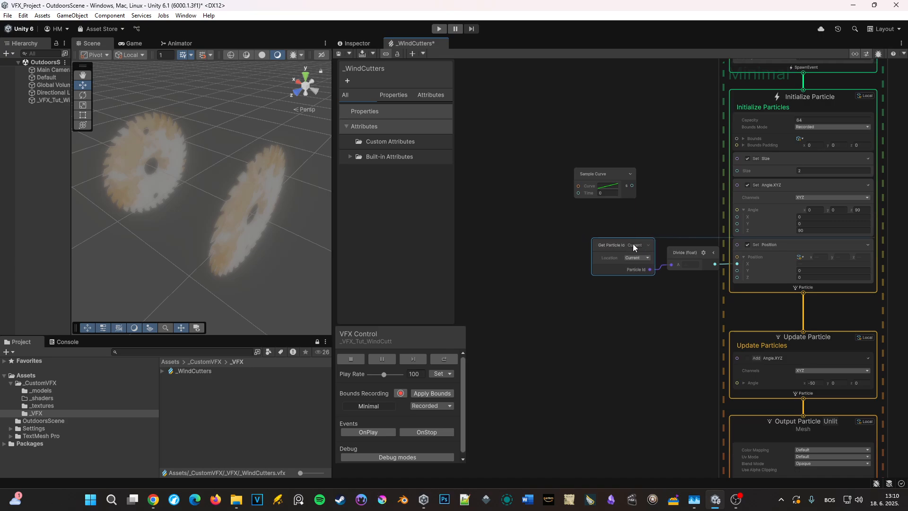
{"action": "middle_click_drag", "start_coordinate": [629, 220], "coordinate": [654, 255]}
{"action": "left_click_drag", "start_coordinate": [624, 213], "coordinate": [579, 197]}
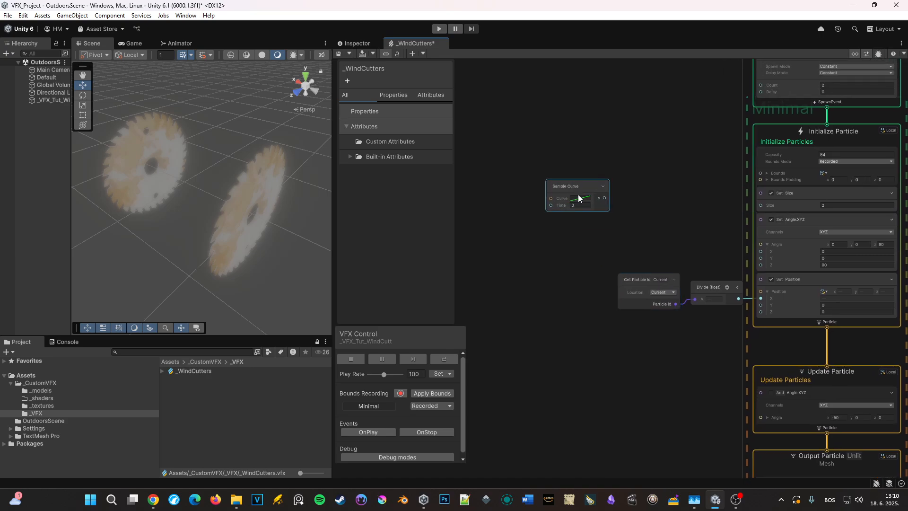
Apply the flat zero preset to the Sample Curve's curve and set its first key's value to -1.
{"action": "left_click", "coordinate": [579, 197]}
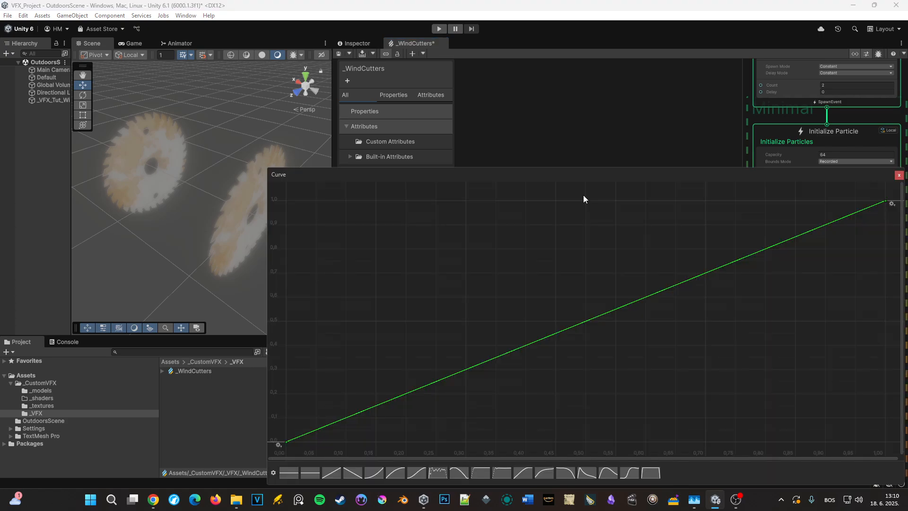
{"action": "left_click", "coordinate": [311, 471]}
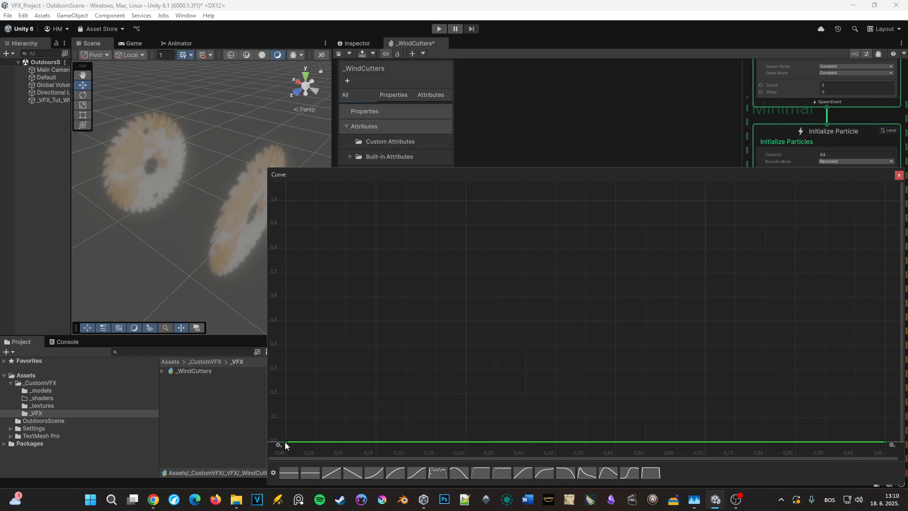
{"action": "right_click", "coordinate": [284, 441]}
{"action": "left_click", "coordinate": [332, 344]}
{"action": "type", "text": "-1"}
{"action": "key", "text": "Return"}
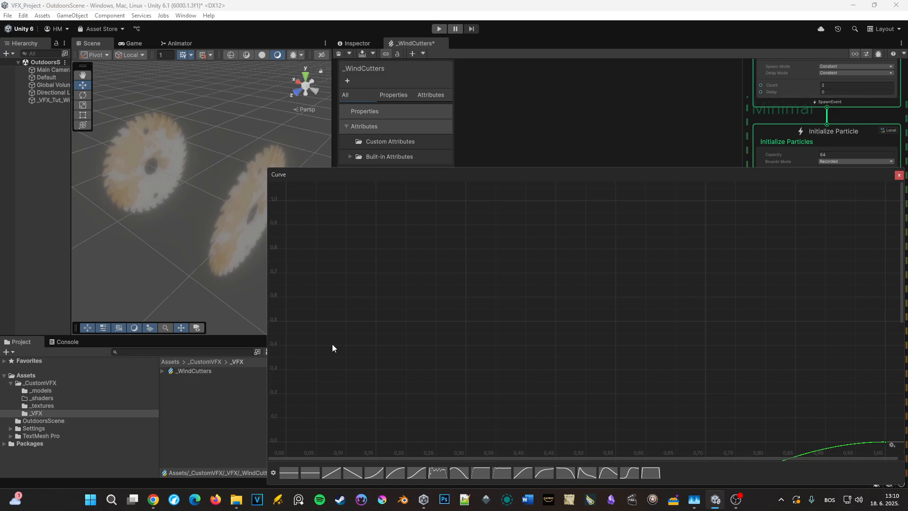
{"action": "scroll", "coordinate": [332, 338], "scroll_direction": "down", "scroll_amount": 1}
{"action": "key", "text": "f"}
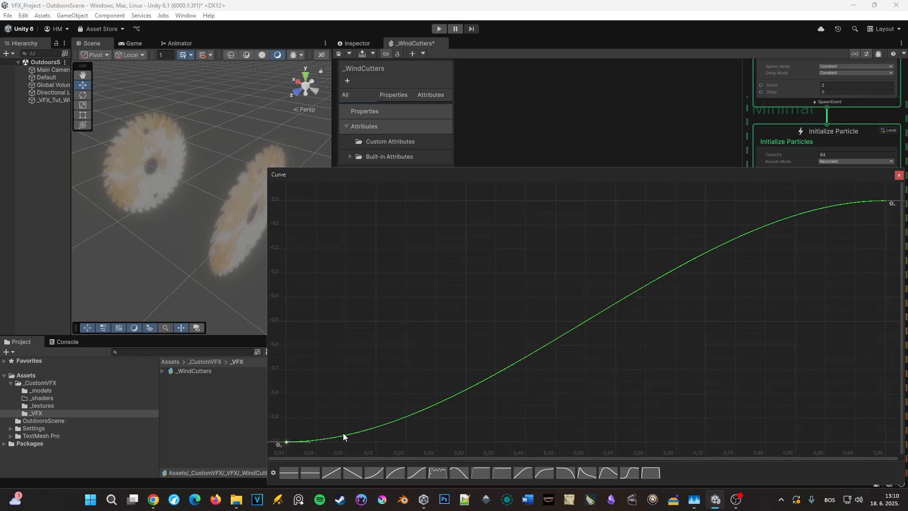
Add a curve key at about time 0.14 and set its value to -10.
{"action": "right_click", "coordinate": [355, 431]}
{"action": "right_click", "coordinate": [367, 429]}
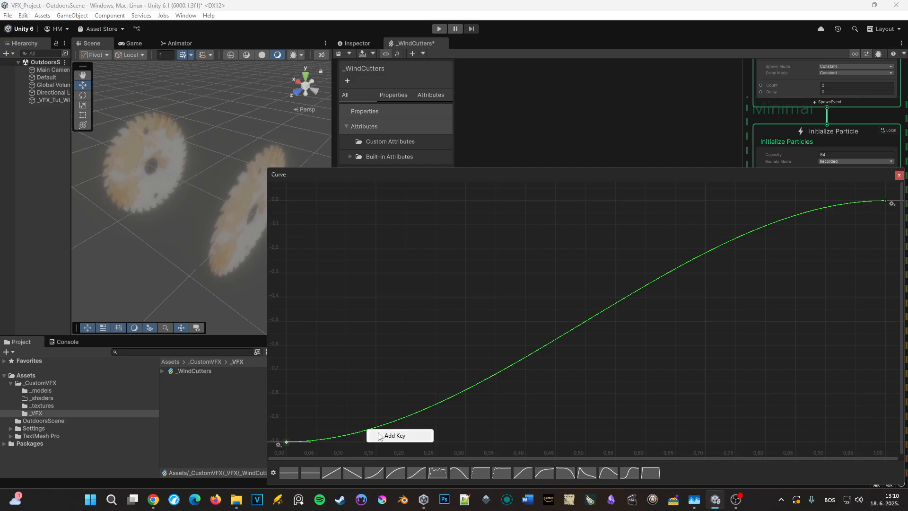
{"action": "left_click", "coordinate": [394, 435]}
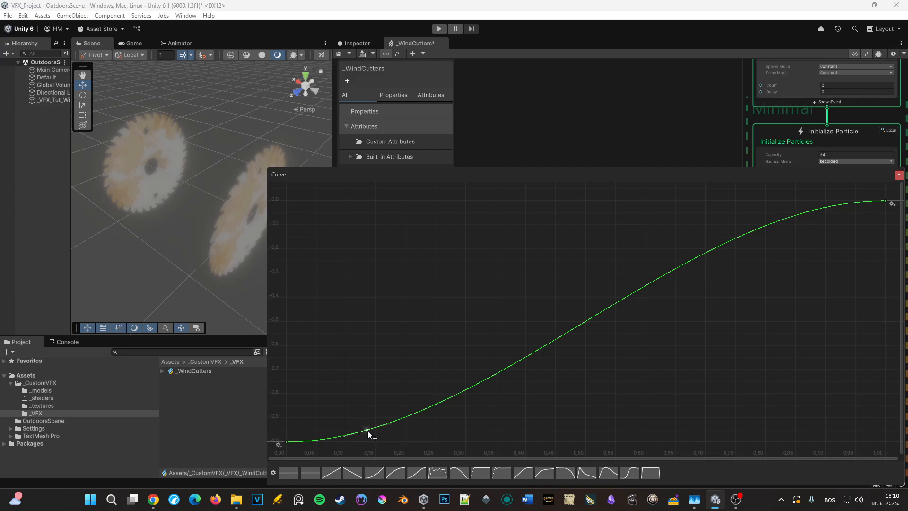
{"action": "right_click", "coordinate": [367, 430]}
{"action": "left_click", "coordinate": [405, 333]}
{"action": "type", "text": "-10"}
{"action": "key", "text": "Return"}
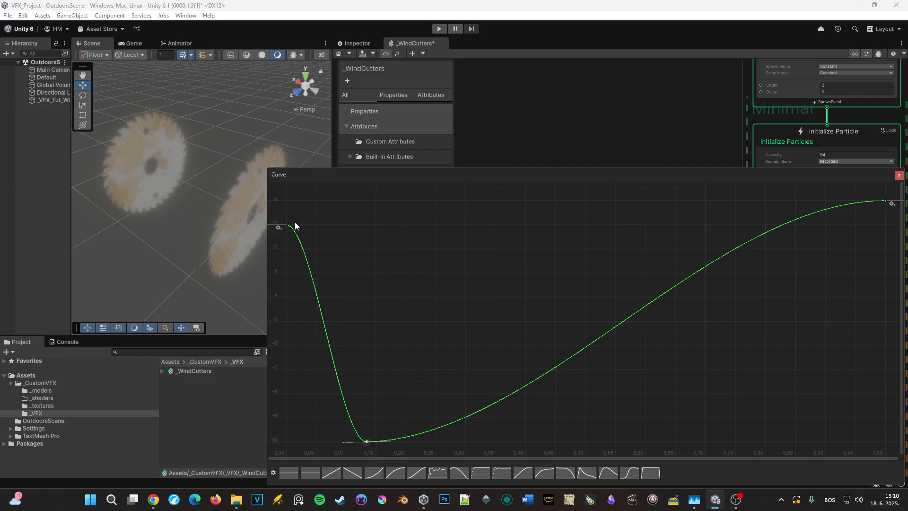
Add a key on the curve's steep drop, flatten its tangents and move it to about time 0.08, value about -1.
{"action": "right_click", "coordinate": [314, 292]}
{"action": "left_click", "coordinate": [331, 295]}
{"action": "right_click", "coordinate": [315, 288]}
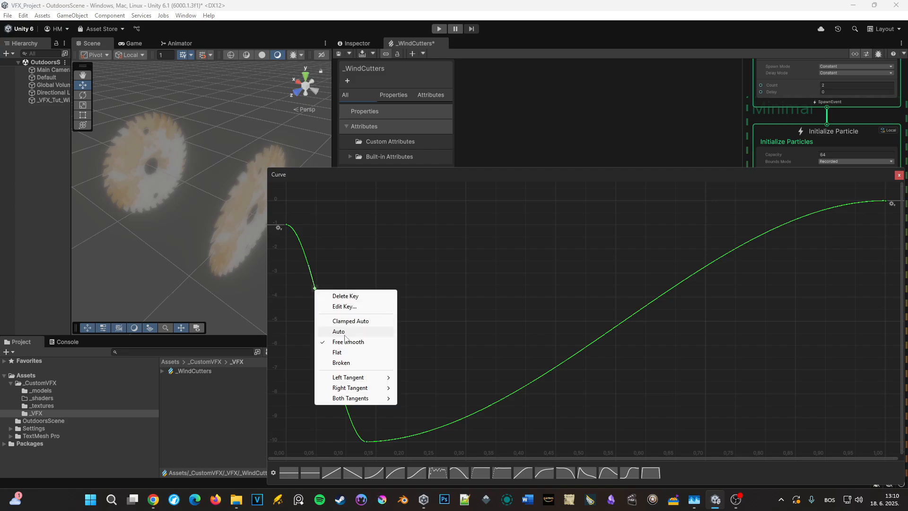
{"action": "left_click", "coordinate": [338, 344]}
{"action": "right_click", "coordinate": [315, 291]}
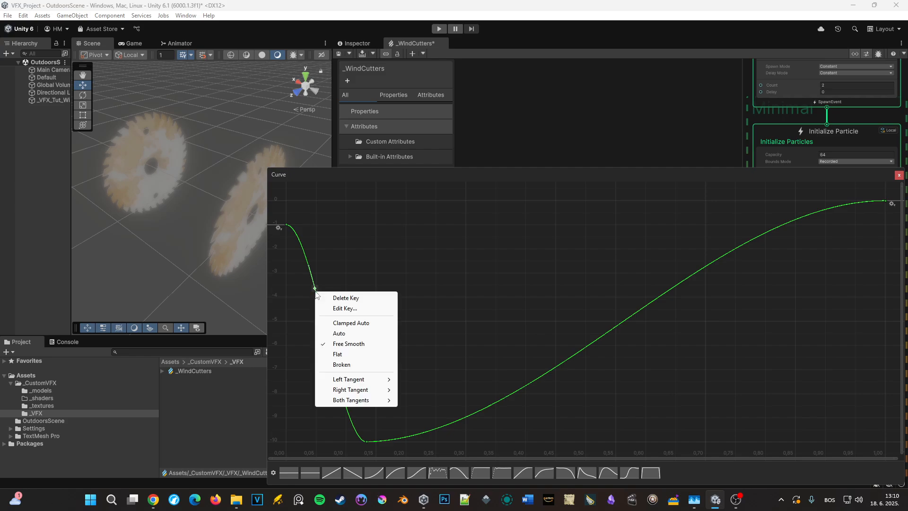
{"action": "left_click", "coordinate": [339, 363]}
{"action": "left_click_drag", "start_coordinate": [315, 288], "coordinate": [335, 229]}
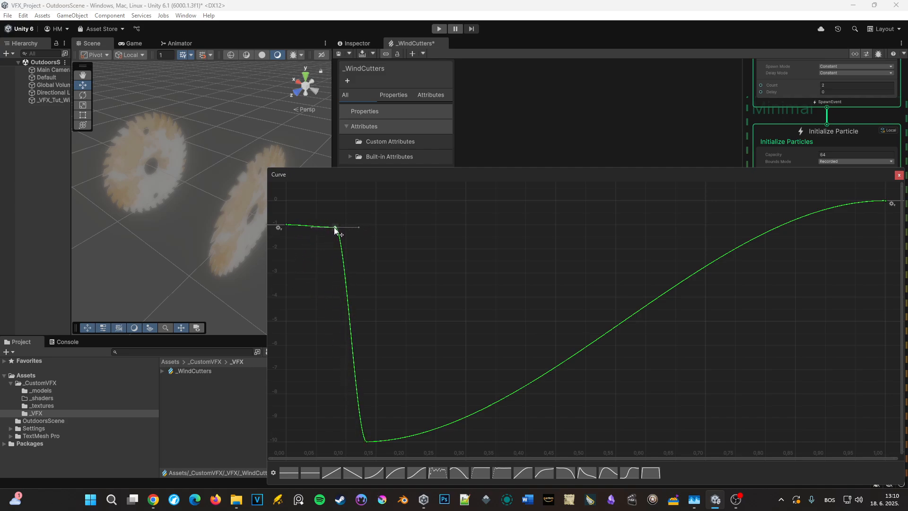
Add a curve key at about time 0.45 and set its value to -15.
{"action": "double_click", "coordinate": [553, 369]}
{"action": "right_click", "coordinate": [558, 369]}
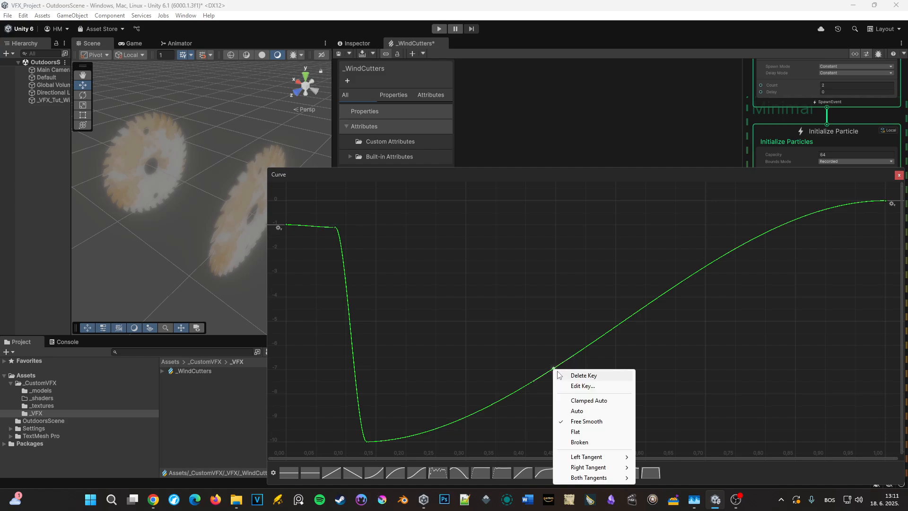
{"action": "left_click", "coordinate": [578, 386]}
{"action": "type", "text": "-15"}
{"action": "key", "text": "Return"}
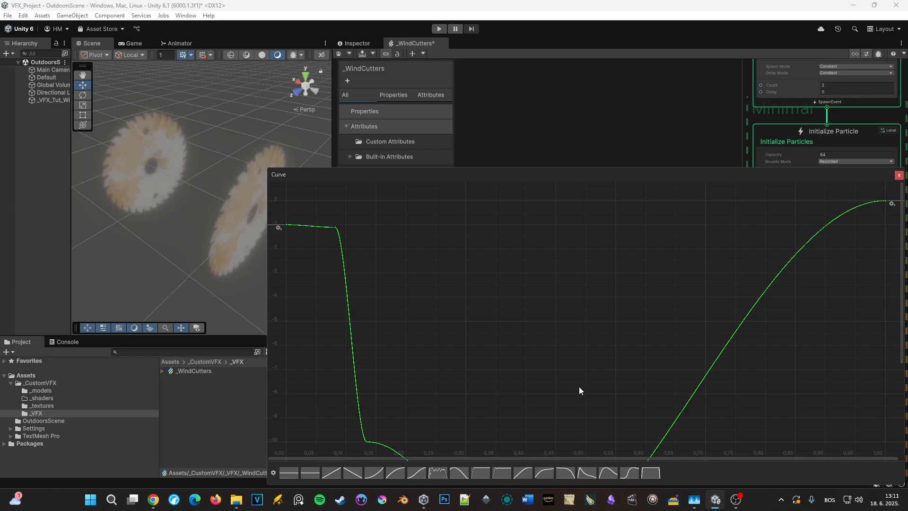
Set the curve's last key to a value of -30 and close the curve editor.
{"action": "right_click", "coordinate": [885, 202]}
{"action": "left_click", "coordinate": [878, 221]}
{"action": "type", "text": "-30"}
{"action": "key", "text": "Return"}
{"action": "key", "text": "a"}
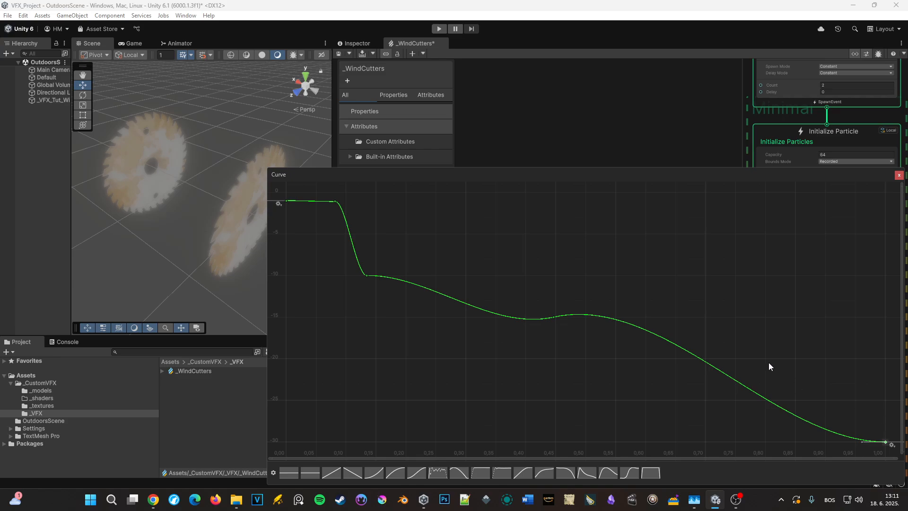
{"action": "left_click", "coordinate": [899, 175]}
Move Sample Curve nearer the Initialize Particle context and connect its output to the Set Angle block's X input.
{"action": "middle_click_drag", "start_coordinate": [722, 180], "coordinate": [682, 183]}
{"action": "left_click_drag", "start_coordinate": [543, 196], "coordinate": [605, 214]}
{"action": "scroll", "coordinate": [629, 241], "scroll_direction": "up", "scroll_amount": 3}
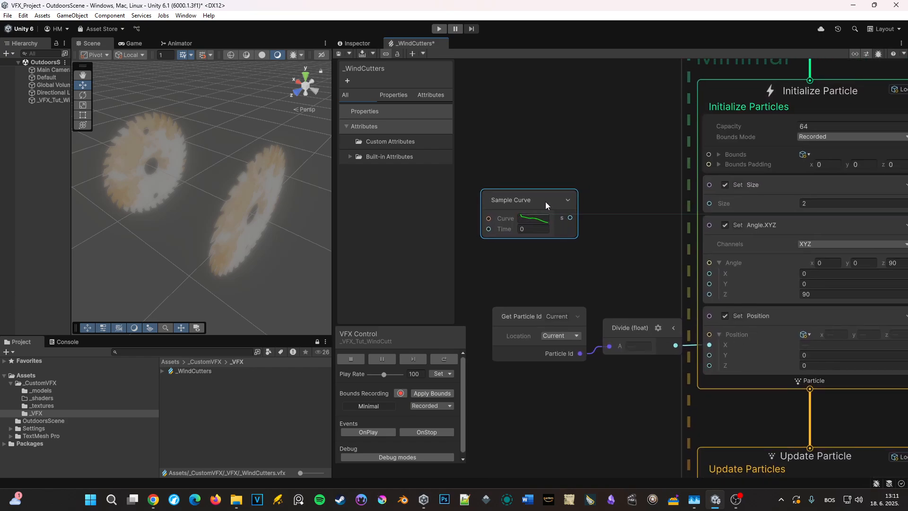
{"action": "left_click_drag", "start_coordinate": [543, 201], "coordinate": [709, 274]}
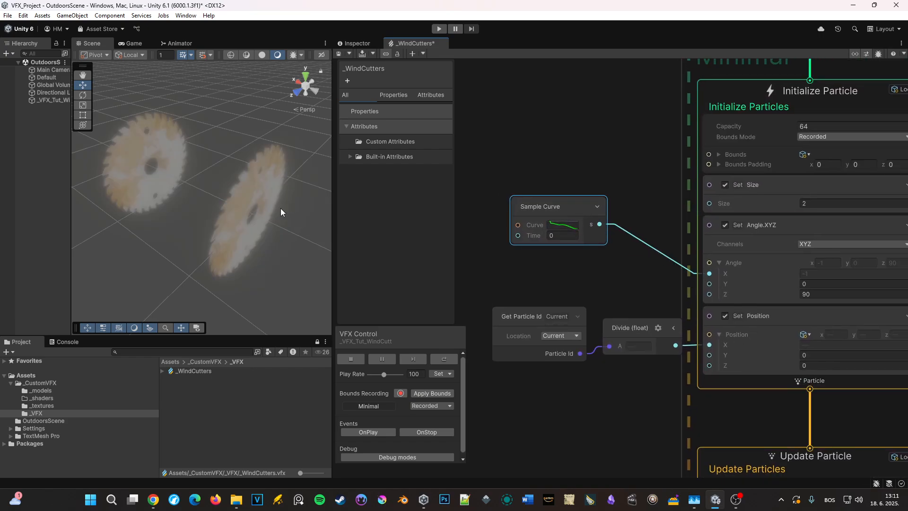
Expand the Add Angle block's angle inputs in Update Particle, enable the block and set its X angle to 0.
{"action": "middle_click_drag", "start_coordinate": [666, 288], "coordinate": [643, 214]}
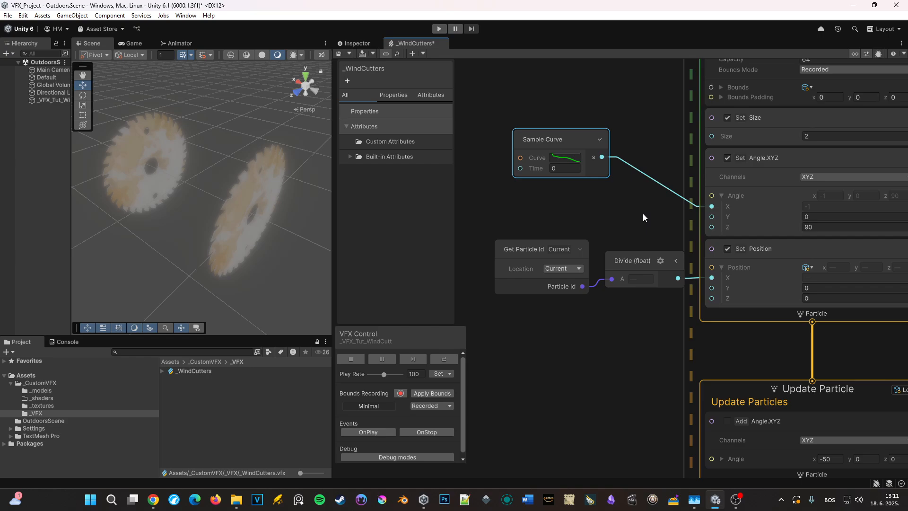
{"action": "middle_click_drag", "start_coordinate": [644, 304], "coordinate": [631, 194]}
{"action": "left_click", "coordinate": [708, 349]}
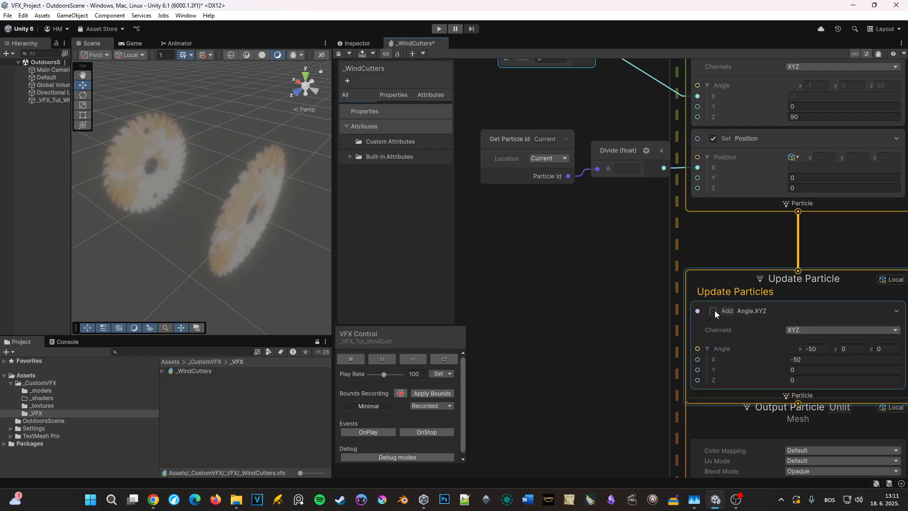
{"action": "left_click", "coordinate": [713, 311]}
{"action": "left_click", "coordinate": [807, 359]}
{"action": "type", "text": "0"}
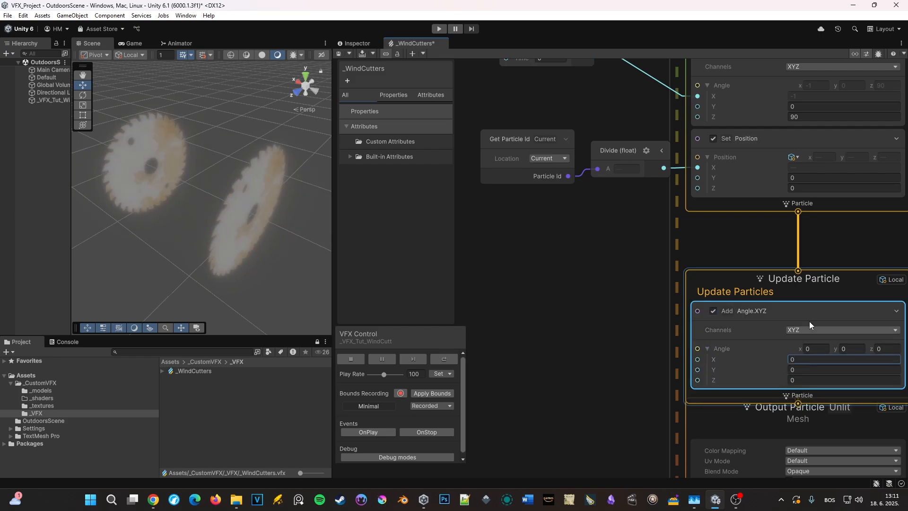
Feed Sample Curve into the Add Angle block's X and test the spin with the sample time at 0.33 and back at 0.
{"action": "middle_click_drag", "start_coordinate": [577, 316], "coordinate": [533, 389]}
{"action": "left_click_drag", "start_coordinate": [543, 119], "coordinate": [653, 412]}
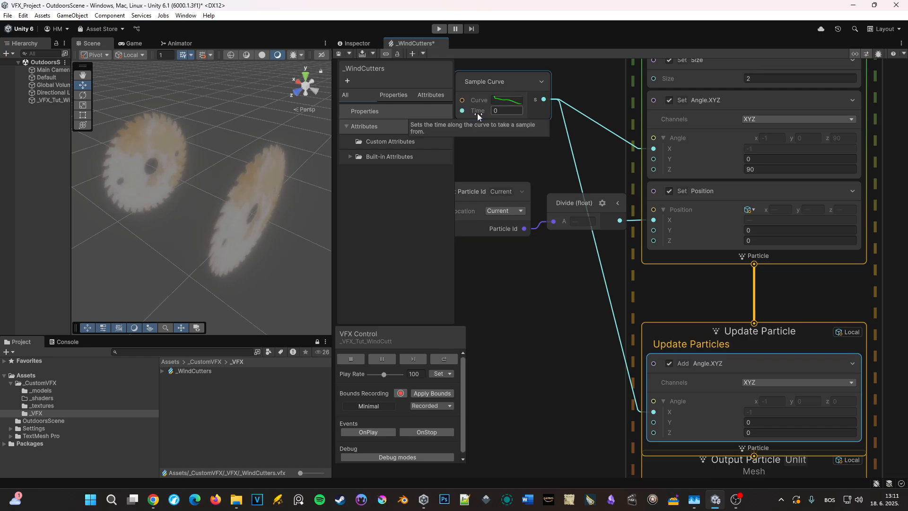
{"action": "left_click_drag", "start_coordinate": [477, 113], "coordinate": [481, 113]}
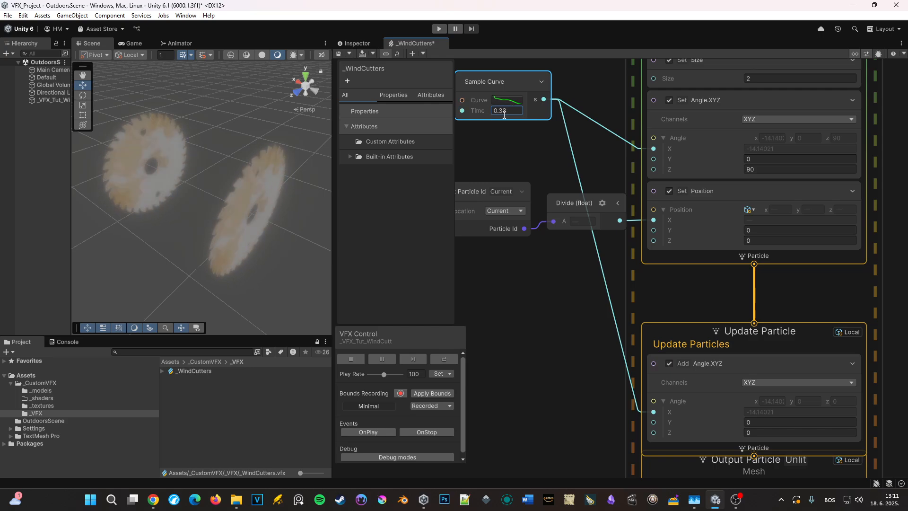
{"action": "left_click", "coordinate": [507, 99]}
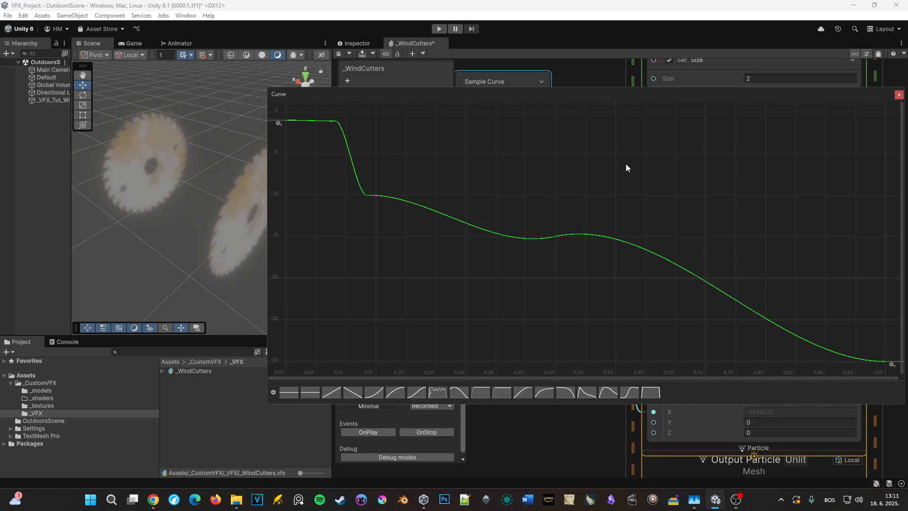
{"action": "left_click", "coordinate": [898, 95]}
{"action": "middle_click_drag", "start_coordinate": [500, 169], "coordinate": [591, 145]}
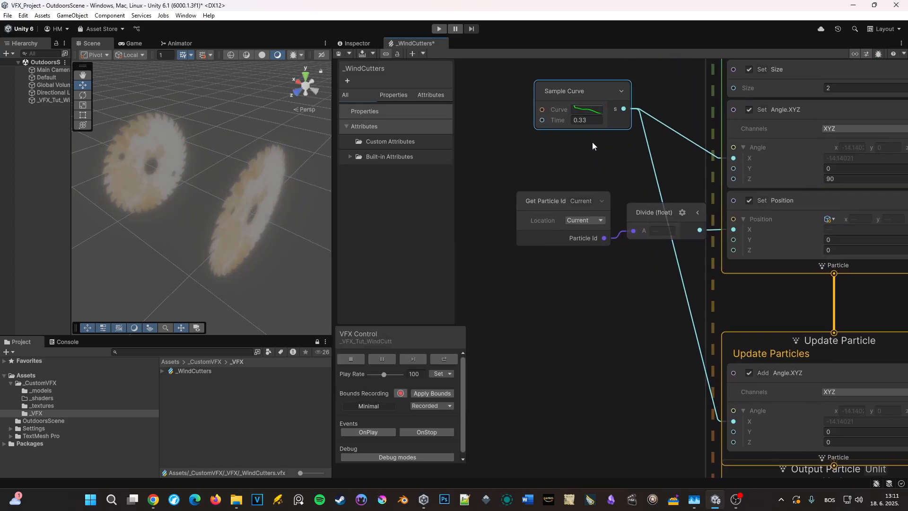
{"action": "type", "text": "0"}
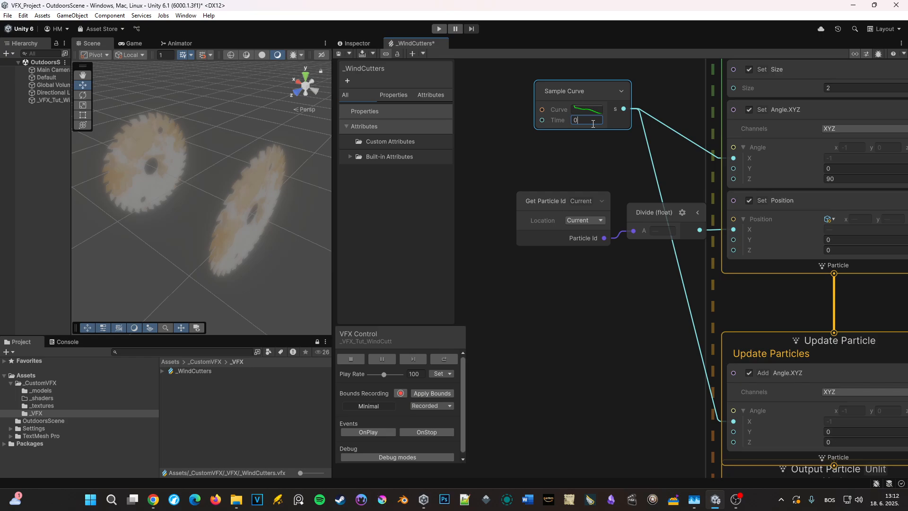
Disconnect and disable the Add Angle block, and add a Total Time (VFX) operator in the free space ahead of Sample Curve.
{"action": "left_click", "coordinate": [751, 375]}
{"action": "scroll", "coordinate": [543, 189], "scroll_direction": "down", "scroll_amount": 4}
{"action": "middle_click_drag", "start_coordinate": [564, 197], "coordinate": [668, 201]}
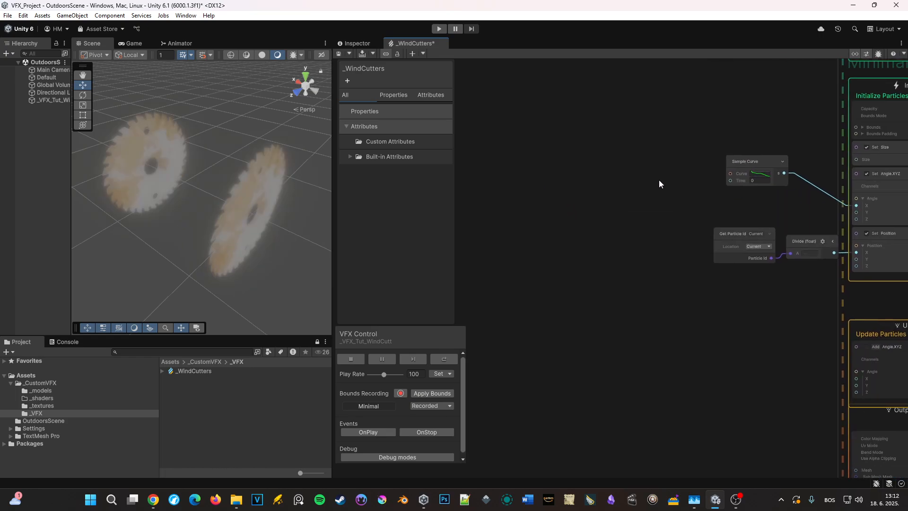
{"action": "key", "text": "space"}
{"action": "type", "text": "total"}
{"action": "key", "text": "Return"}
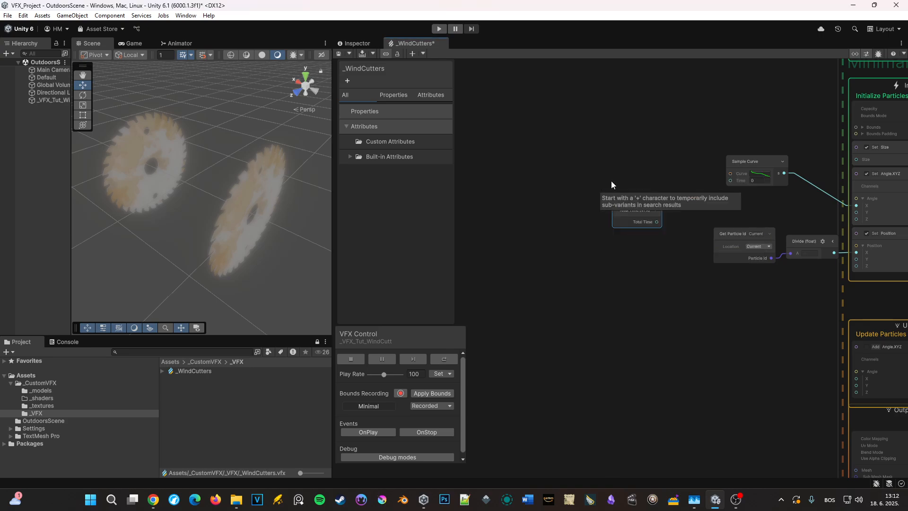
{"action": "left_click_drag", "start_coordinate": [634, 213], "coordinate": [601, 121]}
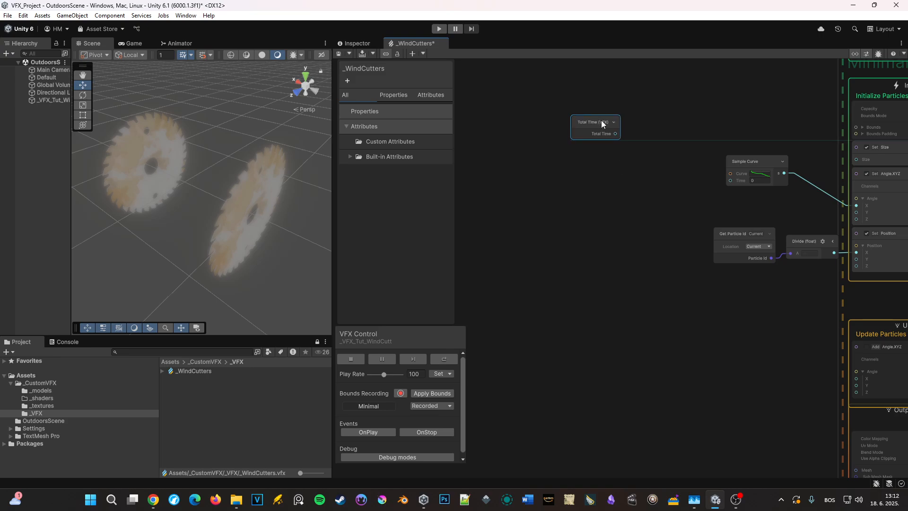
Add a Multiply operator fed by Total Time and connect its output to Sample Curve's Time input.
{"action": "left_click_drag", "start_coordinate": [642, 185], "coordinate": [640, 186]}
{"action": "type", "text": "m"}
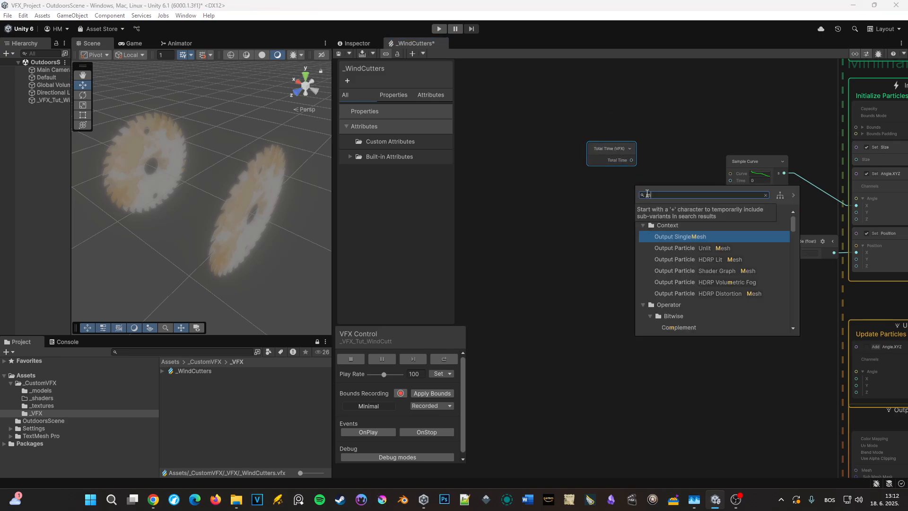
{"action": "type", "text": "ul"}
{"action": "key", "text": "Return"}
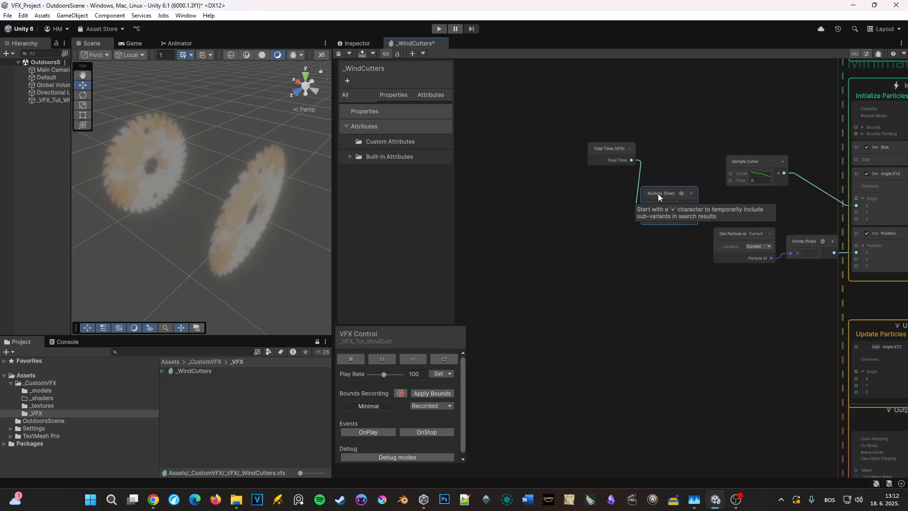
{"action": "left_click_drag", "start_coordinate": [675, 192], "coordinate": [727, 180]}
{"action": "middle_click_drag", "start_coordinate": [700, 180], "coordinate": [647, 175]}
{"action": "scroll", "coordinate": [685, 229], "scroll_direction": "up", "scroll_amount": 3}
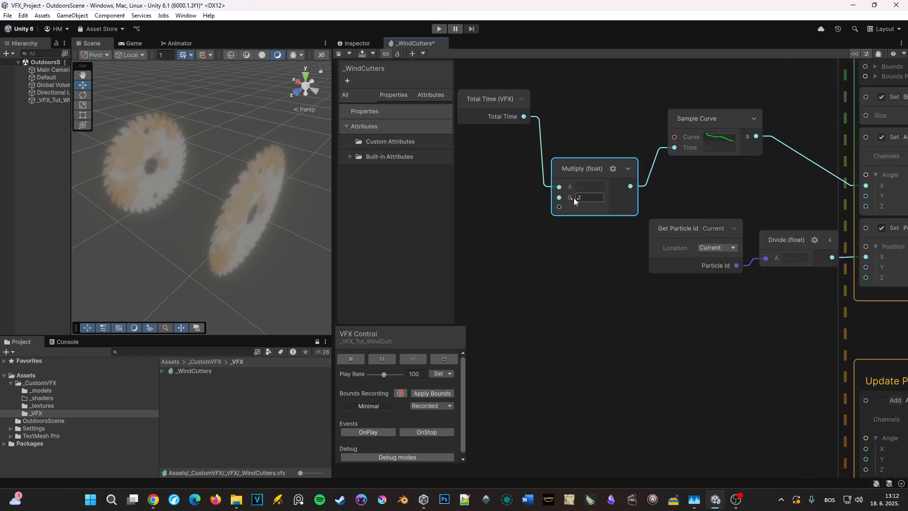
Enable the Add Angle block and reroute Sample Curve's output from Set Angle's X to Add Angle's X.
{"action": "middle_click_drag", "start_coordinate": [708, 194], "coordinate": [591, 175]}
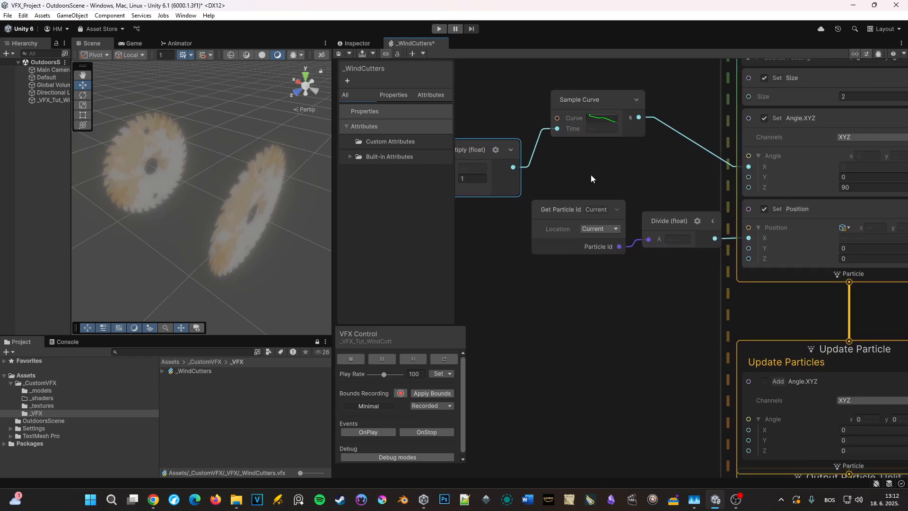
{"action": "left_click", "coordinate": [682, 135]}
{"action": "key", "text": "Delete"}
{"action": "left_click", "coordinate": [764, 381]}
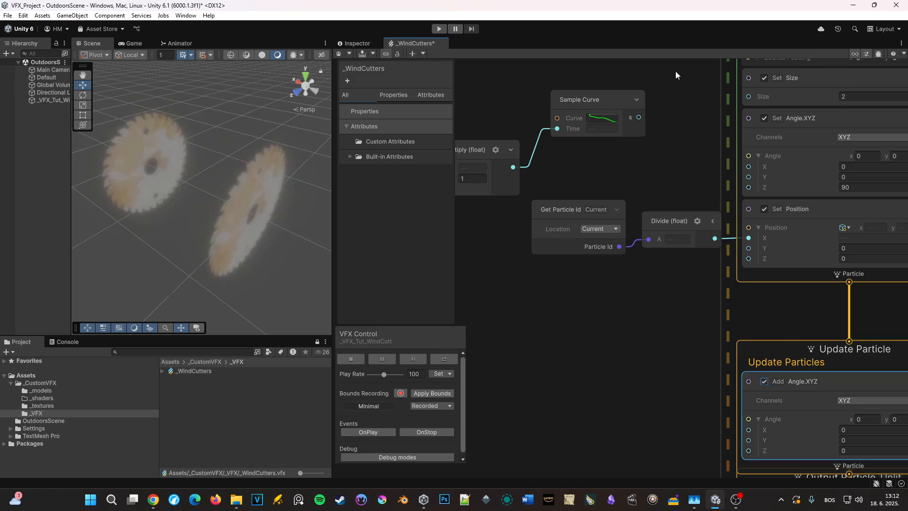
{"action": "left_click_drag", "start_coordinate": [638, 118], "coordinate": [749, 406]}
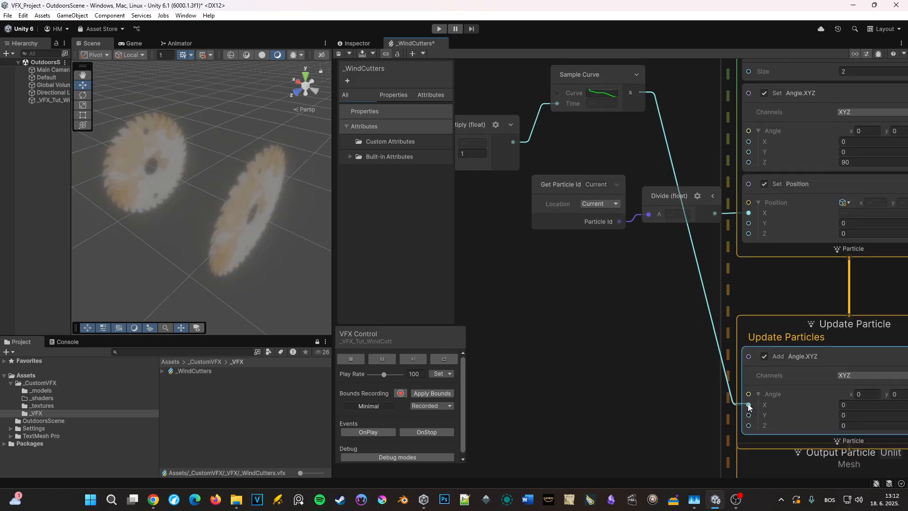
Set the Multiply operator's B to 0.2, restart the VFX simulation and review the Sample Curve shape.
{"action": "middle_click_drag", "start_coordinate": [515, 233], "coordinate": [671, 261]}
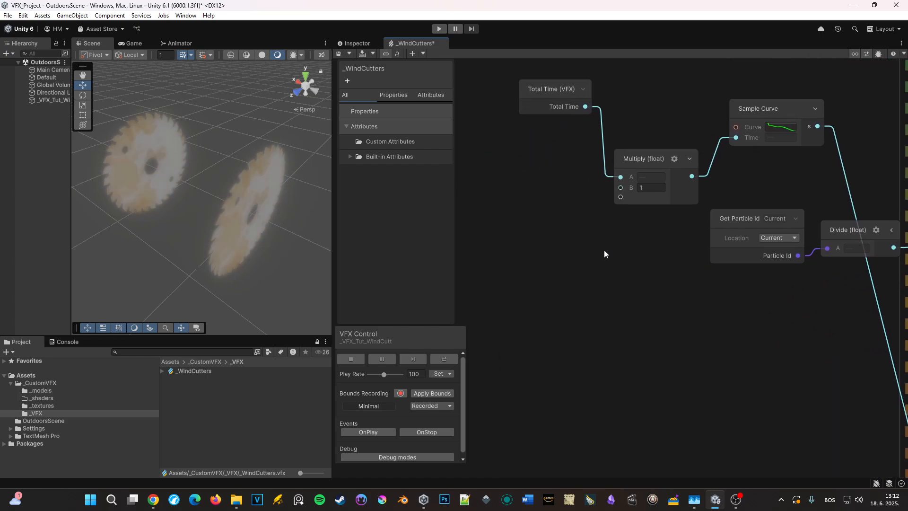
{"action": "left_click_drag", "start_coordinate": [631, 189], "coordinate": [626, 189]}
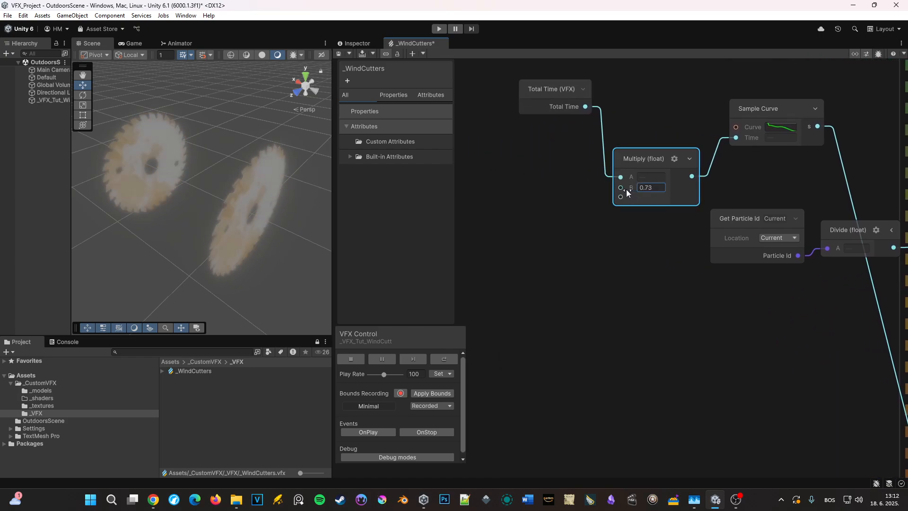
{"action": "left_click", "coordinate": [656, 188]}
{"action": "type", "text": "0.2"}
{"action": "left_click", "coordinate": [439, 363]}
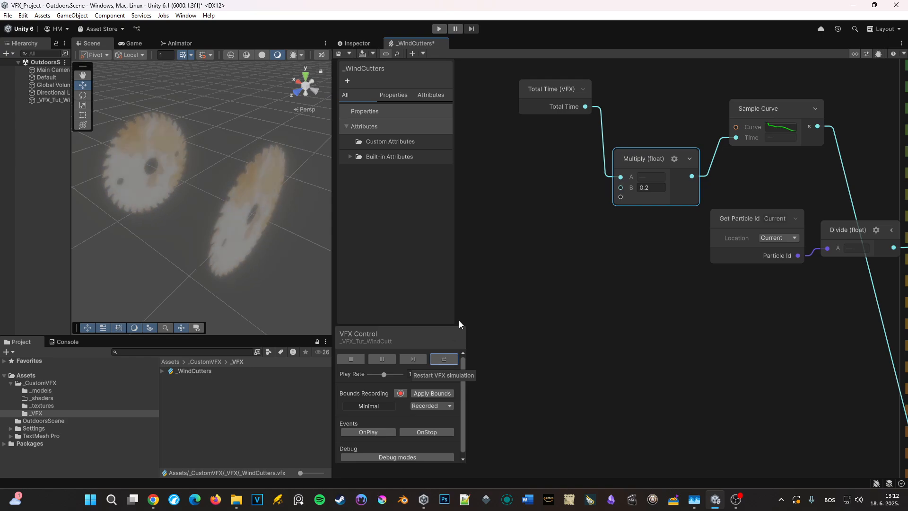
{"action": "left_click", "coordinate": [781, 126]}
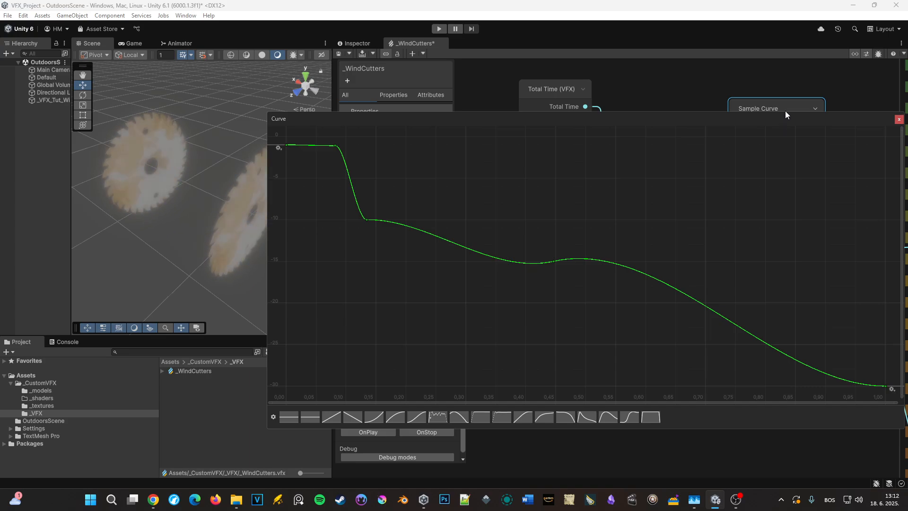
{"action": "left_click", "coordinate": [898, 119]}
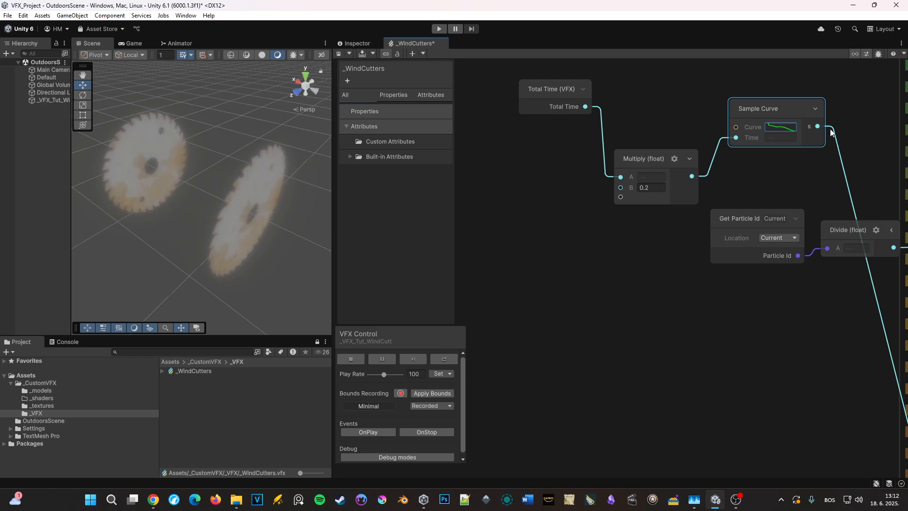
Line up Multiply with Sample Curve and move the Total Time, Multiply and Sample Curve chain beside the Update Particle context.
{"action": "left_click", "coordinate": [680, 162]}
{"action": "left_click_drag", "start_coordinate": [662, 157], "coordinate": [659, 121]}
{"action": "left_click", "coordinate": [725, 223]}
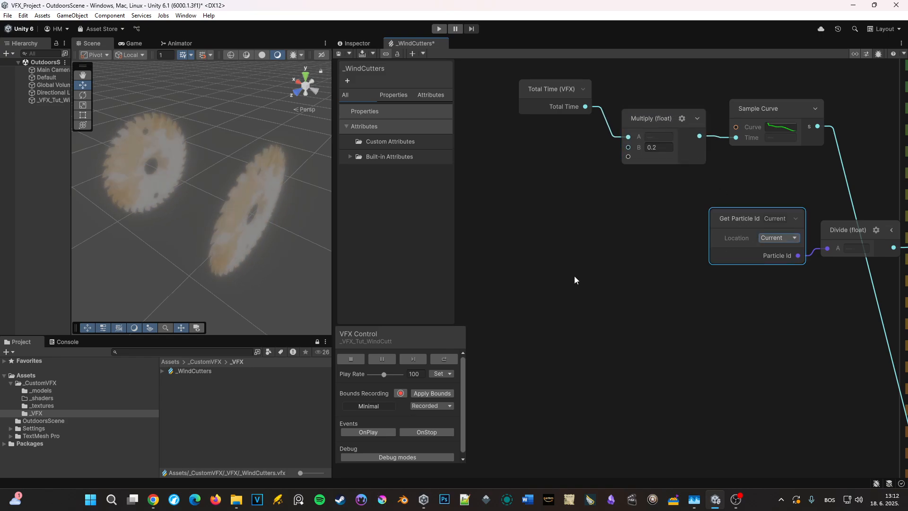
{"action": "middle_click_drag", "start_coordinate": [685, 222], "coordinate": [538, 222]}
{"action": "scroll", "coordinate": [601, 211], "scroll_direction": "down", "scroll_amount": 4}
{"action": "middle_click_drag", "start_coordinate": [606, 198], "coordinate": [683, 172]}
{"action": "left_click_drag", "start_coordinate": [718, 99], "coordinate": [573, 142]}
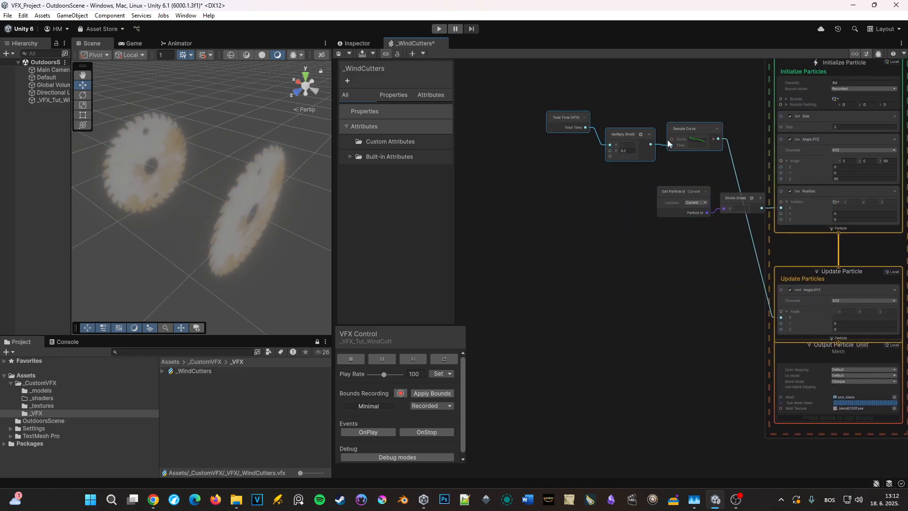
{"action": "left_click_drag", "start_coordinate": [687, 129], "coordinate": [712, 310]}
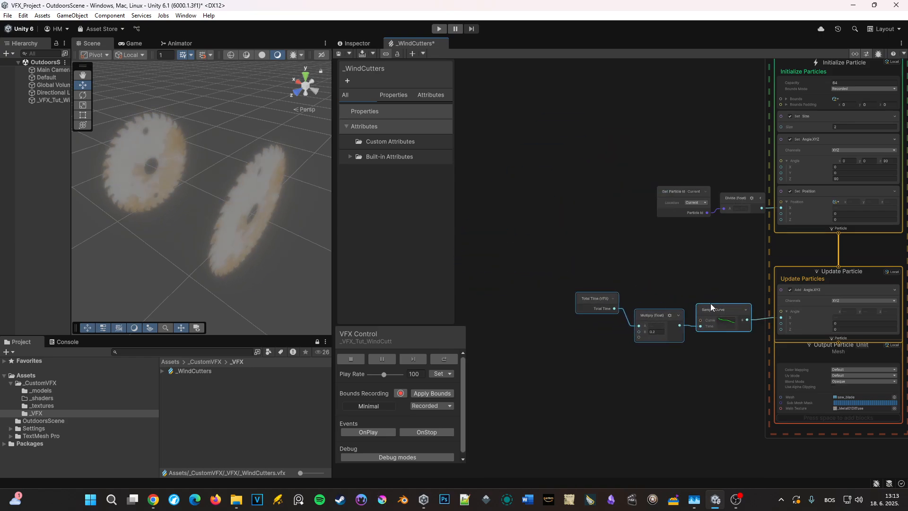
{"action": "left_click_drag", "start_coordinate": [800, 270], "coordinate": [802, 262]}
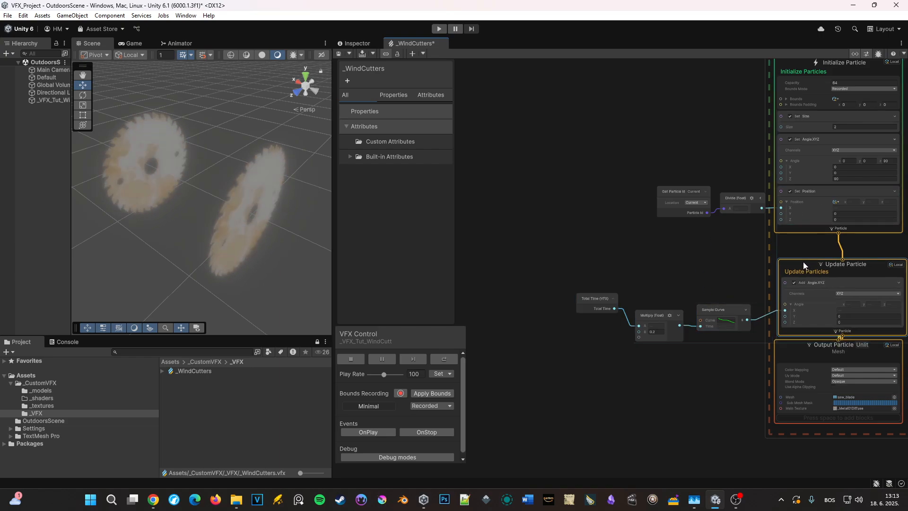
Add a Set Velocity block to Initialize Particle and place it above the Set Size block.
{"action": "middle_click_drag", "start_coordinate": [795, 256], "coordinate": [732, 279]}
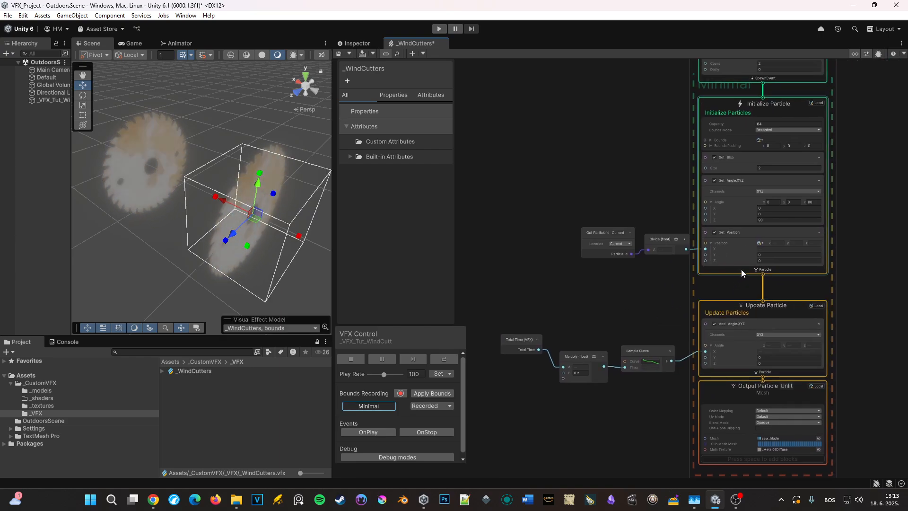
{"action": "key", "text": "space"}
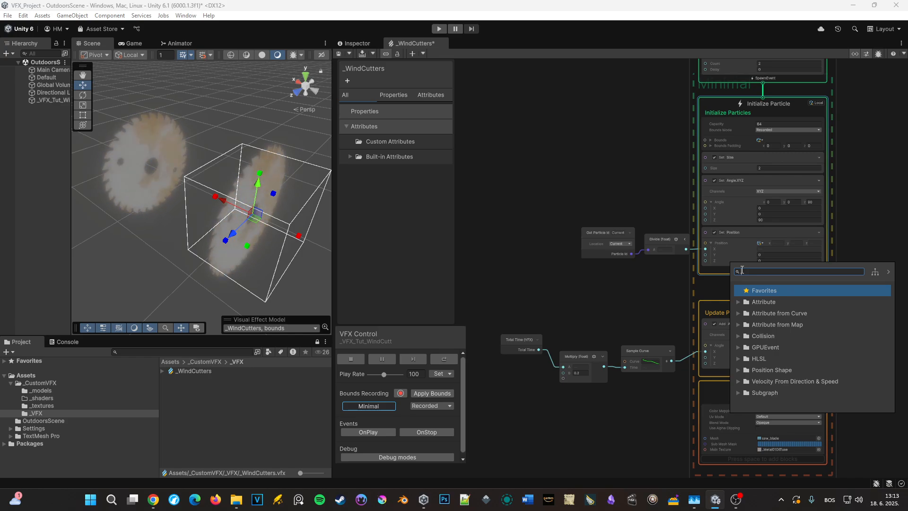
{"action": "type", "text": "set velo"}
{"action": "key", "text": "Return"}
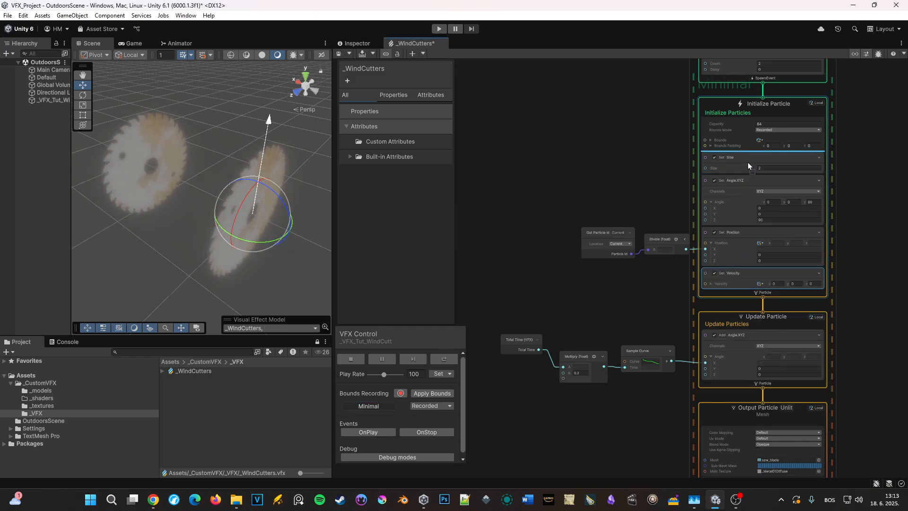
{"action": "left_click_drag", "start_coordinate": [747, 163], "coordinate": [748, 163]}
Set the Z component of the Set Velocity block to -5.
{"action": "left_click_drag", "start_coordinate": [806, 168], "coordinate": [814, 168]}
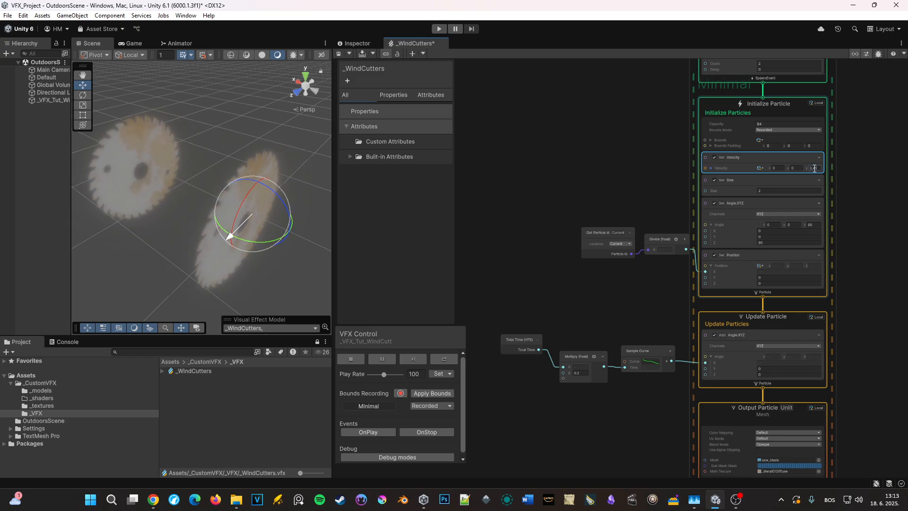
{"action": "right_click_drag", "start_coordinate": [165, 228], "coordinate": [190, 220]}
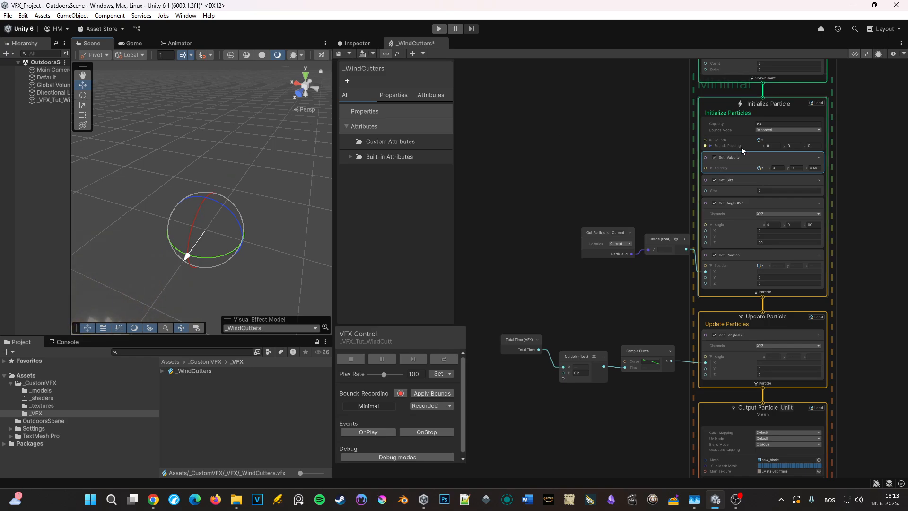
{"action": "left_click", "coordinate": [813, 168]}
{"action": "type", "text": "-"}
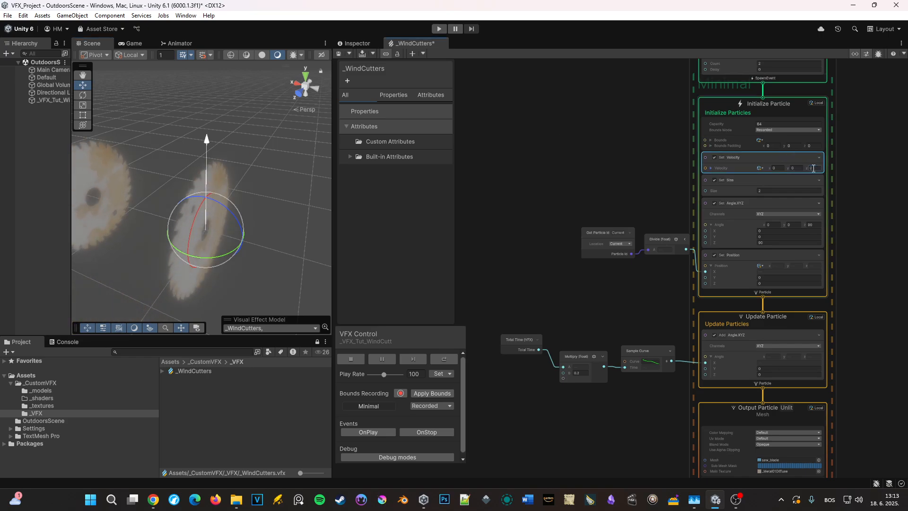
{"action": "type", "text": "5"}
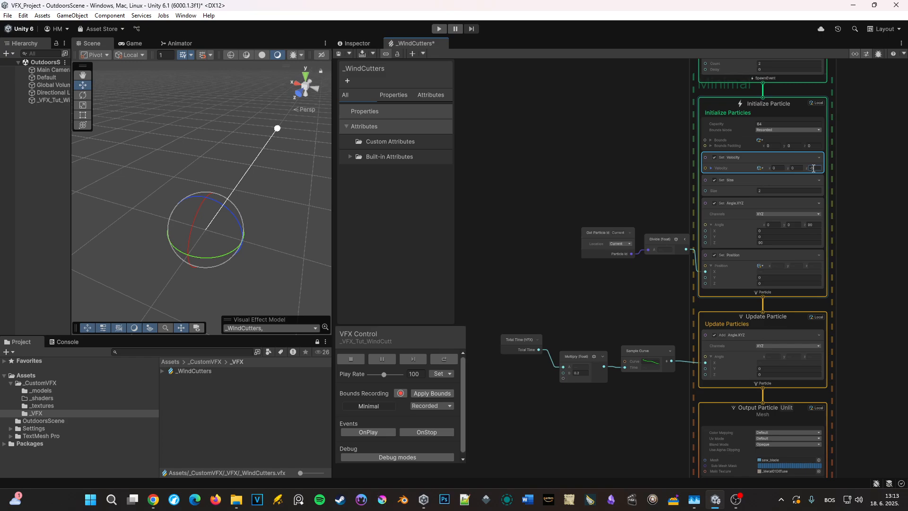
Duplicate the Total Time, Multiply and Sample Curve chain beside Initialize Particle, and expand the Set Velocity components.
{"action": "left_click_drag", "start_coordinate": [652, 319], "coordinate": [506, 403]}
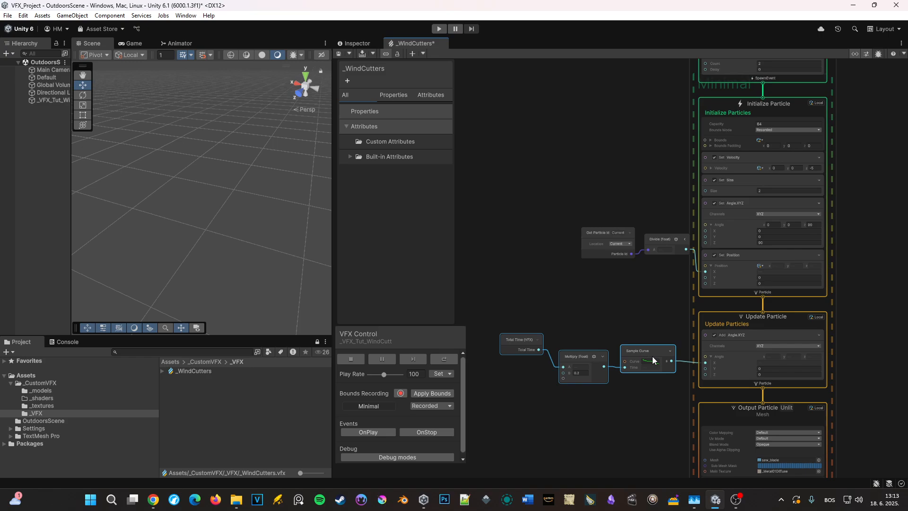
{"action": "left_click", "coordinate": [711, 173]}
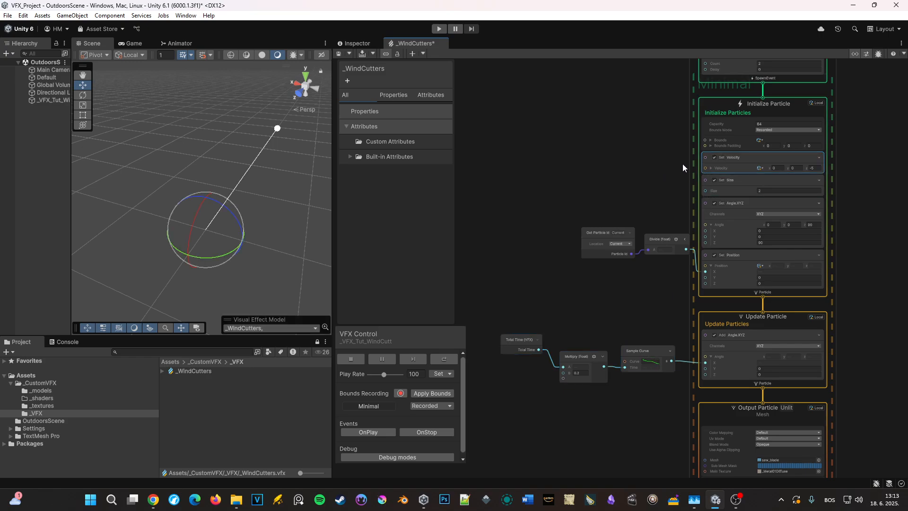
{"action": "left_click", "coordinate": [711, 167]}
{"action": "left_click", "coordinate": [540, 146]}
{"action": "key", "text": "ctrl+v"}
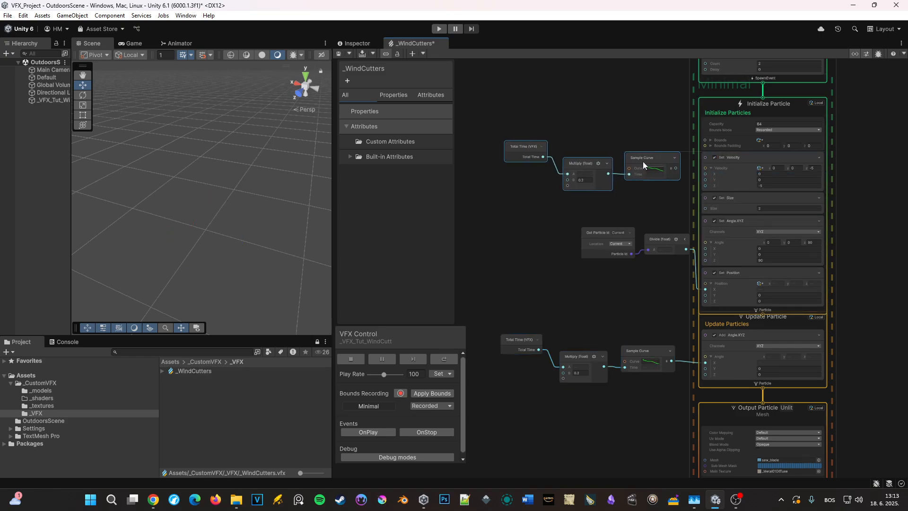
{"action": "left_click_drag", "start_coordinate": [642, 161], "coordinate": [622, 158]}
{"action": "middle_click_drag", "start_coordinate": [614, 143], "coordinate": [626, 142]}
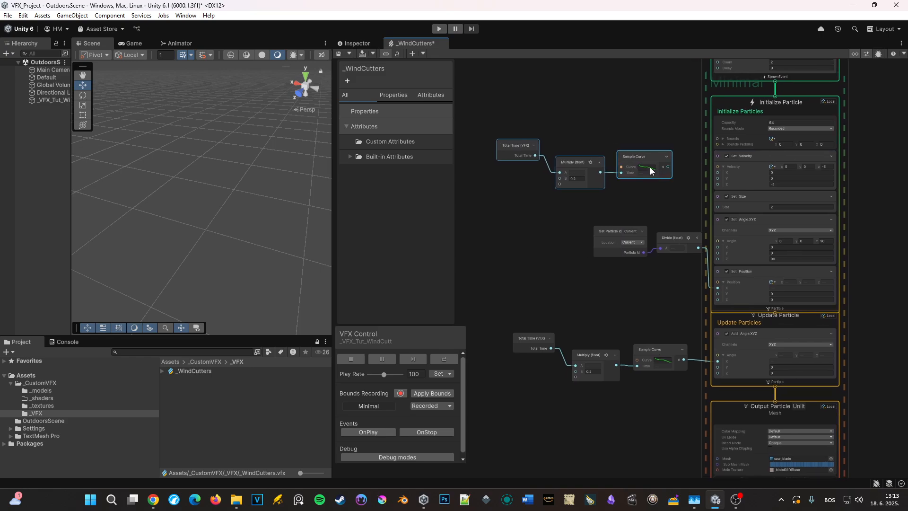
Replace the duplicated Sample Curve's shape with the flat preset and set its first key's value to -1.3.
{"action": "left_click", "coordinate": [649, 168]}
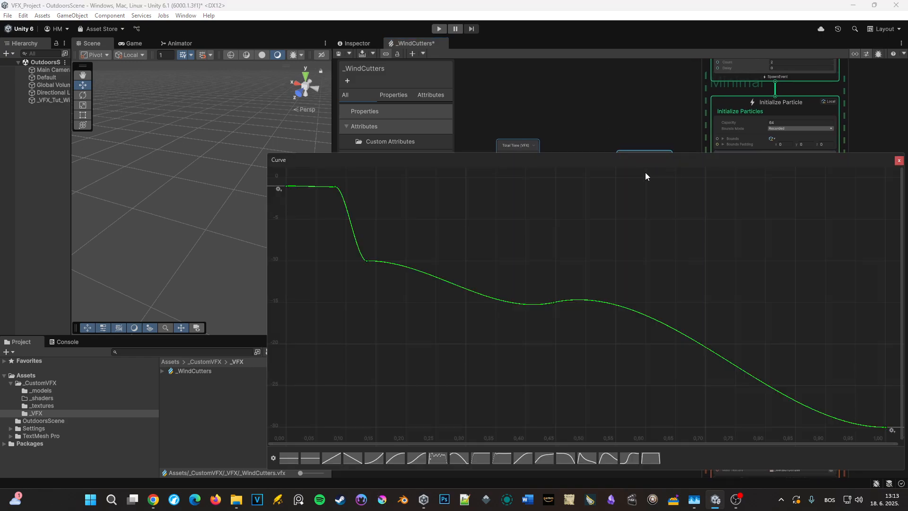
{"action": "left_click", "coordinate": [302, 460]}
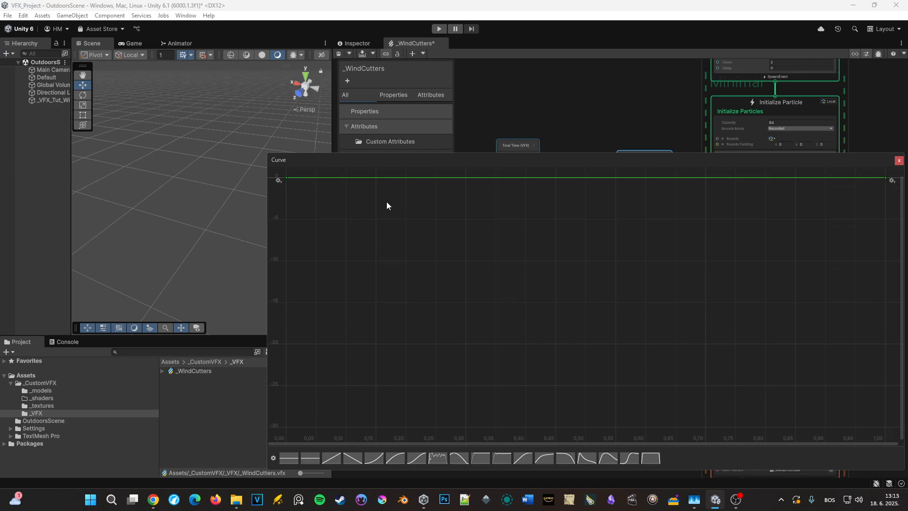
{"action": "right_click", "coordinate": [286, 177]}
{"action": "left_click", "coordinate": [319, 194]}
{"action": "type", "text": "-1.3"}
{"action": "key", "text": "Return"}
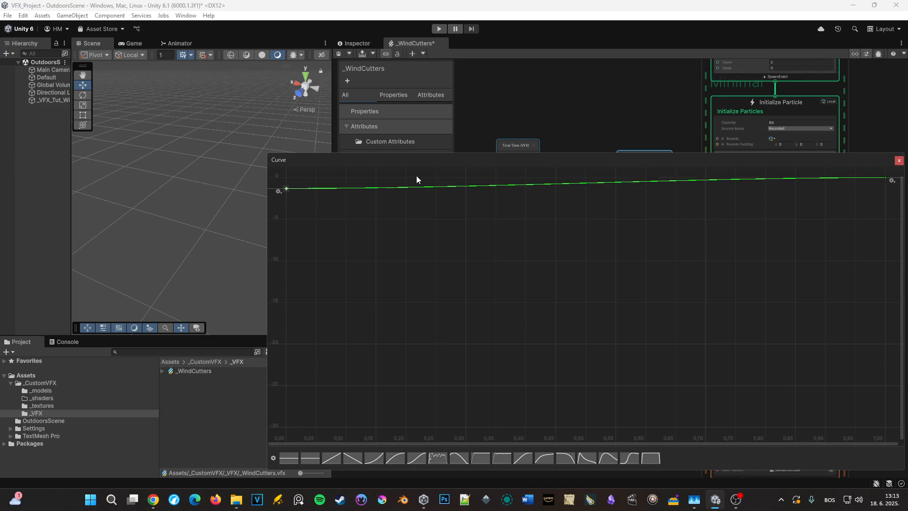
Add a key to the velocity curve at about time 0.13 and set its value to -3.
{"action": "right_click", "coordinate": [363, 191]}
{"action": "left_click", "coordinate": [369, 194]}
{"action": "right_click", "coordinate": [364, 190]}
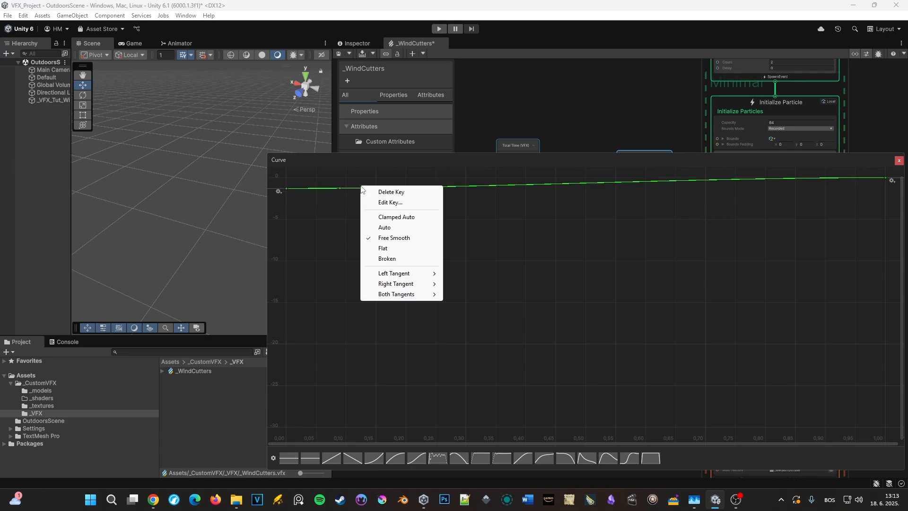
{"action": "left_click", "coordinate": [387, 202]}
{"action": "type", "text": "-3"}
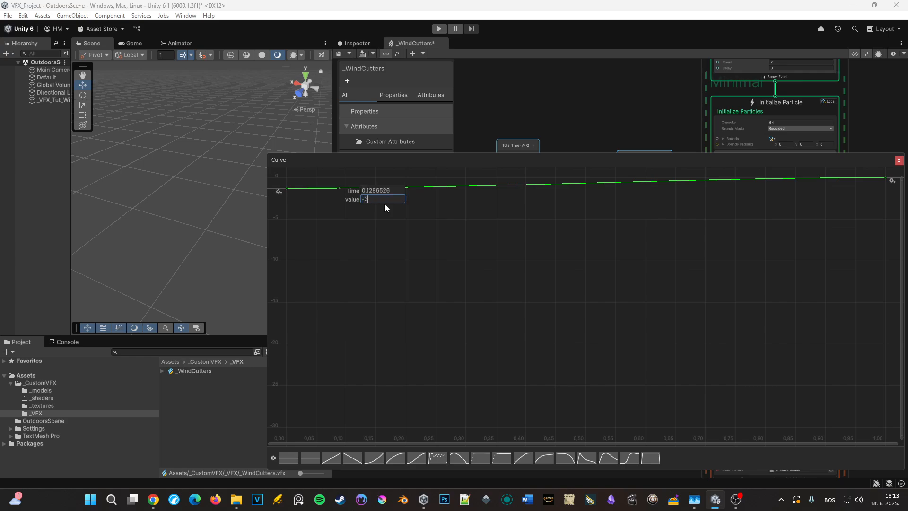
{"action": "key", "text": "Return"}
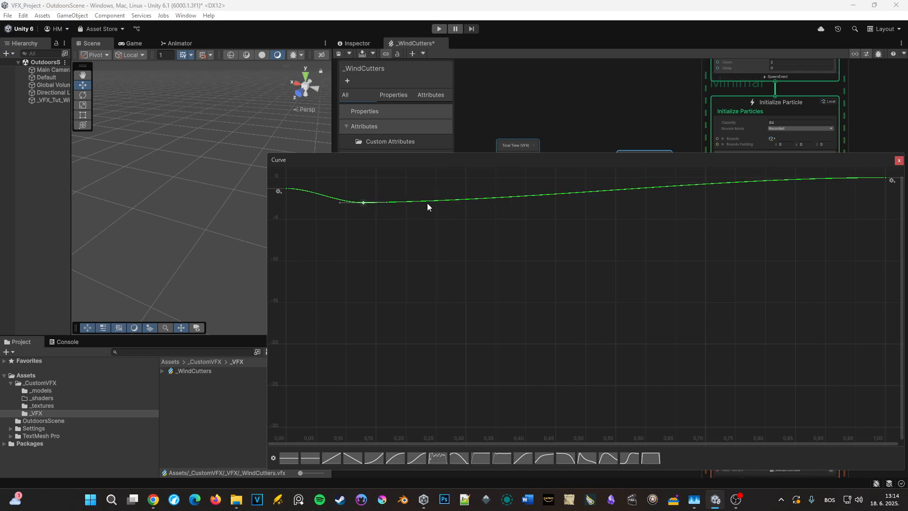
Add a key to the velocity curve at about time 0.32 and set its value to -5.
{"action": "right_click", "coordinate": [483, 201]}
{"action": "left_click", "coordinate": [486, 205]}
{"action": "right_click", "coordinate": [478, 199]}
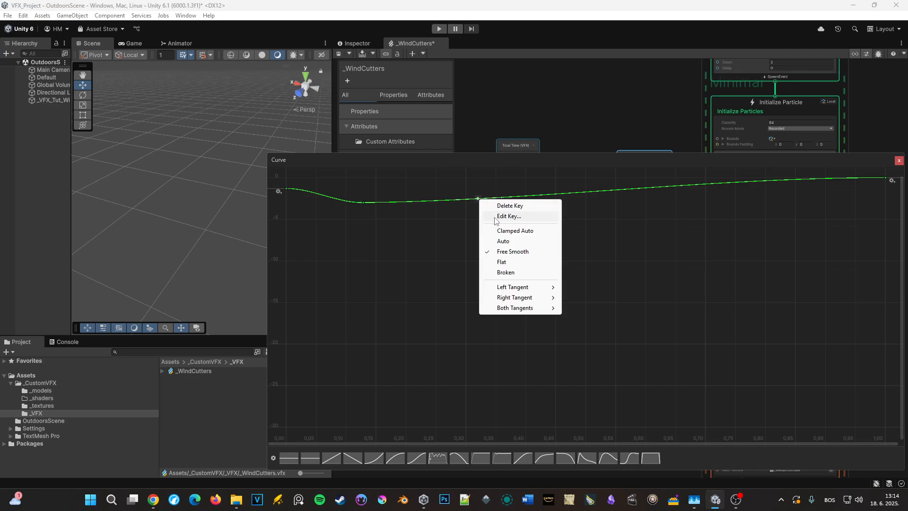
{"action": "left_click", "coordinate": [495, 217]}
{"action": "type", "text": "-5"}
{"action": "key", "text": "Return"}
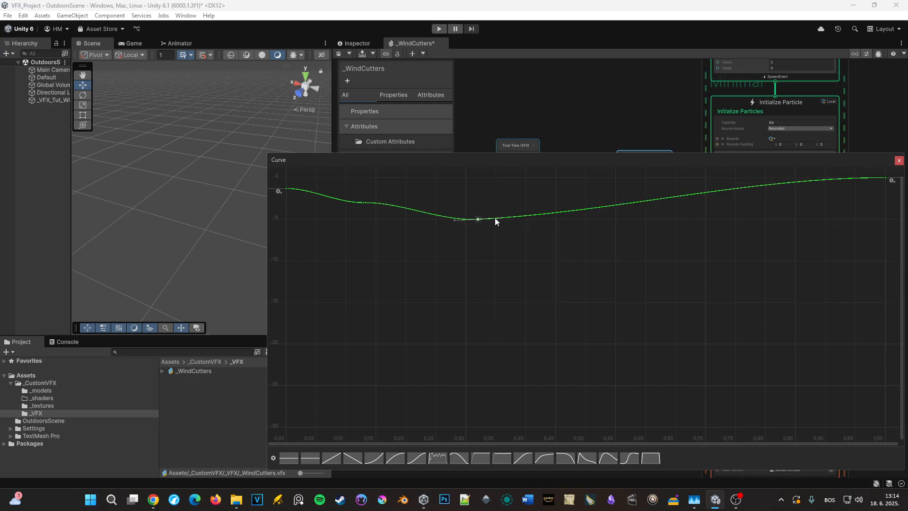
Add another key to the velocity curve at about time 0.56.
{"action": "right_click", "coordinate": [622, 206]}
{"action": "left_click", "coordinate": [629, 213]}
{"action": "right_click", "coordinate": [622, 205]}
Set the velocity curve's key near time 0.32 to -10 and its last key to -15.
{"action": "left_click", "coordinate": [475, 219]}
{"action": "right_click", "coordinate": [474, 219]}
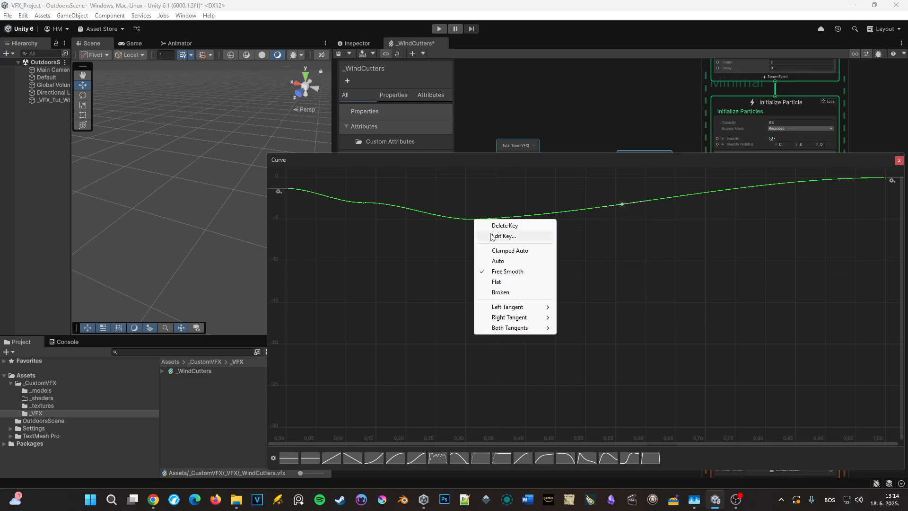
{"action": "left_click", "coordinate": [491, 234]}
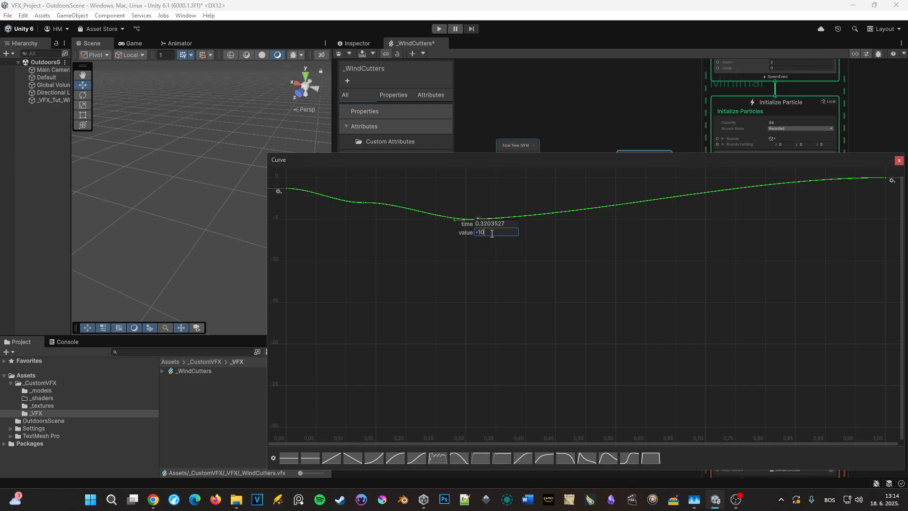
{"action": "key", "text": "Return"}
{"action": "right_click", "coordinate": [885, 178]}
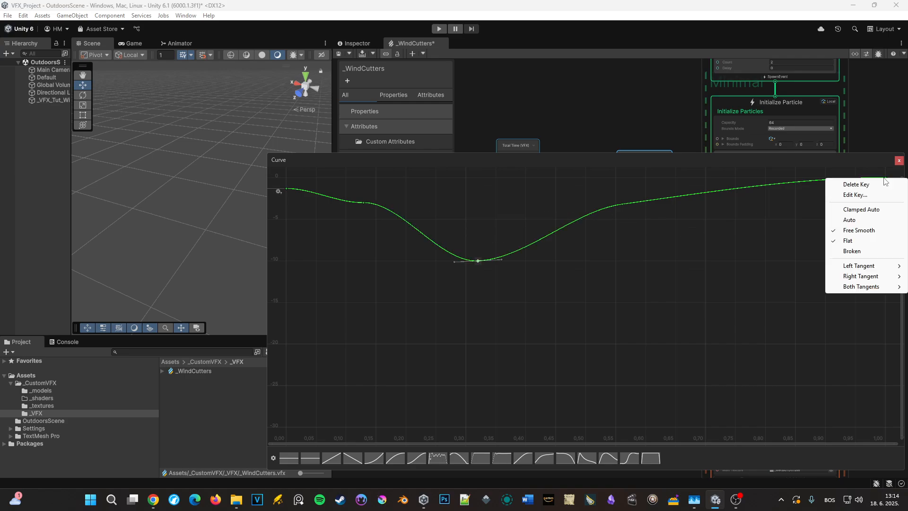
{"action": "left_click", "coordinate": [870, 196]}
{"action": "type", "text": "-15"}
{"action": "key", "text": "Return"}
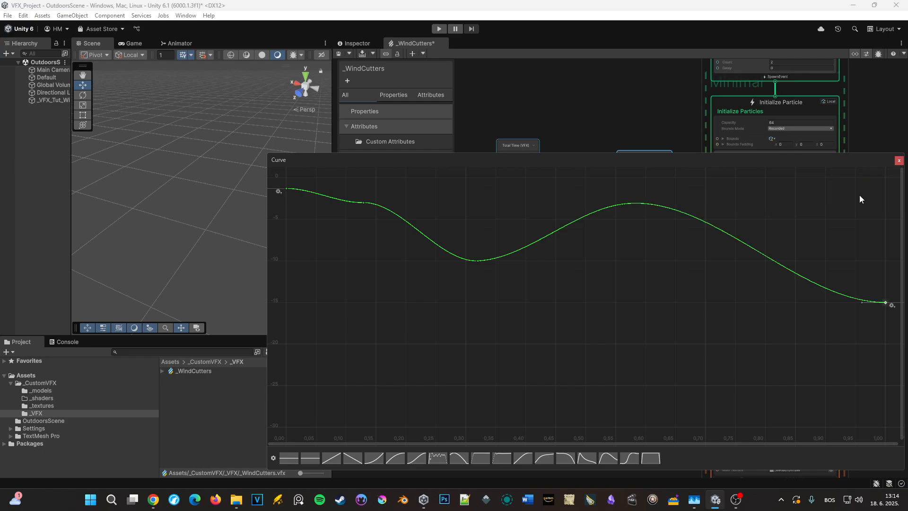
Delete the velocity curve's key near time 0.56 and close the curve editor.
{"action": "right_click", "coordinate": [621, 205]}
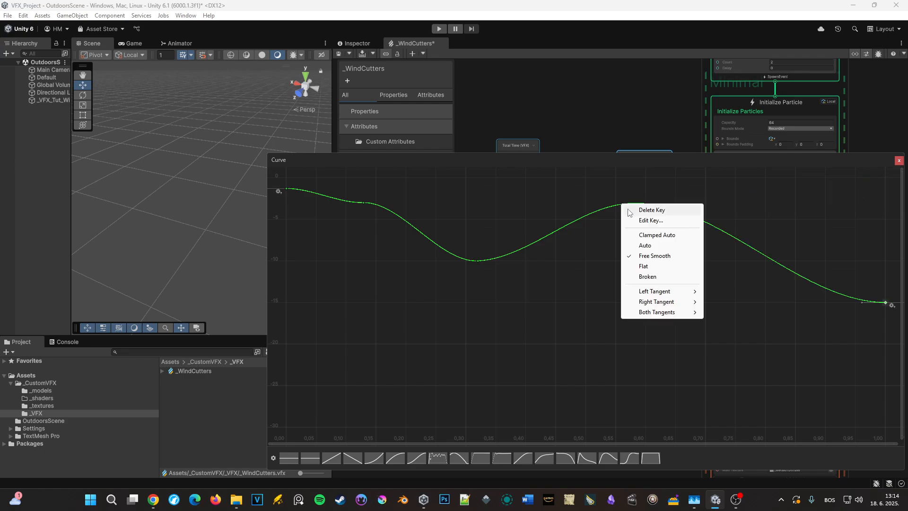
{"action": "left_click", "coordinate": [649, 211]}
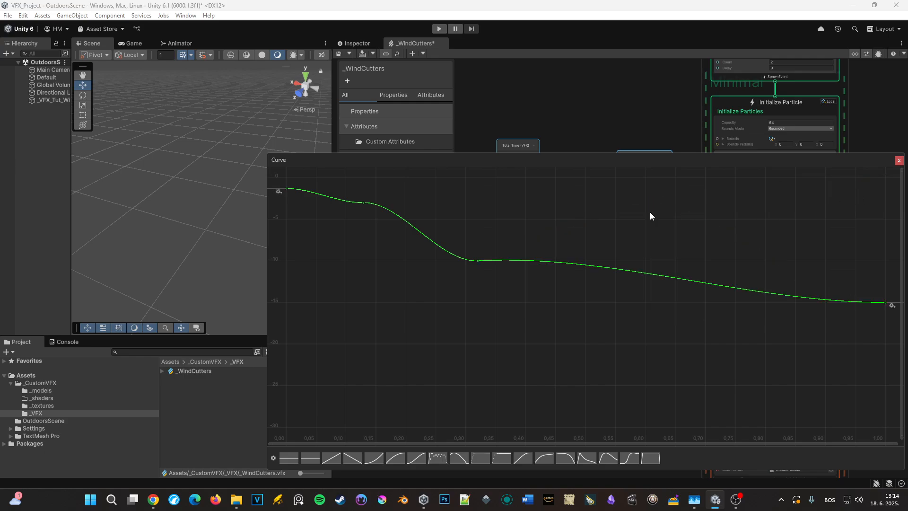
{"action": "left_click", "coordinate": [898, 161]}
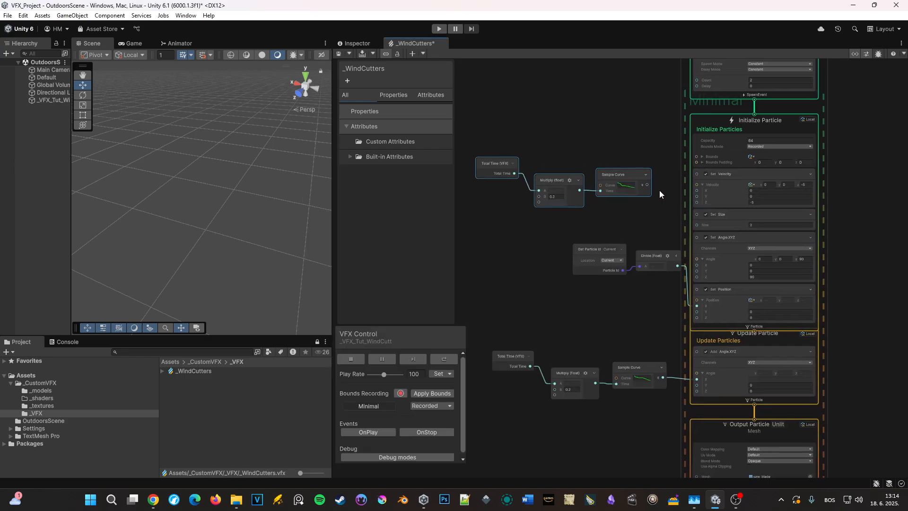
Feed the velocity Sample Curve into the Set Velocity block's Z value and move that block into the Update Particle context.
{"action": "left_click_drag", "start_coordinate": [649, 196], "coordinate": [695, 202]}
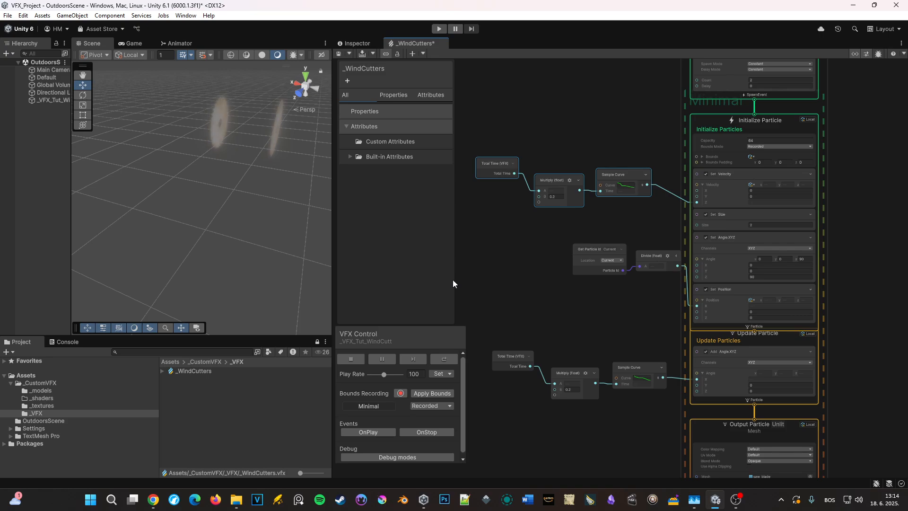
{"action": "left_click", "coordinate": [439, 358]}
{"action": "middle_click_drag", "start_coordinate": [600, 296], "coordinate": [582, 268]}
{"action": "left_click_drag", "start_coordinate": [707, 155], "coordinate": [697, 321]}
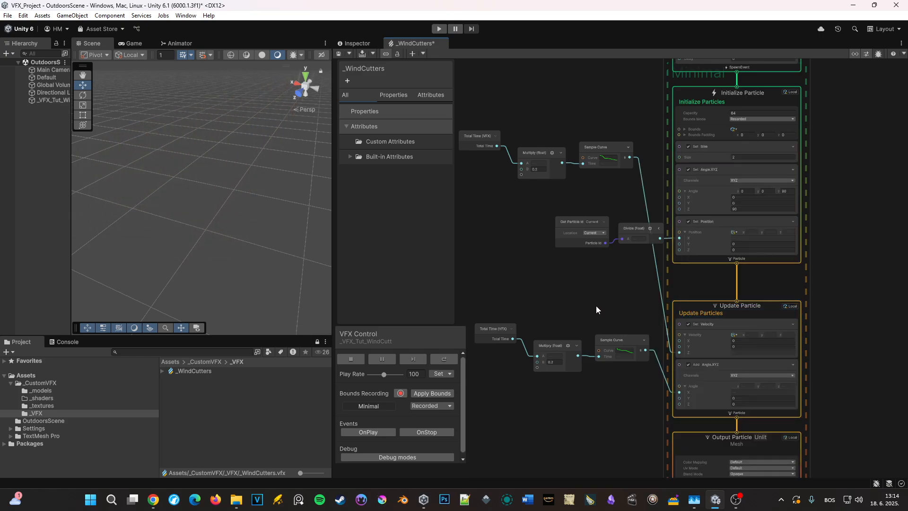
Rearrange the velocity and angle curve node groups so each sits beside its own block in the Update Particle context.
{"action": "middle_click_drag", "start_coordinate": [596, 308], "coordinate": [639, 288]}
{"action": "left_click_drag", "start_coordinate": [667, 95], "coordinate": [478, 166]}
{"action": "left_click_drag", "start_coordinate": [628, 132], "coordinate": [632, 270]}
{"action": "middle_click_drag", "start_coordinate": [636, 274], "coordinate": [659, 234]}
{"action": "left_click_drag", "start_coordinate": [710, 266], "coordinate": [580, 326]}
{"action": "left_click_drag", "start_coordinate": [671, 284], "coordinate": [676, 325]}
{"action": "left_click_drag", "start_coordinate": [594, 233], "coordinate": [558, 238]}
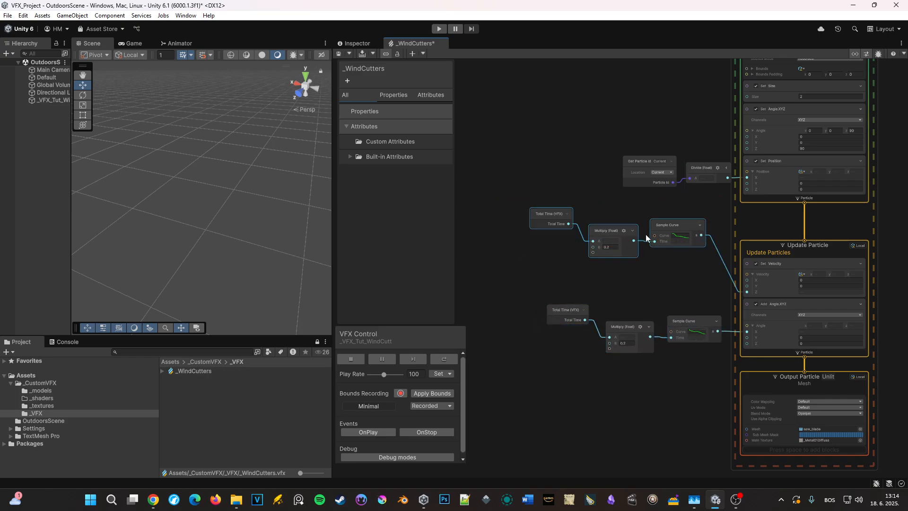
{"action": "left_click_drag", "start_coordinate": [660, 227], "coordinate": [677, 266]}
Slow the play rate to 29, replay the saw blade simulation several times to review the motion, and pause it.
{"action": "left_click", "coordinate": [449, 363]}
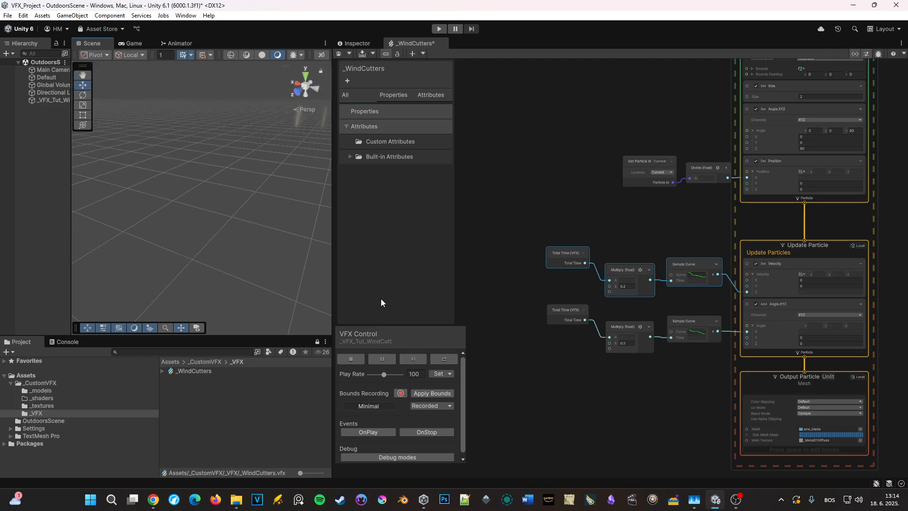
{"action": "left_click", "coordinate": [435, 359]}
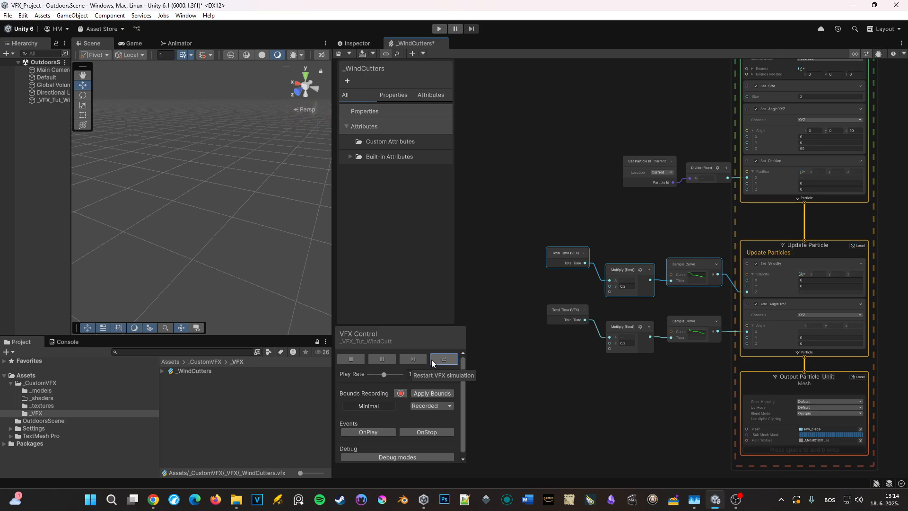
{"action": "mouse_move", "coordinate": [383, 378]}
{"action": "left_mouse_down"}
{"action": "mouse_move", "coordinate": [368, 379]}
{"action": "mouse_move", "coordinate": [379, 379]}
{"action": "left_mouse_up"}
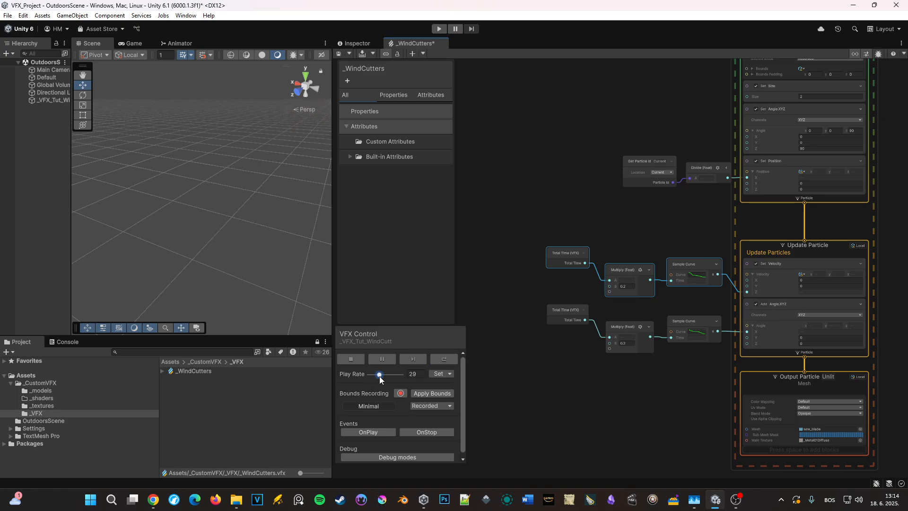
{"action": "left_click", "coordinate": [444, 359]}
{"action": "left_click", "coordinate": [434, 359]}
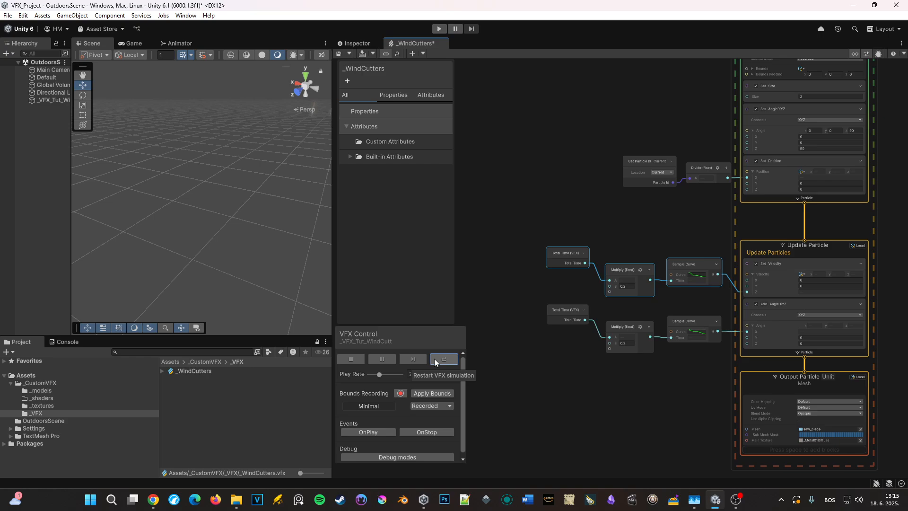
{"action": "left_click", "coordinate": [435, 360]}
{"action": "left_click", "coordinate": [442, 357]}
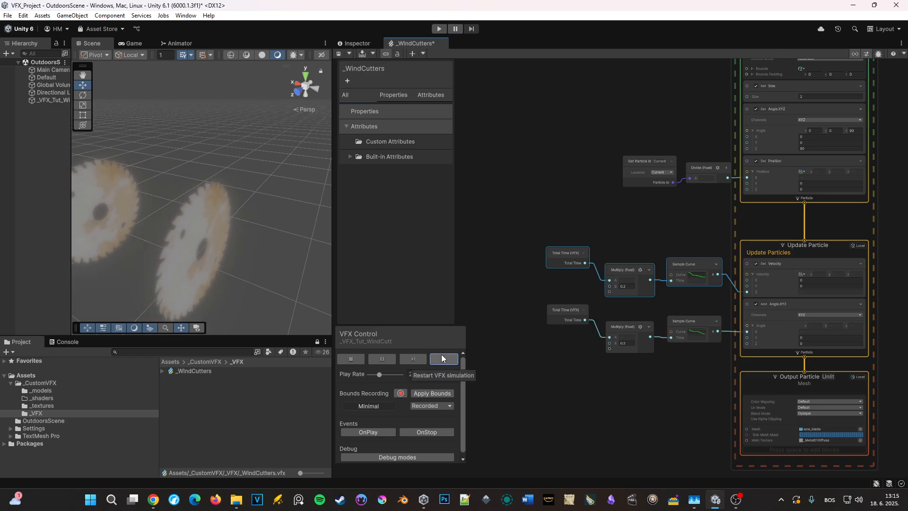
{"action": "left_click", "coordinate": [395, 360]}
Move the saw blades' Output Particle context down to make room below the Update Particle context.
{"action": "middle_click_drag", "start_coordinate": [622, 363], "coordinate": [477, 292]}
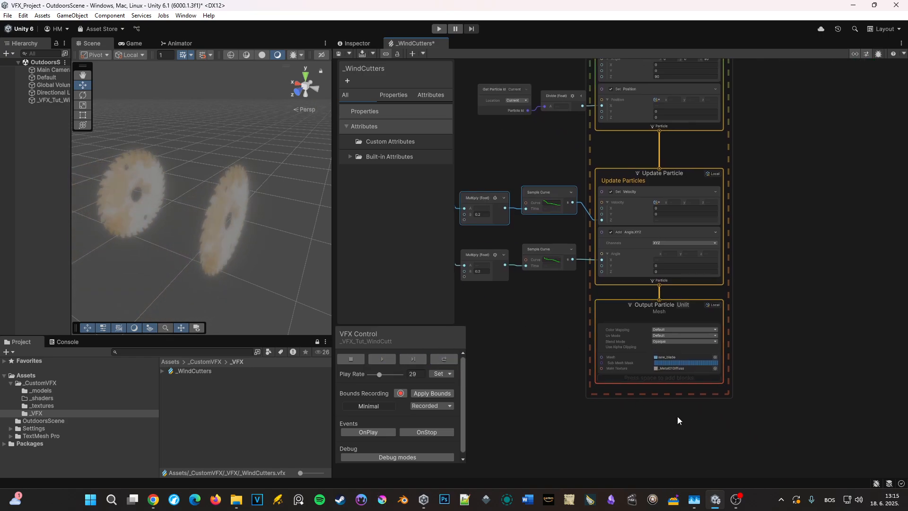
{"action": "middle_click_drag", "start_coordinate": [735, 440], "coordinate": [730, 371]}
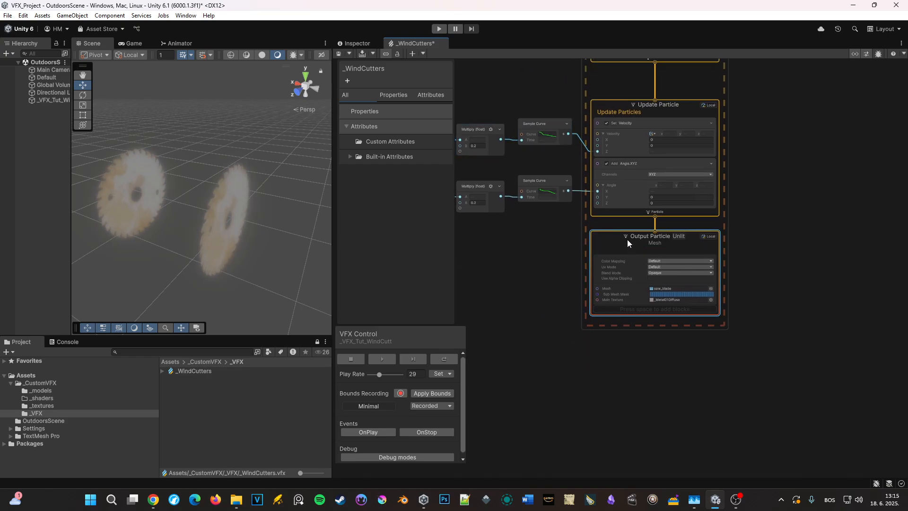
{"action": "left_click_drag", "start_coordinate": [627, 239], "coordinate": [627, 334]}
{"action": "left_click", "coordinate": [745, 308]}
{"action": "middle_click_drag", "start_coordinate": [745, 308], "coordinate": [627, 326]}
Add a new Spawn context in the empty area beside the saw blade system.
{"action": "middle_click_drag", "start_coordinate": [747, 271], "coordinate": [700, 316]}
{"action": "key", "text": "space"}
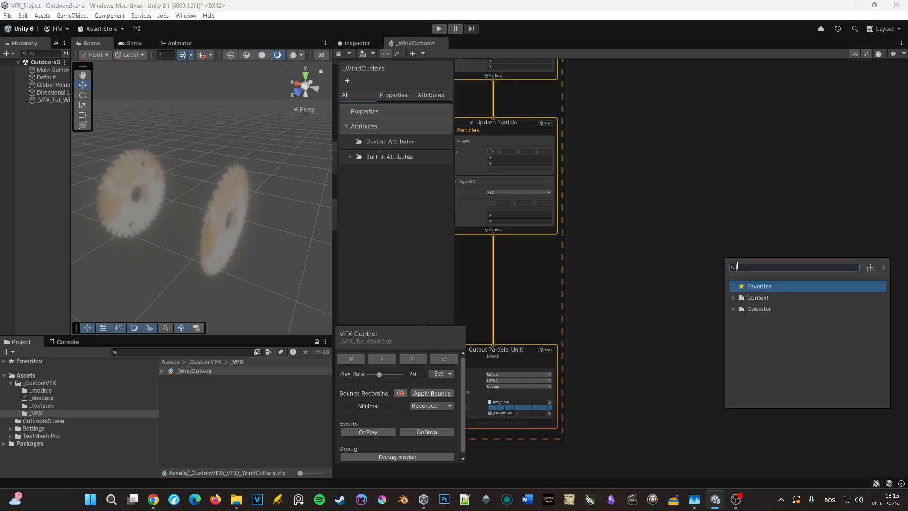
{"action": "type", "text": "imp"}
{"action": "key", "text": "BackSpace"}
{"action": "key", "text": "BackSpace"}
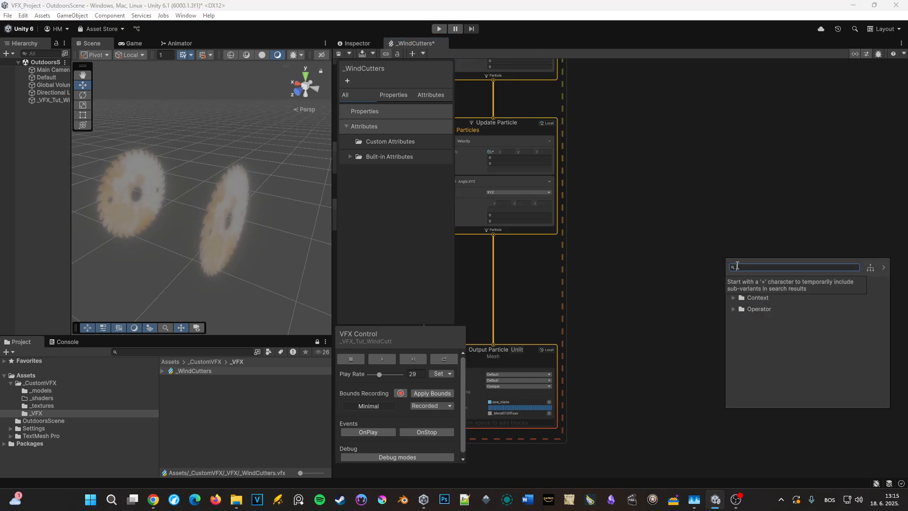
{"action": "type", "text": "spawn"}
{"action": "key", "text": "Return"}
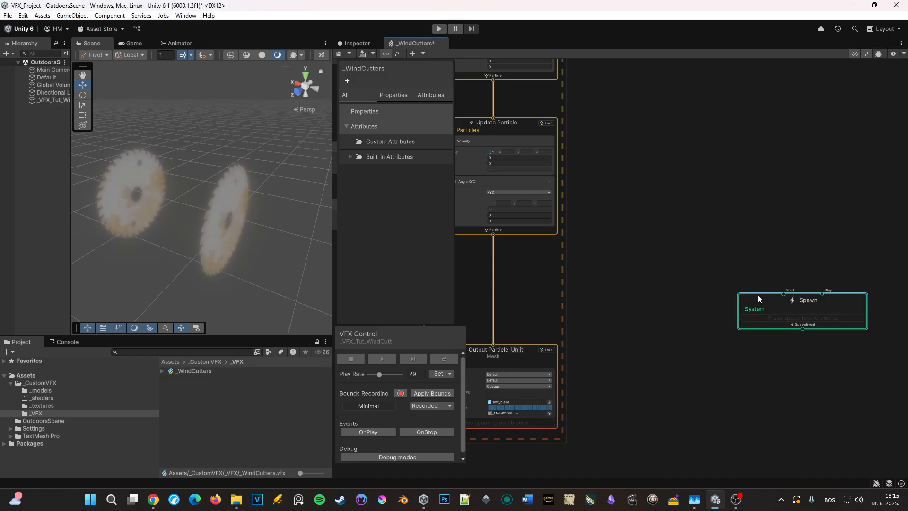
{"action": "left_click_drag", "start_coordinate": [756, 297], "coordinate": [693, 216]}
Extend the new Spawn context with a linked Initialize Particle context followed by an Update Particle context.
{"action": "key", "text": "space"}
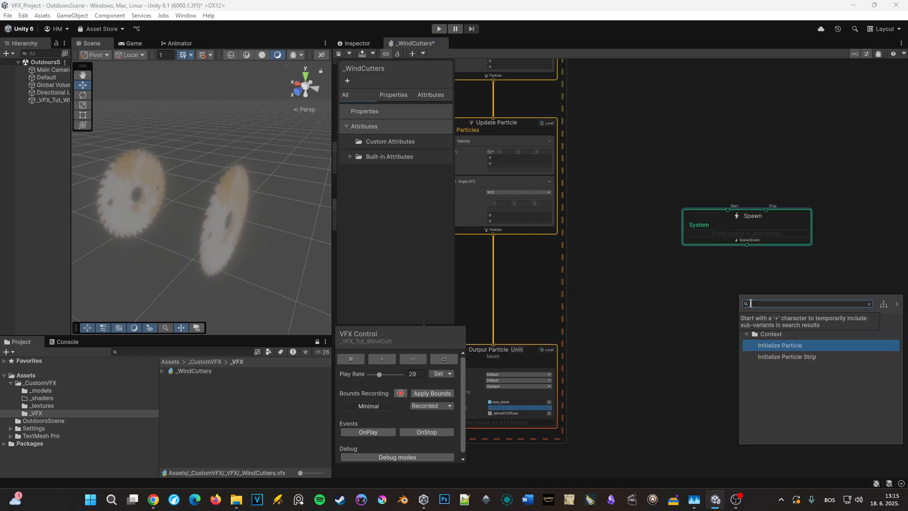
{"action": "key", "text": "Return"}
{"action": "left_click_drag", "start_coordinate": [728, 332], "coordinate": [722, 297]}
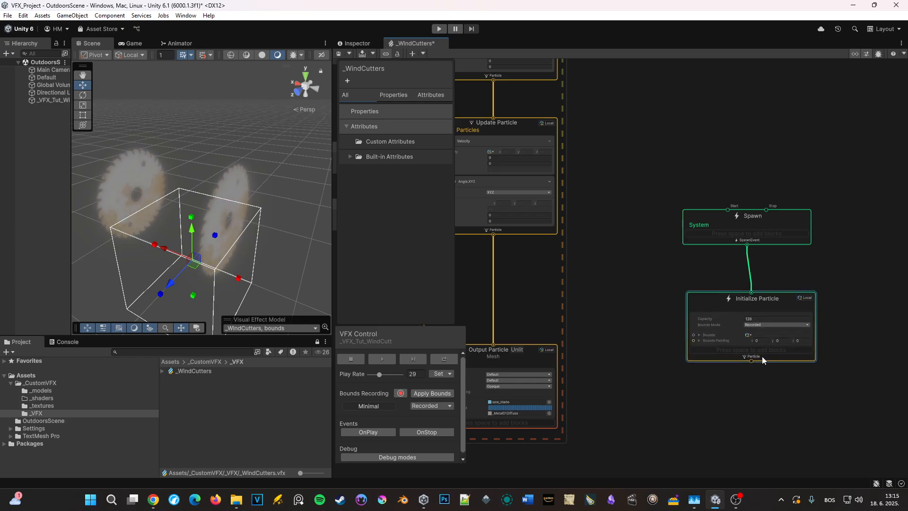
{"action": "key", "text": "space"}
{"action": "type", "text": "updat"}
{"action": "key", "text": "Return"}
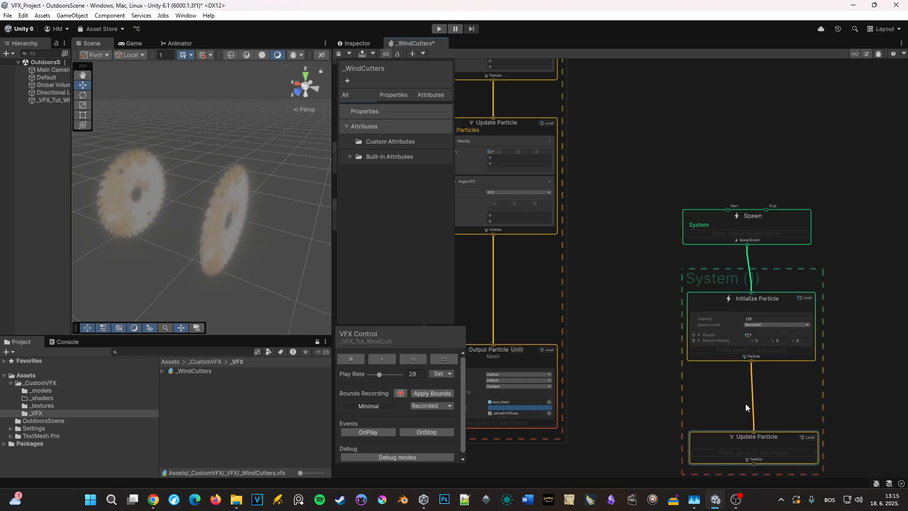
Link an Output Particle Unlit Mesh context to the new system's Update Particle context.
{"action": "middle_click_drag", "start_coordinate": [745, 404], "coordinate": [738, 279]}
{"action": "left_click_drag", "start_coordinate": [759, 342], "coordinate": [753, 415]}
{"action": "type", "text": "out"}
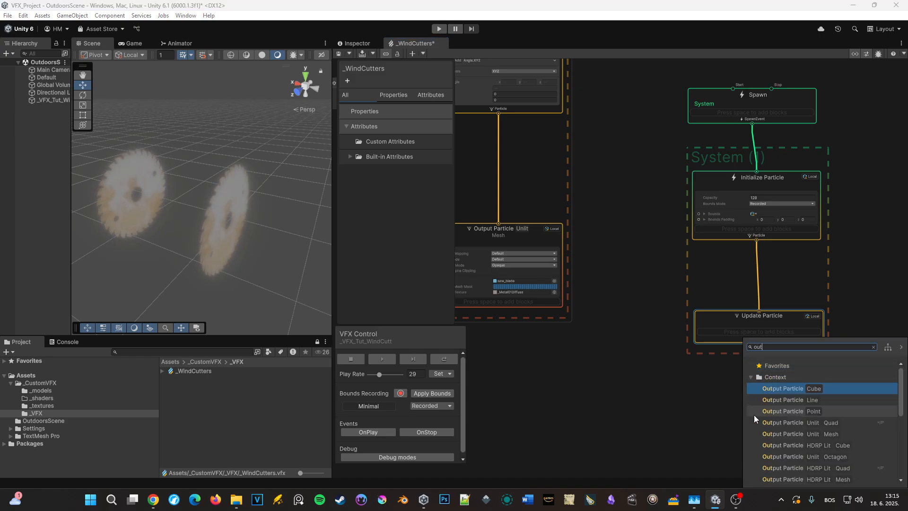
{"action": "type", "text": " mesh"}
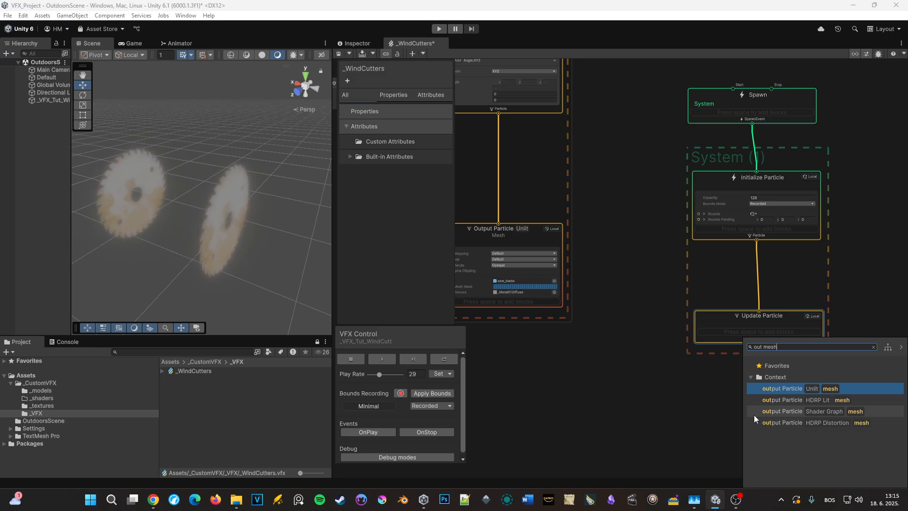
{"action": "left_click", "coordinate": [804, 391]}
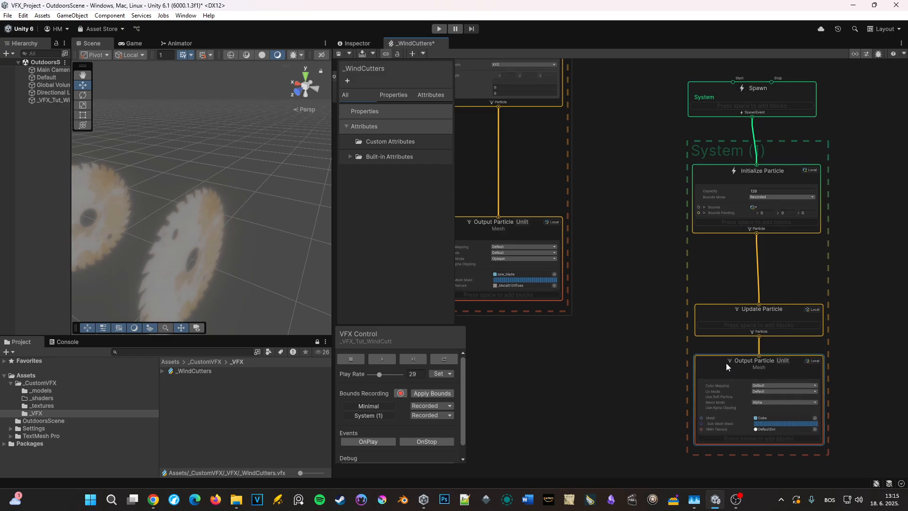
Delete only the Spawn context of the new system, keeping its Initialize, Update and Output contexts.
{"action": "scroll", "coordinate": [726, 362], "scroll_direction": "down", "scroll_amount": 3}
{"action": "left_click_drag", "start_coordinate": [718, 470], "coordinate": [718, 469]}
{"action": "left_click_drag", "start_coordinate": [731, 207], "coordinate": [744, 205]}
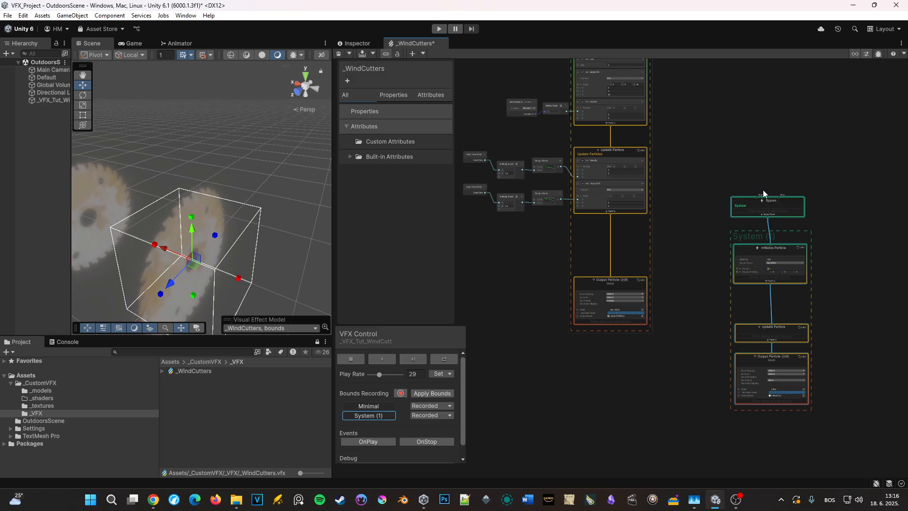
{"action": "scroll", "coordinate": [748, 205], "scroll_direction": "up", "scroll_amount": 2}
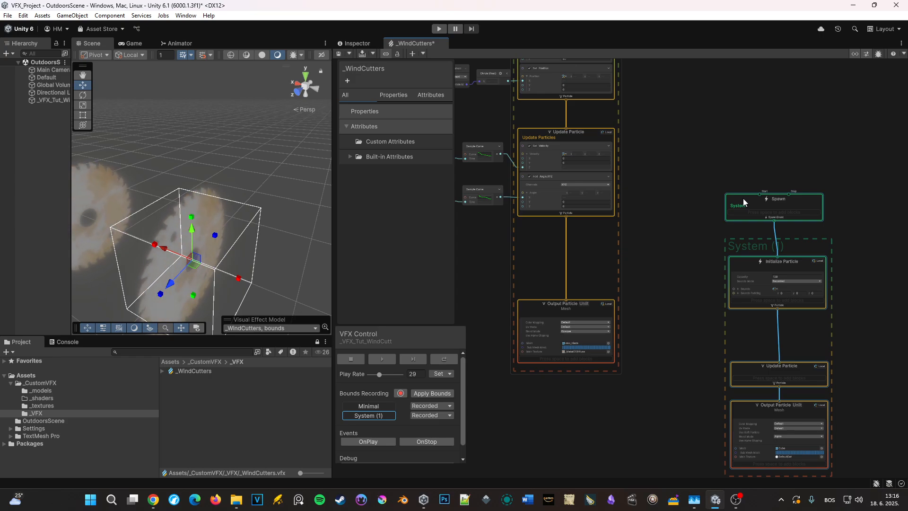
{"action": "key", "text": "Delete"}
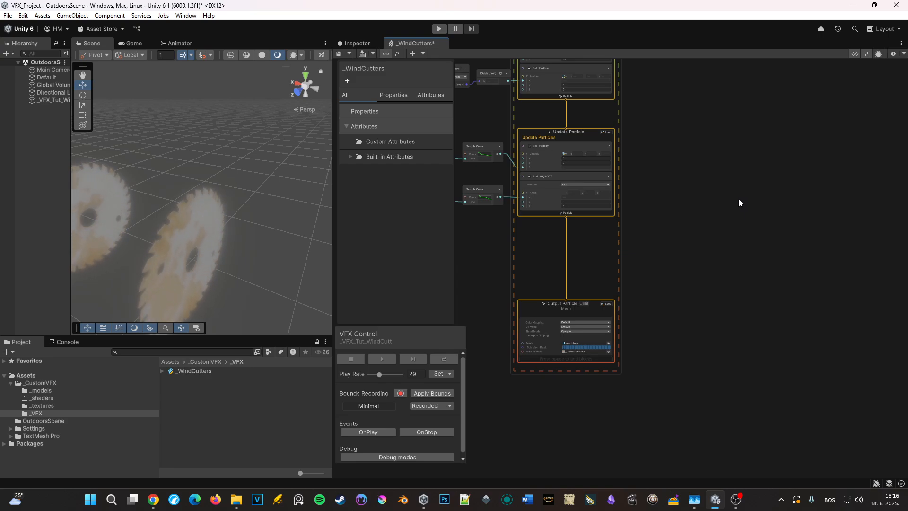
{"action": "key", "text": "ctrl+z"}
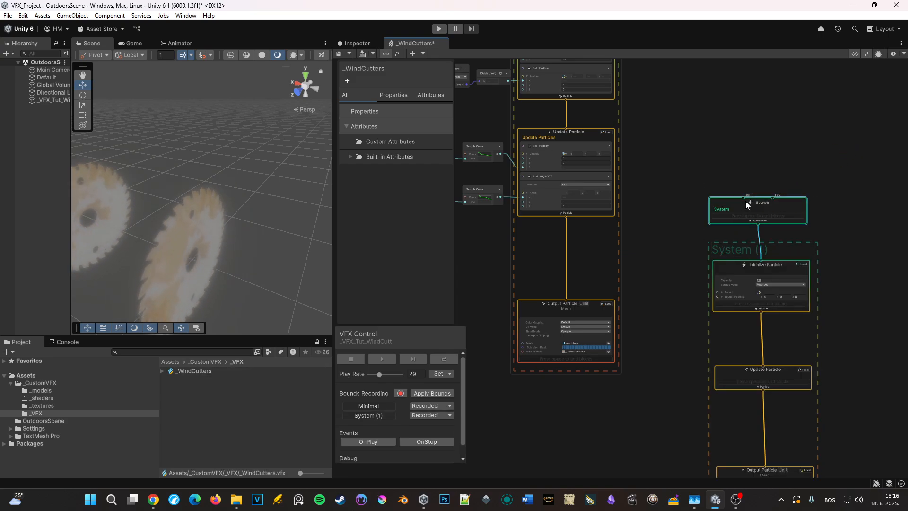
{"action": "key", "text": "Delete"}
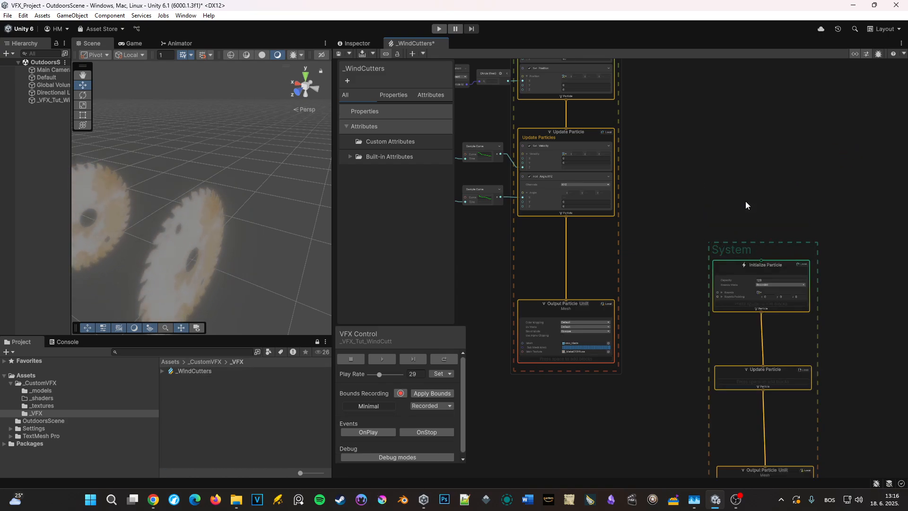
Add a Trigger Event Over Distance block to the saw blades' Update Particle context.
{"action": "left_click", "coordinate": [611, 216]}
{"action": "key", "text": "space"}
{"action": "type", "text": "trig"}
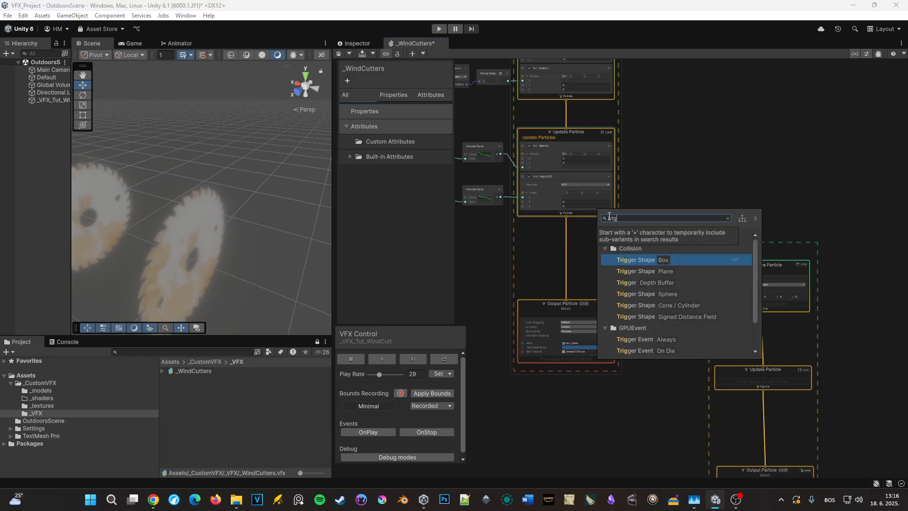
{"action": "type", "text": "g on even"}
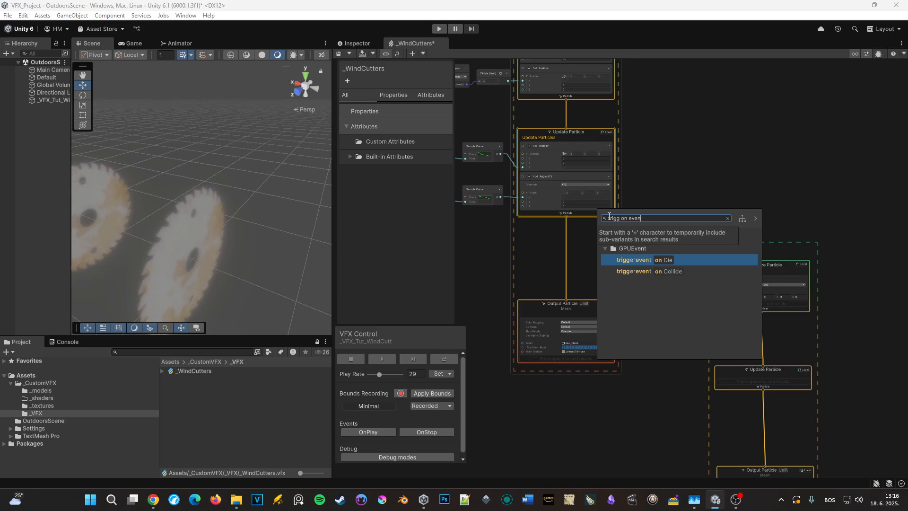
{"action": "key", "text": "BackSpace"}
{"action": "key", "text": "BackSpace"}
{"action": "key", "text": "BackSpace"}
{"action": "key", "text": "BackSpace"}
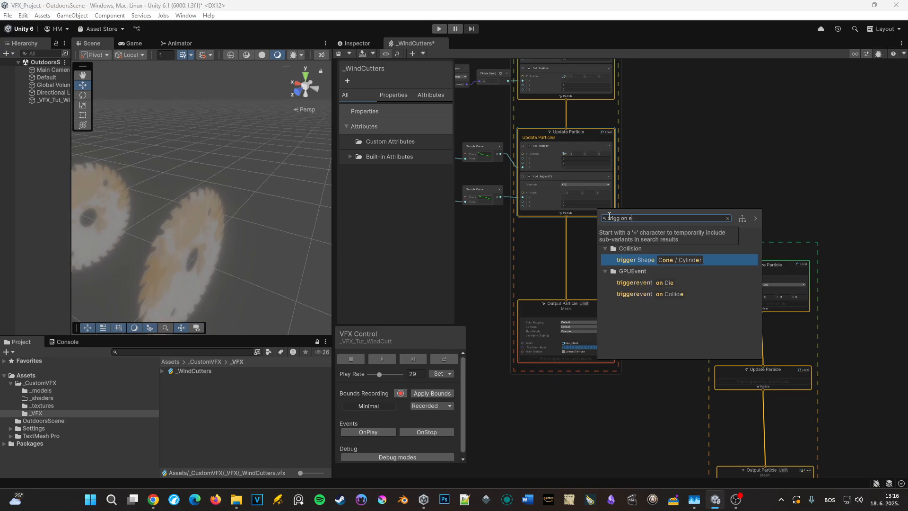
{"action": "type", "text": "over"}
{"action": "key", "text": "BackSpace"}
{"action": "key", "text": "BackSpace"}
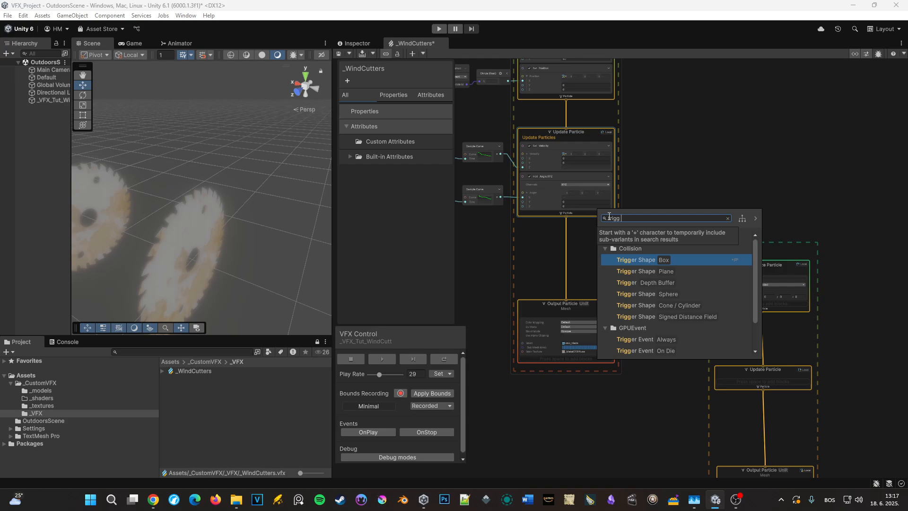
{"action": "type", "text": "ver"}
{"action": "key", "text": "Down"}
{"action": "key", "text": "Return"}
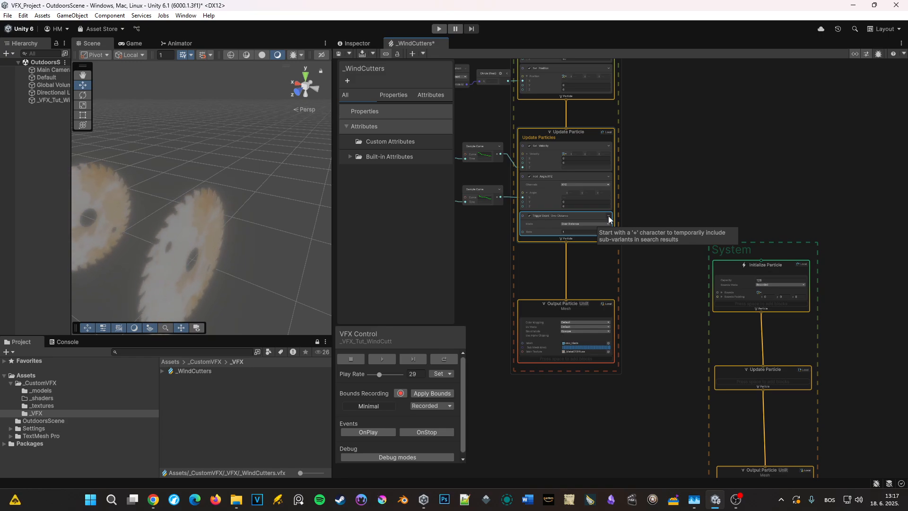
Add a GPU Event context linked to the new system's Initialize Particle and connect the Trigger Event block's output to it.
{"action": "scroll", "coordinate": [608, 218], "scroll_direction": "up", "scroll_amount": 3}
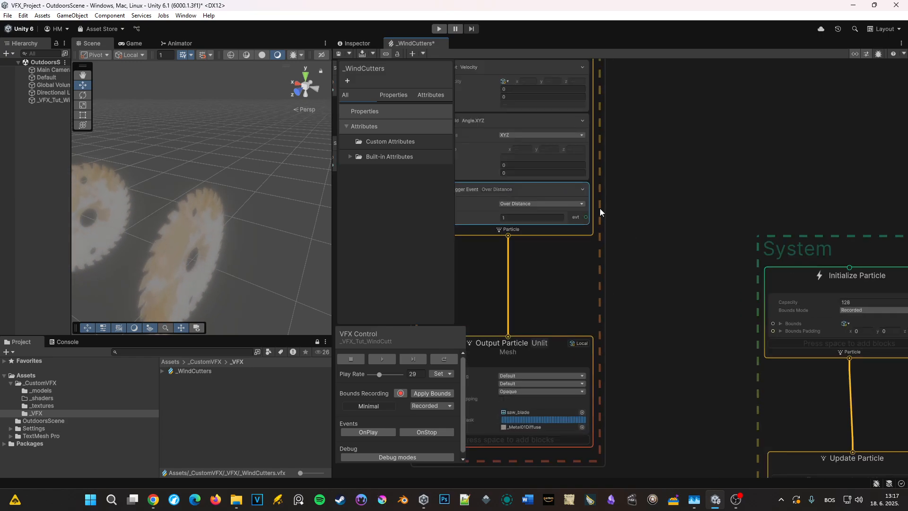
{"action": "scroll", "coordinate": [613, 269], "scroll_direction": "down", "scroll_amount": 3}
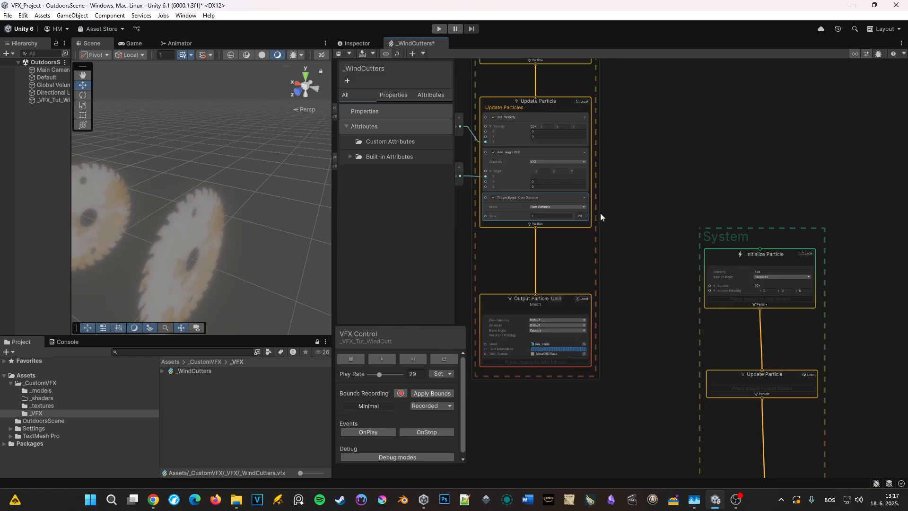
{"action": "key", "text": "space"}
{"action": "type", "text": "gp"}
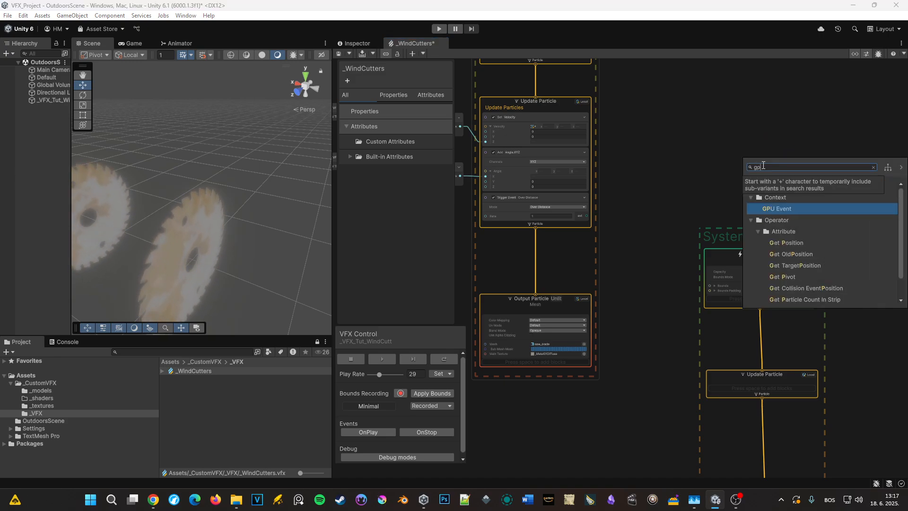
{"action": "key", "text": "Return"}
{"action": "left_click_drag", "start_coordinate": [793, 193], "coordinate": [759, 245]}
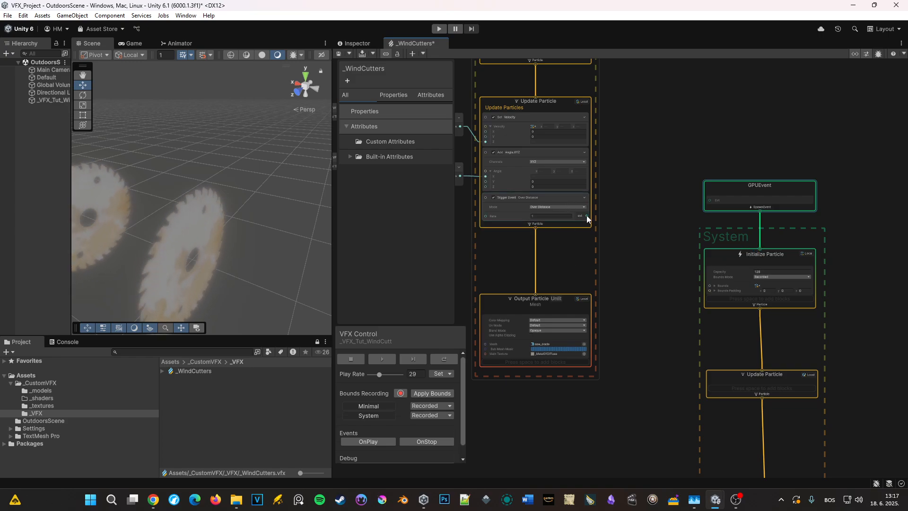
{"action": "left_click_drag", "start_coordinate": [580, 215], "coordinate": [709, 208]}
Set the simulation's play rate back to 100.
{"action": "left_click", "coordinate": [416, 373]}
{"action": "type", "text": "1"}
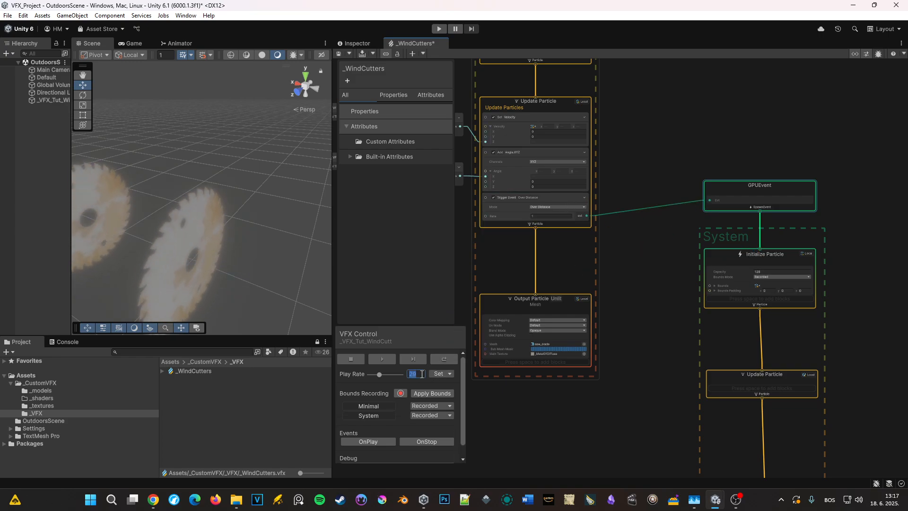
{"action": "type", "text": "00"}
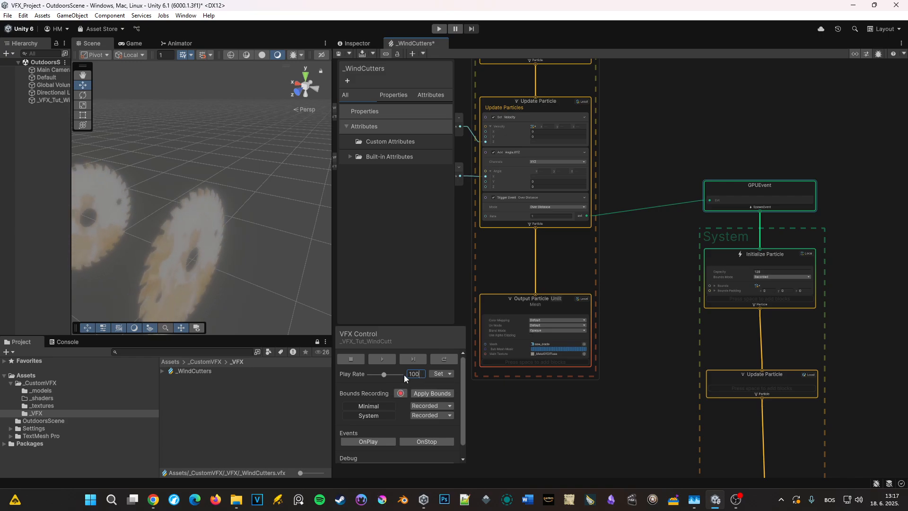
Slow the simulation's play rate to 33 and pause the playback.
{"action": "mouse_move", "coordinate": [384, 376]}
{"action": "left_mouse_down"}
{"action": "mouse_move", "coordinate": [405, 375]}
{"action": "mouse_move", "coordinate": [368, 373]}
{"action": "mouse_move", "coordinate": [380, 375]}
{"action": "left_mouse_up"}
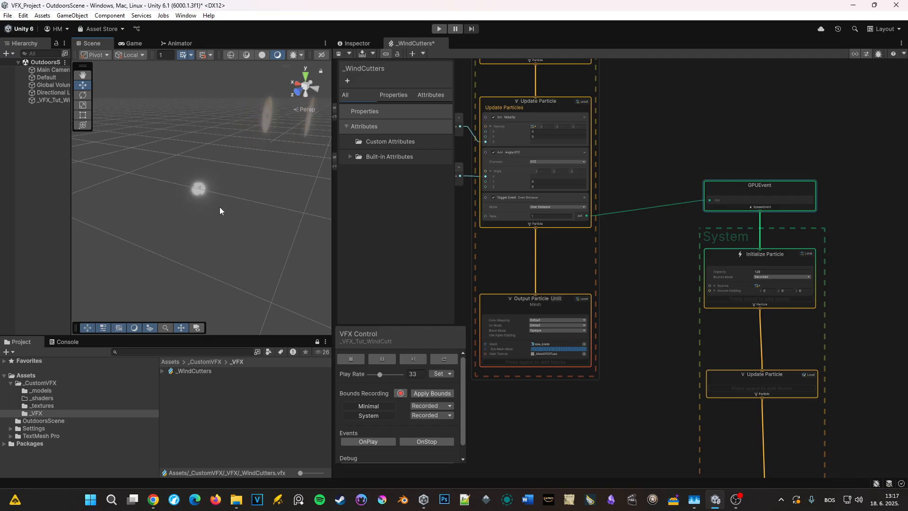
{"action": "left_click", "coordinate": [382, 358]}
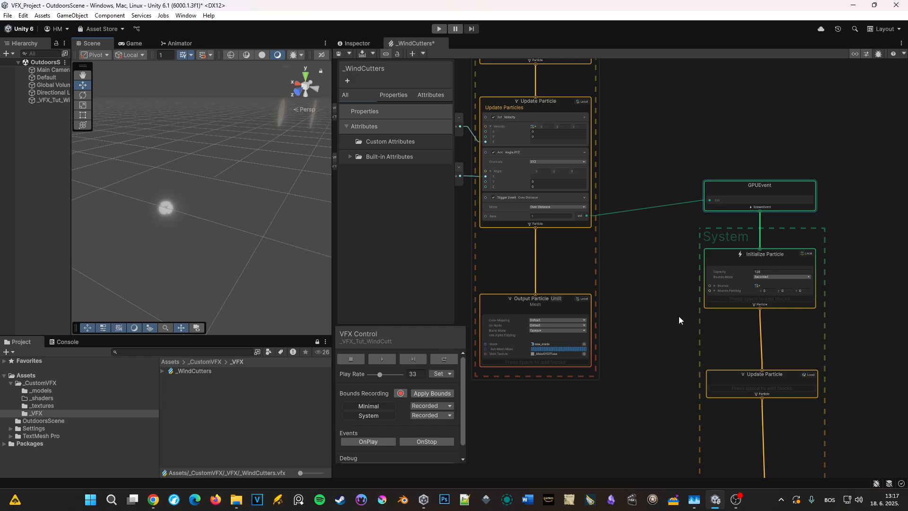
Set the new system's mesh output to use the _GroundDiffuse main texture with Opaque blend mode.
{"action": "middle_click_drag", "start_coordinate": [678, 316], "coordinate": [635, 142]}
{"action": "left_click_drag", "start_coordinate": [814, 209], "coordinate": [684, 253]}
{"action": "left_click_drag", "start_coordinate": [812, 285], "coordinate": [764, 313]}
{"action": "scroll", "coordinate": [764, 313], "scroll_direction": "up", "scroll_amount": 2}
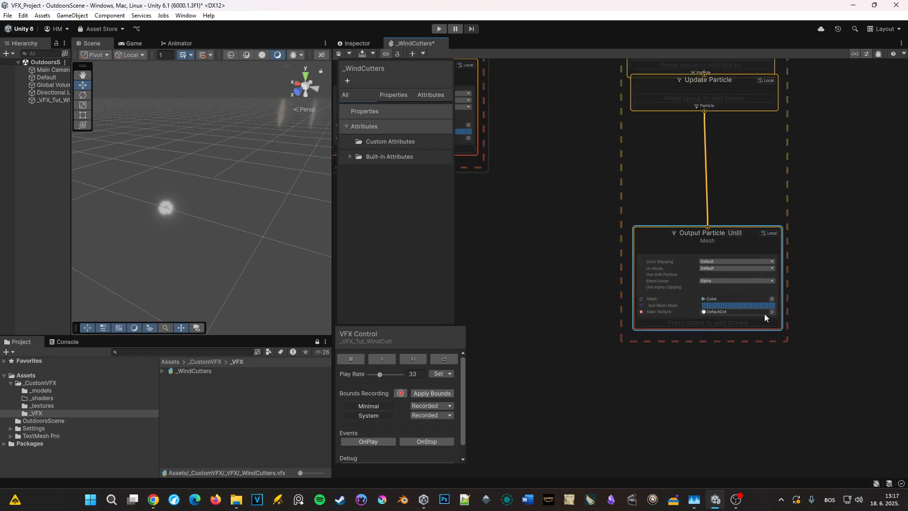
{"action": "scroll", "coordinate": [764, 314], "scroll_direction": "up", "scroll_amount": 1}
{"action": "left_click", "coordinate": [775, 311]}
{"action": "type", "text": "g"}
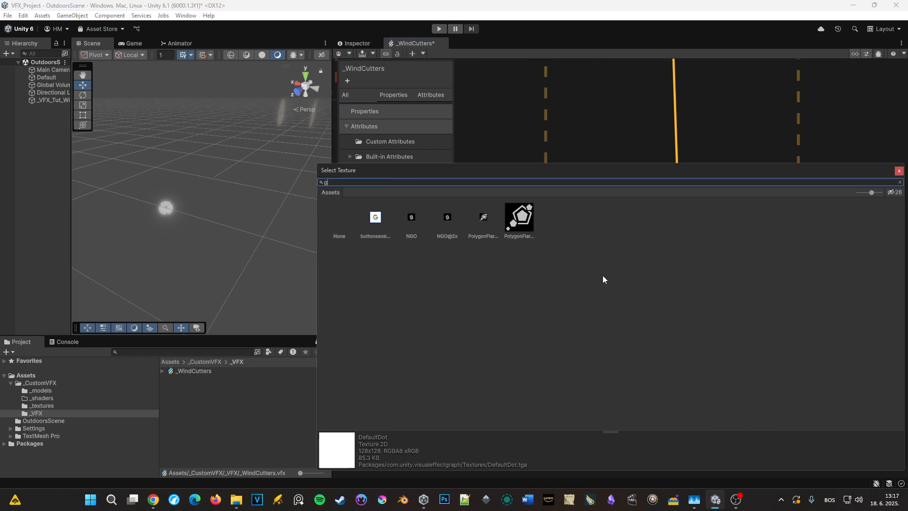
{"action": "key", "text": "BackSpace"}
{"action": "double_click", "coordinate": [375, 215]}
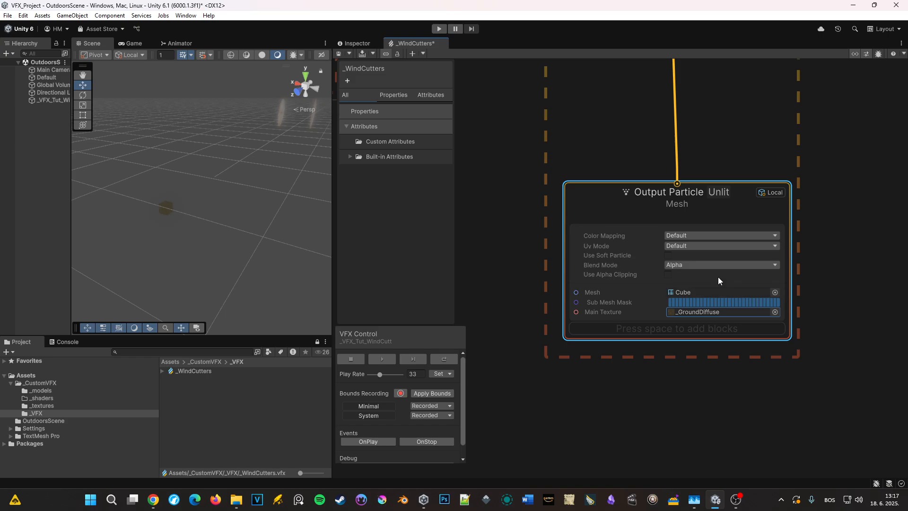
{"action": "left_click", "coordinate": [719, 265]}
{"action": "left_click", "coordinate": [695, 307]}
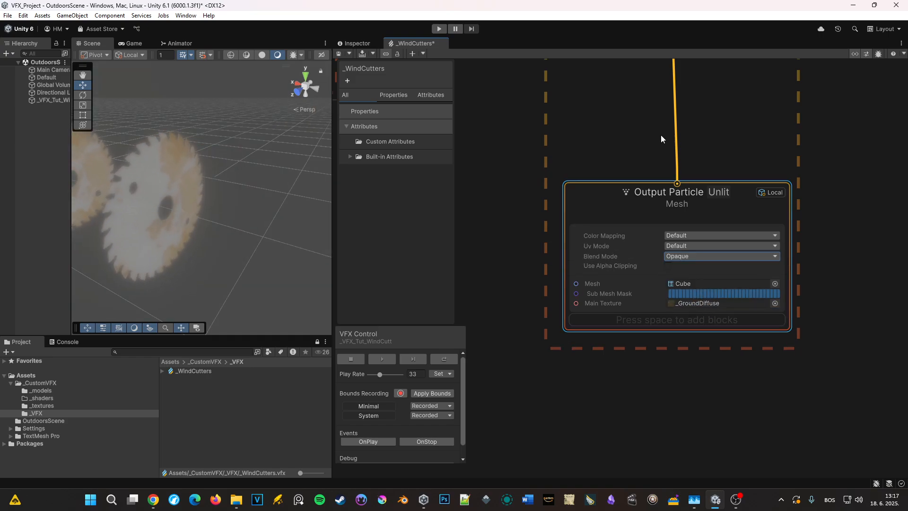
Move the new system's Update and Output contexts closer together and align them beneath its Initialize Particle context.
{"action": "middle_click_drag", "start_coordinate": [660, 125], "coordinate": [635, 364]}
{"action": "left_click_drag", "start_coordinate": [611, 232], "coordinate": [599, 336]}
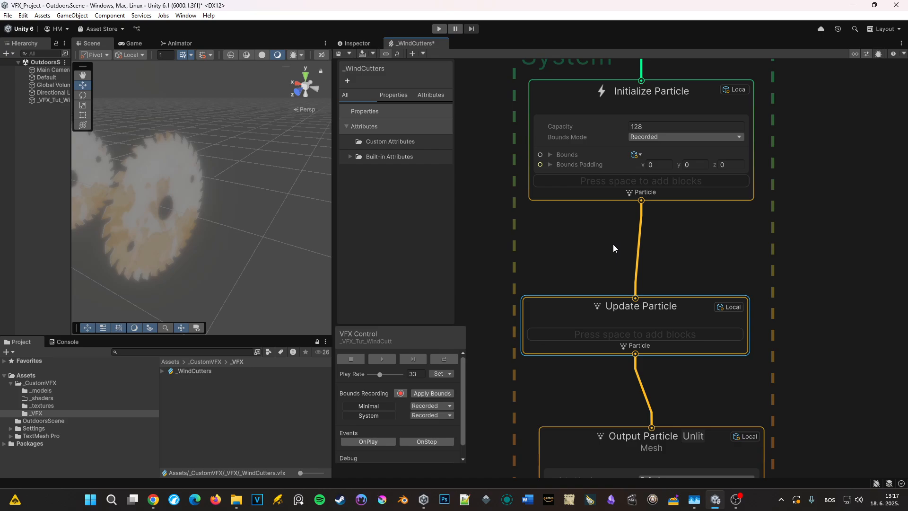
{"action": "left_click_drag", "start_coordinate": [598, 301], "coordinate": [615, 301]}
{"action": "middle_click_drag", "start_coordinate": [614, 301], "coordinate": [660, 161]}
{"action": "left_click_drag", "start_coordinate": [852, 182], "coordinate": [661, 322]}
{"action": "left_click_drag", "start_coordinate": [626, 195], "coordinate": [627, 242]}
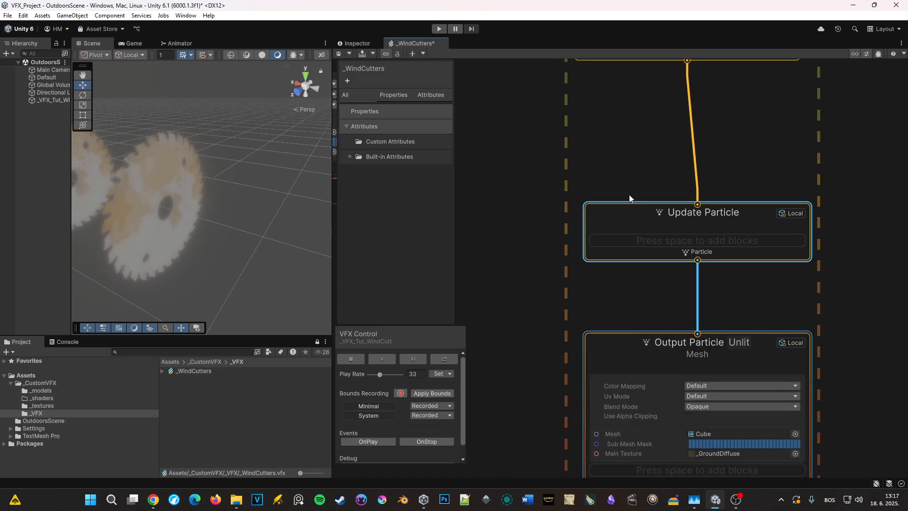
Add an inherited Set Position From Source block to the new system's Initialize Particle context.
{"action": "middle_click_drag", "start_coordinate": [628, 194], "coordinate": [612, 296]}
{"action": "left_click", "coordinate": [616, 157]}
{"action": "key", "text": "space"}
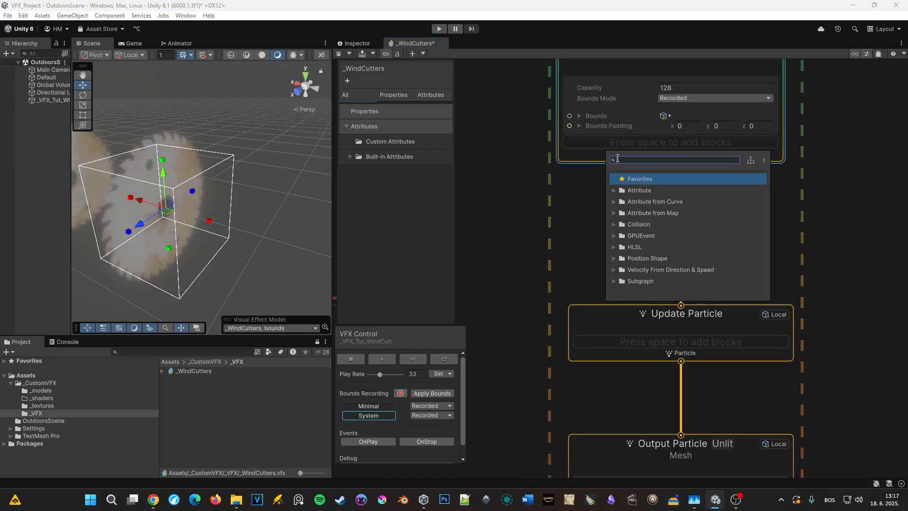
{"action": "type", "text": "inhe"}
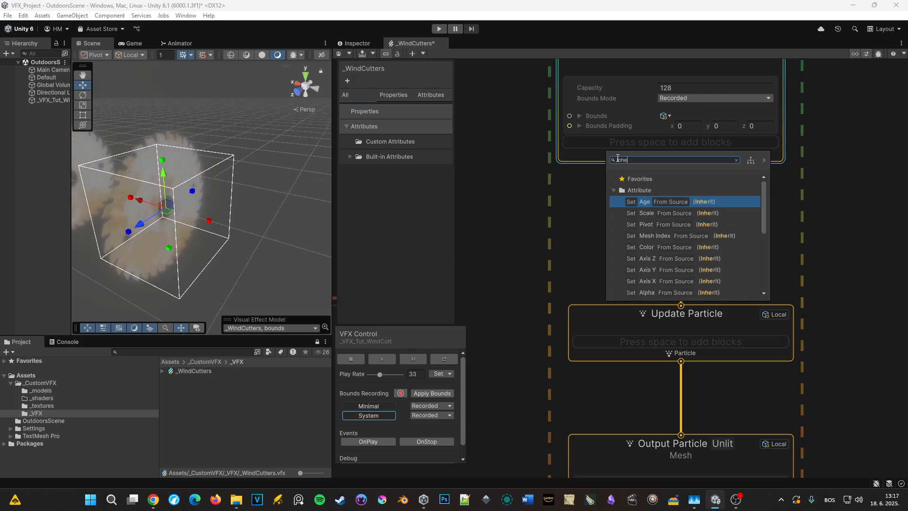
{"action": "type", "text": "ir p"}
{"action": "key", "text": "ctrl+a"}
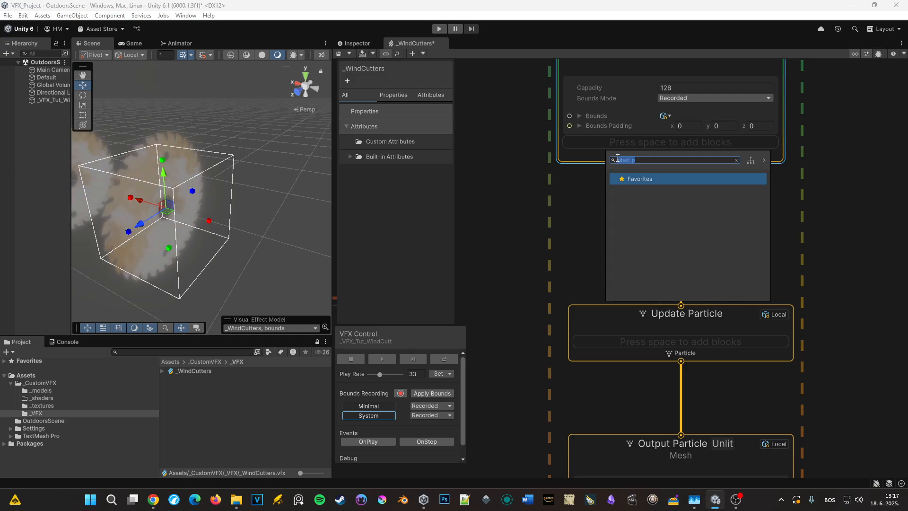
{"action": "type", "text": "inh pos"}
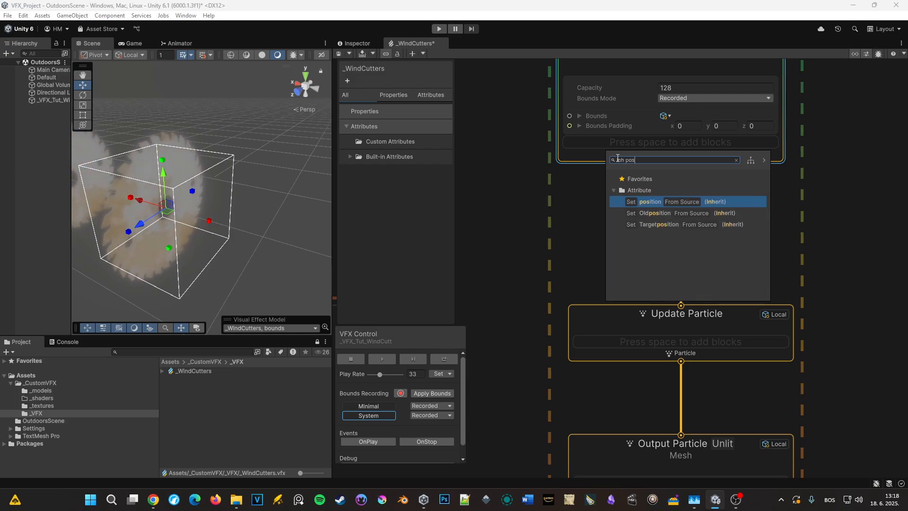
{"action": "key", "text": "Return"}
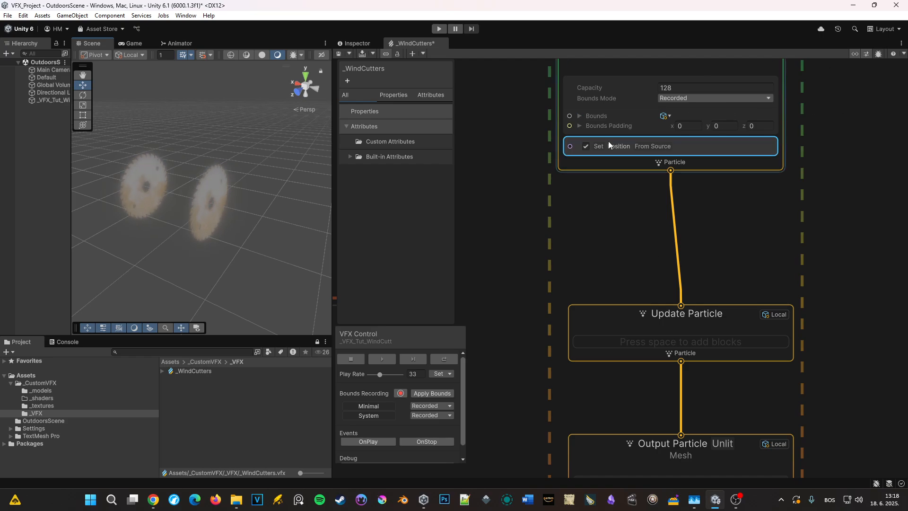
Replay the effect and examine from several angles where the triggered cubes spawn along the saw blades' path.
{"action": "middle_click_drag", "start_coordinate": [549, 149], "coordinate": [566, 165]}
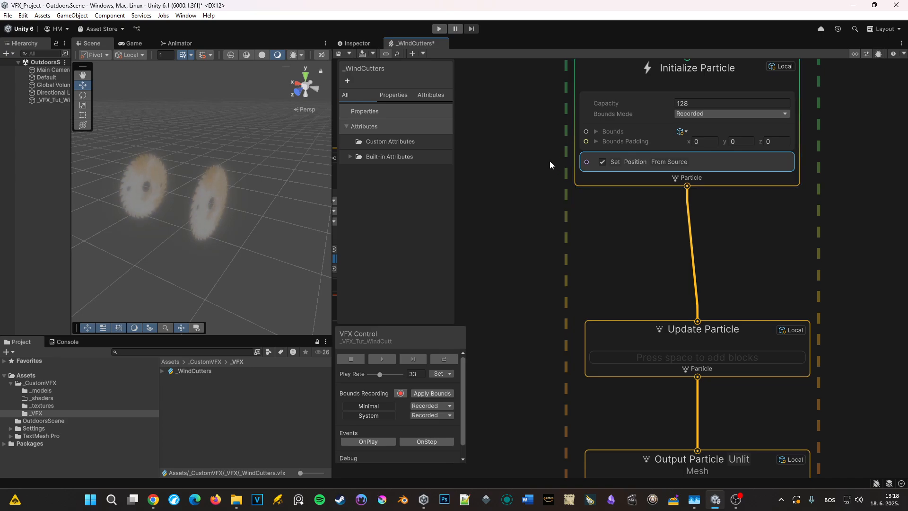
{"action": "middle_click_drag", "start_coordinate": [549, 160], "coordinate": [608, 252]}
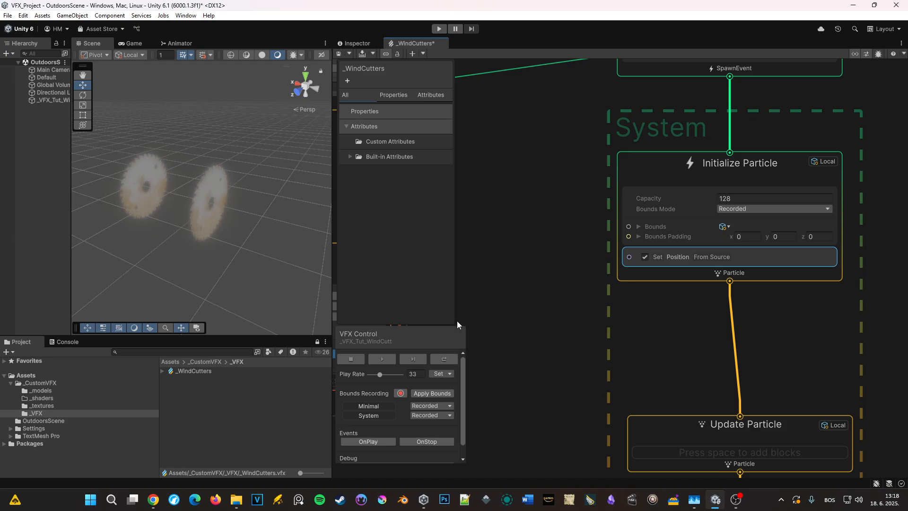
{"action": "left_click", "coordinate": [453, 358]}
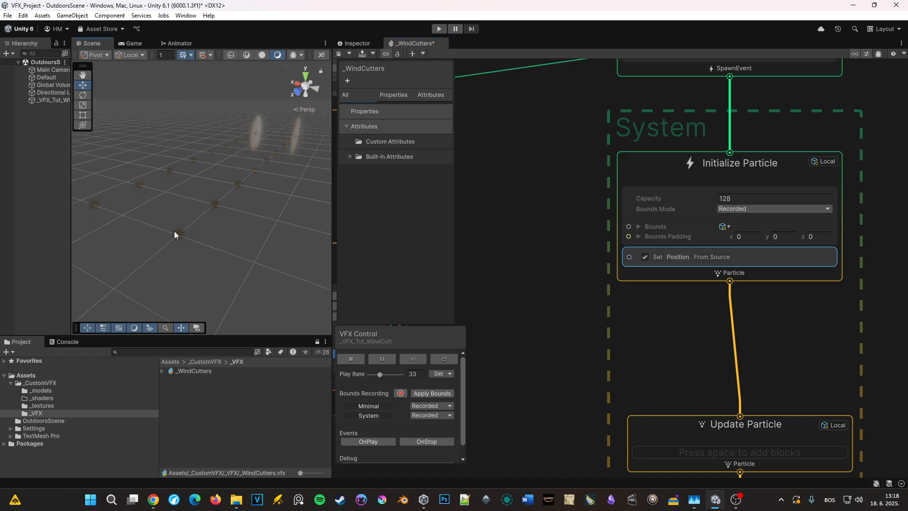
{"action": "scroll", "coordinate": [207, 232], "scroll_direction": "up", "scroll_amount": 3}
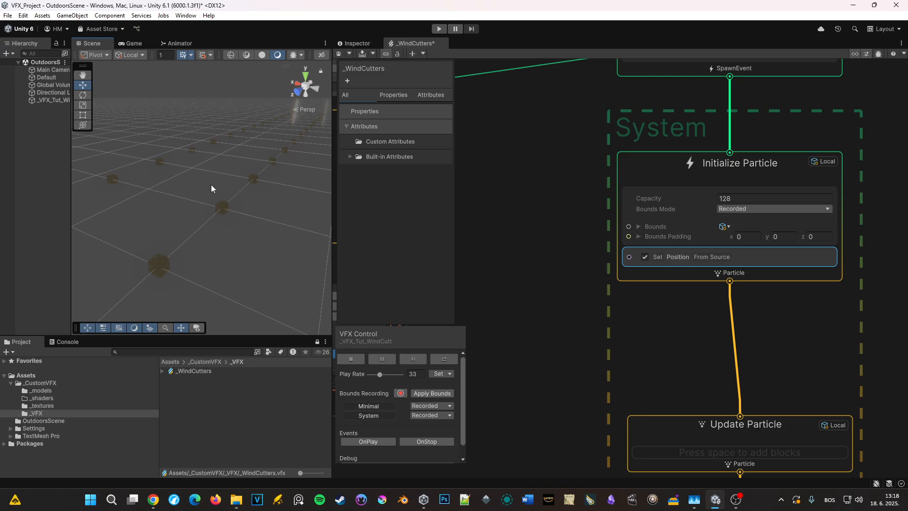
{"action": "middle_click_drag", "start_coordinate": [245, 237], "coordinate": [293, 173]}
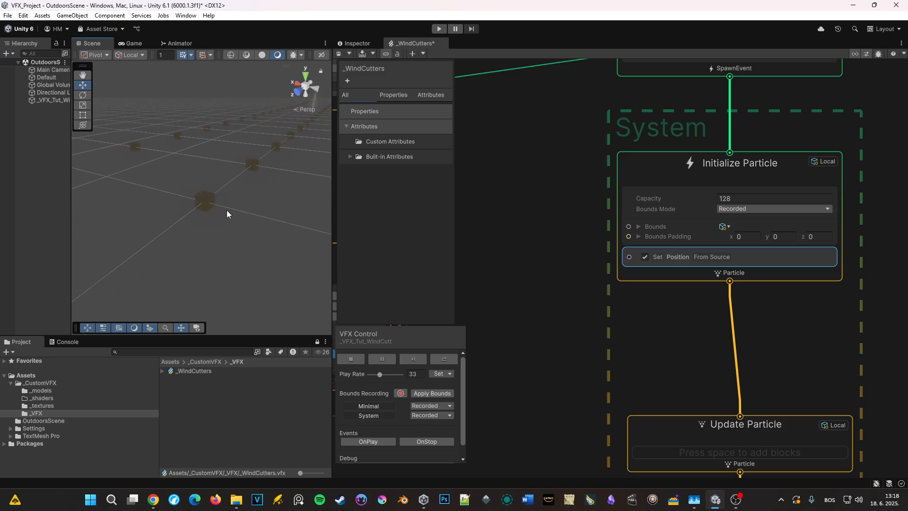
{"action": "right_click_drag", "start_coordinate": [226, 210], "coordinate": [256, 199]}
{"action": "middle_click_drag", "start_coordinate": [251, 188], "coordinate": [264, 186]}
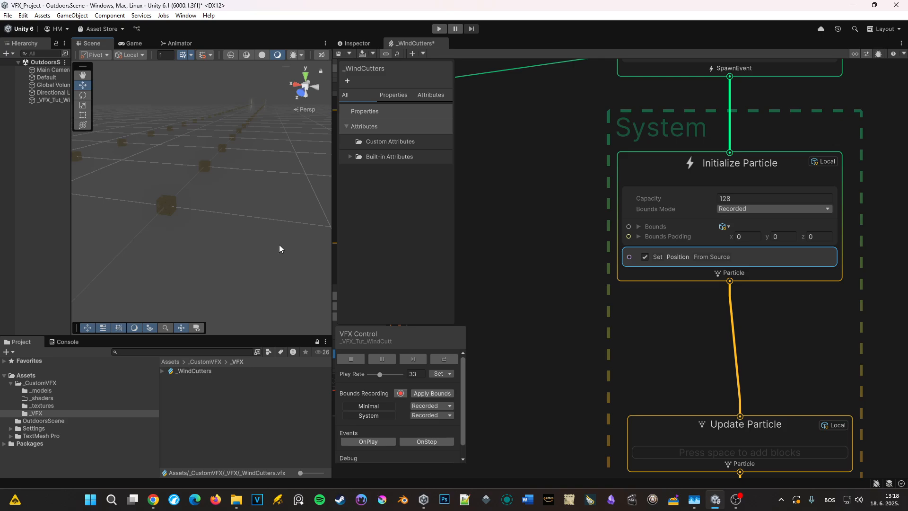
{"action": "left_click", "coordinate": [438, 354]}
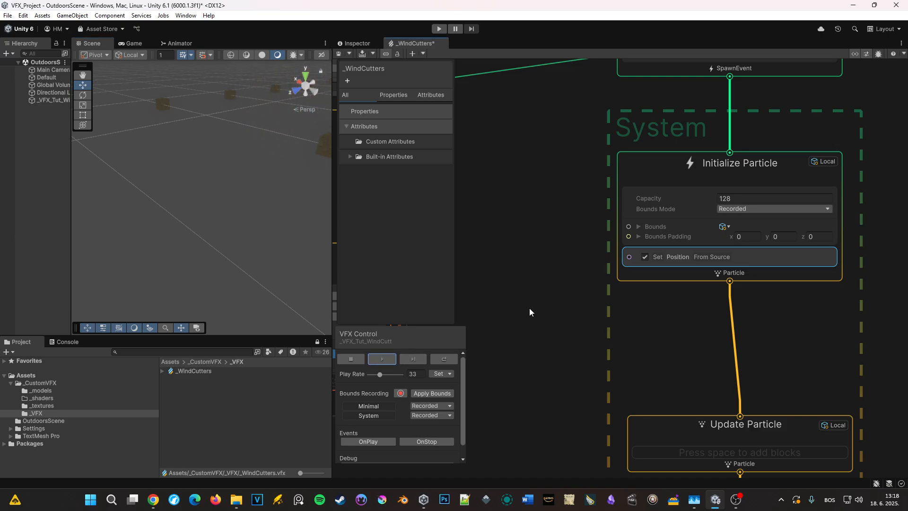
{"action": "left_click", "coordinate": [452, 361]}
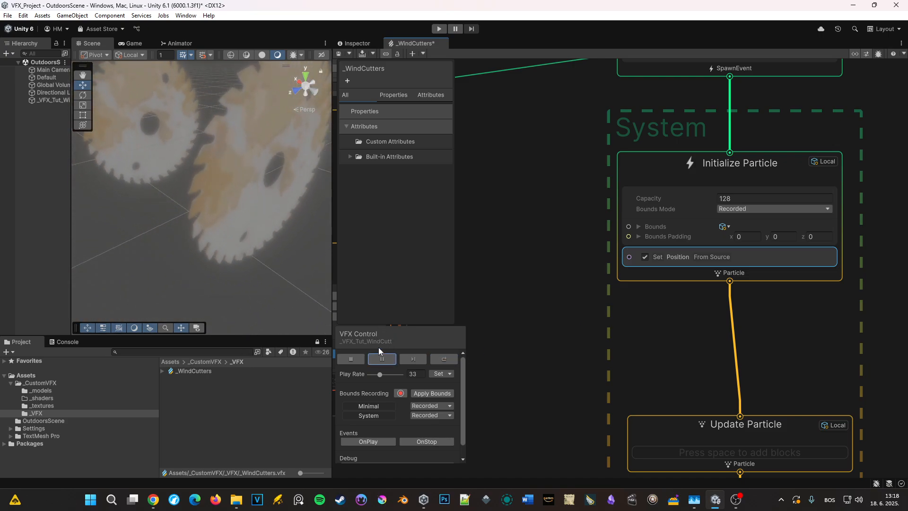
Add a Set Size Random Uniform block to the new system's Initialize Particle, ranging from 0.2 to 0.5.
{"action": "middle_click_drag", "start_coordinate": [586, 301], "coordinate": [576, 237]}
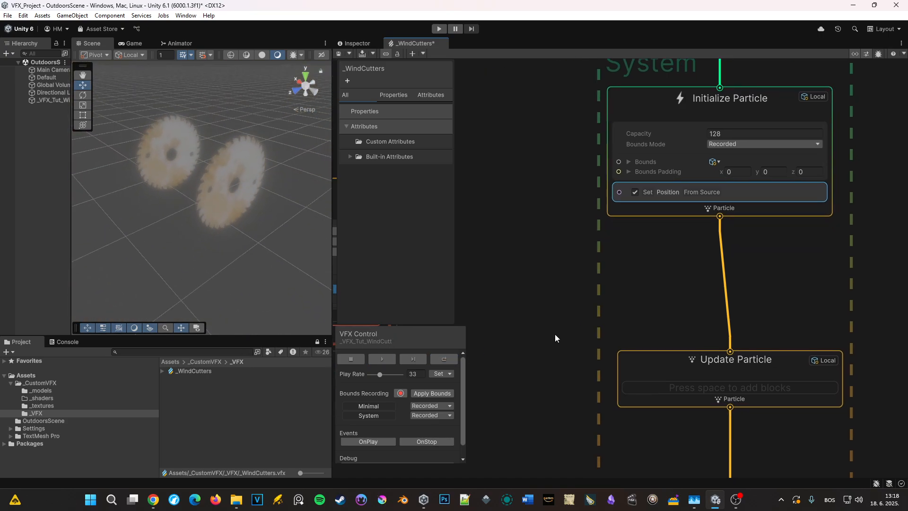
{"action": "left_click", "coordinate": [683, 208]}
{"action": "key", "text": "space"}
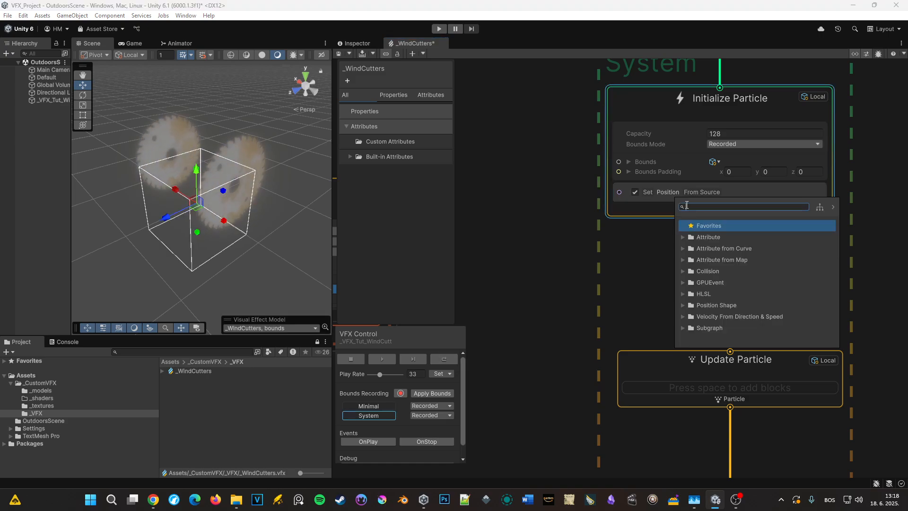
{"action": "type", "text": "set size ra"}
{"action": "key", "text": "Return"}
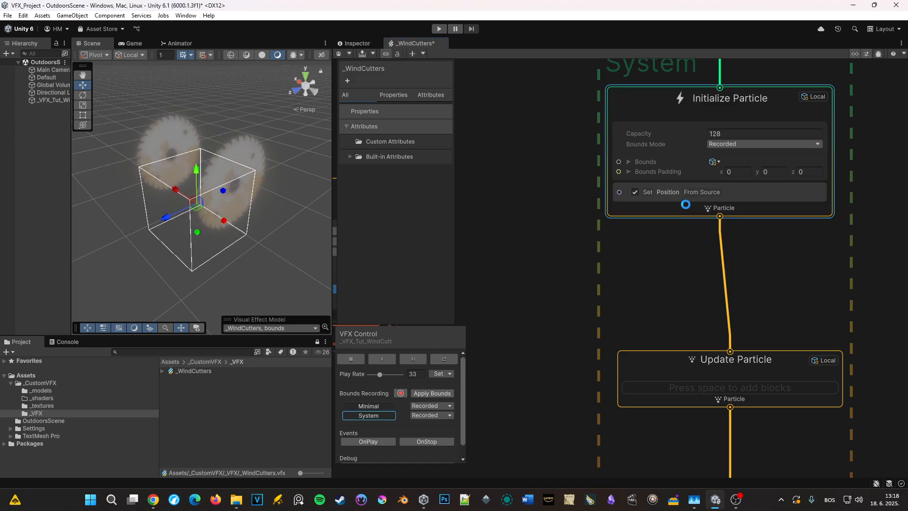
{"action": "left_click", "coordinate": [725, 232]}
{"action": "type", "text": "0.2"}
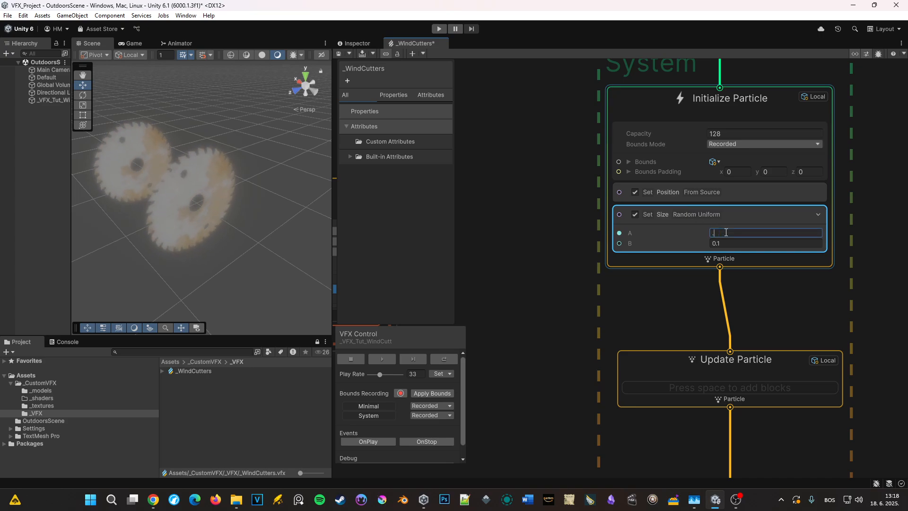
{"action": "key", "text": "Tab"}
{"action": "type", "text": "0.5"}
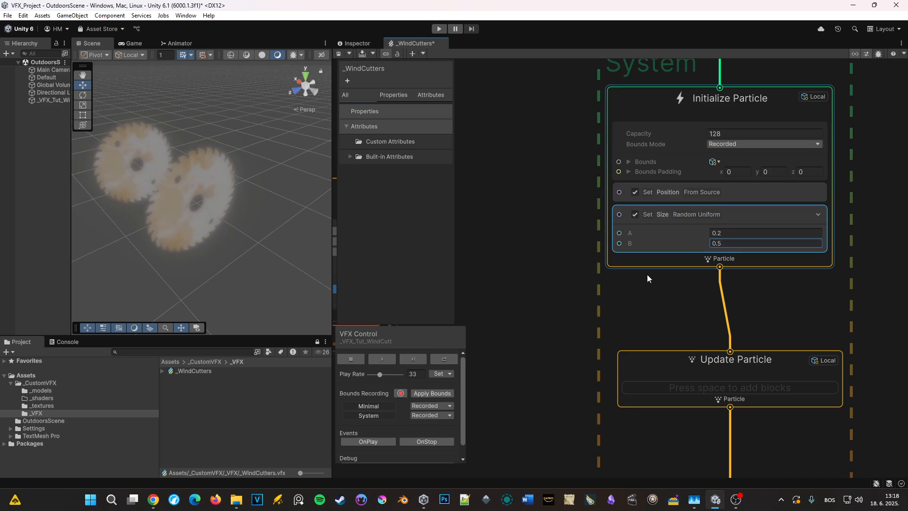
Add a Multiply Size Over Life block to the new system's Output Particle context.
{"action": "middle_click_drag", "start_coordinate": [611, 313], "coordinate": [623, 254]}
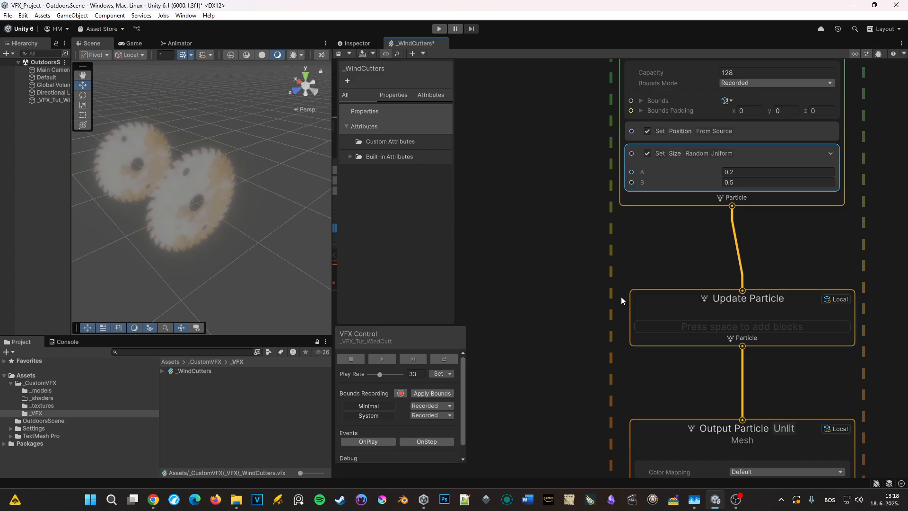
{"action": "middle_click_drag", "start_coordinate": [608, 291], "coordinate": [574, 109]}
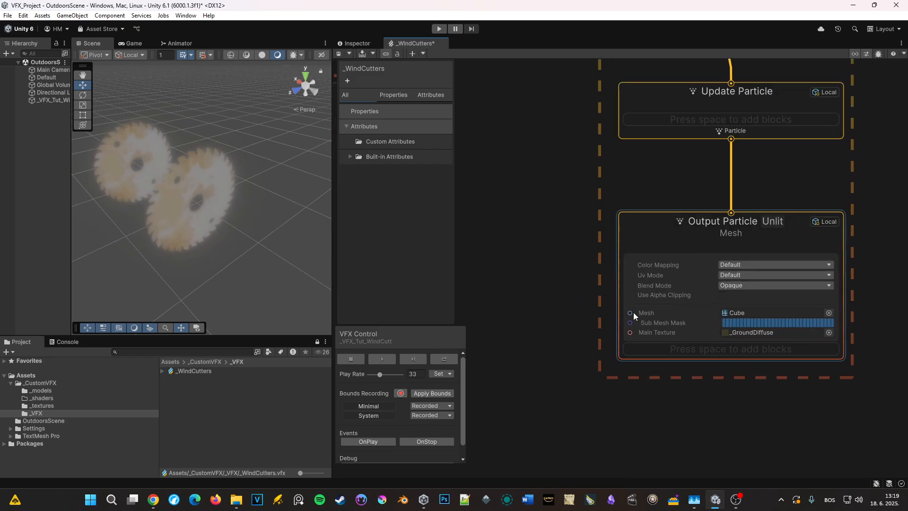
{"action": "key", "text": "space"}
{"action": "type", "text": "mult"}
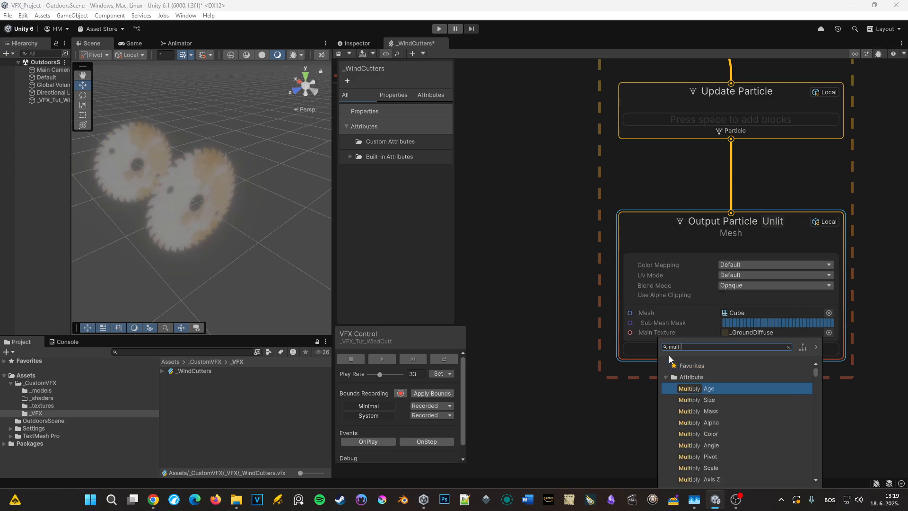
{"action": "type", "text": " size over"}
{"action": "key", "text": "Return"}
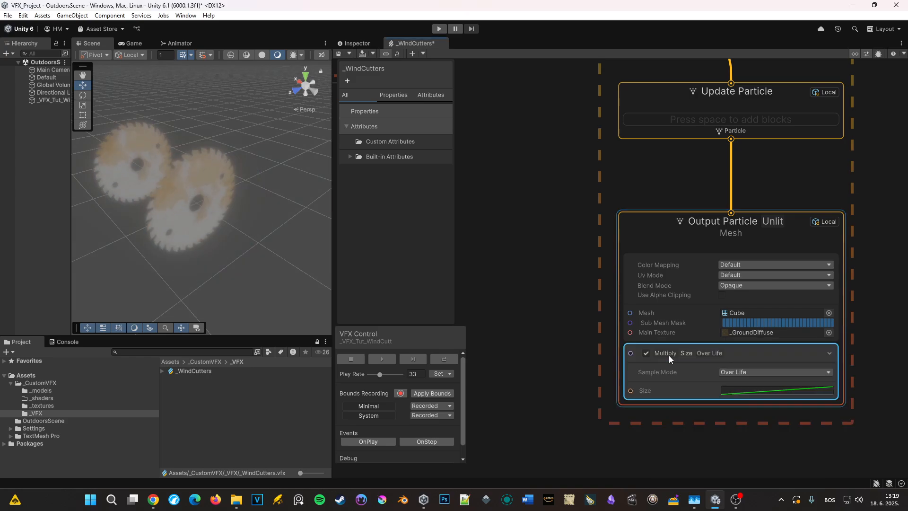
Give the size multiplier curve the linear falling preset, add a key near its middle and pull that slightly below the line.
{"action": "left_click", "coordinate": [806, 387]}
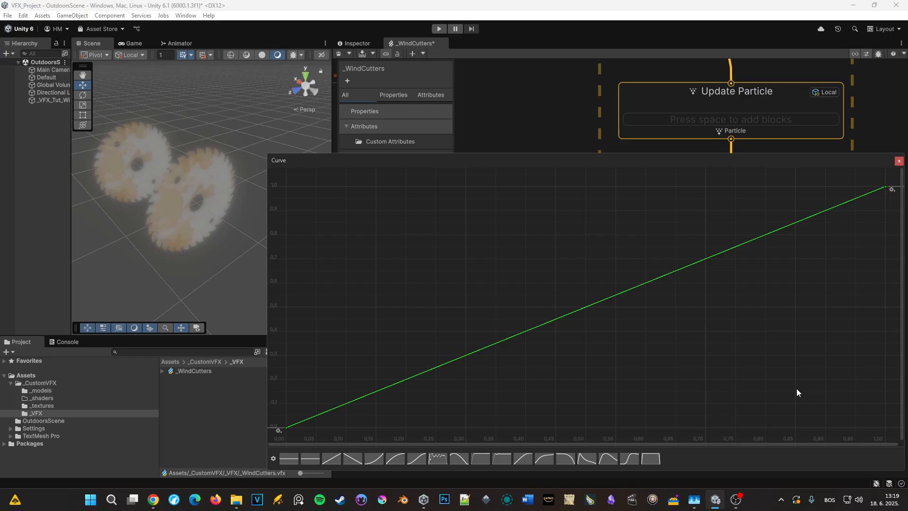
{"action": "left_click", "coordinate": [352, 458]}
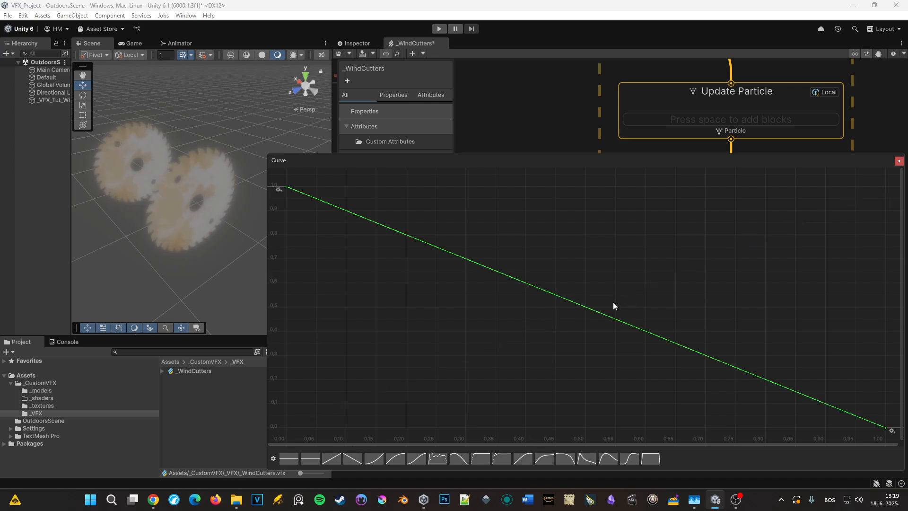
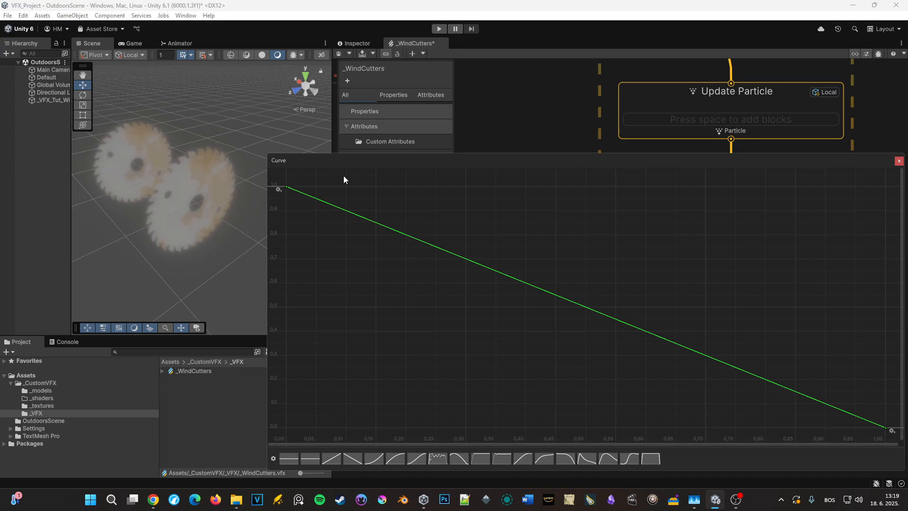
{"action": "double_click", "coordinate": [586, 308]}
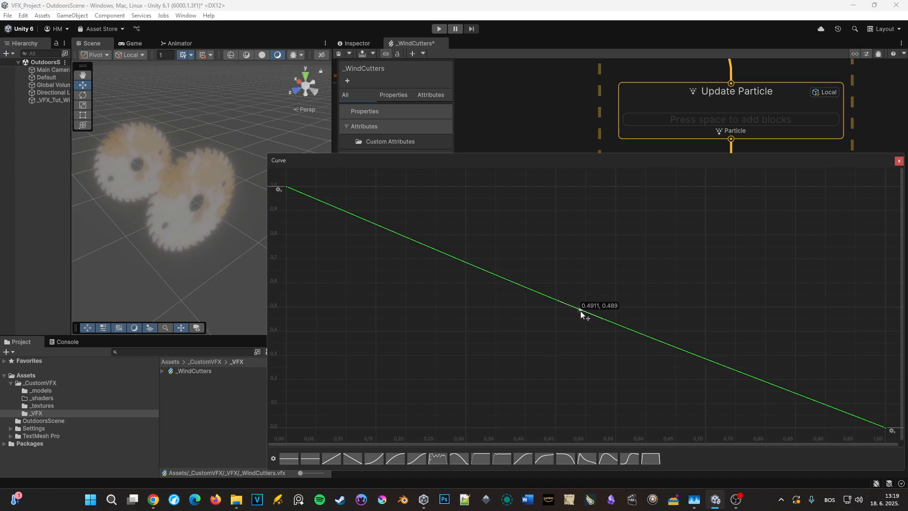
{"action": "left_click_drag", "start_coordinate": [585, 308], "coordinate": [567, 327]}
{"action": "left_click", "coordinate": [899, 160]}
Add a Set Lifetime Random Uniform block to the cube system's Initialize Particle, ranging from 0.6 to 1.3.
{"action": "middle_click_drag", "start_coordinate": [869, 127], "coordinate": [835, 327]}
{"action": "left_click", "coordinate": [630, 198]}
{"action": "key", "text": "space"}
{"action": "type", "text": "set lifetim ran"}
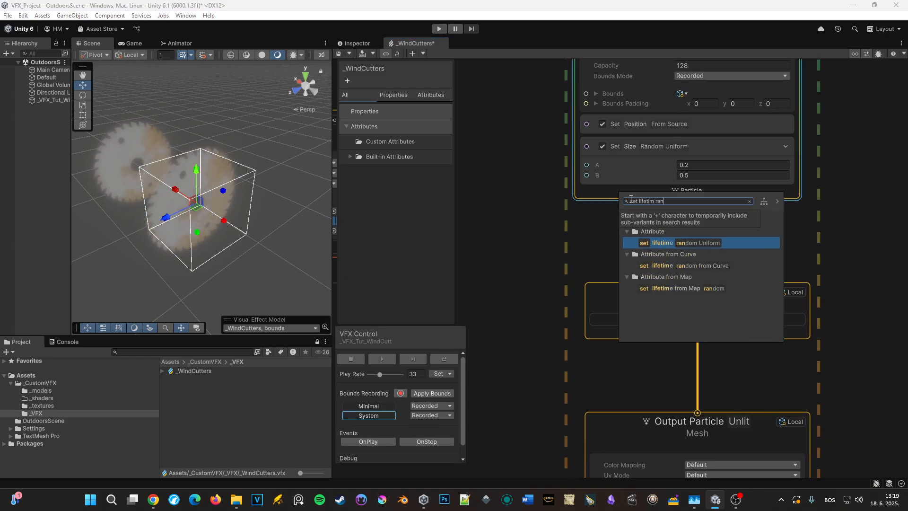
{"action": "key", "text": "Return"}
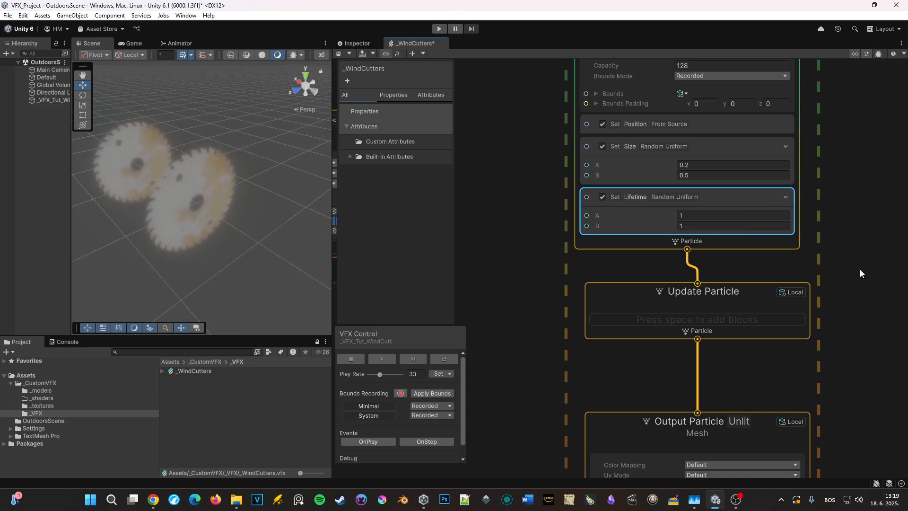
{"action": "left_click", "coordinate": [710, 215]}
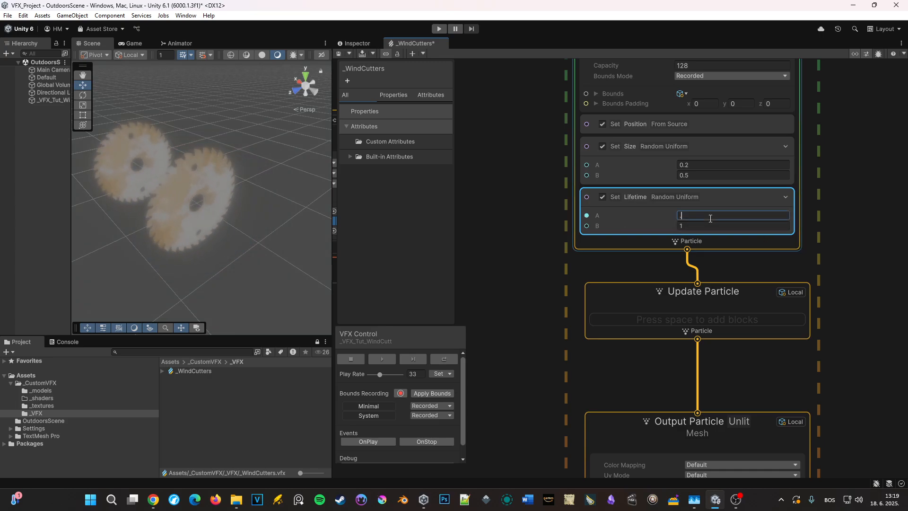
{"action": "type", "text": "0.6"}
{"action": "key", "text": "Tab"}
{"action": "type", "text": "1.3"}
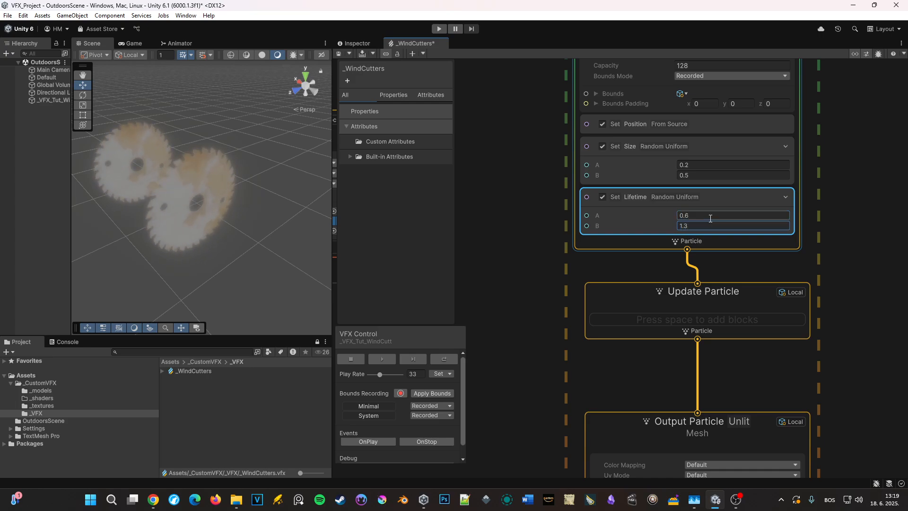
Replay the effect to check the cubes' size and lifetime, pausing it while the blades are travelling.
{"action": "left_click", "coordinate": [436, 360]}
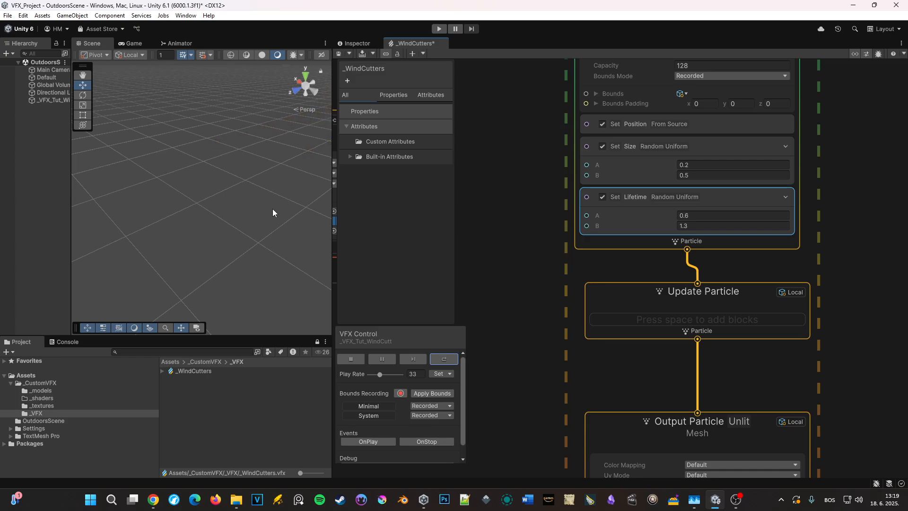
{"action": "left_click", "coordinate": [440, 363]}
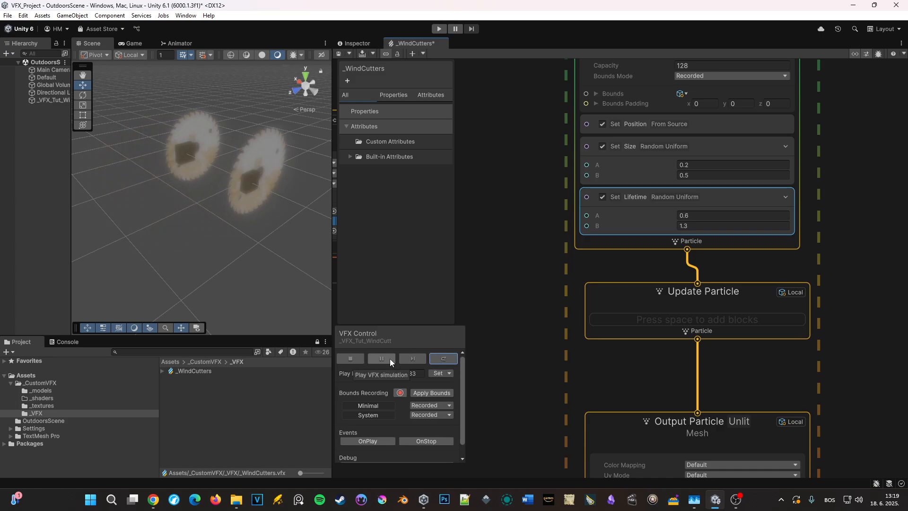
{"action": "left_click", "coordinate": [390, 359]}
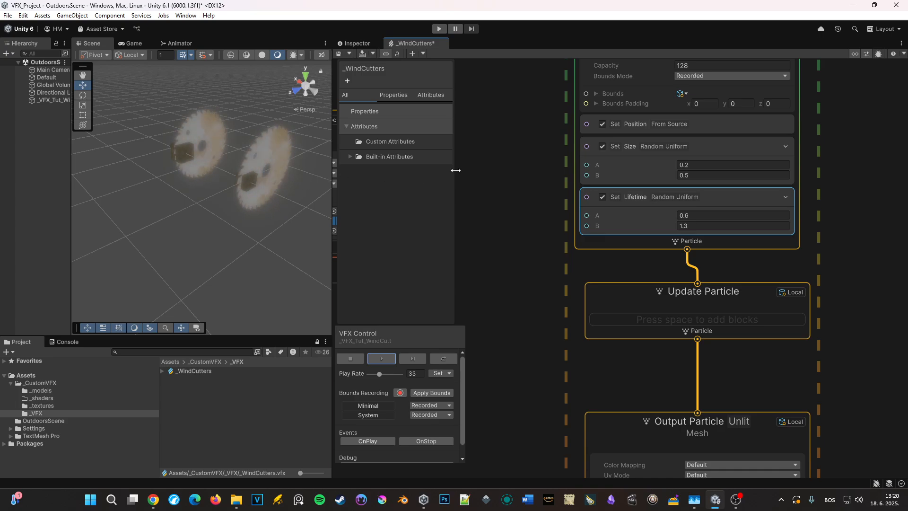
Move the whole cube particle system farther from the saw blade system to make room for new nodes.
{"action": "scroll", "coordinate": [667, 303], "scroll_direction": "down", "scroll_amount": 5}
{"action": "middle_click_drag", "start_coordinate": [643, 275], "coordinate": [638, 258]}
{"action": "left_click", "coordinate": [614, 246]}
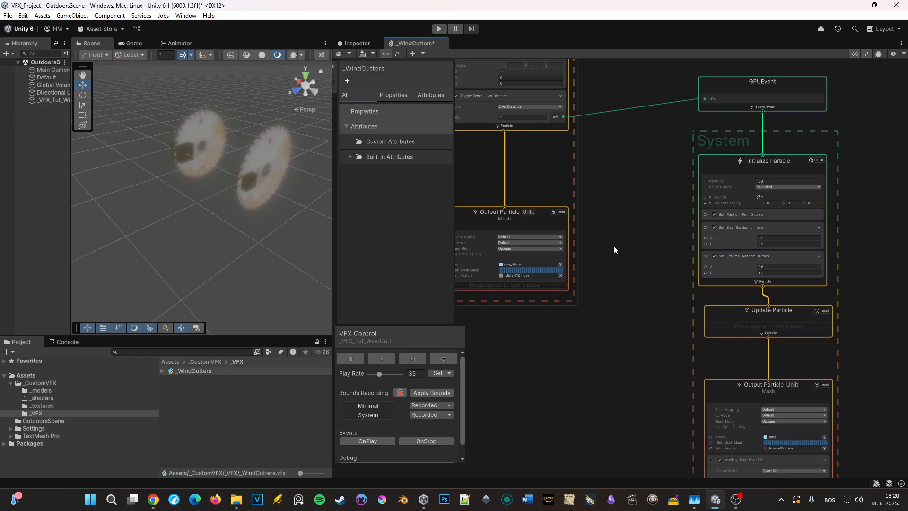
{"action": "middle_click_drag", "start_coordinate": [858, 132], "coordinate": [802, 91]}
{"action": "left_click_drag", "start_coordinate": [812, 102], "coordinate": [604, 435]}
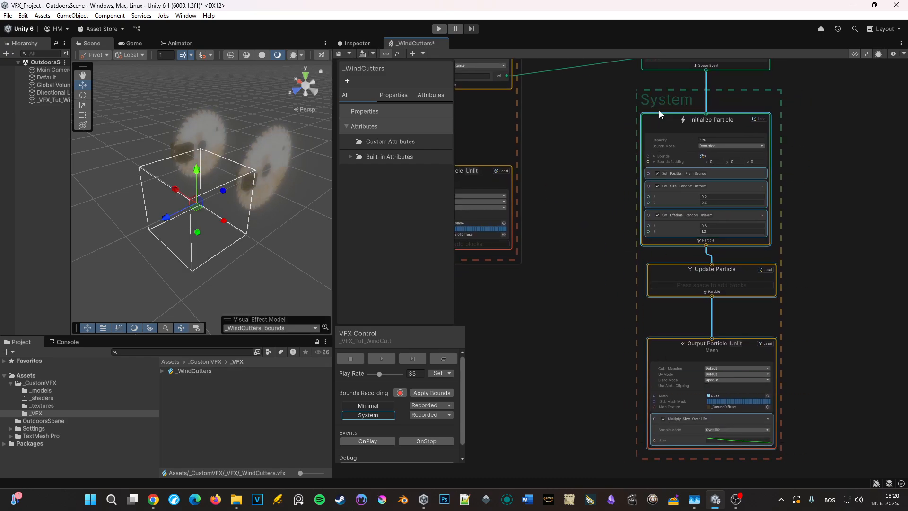
{"action": "left_click_drag", "start_coordinate": [659, 109], "coordinate": [714, 114]}
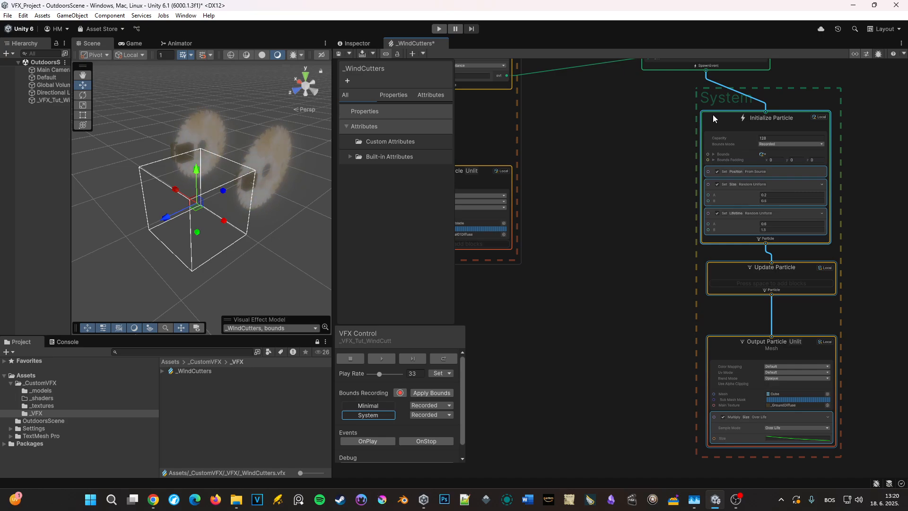
Add a Get Position node between the two particle systems and set its Location to Source.
{"action": "left_click", "coordinate": [638, 125]}
{"action": "key", "text": "space"}
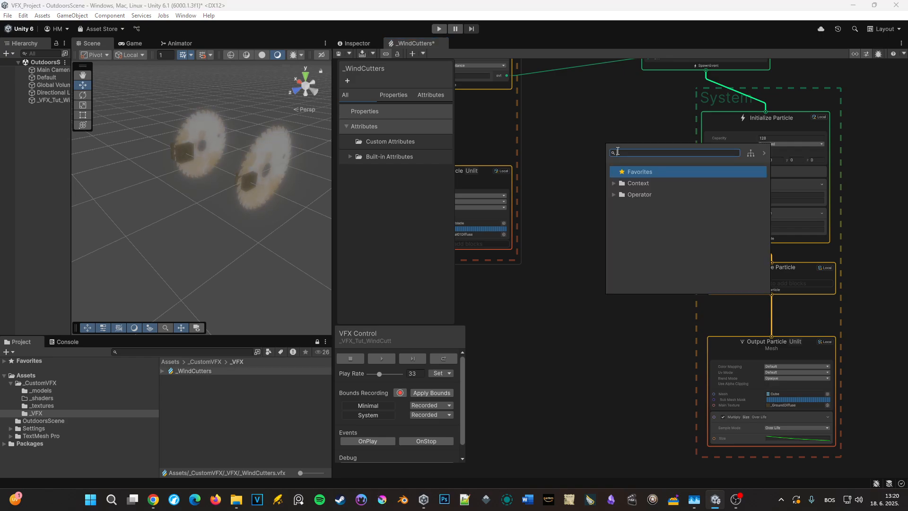
{"action": "type", "text": "get po"}
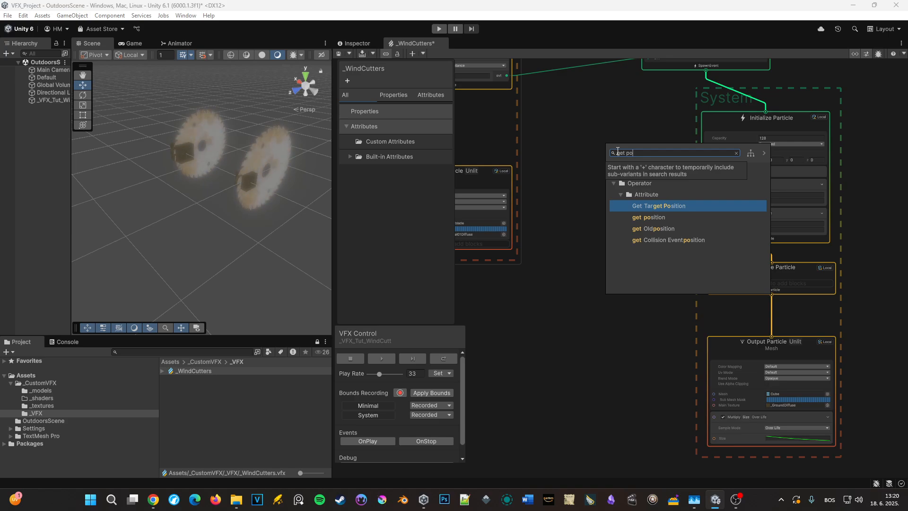
{"action": "key", "text": "Down"}
{"action": "key", "text": "Return"}
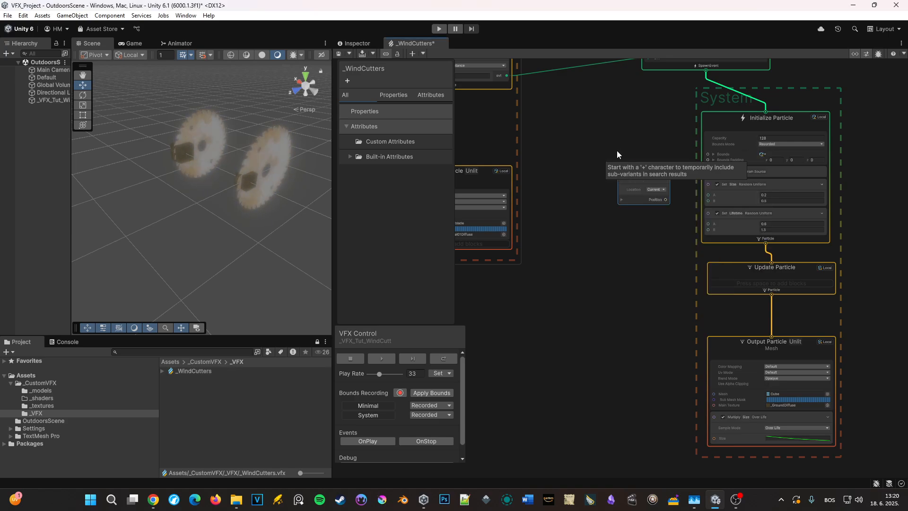
{"action": "left_click_drag", "start_coordinate": [634, 180], "coordinate": [583, 153]}
{"action": "scroll", "coordinate": [612, 176], "scroll_direction": "up", "scroll_amount": 5}
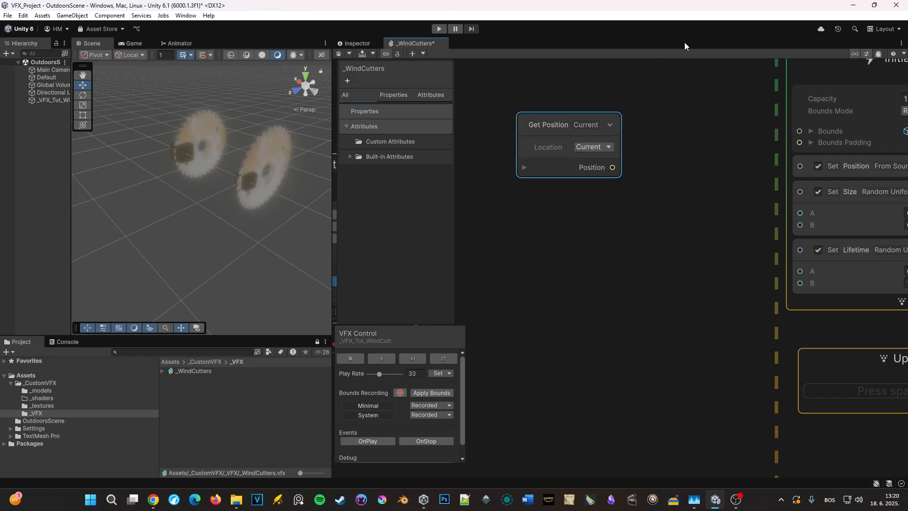
{"action": "left_click", "coordinate": [599, 148]}
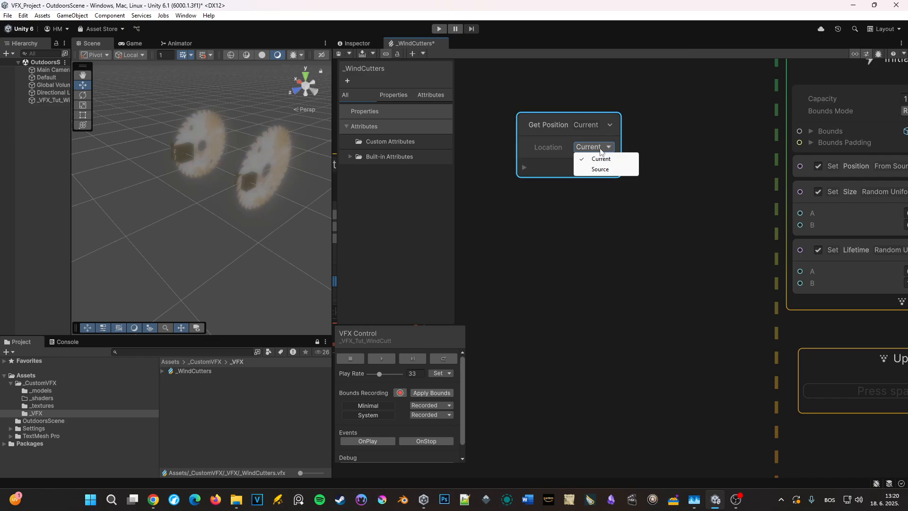
{"action": "left_click", "coordinate": [599, 168]}
Expand the Get Position output into its separate components and move the node farther from the cube system.
{"action": "scroll", "coordinate": [615, 172], "scroll_direction": "down", "scroll_amount": 8}
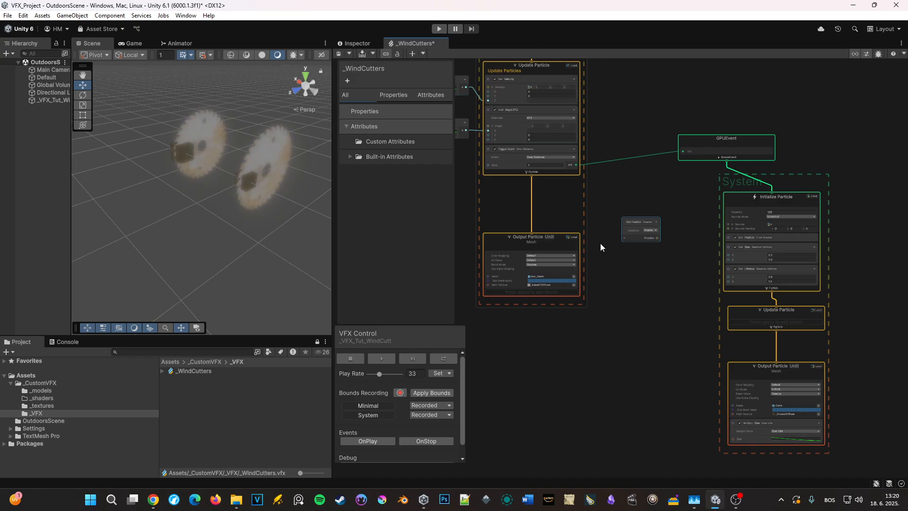
{"action": "middle_click_drag", "start_coordinate": [600, 243], "coordinate": [618, 350]}
{"action": "middle_click_drag", "start_coordinate": [723, 194], "coordinate": [747, 271]}
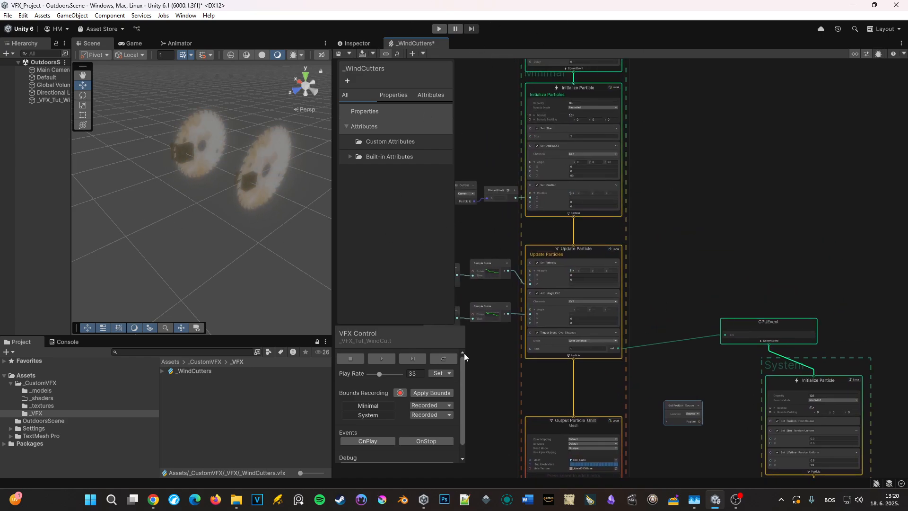
{"action": "middle_click_drag", "start_coordinate": [685, 331], "coordinate": [590, 176]}
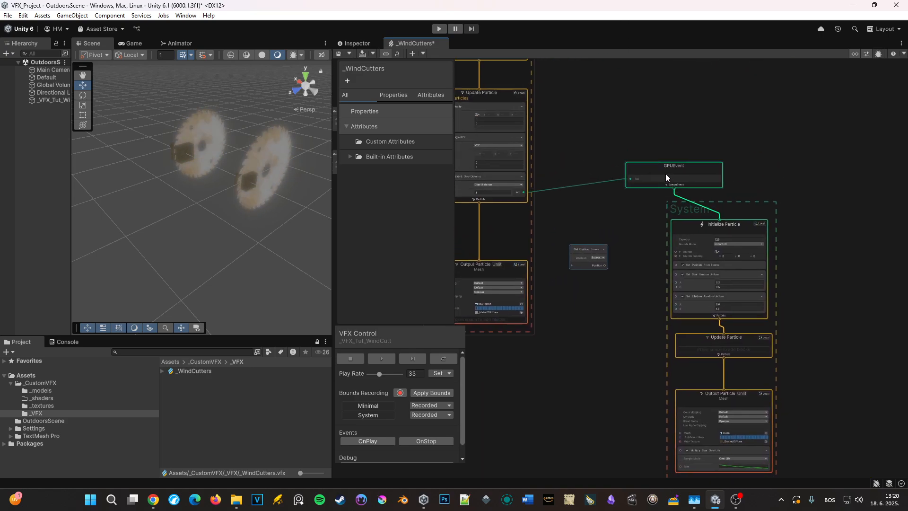
{"action": "scroll", "coordinate": [584, 251], "scroll_direction": "up", "scroll_amount": 4}
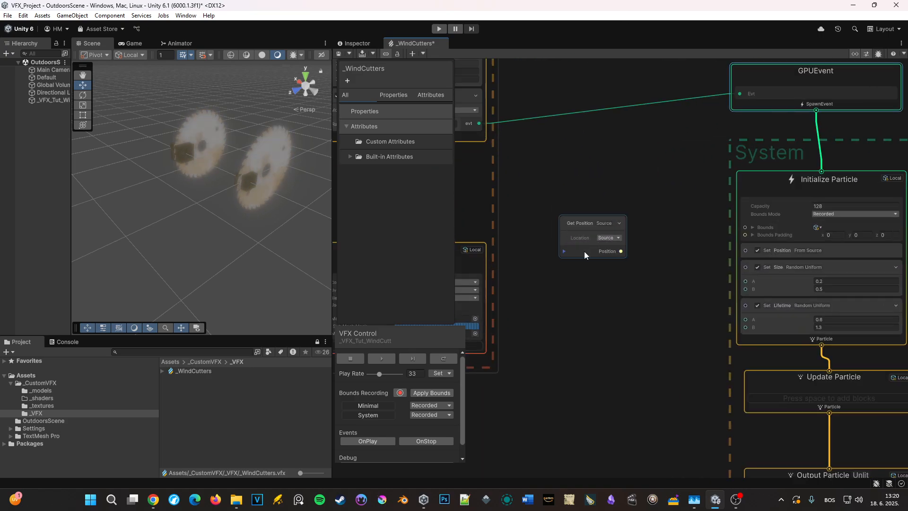
{"action": "left_click", "coordinate": [563, 251]}
{"action": "left_click_drag", "start_coordinate": [581, 230], "coordinate": [543, 206]}
Add a Vector3 node beside Get Position, expand its components and connect the source position's X and Z to them.
{"action": "middle_click_drag", "start_coordinate": [608, 247], "coordinate": [660, 202]}
{"action": "left_click", "coordinate": [663, 203]}
{"action": "key", "text": "space"}
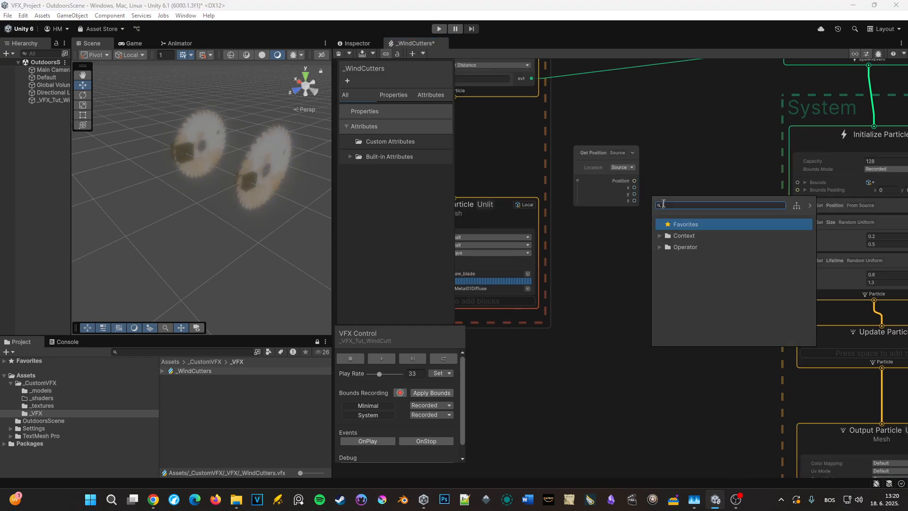
{"action": "type", "text": "vector3"}
{"action": "key", "text": "Return"}
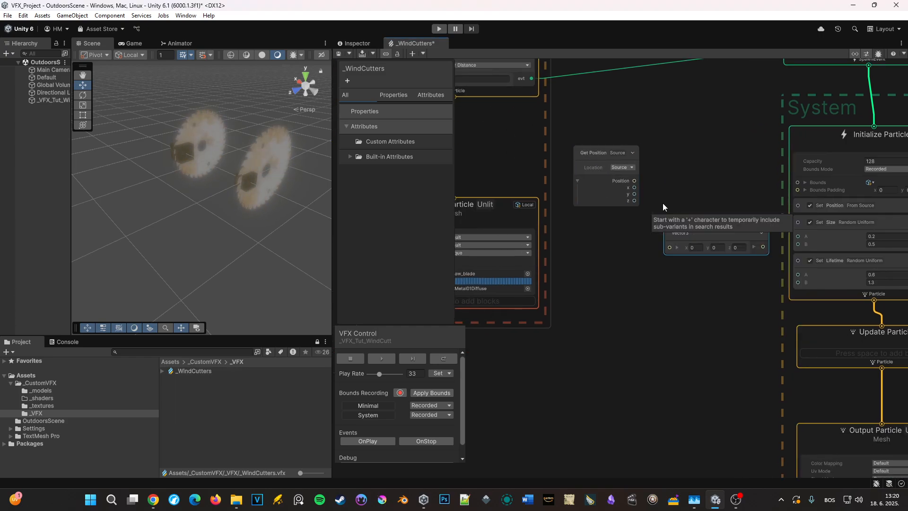
{"action": "left_click", "coordinate": [676, 247]}
{"action": "left_click_drag", "start_coordinate": [684, 233], "coordinate": [659, 211]}
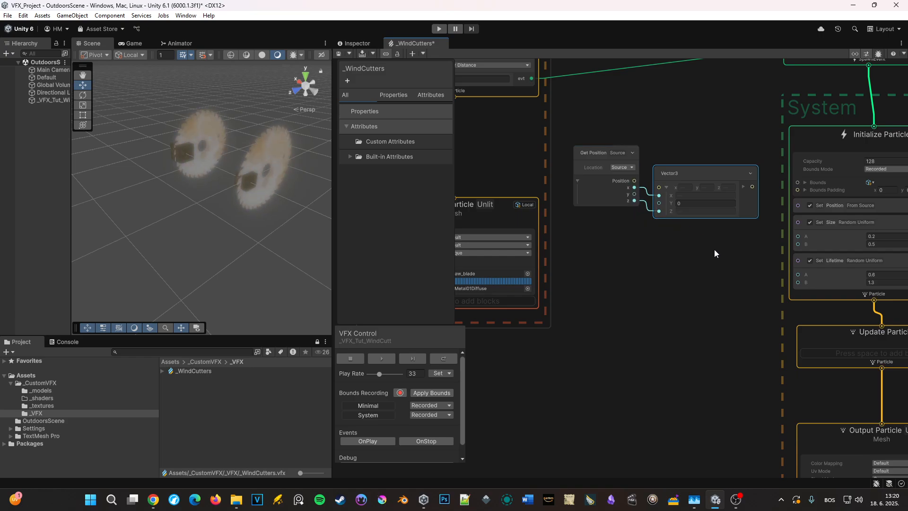
Add a Set Position block to the cube system's Initialize Particle and connect the Vector3 output to it.
{"action": "middle_click_drag", "start_coordinate": [837, 290], "coordinate": [728, 270]}
{"action": "left_click", "coordinate": [753, 276]}
{"action": "key", "text": "space"}
{"action": "type", "text": "set pos"}
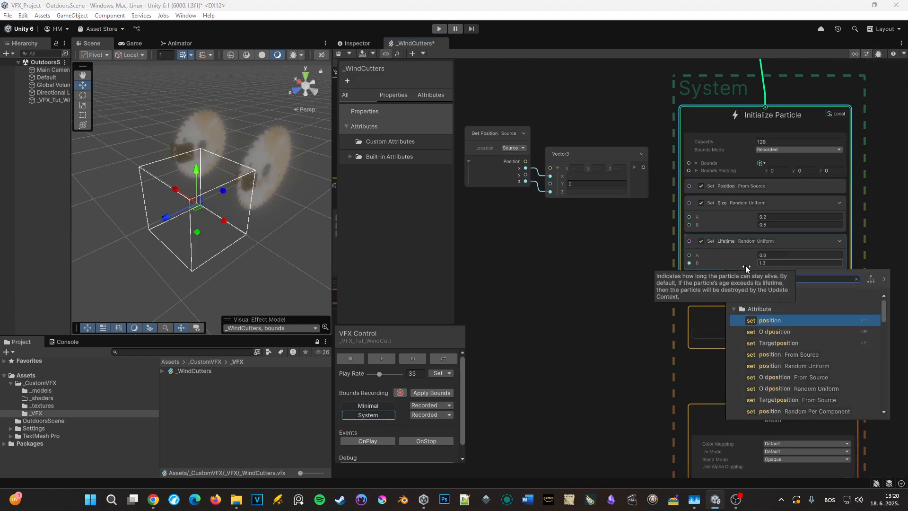
{"action": "key", "text": "Return"}
{"action": "left_click_drag", "start_coordinate": [643, 167], "coordinate": [689, 293]}
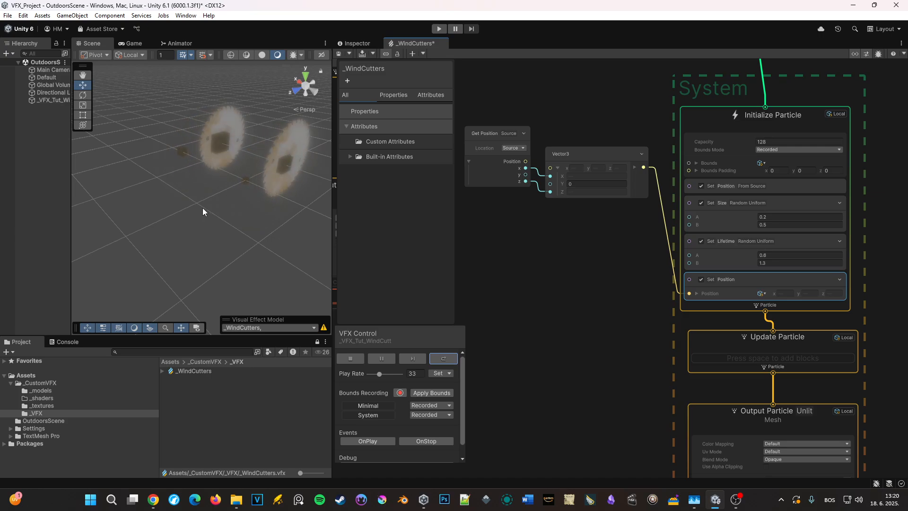
Examine the cubes' height relative to the saw blades from several angles, pausing the playing effect partway.
{"action": "left_click_drag", "start_coordinate": [255, 177], "coordinate": [298, 157], "text": "alt"}
{"action": "middle_click_drag", "start_coordinate": [298, 157], "coordinate": [380, 282]}
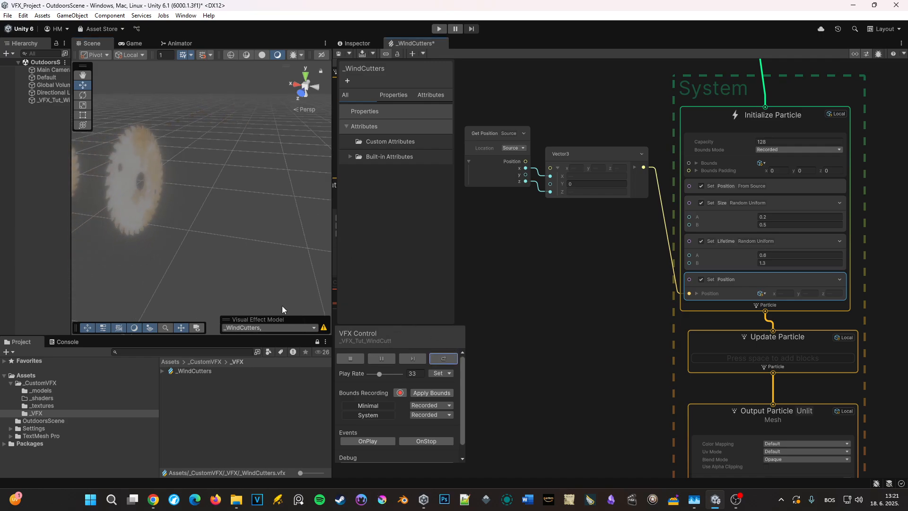
{"action": "left_click", "coordinate": [381, 359]}
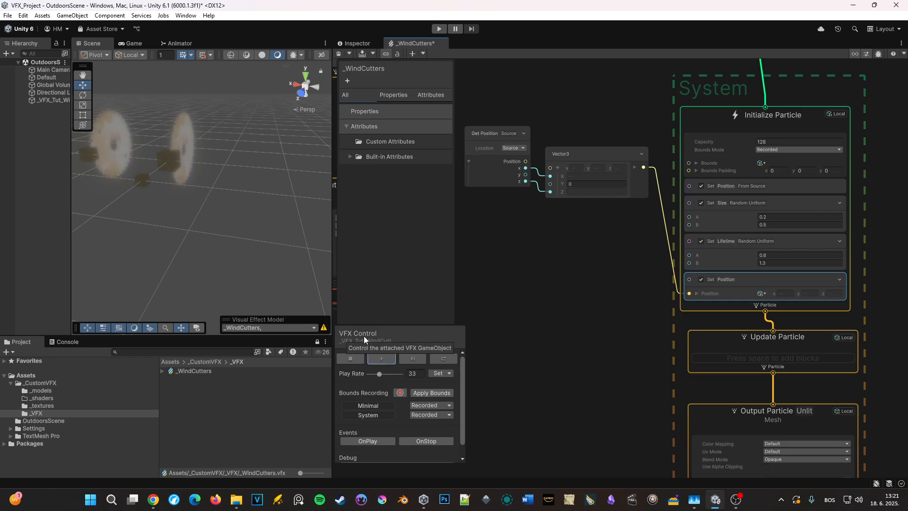
{"action": "scroll", "coordinate": [586, 234], "scroll_direction": "down", "scroll_amount": 5}
{"action": "middle_click_drag", "start_coordinate": [632, 240], "coordinate": [704, 329]}
{"action": "left_click_drag", "start_coordinate": [223, 192], "coordinate": [260, 163], "text": "alt"}
{"action": "middle_click_drag", "start_coordinate": [255, 166], "coordinate": [244, 206]}
{"action": "scroll", "coordinate": [664, 277], "scroll_direction": "up", "scroll_amount": 4}
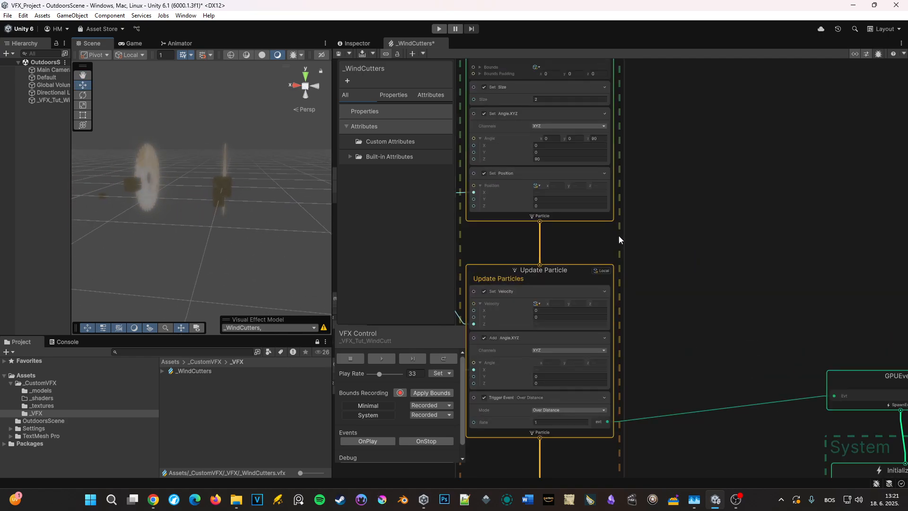
Set the Y value of the saw blade system's Set Position block to 1.
{"action": "middle_click_drag", "start_coordinate": [617, 242], "coordinate": [746, 282]}
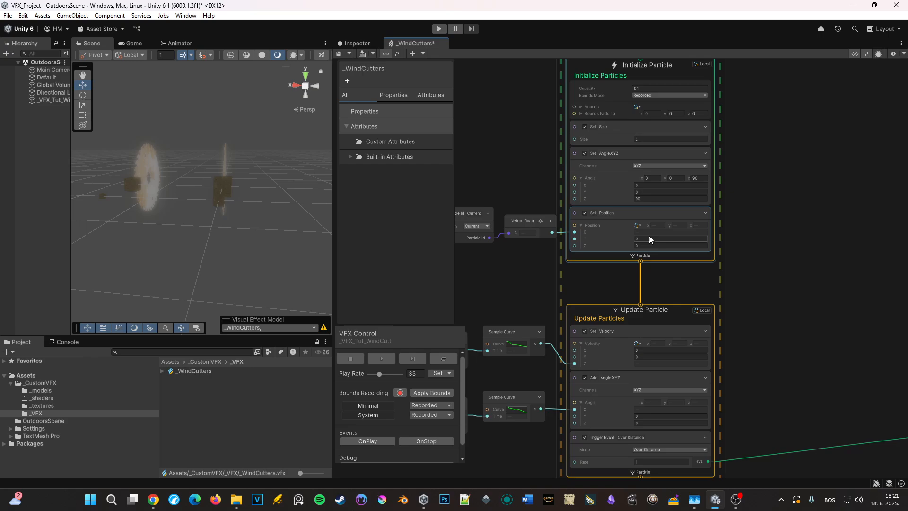
{"action": "scroll", "coordinate": [591, 239], "scroll_direction": "up", "scroll_amount": 3}
{"action": "left_click", "coordinate": [669, 240]}
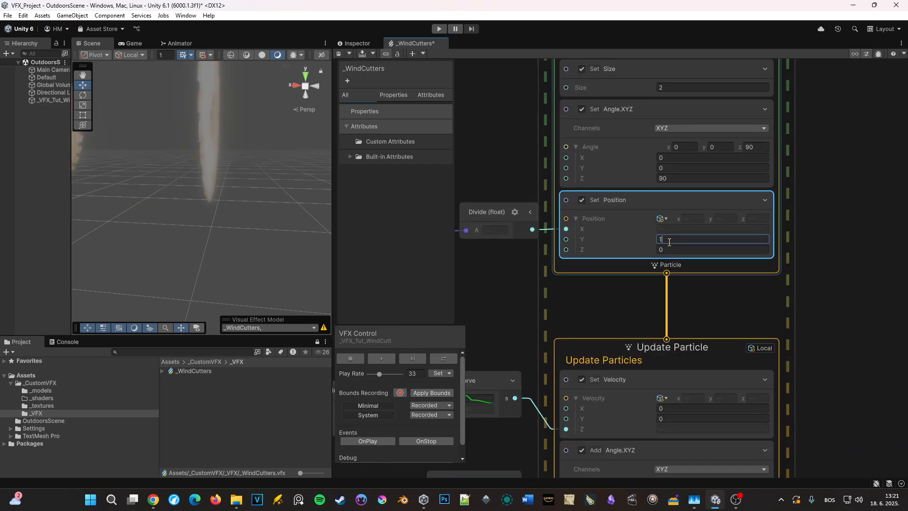
{"action": "type", "text": "1"}
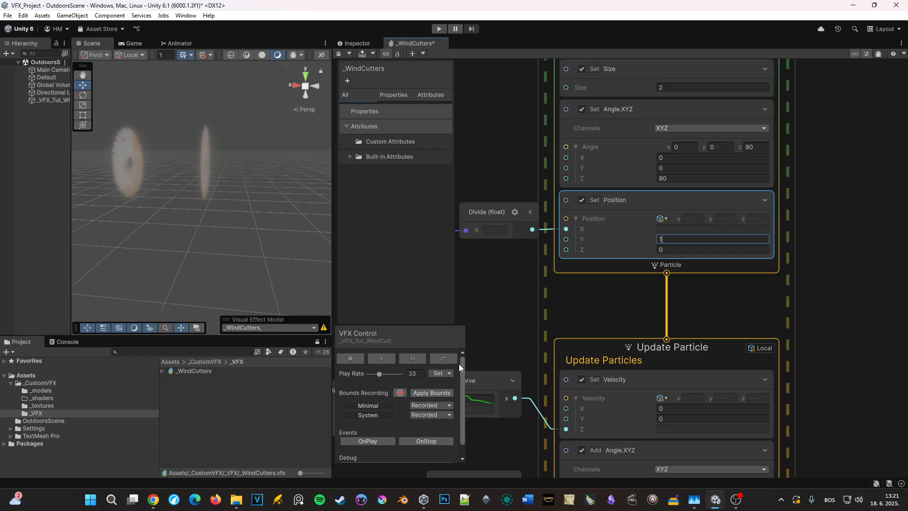
Replay the effect and examine the raised blades and ground-level cubes from several angles, pausing it once cubes have spawned.
{"action": "left_click", "coordinate": [444, 358]}
{"action": "right_click_drag", "start_coordinate": [285, 248], "coordinate": [278, 237]}
{"action": "middle_click_drag", "start_coordinate": [277, 235], "coordinate": [237, 241]}
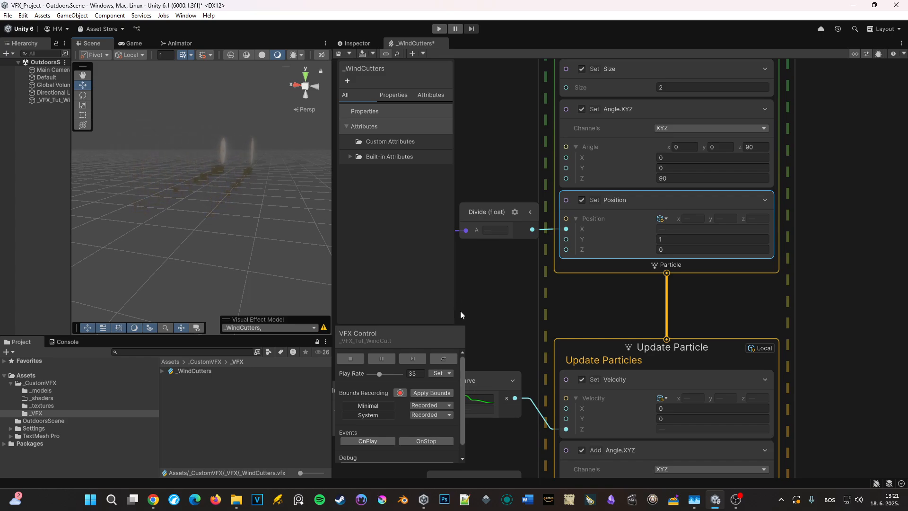
{"action": "right_click_drag", "start_coordinate": [268, 166], "coordinate": [240, 179]}
{"action": "middle_click_drag", "start_coordinate": [236, 182], "coordinate": [168, 266]}
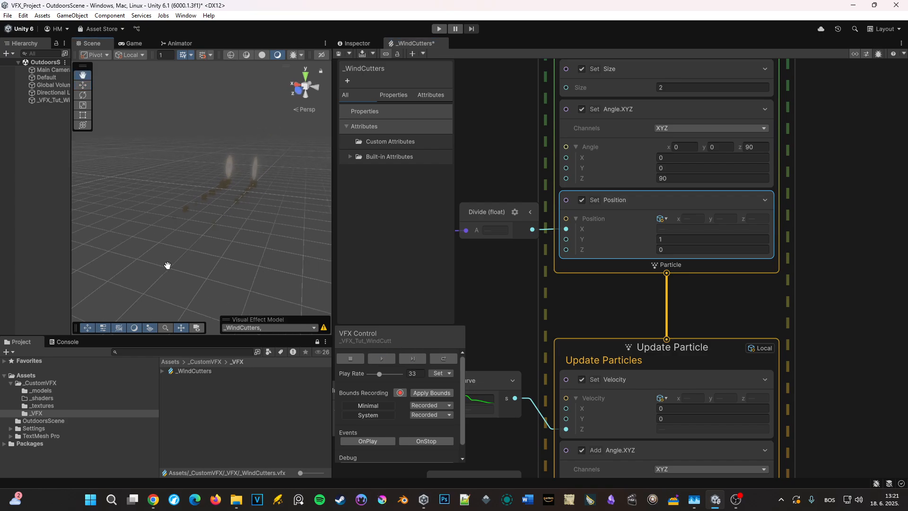
{"action": "left_click", "coordinate": [436, 359]}
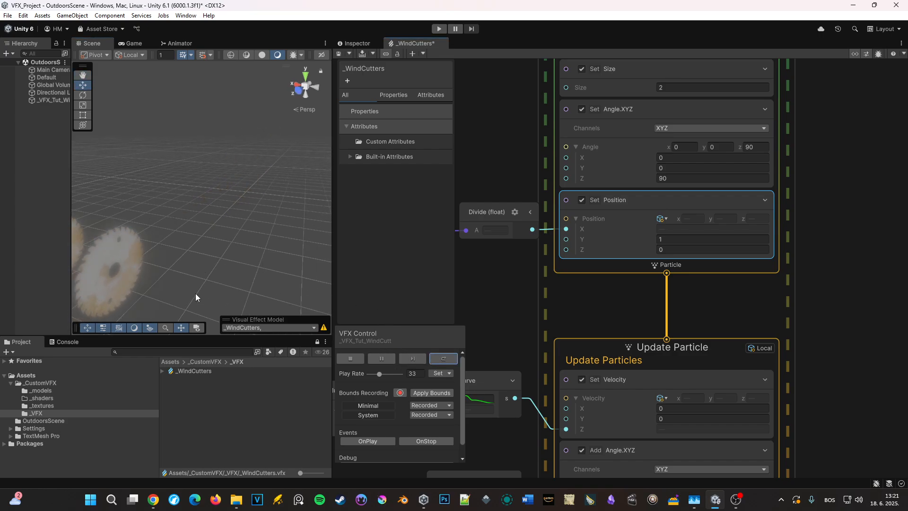
{"action": "middle_click_drag", "start_coordinate": [195, 293], "coordinate": [269, 229]}
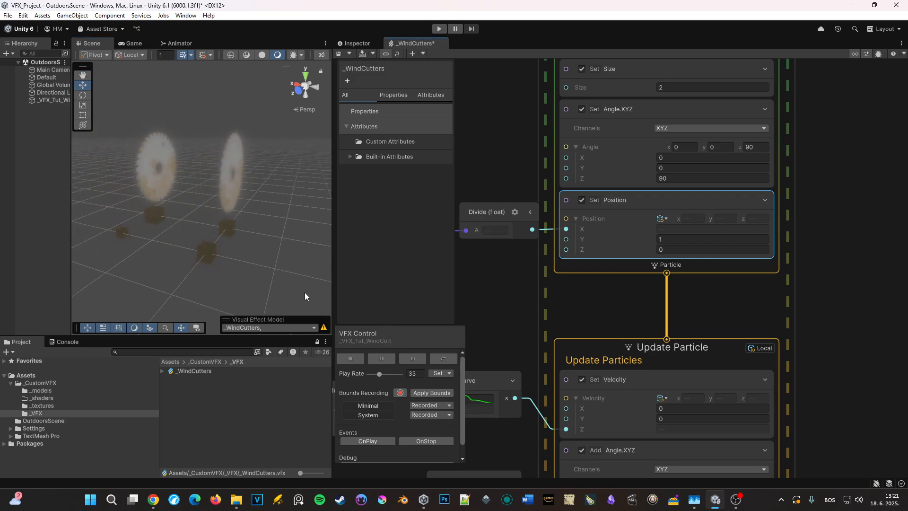
{"action": "left_click", "coordinate": [387, 356]}
Increase the Rate of the Trigger Event Over Distance block in the saw blade system's Update Particle context.
{"action": "middle_click_drag", "start_coordinate": [525, 340], "coordinate": [509, 127]}
{"action": "scroll", "coordinate": [759, 329], "scroll_direction": "down", "scroll_amount": 1}
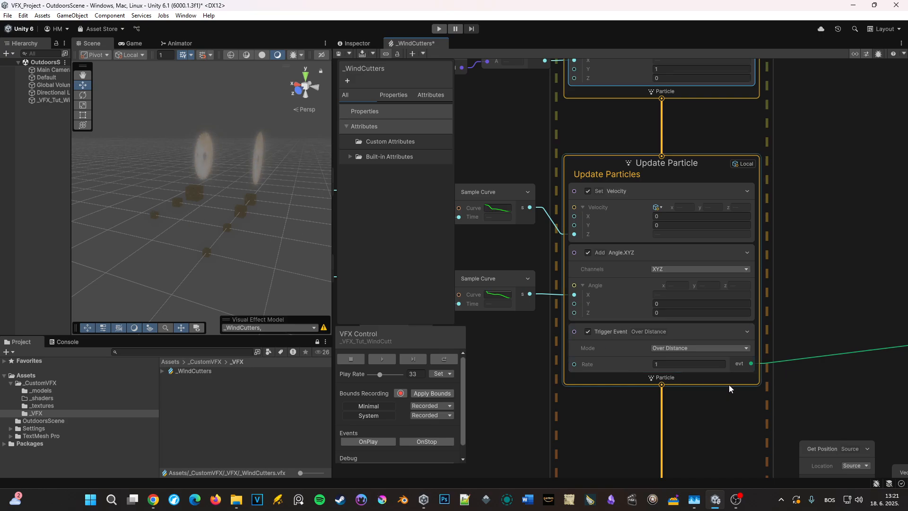
{"action": "left_click", "coordinate": [696, 364]}
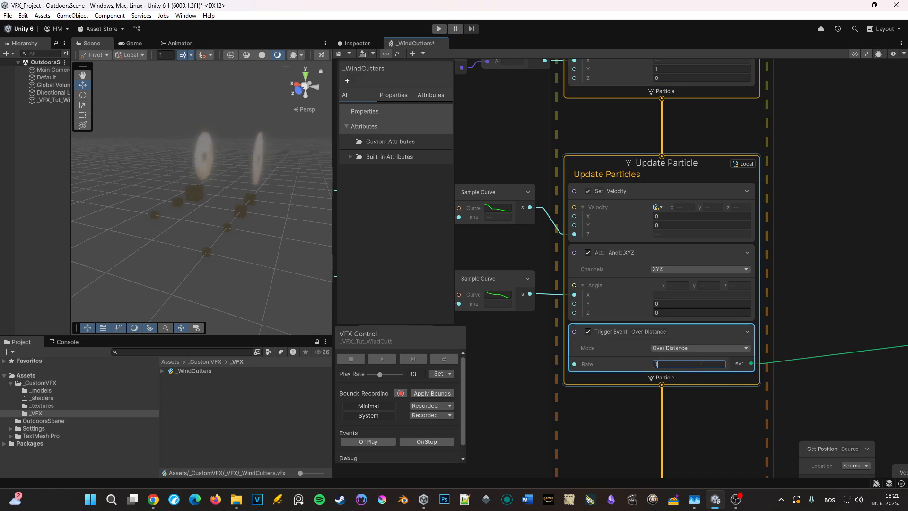
Set the particle capacity of the cube system's Initialize Particle context to 1000 and pause the effect once the cube trails have spawned.
{"action": "scroll", "coordinate": [726, 353], "scroll_direction": "down", "scroll_amount": 3}
{"action": "middle_click_drag", "start_coordinate": [857, 362], "coordinate": [599, 254]}
{"action": "scroll", "coordinate": [777, 303], "scroll_direction": "up", "scroll_amount": 3}
{"action": "left_click", "coordinate": [741, 322]}
{"action": "double_click", "coordinate": [741, 322]}
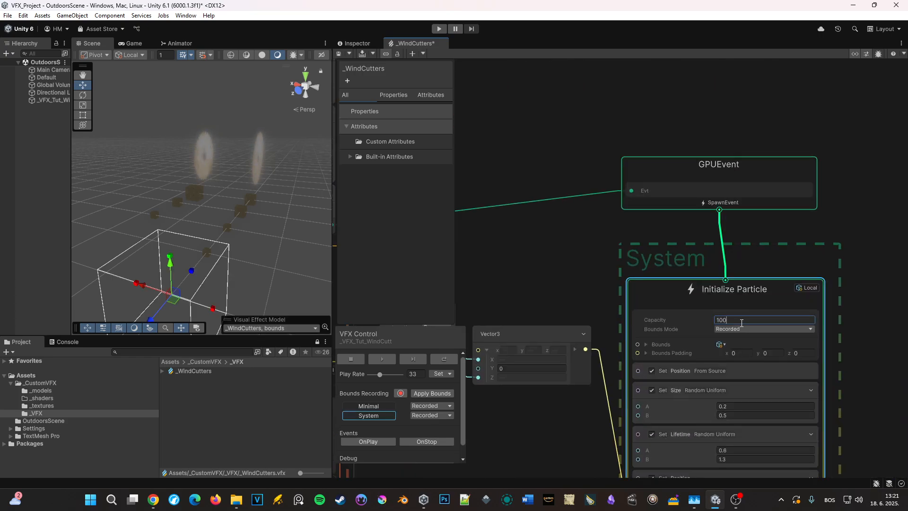
{"action": "type", "text": "1000"}
{"action": "key", "text": "Return"}
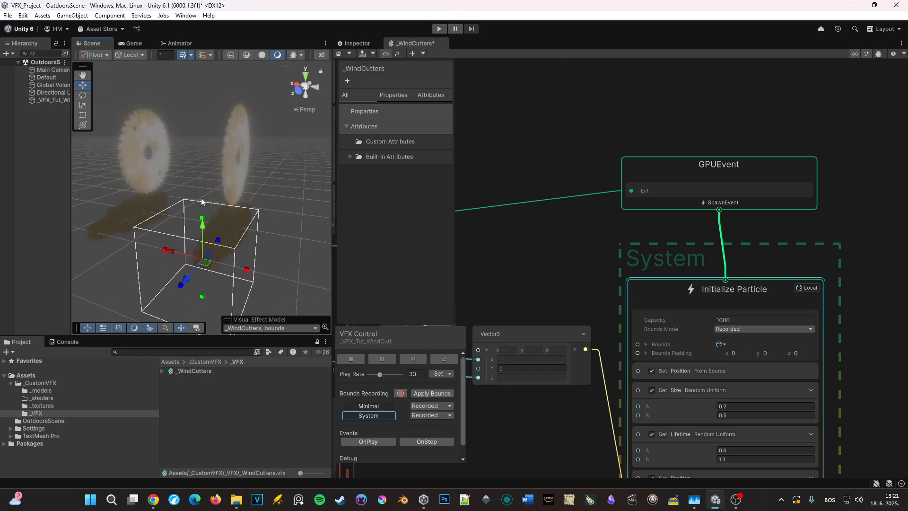
{"action": "left_click", "coordinate": [382, 358]}
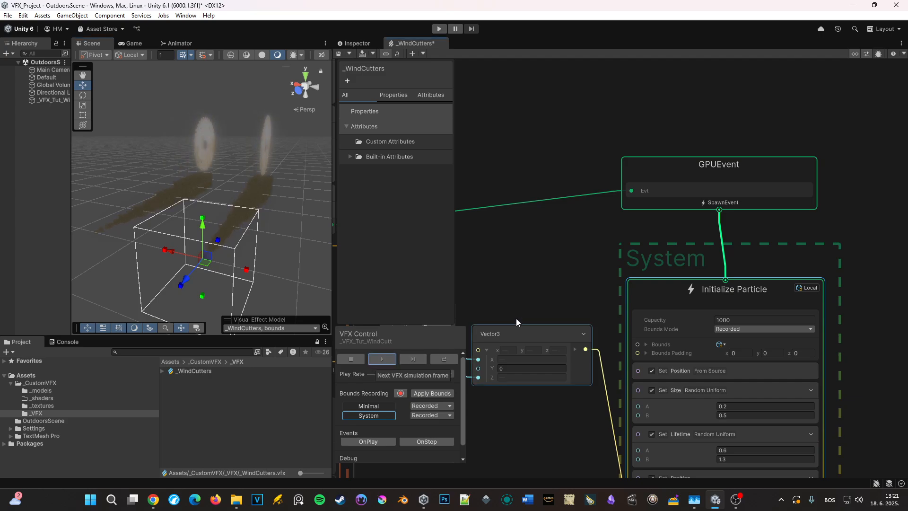
Set the Y value of the cube system's Vector3 node to 0.2, then restart the effect and pause it partway.
{"action": "middle_click_drag", "start_coordinate": [578, 311], "coordinate": [580, 185]}
{"action": "middle_click_drag", "start_coordinate": [563, 362], "coordinate": [618, 352]}
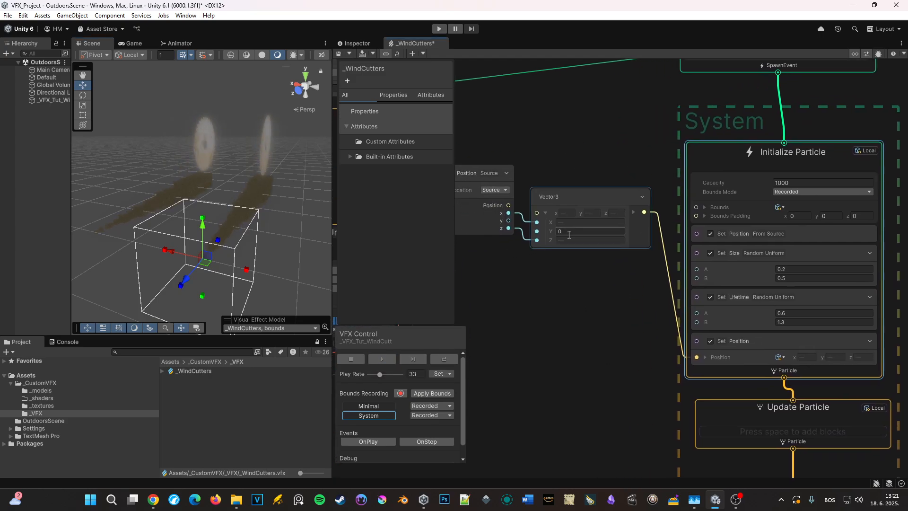
{"action": "left_click", "coordinate": [568, 235]}
{"action": "type", "text": ".2"}
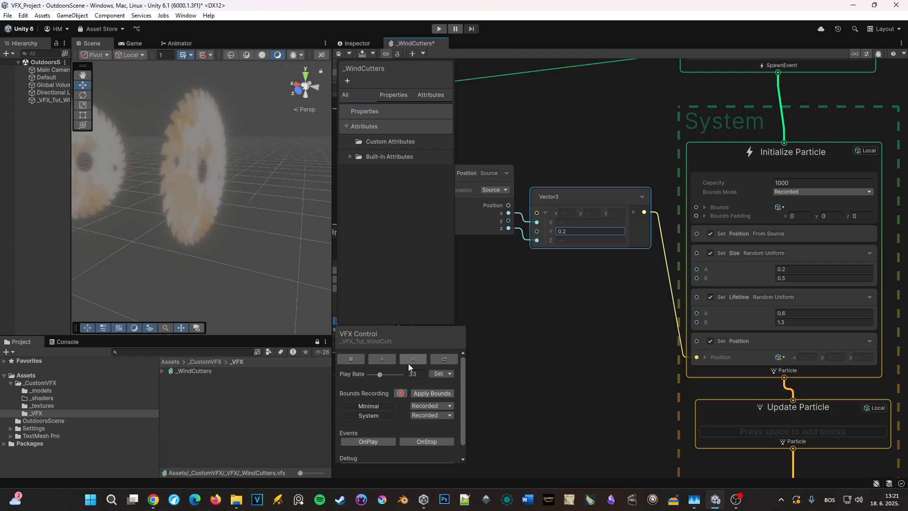
{"action": "left_click", "coordinate": [437, 360]}
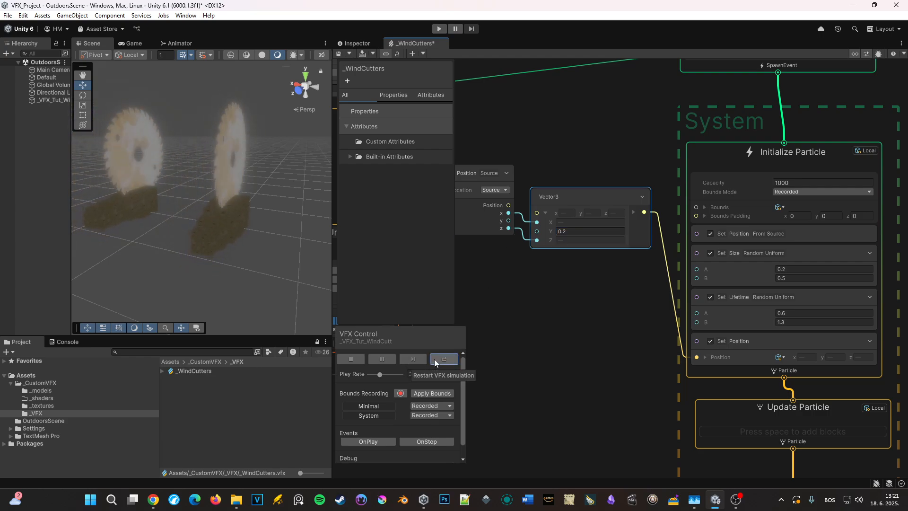
{"action": "left_click", "coordinate": [382, 362]}
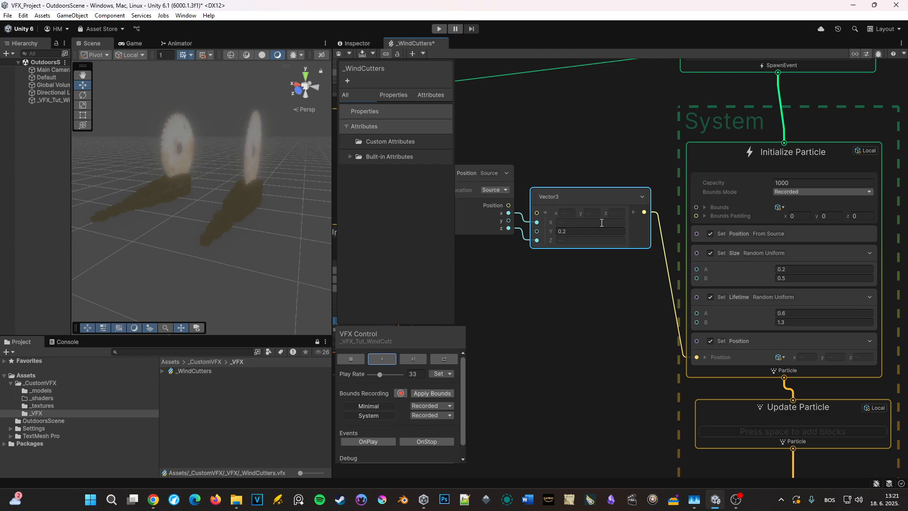
Move the Get Position and Vector3 nodes down, level with the Set Position block of the Initialize Particle context.
{"action": "middle_click_drag", "start_coordinate": [651, 313], "coordinate": [736, 277]}
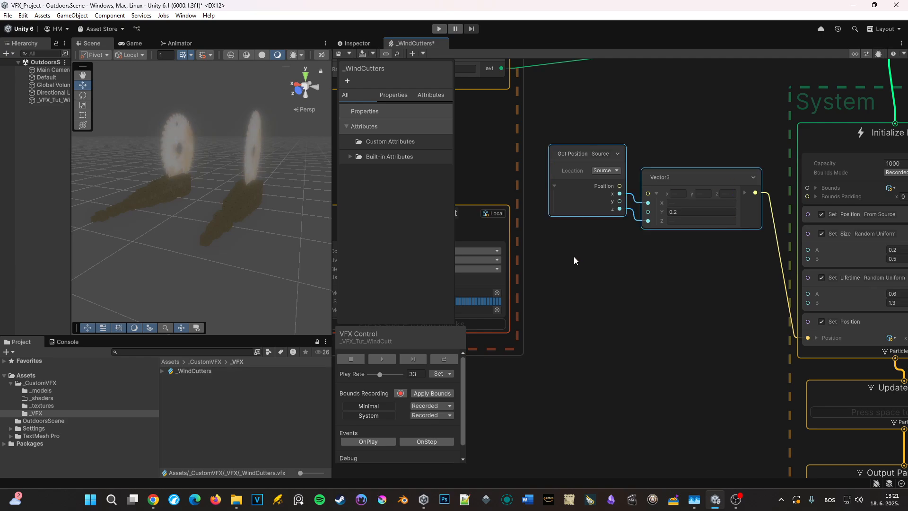
{"action": "left_click_drag", "start_coordinate": [679, 177], "coordinate": [696, 311]}
{"action": "middle_click_drag", "start_coordinate": [830, 337], "coordinate": [724, 297]}
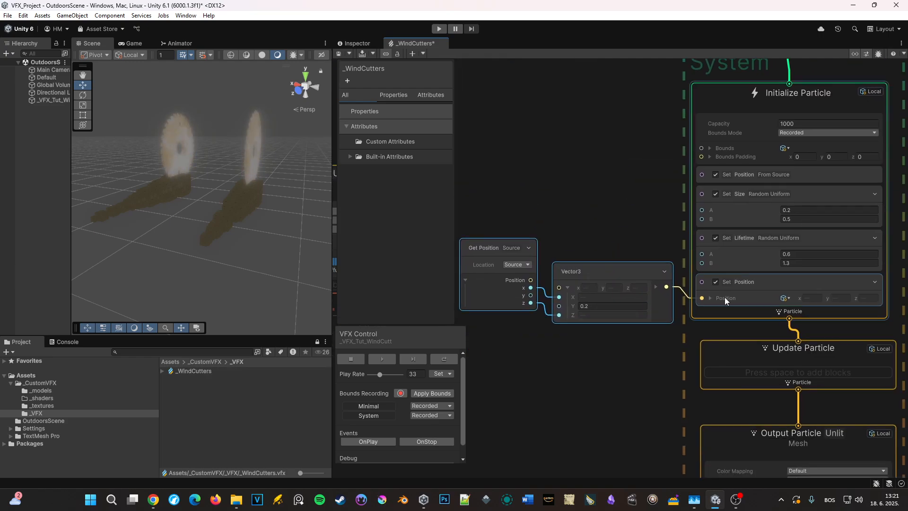
Add a Set Velocity block below Set Position in the second system's Initialize Particle context.
{"action": "left_click", "coordinate": [737, 313]}
{"action": "key", "text": "space"}
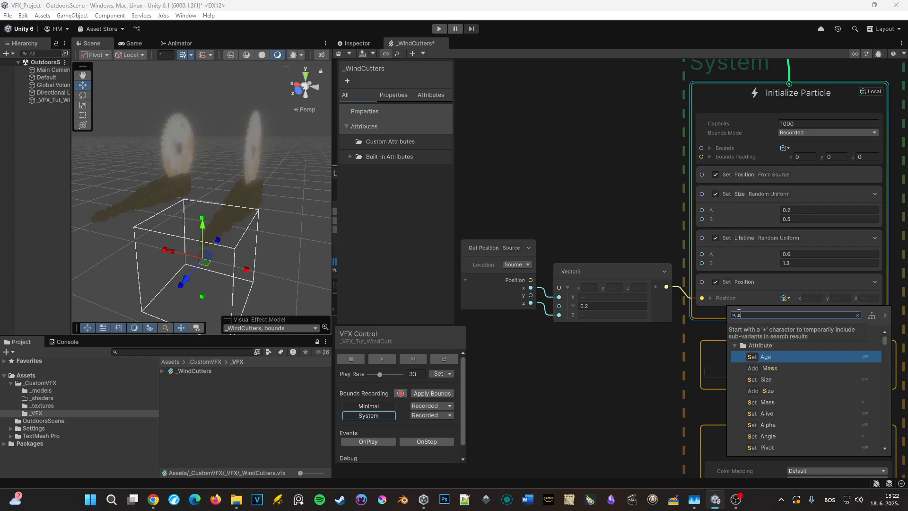
{"action": "type", "text": "velocity"}
{"action": "key", "text": "Return"}
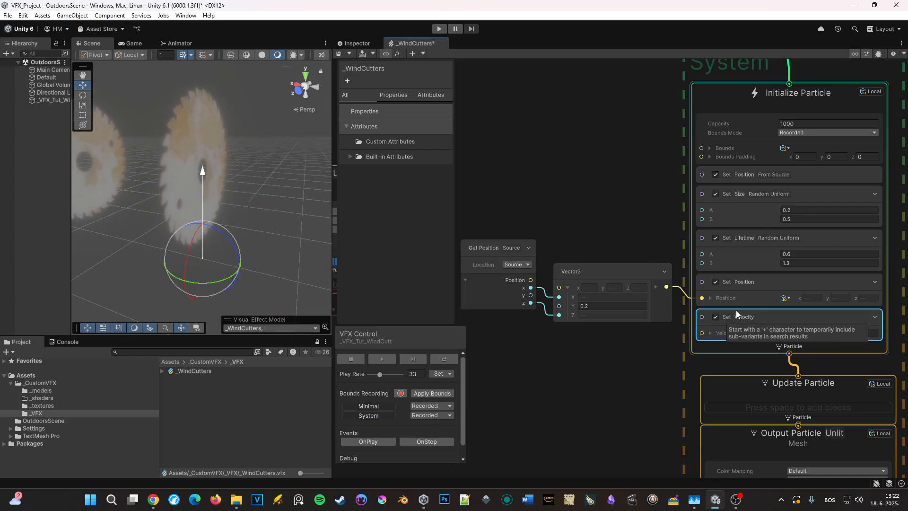
Set the new Set Velocity block's Random option to Per Component and return to the _WindCutters graph.
{"action": "left_click", "coordinate": [357, 43]}
{"action": "left_click", "coordinate": [597, 108]}
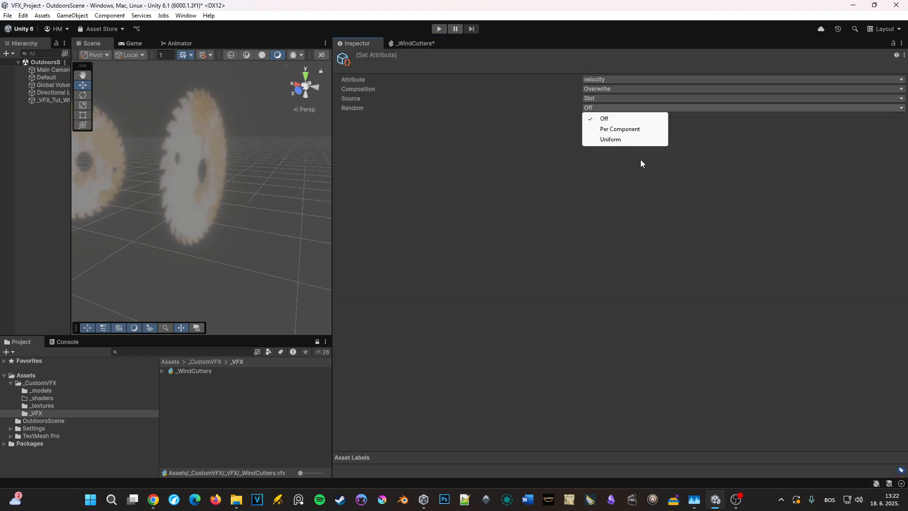
{"action": "left_click", "coordinate": [621, 132]}
{"action": "left_click", "coordinate": [415, 43]}
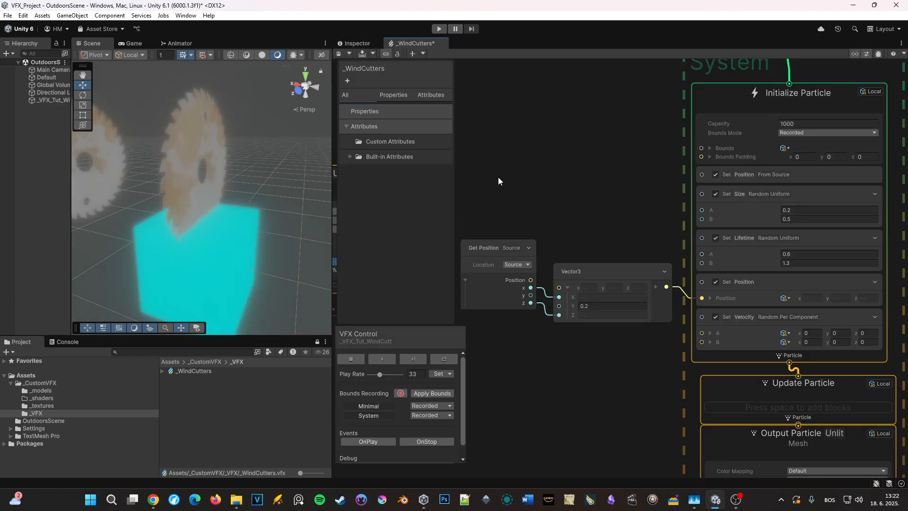
Examine the saw blades' Update Particle context and the curve nodes that drive its Set Velocity block.
{"action": "scroll", "coordinate": [648, 196], "scroll_direction": "down", "scroll_amount": 2}
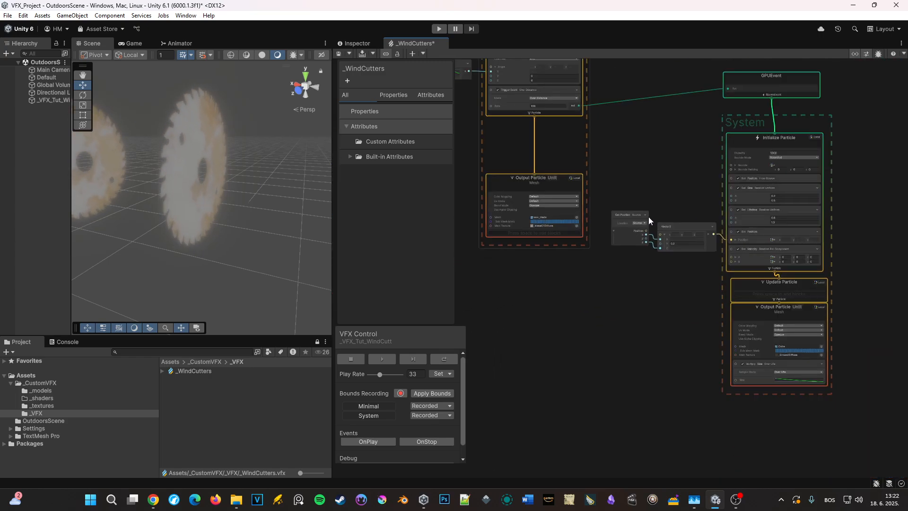
{"action": "scroll", "coordinate": [649, 195], "scroll_direction": "down", "scroll_amount": 1}
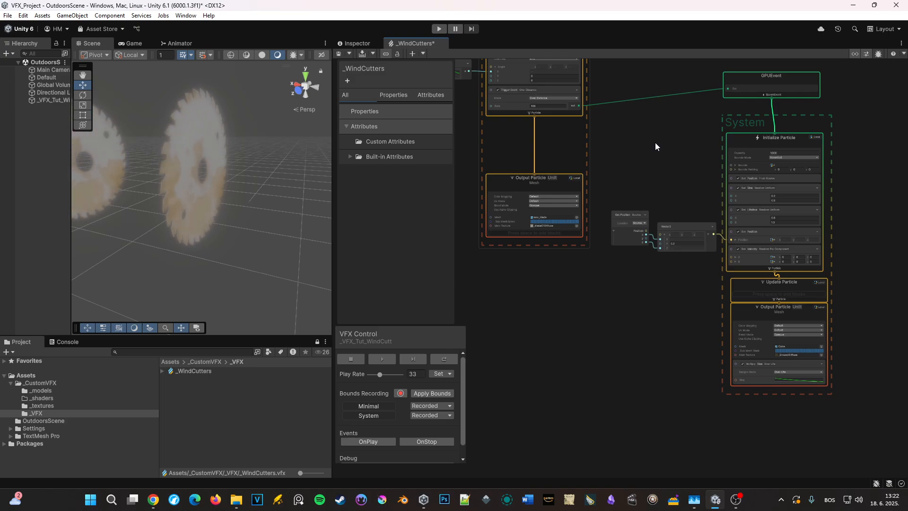
{"action": "middle_click_drag", "start_coordinate": [655, 144], "coordinate": [676, 344]}
{"action": "middle_click_drag", "start_coordinate": [633, 91], "coordinate": [691, 235]}
{"action": "scroll", "coordinate": [653, 197], "scroll_direction": "up", "scroll_amount": 3}
{"action": "middle_click_drag", "start_coordinate": [730, 314], "coordinate": [777, 173]}
{"action": "middle_click_drag", "start_coordinate": [863, 424], "coordinate": [865, 275]}
{"action": "middle_click_drag", "start_coordinate": [476, 365], "coordinate": [507, 367]}
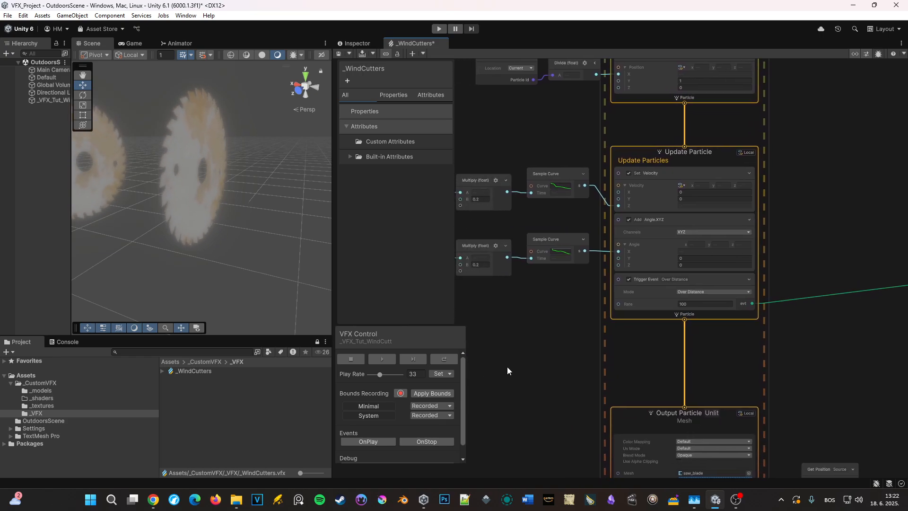
{"action": "scroll", "coordinate": [617, 211], "scroll_direction": "up", "scroll_amount": 2}
{"action": "middle_click_drag", "start_coordinate": [532, 215], "coordinate": [648, 220]}
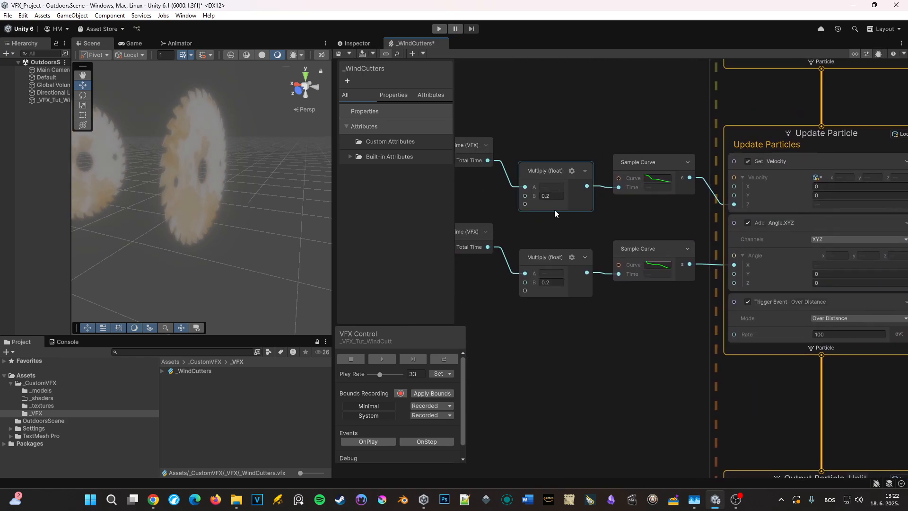
{"action": "middle_click_drag", "start_coordinate": [746, 212], "coordinate": [660, 217]}
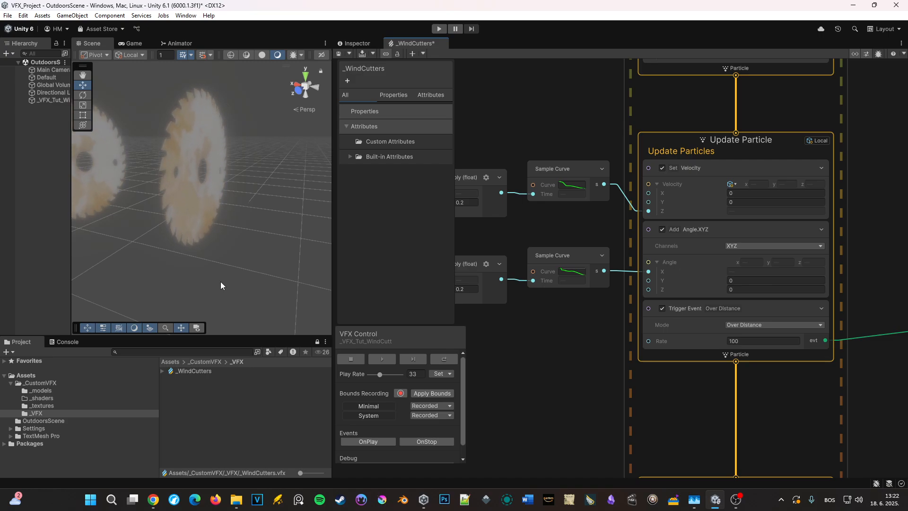
Set the Z component of the Initialize Particle context's random velocity to 2 for A and 5 for B.
{"action": "scroll", "coordinate": [775, 392], "scroll_direction": "down", "scroll_amount": 5}
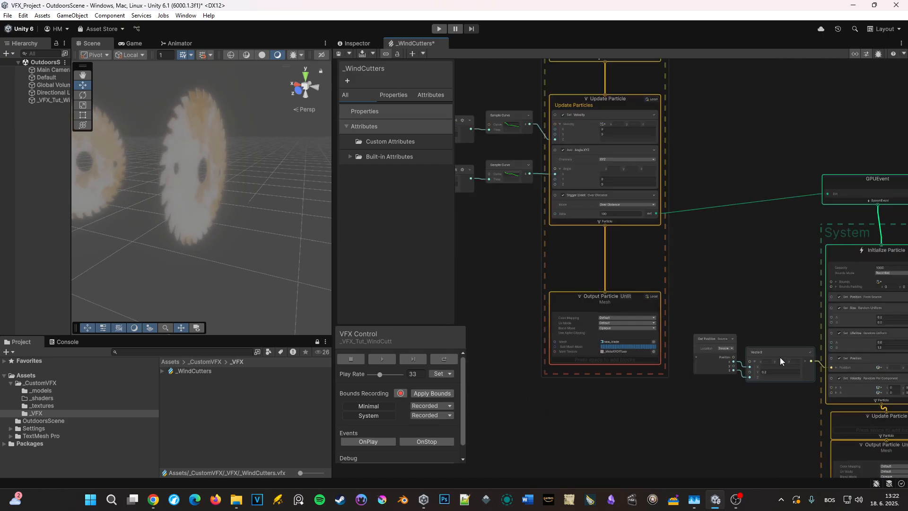
{"action": "middle_click_drag", "start_coordinate": [775, 310], "coordinate": [473, 175]}
{"action": "scroll", "coordinate": [727, 236], "scroll_direction": "up", "scroll_amount": 5}
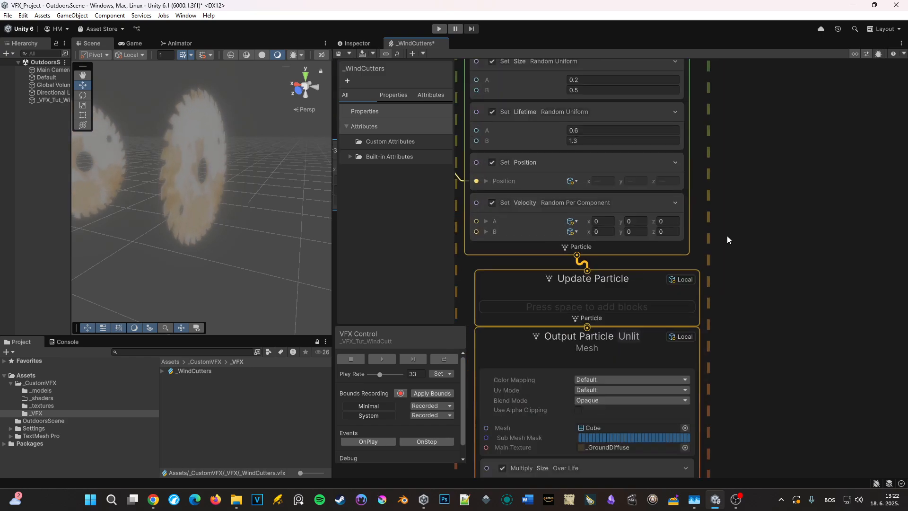
{"action": "left_click", "coordinate": [671, 222]}
{"action": "type", "text": "2"}
{"action": "left_click", "coordinate": [674, 230]}
{"action": "type", "text": "5"}
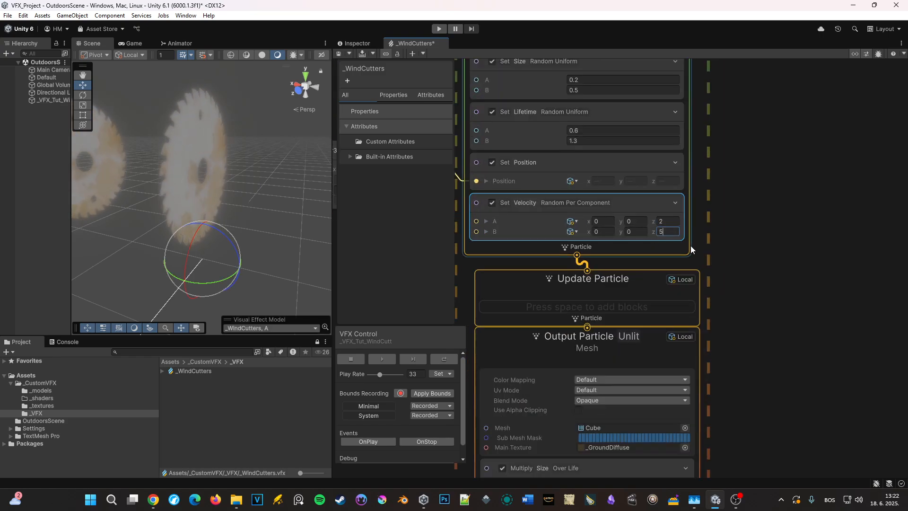
Restart the VFX simulation and pause it to check how the debris trails the blades.
{"action": "scroll", "coordinate": [690, 245], "scroll_direction": "down", "scroll_amount": 3}
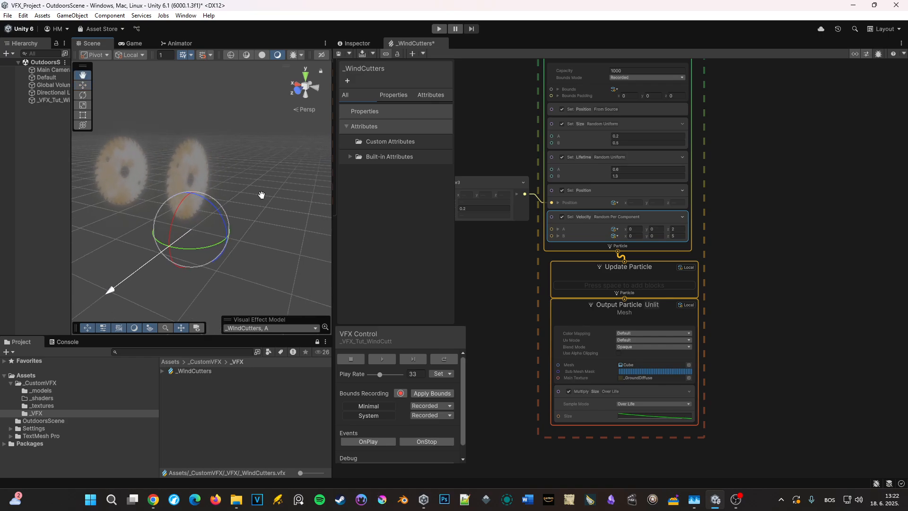
{"action": "left_click", "coordinate": [444, 359]}
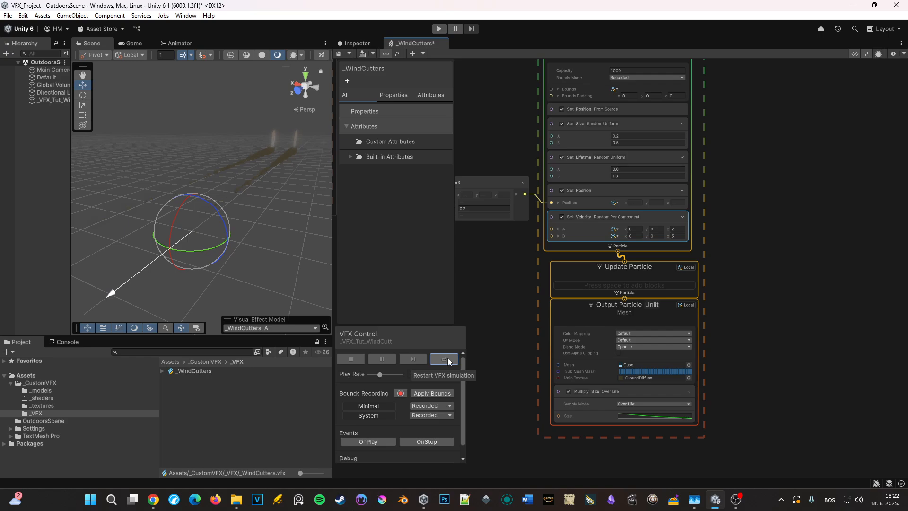
{"action": "left_click", "coordinate": [393, 358]}
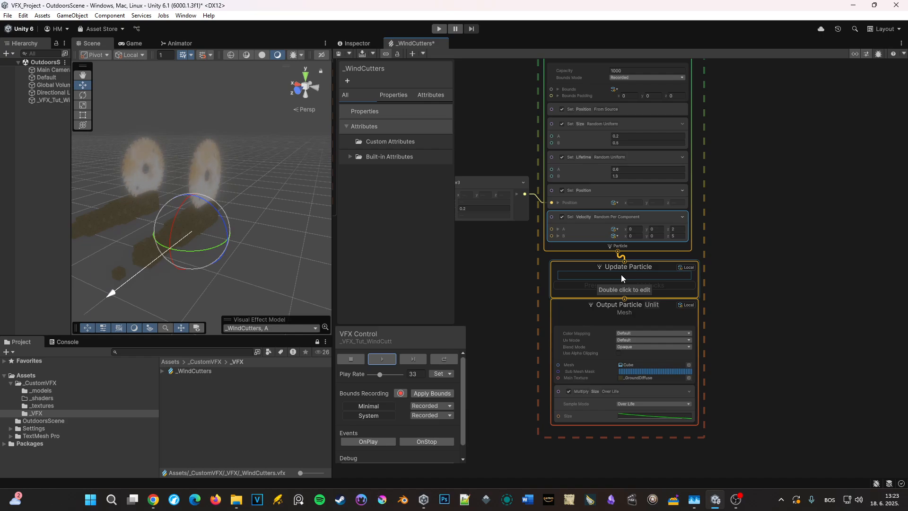
Set the Y component of the Set Velocity block to 2 for A and 3 for B.
{"action": "scroll", "coordinate": [622, 278], "scroll_direction": "up", "scroll_amount": 3}
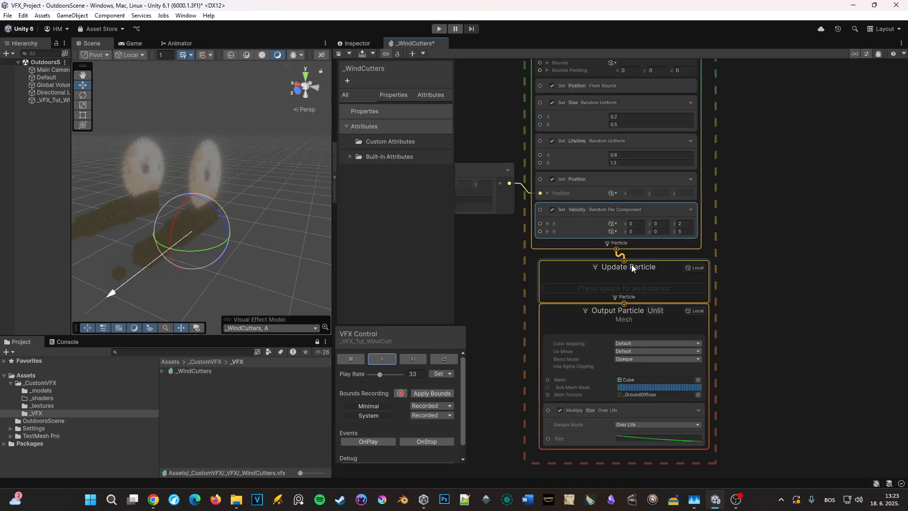
{"action": "left_click", "coordinate": [667, 211]}
{"action": "type", "text": "2"}
{"action": "left_click", "coordinate": [669, 223]}
{"action": "type", "text": "3"}
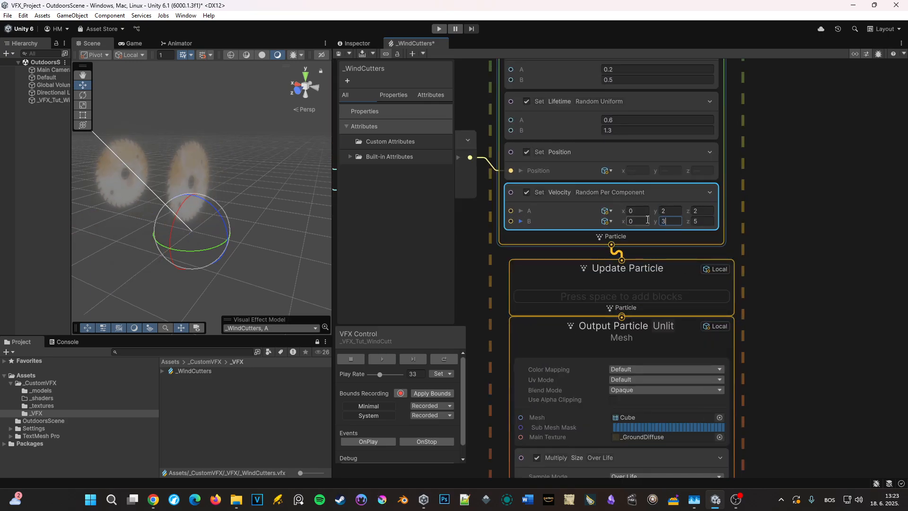
Set the X component of the Set Velocity block to -2 for A and 2 for B.
{"action": "left_click", "coordinate": [638, 213]}
{"action": "type", "text": "1"}
{"action": "left_click", "coordinate": [640, 223]}
{"action": "type", "text": "2"}
{"action": "left_click", "coordinate": [637, 211]}
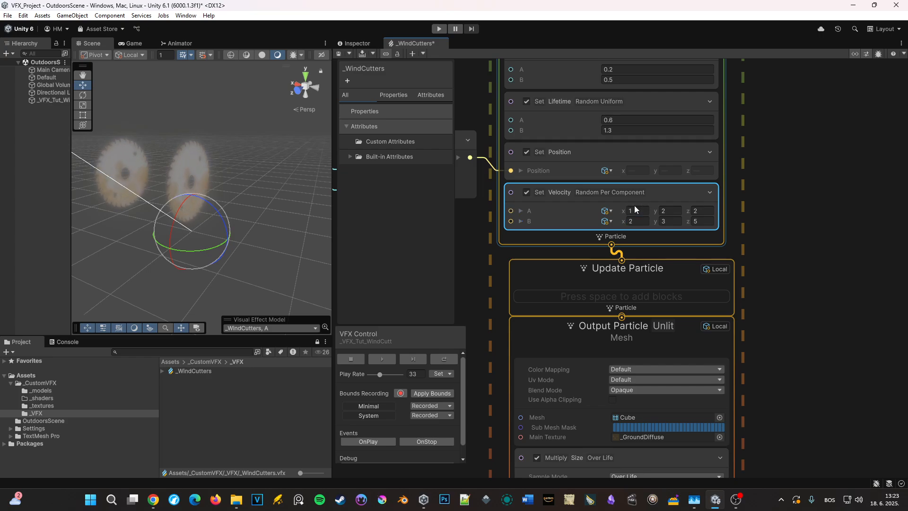
{"action": "type", "text": "-2"}
{"action": "key", "text": "Return"}
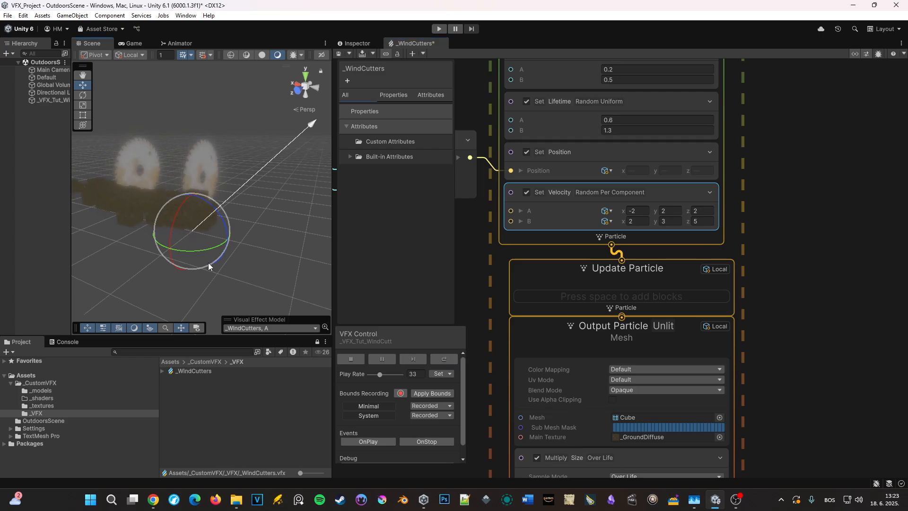
Replay the simulation from an angled scene view to check the spread of the debris particles.
{"action": "left_click_drag", "start_coordinate": [207, 262], "coordinate": [235, 289], "text": "alt"}
{"action": "middle_click_drag", "start_coordinate": [225, 215], "coordinate": [237, 248]}
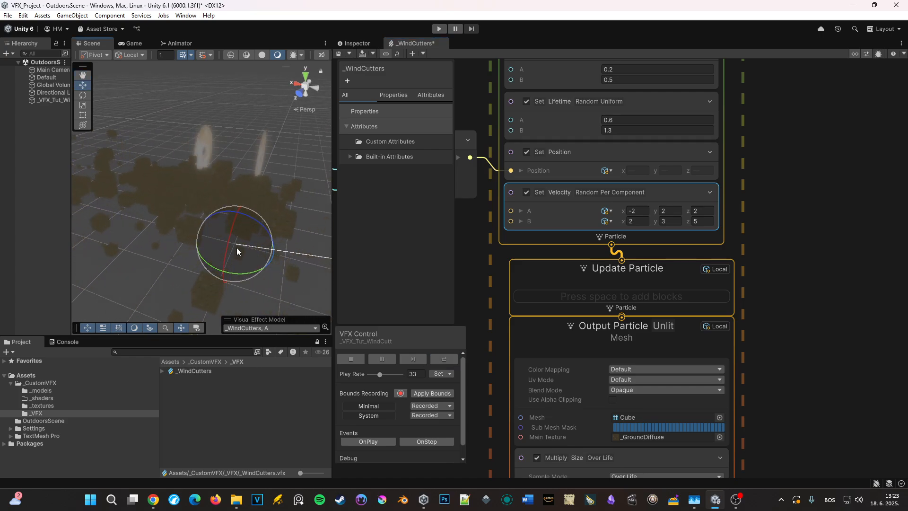
{"action": "key", "text": "w"}
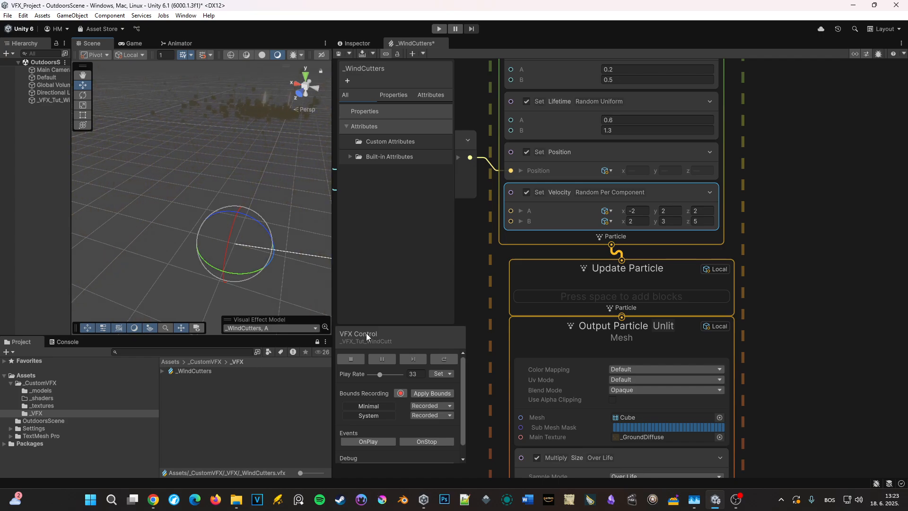
{"action": "left_click", "coordinate": [451, 361]}
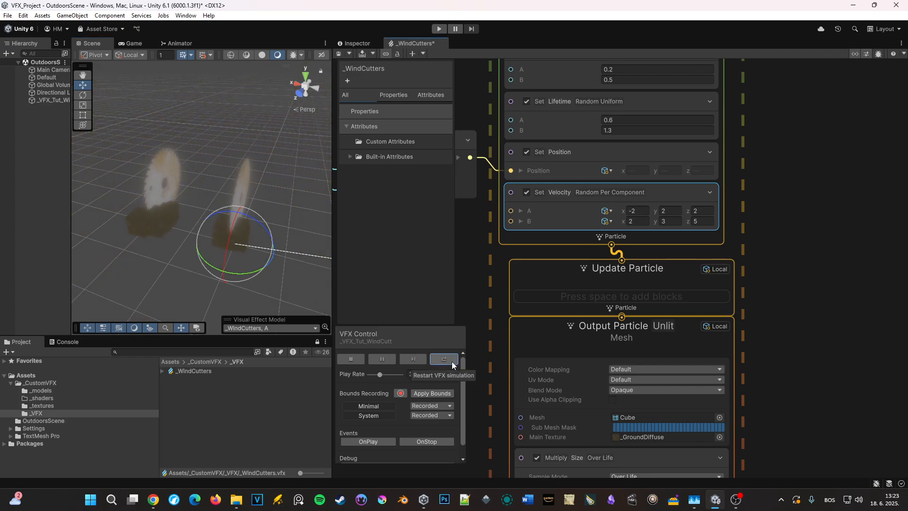
{"action": "left_click", "coordinate": [394, 358]}
Set the Set Size block's random range to 0.15 for A and 0.3 for B.
{"action": "middle_click_drag", "start_coordinate": [758, 186], "coordinate": [795, 262]}
{"action": "left_click", "coordinate": [657, 145]}
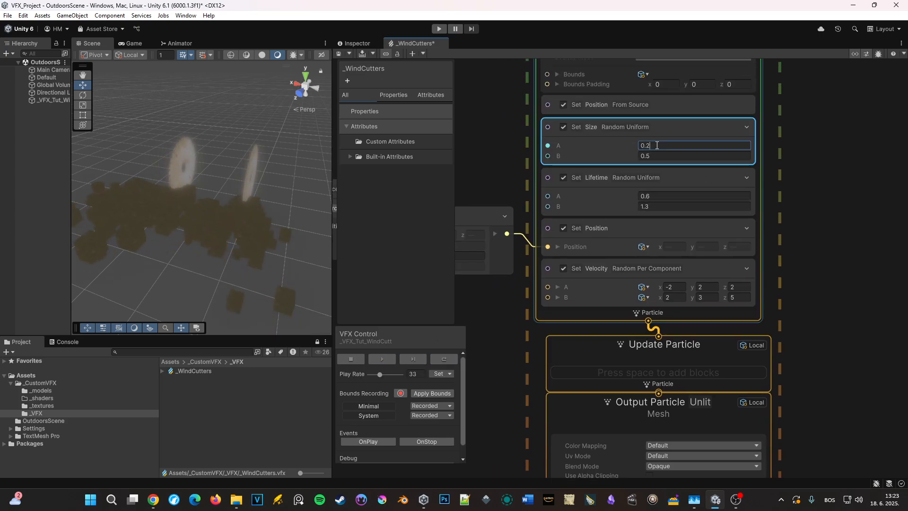
{"action": "type", "text": "0.15"}
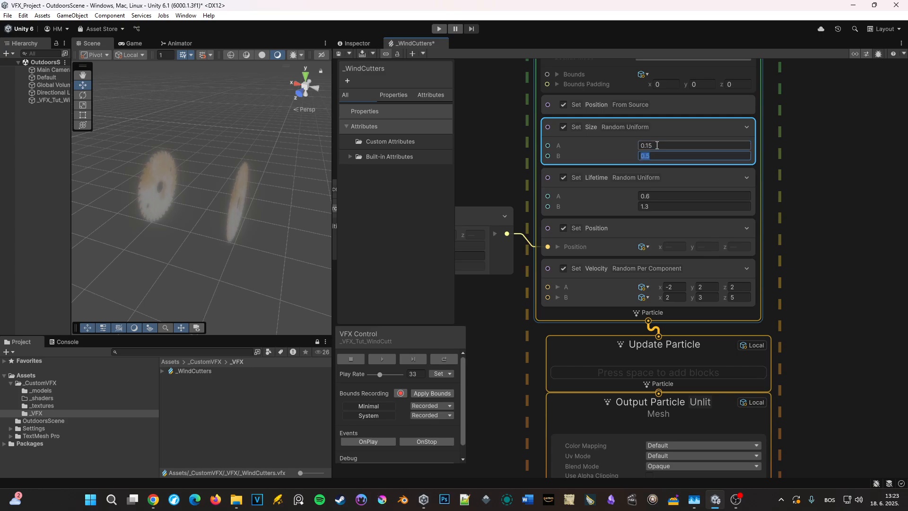
{"action": "key", "text": "Tab"}
{"action": "type", "text": "0.3"}
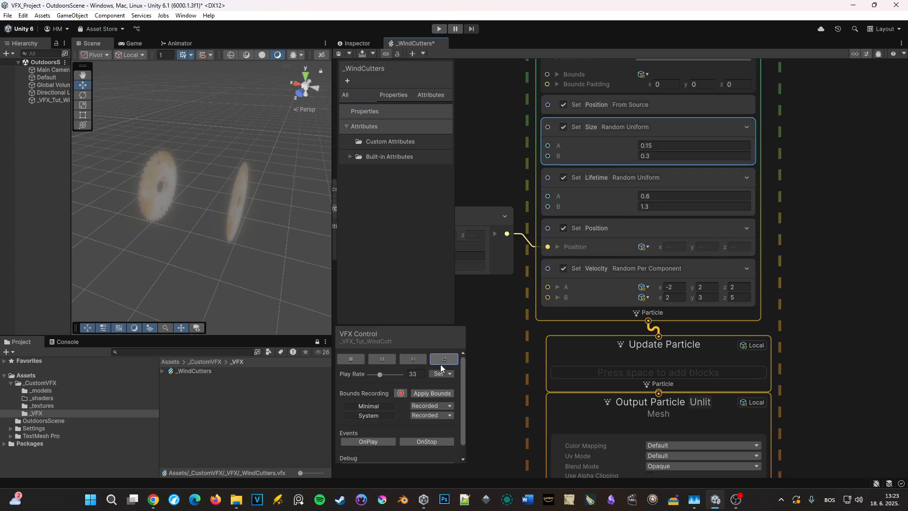
Play and pause the simulation from different viewing angles to inspect the resized debris particles.
{"action": "left_click", "coordinate": [382, 358]}
{"action": "middle_click_drag", "start_coordinate": [285, 313], "coordinate": [246, 275]}
{"action": "left_click_drag", "start_coordinate": [247, 275], "coordinate": [175, 236], "text": "alt"}
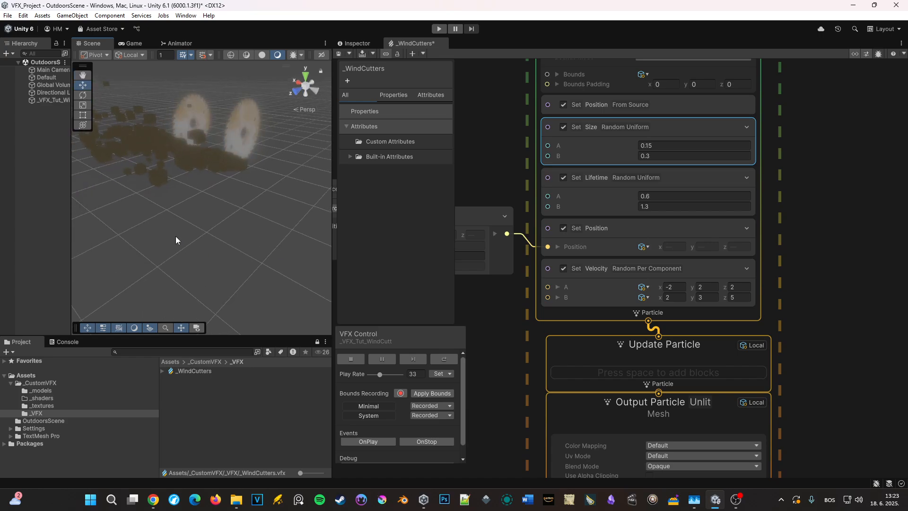
{"action": "middle_click_drag", "start_coordinate": [189, 232], "coordinate": [199, 251]}
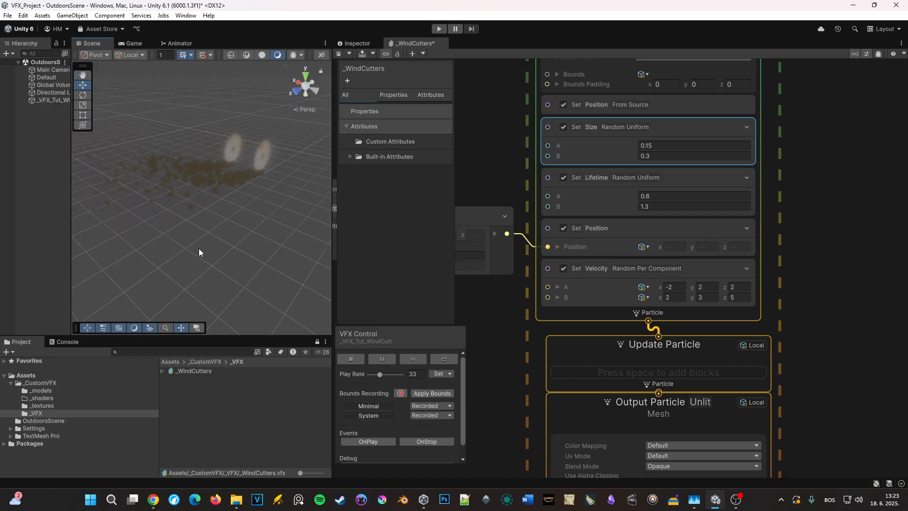
{"action": "left_click", "coordinate": [391, 358]}
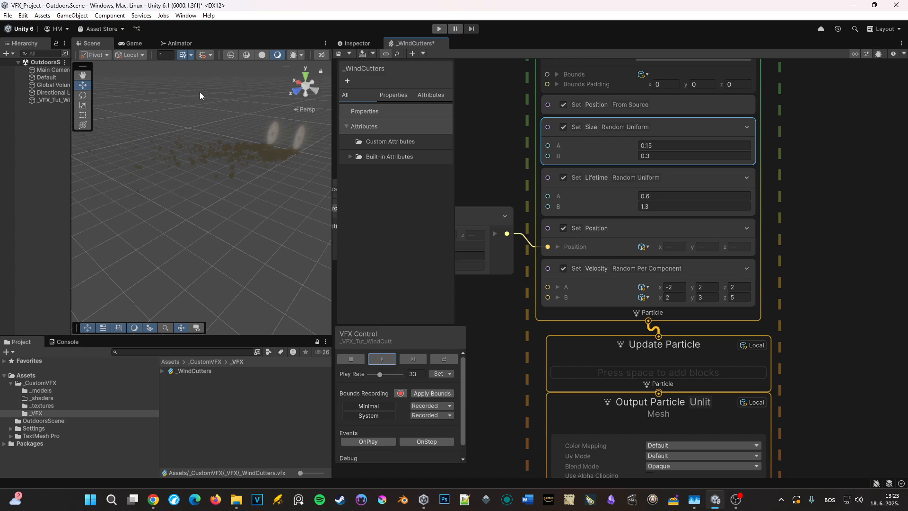
{"action": "left_click", "coordinate": [381, 358]}
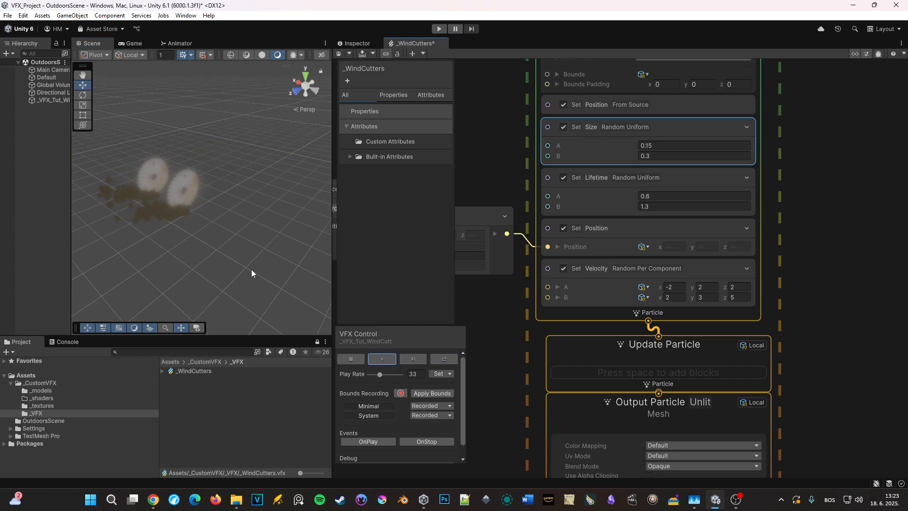
Set the simulation play rate to 100, restart the effect, and pause it while the blades are moving.
{"action": "left_click", "coordinate": [415, 374]}
{"action": "type", "text": "100"}
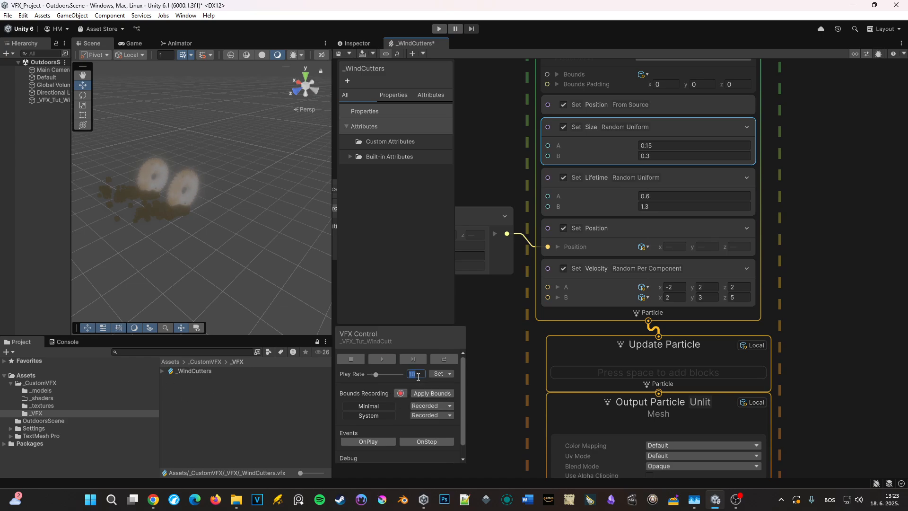
{"action": "left_click", "coordinate": [445, 360]}
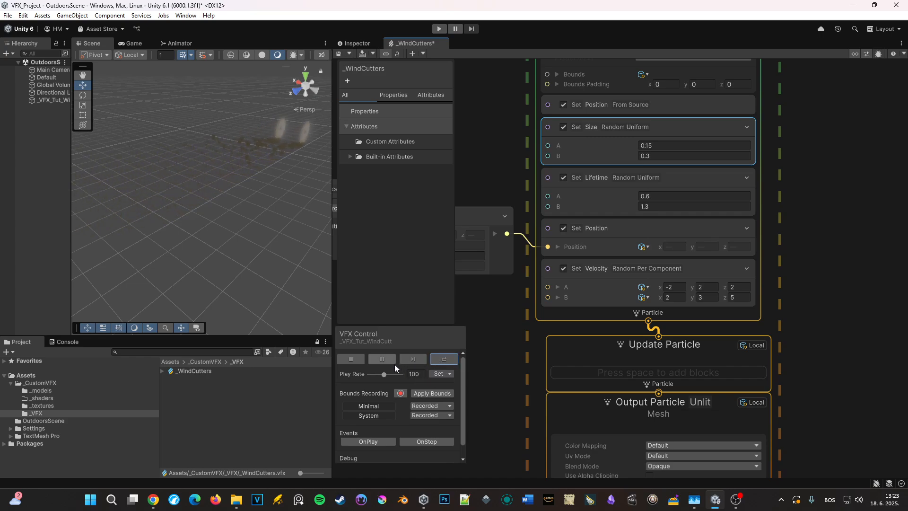
{"action": "left_click", "coordinate": [381, 359]}
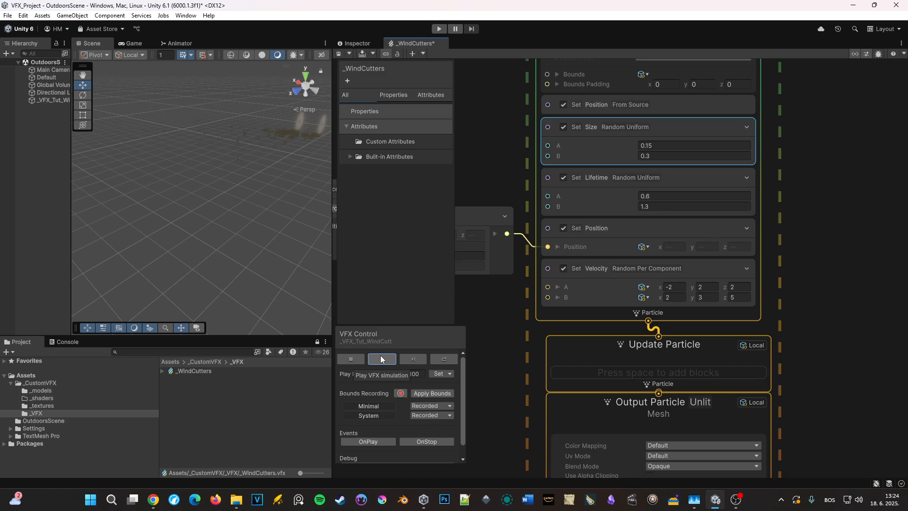
Set the Set Lifetime block's random range to 1.6 for A and 2.3 for B.
{"action": "left_click", "coordinate": [653, 196]}
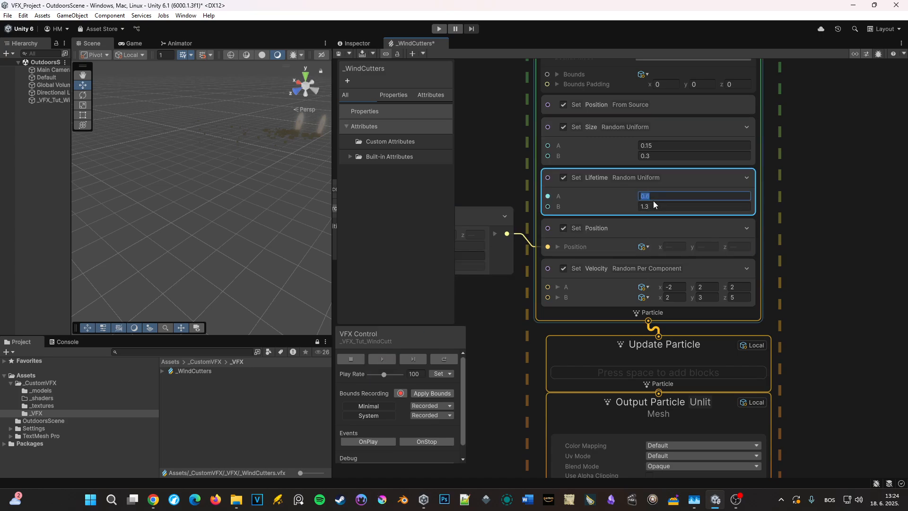
{"action": "type", "text": "1.6"}
{"action": "key", "text": "Tab"}
{"action": "type", "text": "2.3"}
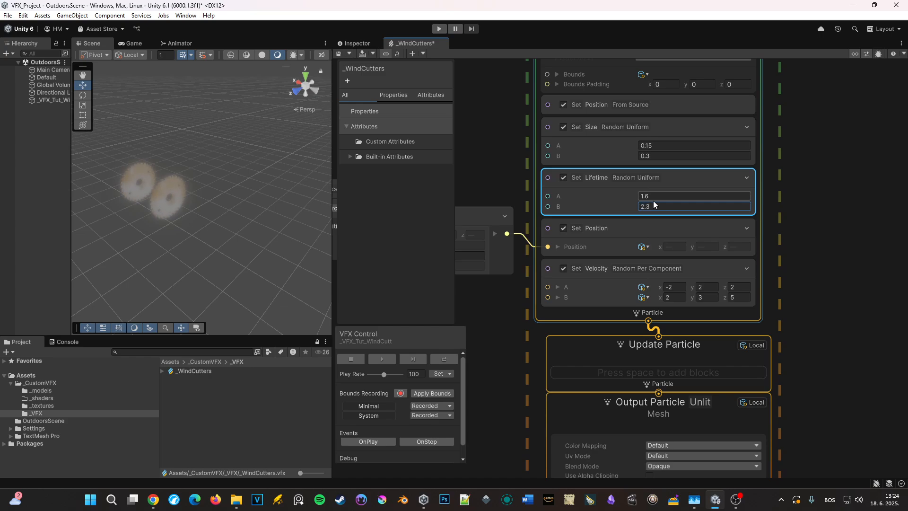
Move the Output Particle context down to make room and add a Gravity block to the debris system's Update Particle context.
{"action": "middle_click_drag", "start_coordinate": [829, 460], "coordinate": [856, 254]}
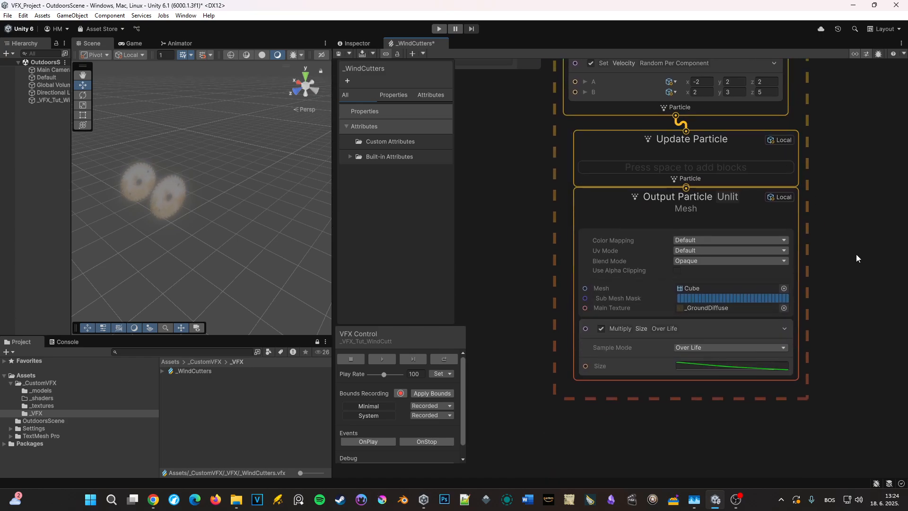
{"action": "scroll", "coordinate": [856, 257], "scroll_direction": "down", "scroll_amount": 3}
{"action": "left_click_drag", "start_coordinate": [731, 225], "coordinate": [717, 311]}
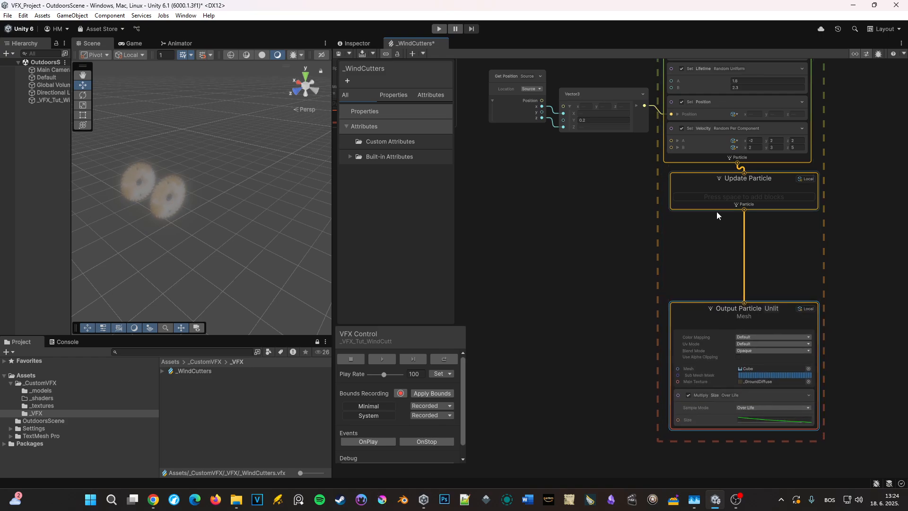
{"action": "left_click_drag", "start_coordinate": [710, 191], "coordinate": [706, 197]}
{"action": "key", "text": "space"}
{"action": "type", "text": "gra"}
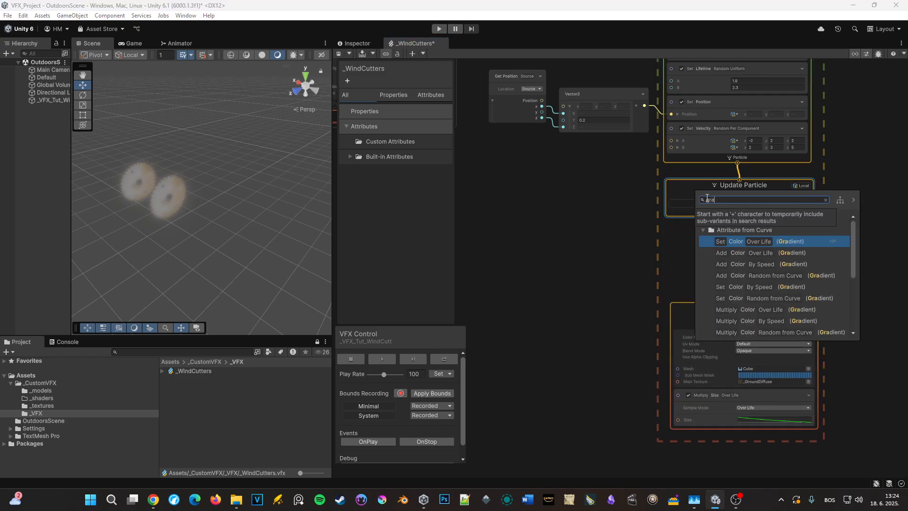
{"action": "type", "text": "v"}
{"action": "key", "text": "Return"}
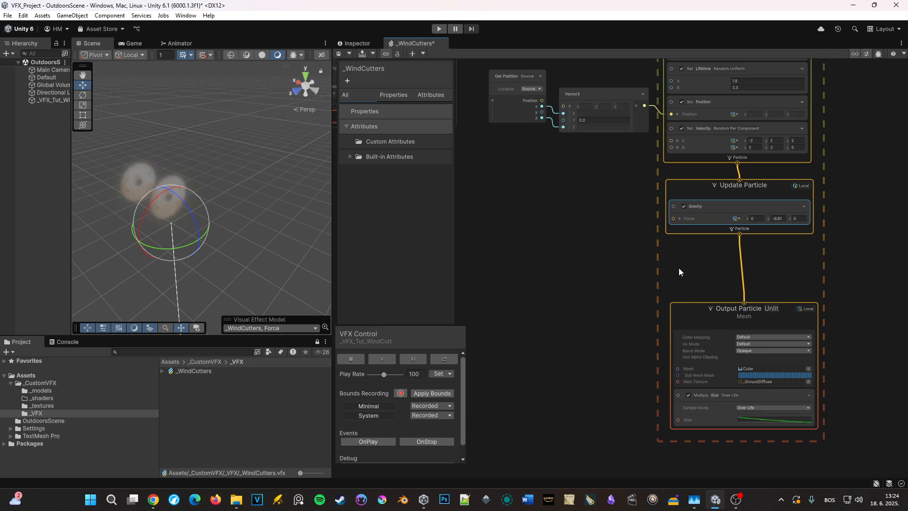
Set the Gravity block's Y force to -7 and restart the simulation.
{"action": "left_click", "coordinate": [443, 361]}
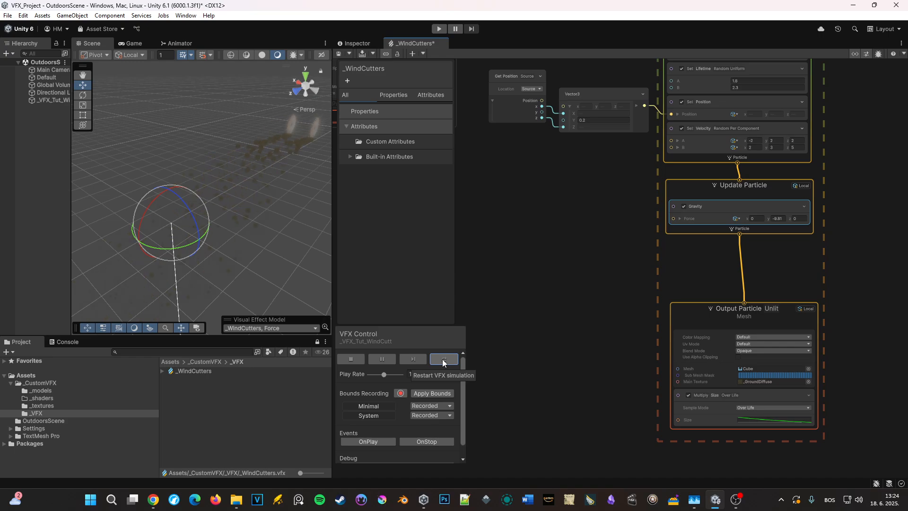
{"action": "left_click", "coordinate": [382, 359]}
{"action": "scroll", "coordinate": [781, 222], "scroll_direction": "up", "scroll_amount": 2}
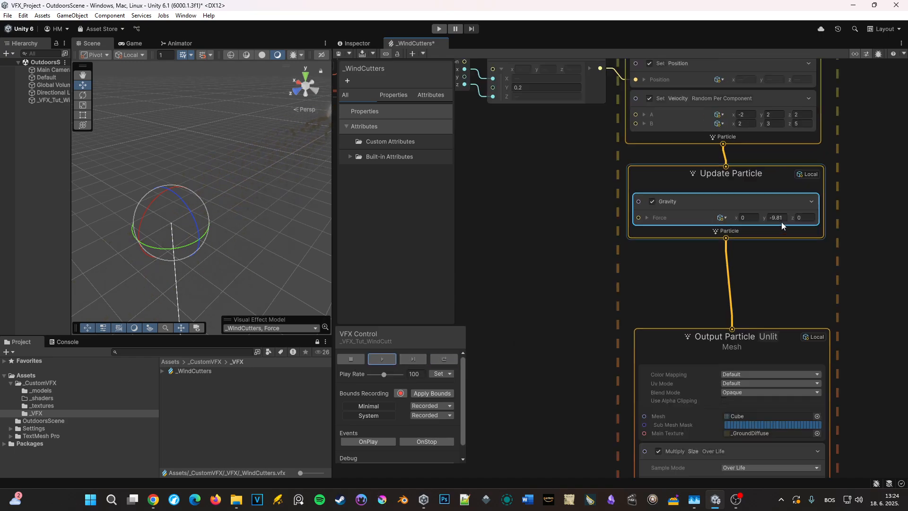
{"action": "scroll", "coordinate": [781, 222], "scroll_direction": "up", "scroll_amount": 1}
{"action": "left_click", "coordinate": [782, 218]}
{"action": "type", "text": "-7"}
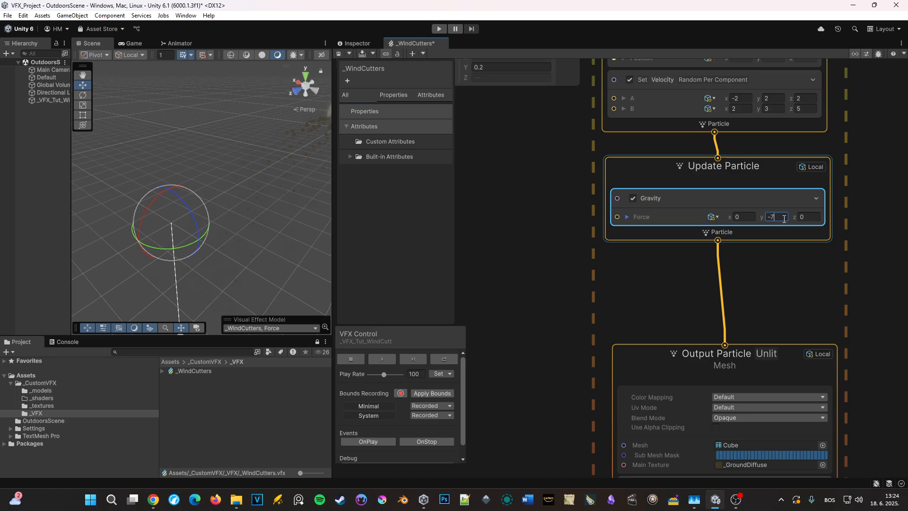
{"action": "left_click", "coordinate": [569, 290]}
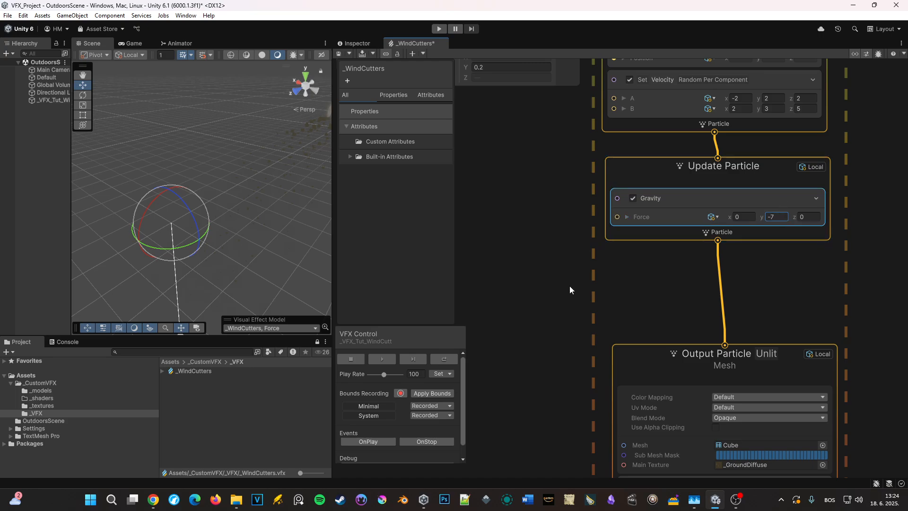
{"action": "left_click", "coordinate": [446, 359]}
Add a Collision Shape block with the Plane shape to Update Particle, below the Gravity block.
{"action": "left_click", "coordinate": [638, 237]}
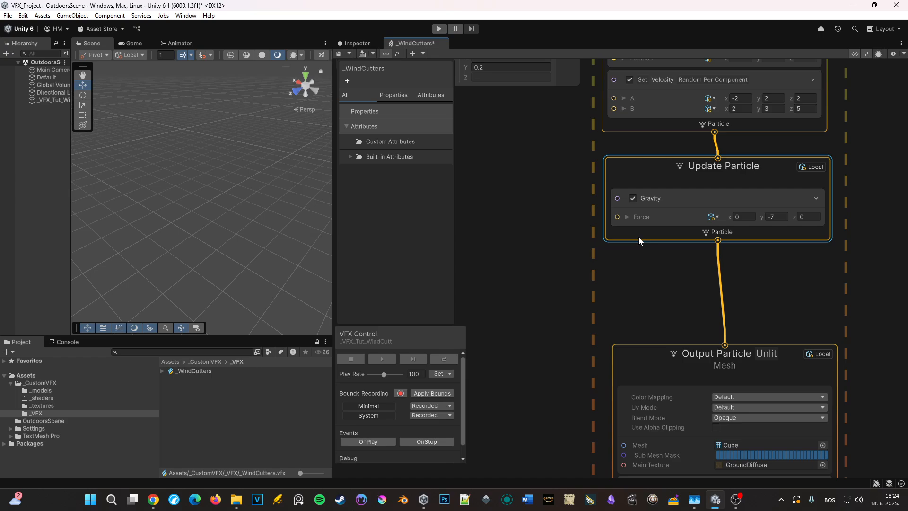
{"action": "key", "text": "space"}
{"action": "type", "text": "colli"}
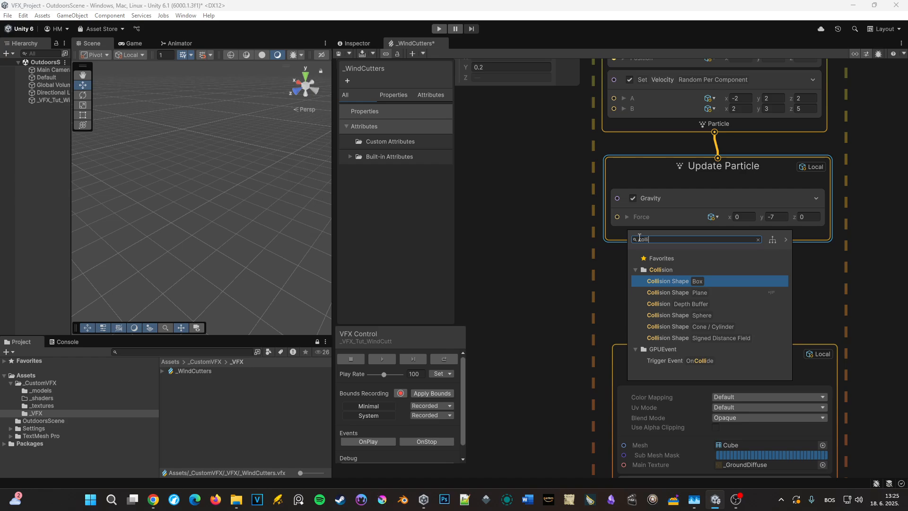
{"action": "key", "text": "Down"}
{"action": "key", "text": "Return"}
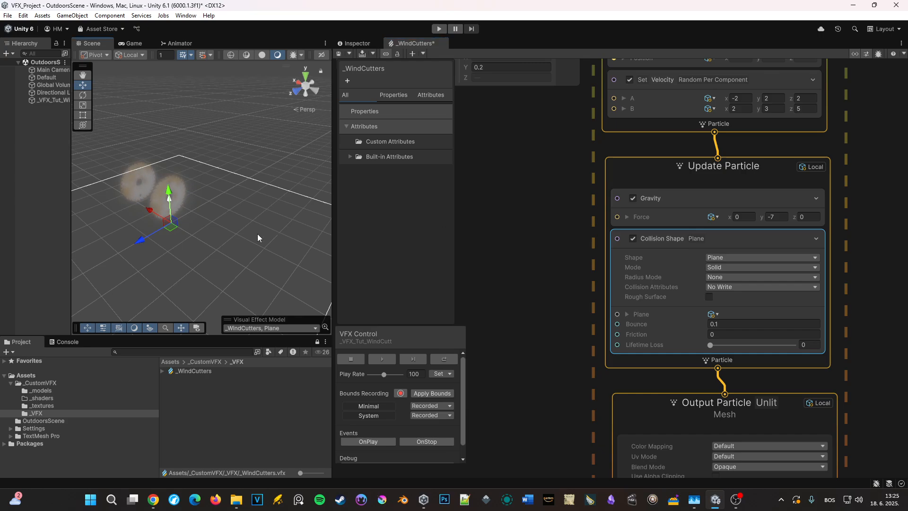
{"action": "middle_click_drag", "start_coordinate": [257, 234], "coordinate": [295, 181]}
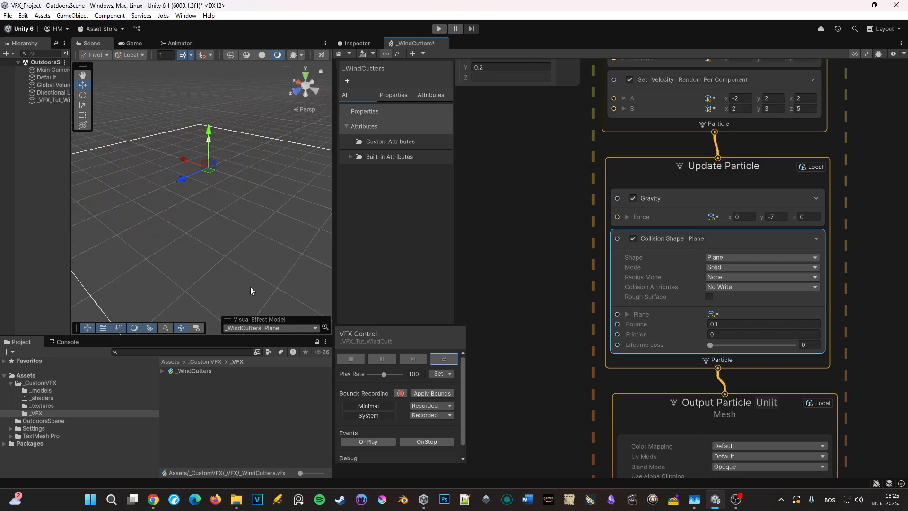
Set the Set Lifetime block's random range to 2.5 for A and 0.3 for B.
{"action": "middle_click_drag", "start_coordinate": [860, 163], "coordinate": [858, 422]}
{"action": "left_click", "coordinate": [732, 265]}
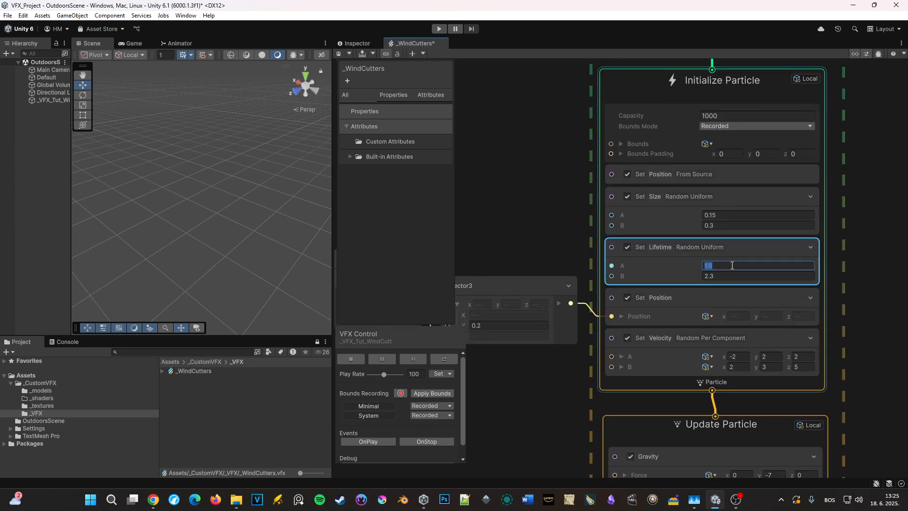
{"action": "type", "text": "2.5"}
{"action": "key", "text": "Tab"}
{"action": "type", "text": ".3"}
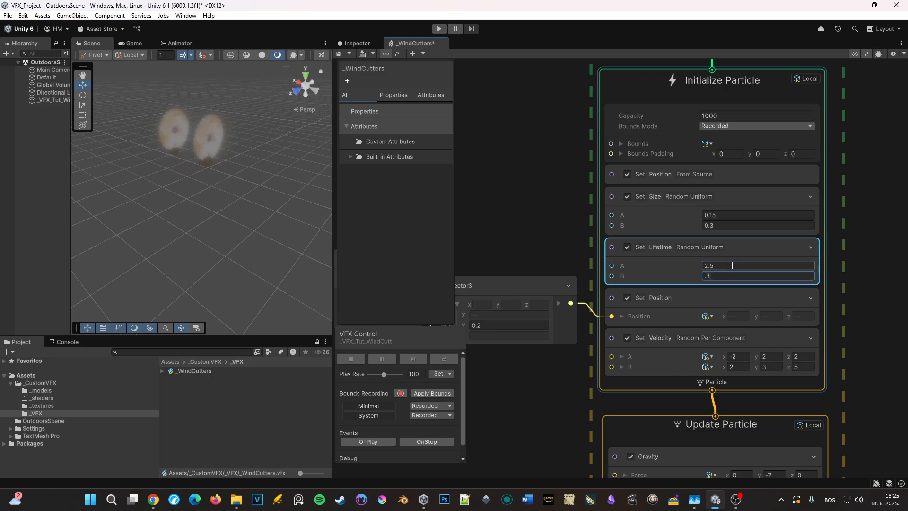
Restart the simulation, slow the play rate to 29, and inspect the debris hitting the ground from several angles.
{"action": "right_click_drag", "start_coordinate": [195, 218], "coordinate": [236, 220]}
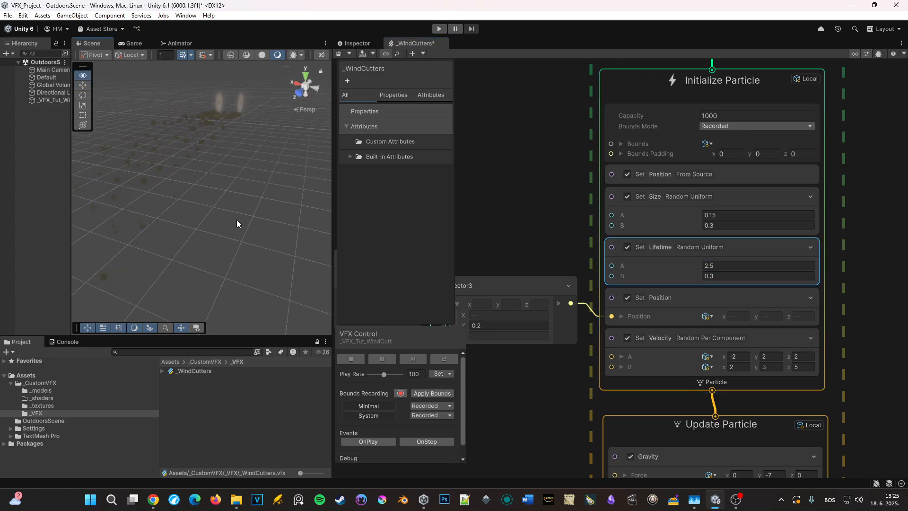
{"action": "mouse_move", "coordinate": [236, 220]}
{"action": "middle_mouse_down"}
{"action": "mouse_move", "coordinate": [280, 216]}
{"action": "mouse_move", "coordinate": [248, 223]}
{"action": "middle_mouse_up"}
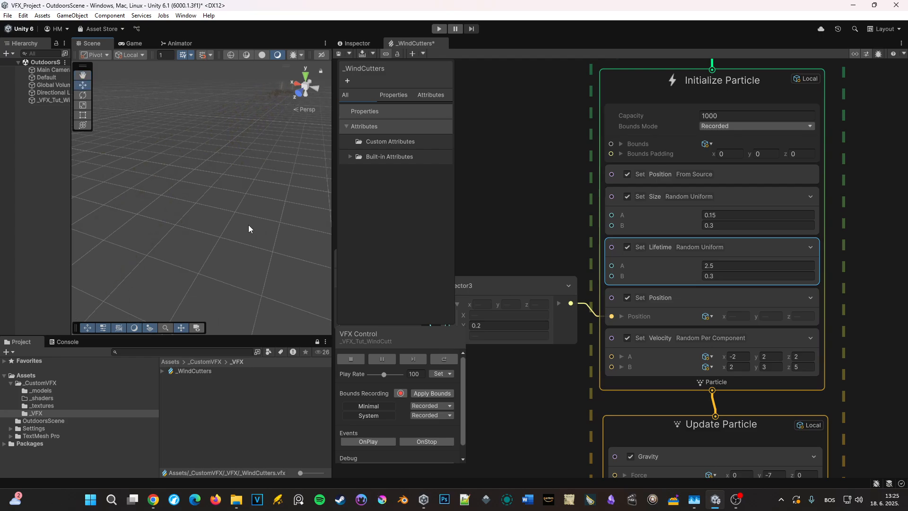
{"action": "left_click", "coordinate": [443, 359]}
{"action": "left_click_drag", "start_coordinate": [383, 374], "coordinate": [378, 374]}
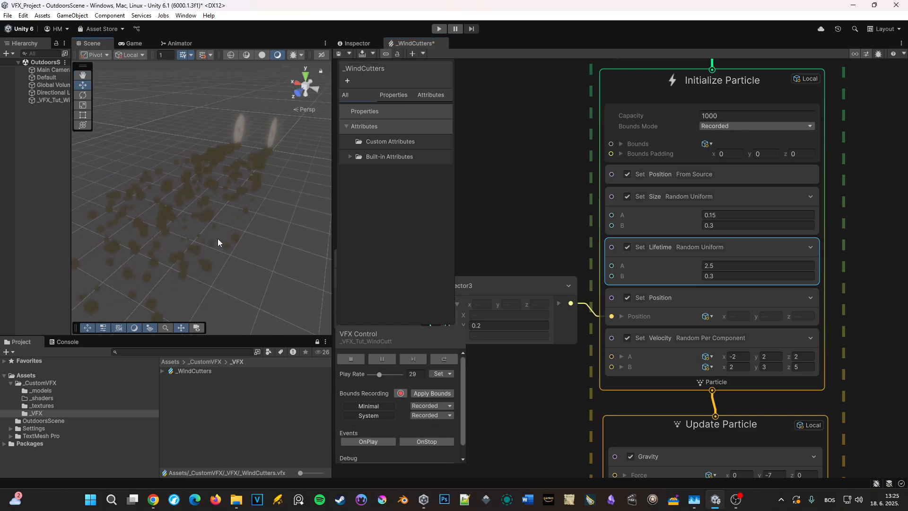
{"action": "middle_click_drag", "start_coordinate": [231, 257], "coordinate": [246, 194]}
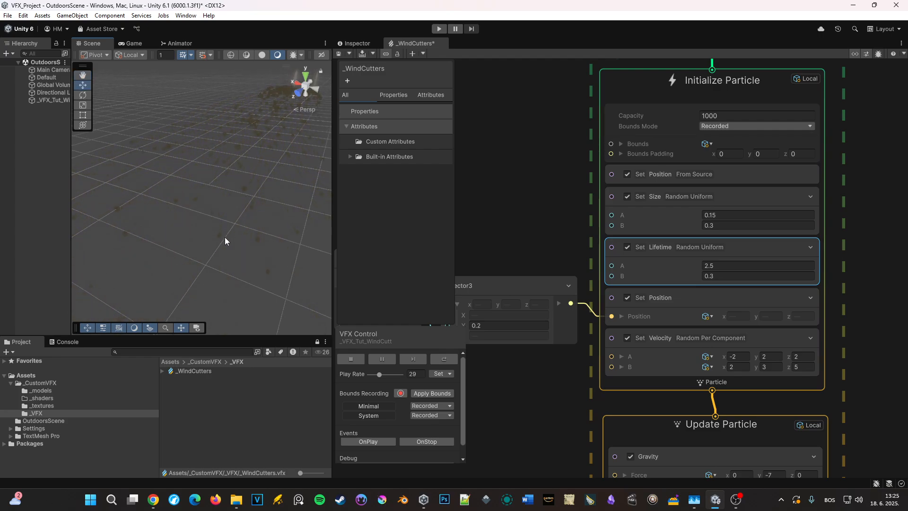
{"action": "right_click_drag", "start_coordinate": [225, 237], "coordinate": [265, 223]}
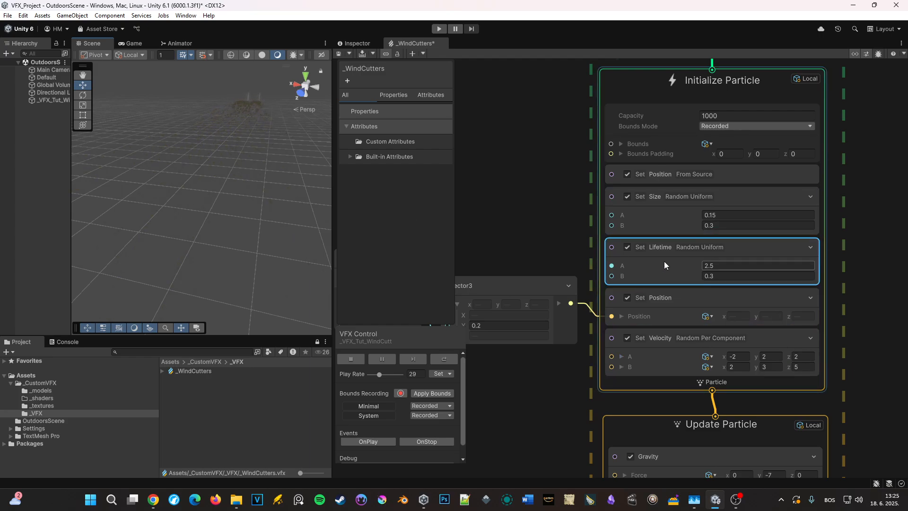
Set the Collision Shape block's bounce to 0.2.
{"action": "scroll", "coordinate": [663, 261], "scroll_direction": "down", "scroll_amount": 4}
{"action": "middle_click_drag", "start_coordinate": [629, 382], "coordinate": [636, 290]}
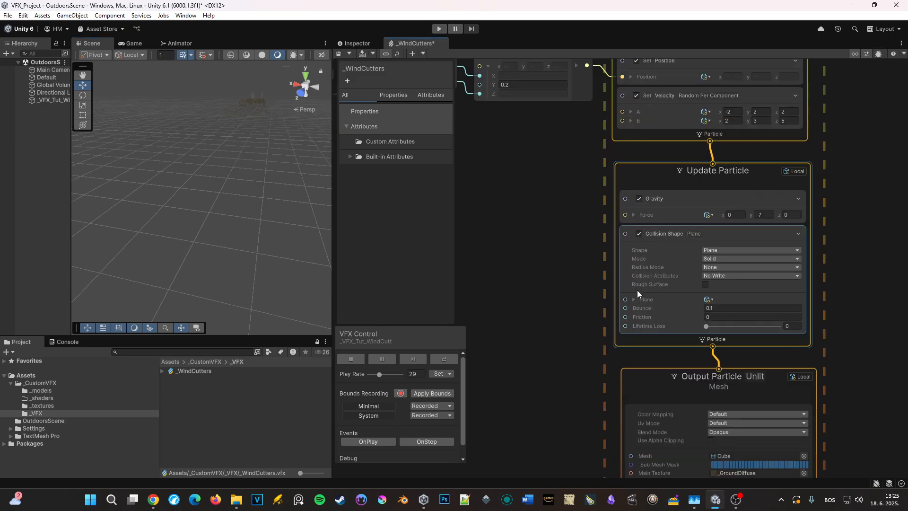
{"action": "scroll", "coordinate": [649, 333], "scroll_direction": "up", "scroll_amount": 4}
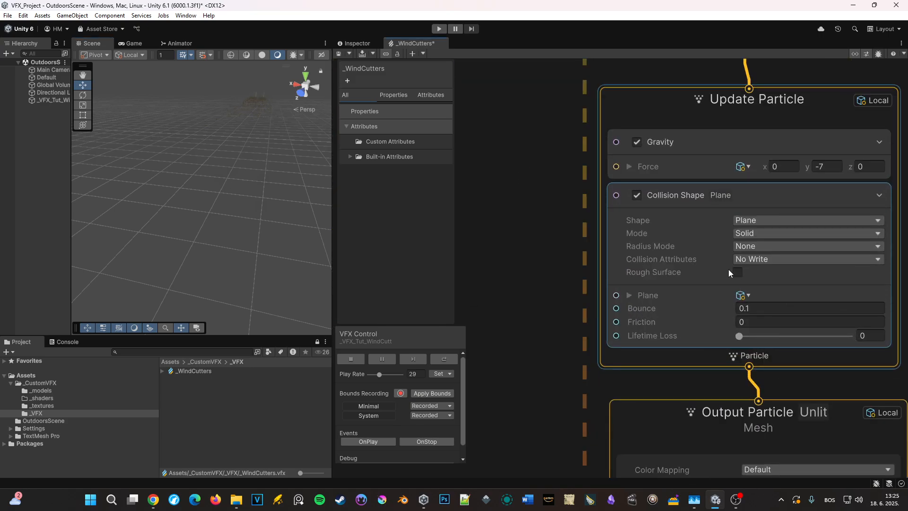
{"action": "left_click", "coordinate": [790, 310]}
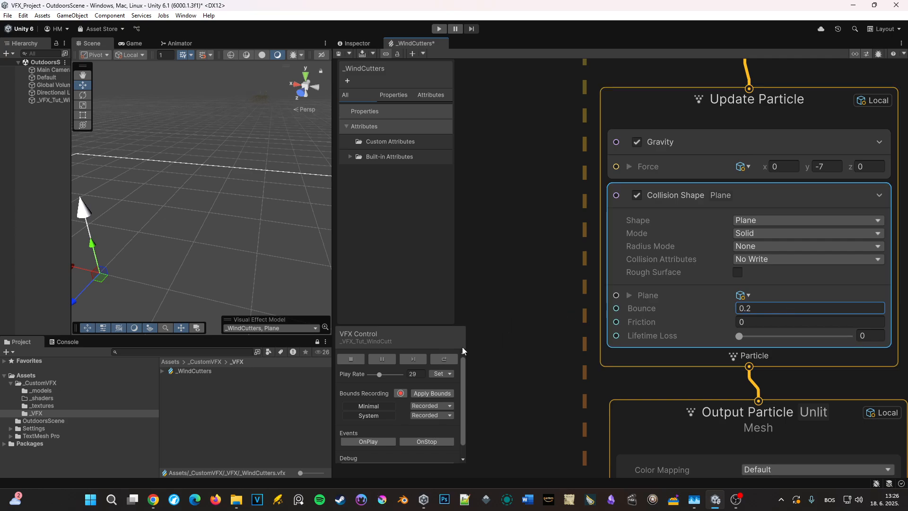
Replay the simulation and inspect how the debris bounces on the ground plane.
{"action": "left_click", "coordinate": [444, 359]}
{"action": "right_click_drag", "start_coordinate": [222, 224], "coordinate": [131, 235]}
{"action": "middle_click_drag", "start_coordinate": [131, 240], "coordinate": [235, 165]}
{"action": "scroll", "coordinate": [234, 182], "scroll_direction": "down", "scroll_amount": 4}
{"action": "middle_click_drag", "start_coordinate": [218, 219], "coordinate": [243, 214]}
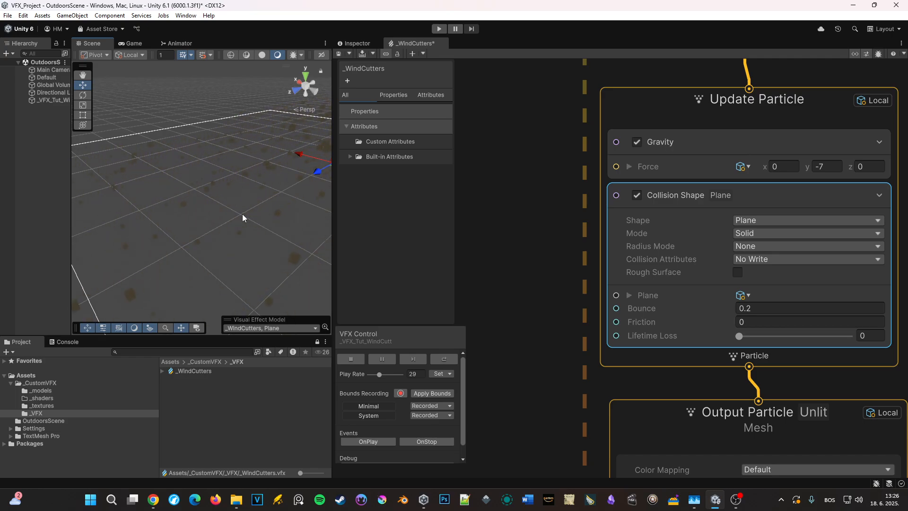
Move the debris system's Update Particle and Output Particle contexts down together to leave space below Initialize Particle.
{"action": "scroll", "coordinate": [546, 142], "scroll_direction": "down", "scroll_amount": 3}
{"action": "middle_click_drag", "start_coordinate": [558, 147], "coordinate": [580, 357]}
{"action": "scroll", "coordinate": [660, 302], "scroll_direction": "down", "scroll_amount": 4}
{"action": "middle_click_drag", "start_coordinate": [789, 305], "coordinate": [810, 61]}
{"action": "left_click_drag", "start_coordinate": [810, 88], "coordinate": [676, 243]}
{"action": "middle_click_drag", "start_coordinate": [614, 126], "coordinate": [581, 260]}
{"action": "left_click_drag", "start_coordinate": [635, 181], "coordinate": [633, 198]}
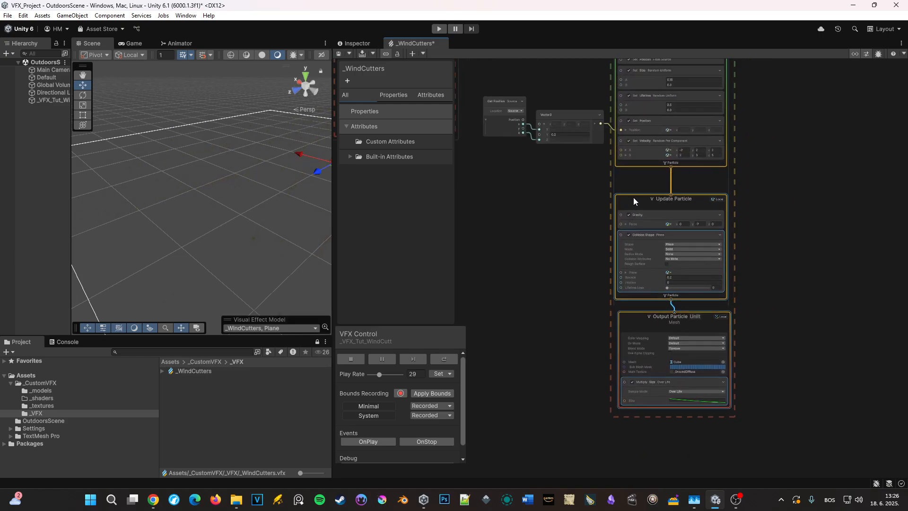
Replay the simulation in a closer scene view and pause it to inspect the orientation of the debris cubes.
{"action": "left_click", "coordinate": [448, 357]}
{"action": "middle_click_drag", "start_coordinate": [271, 218], "coordinate": [247, 230]}
{"action": "left_click_drag", "start_coordinate": [247, 230], "coordinate": [222, 248]}
{"action": "scroll", "coordinate": [243, 194], "scroll_direction": "up", "scroll_amount": 4}
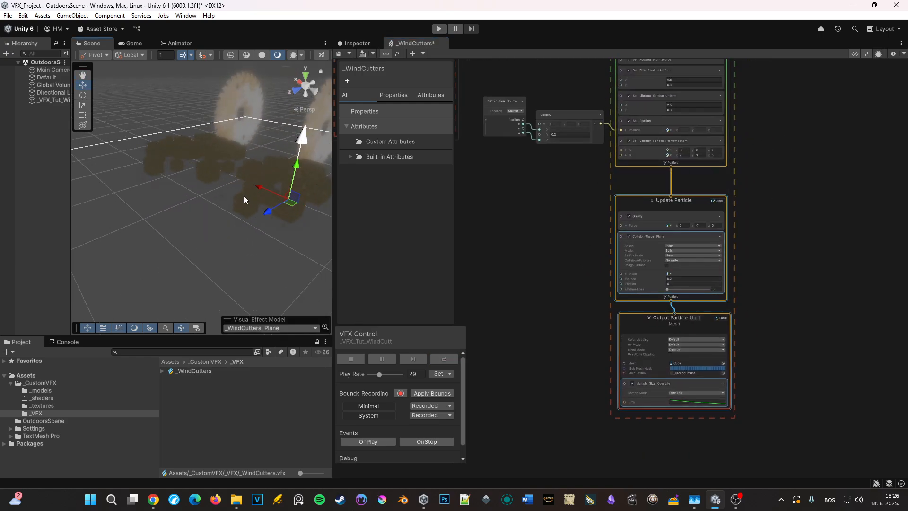
{"action": "left_click", "coordinate": [438, 359]}
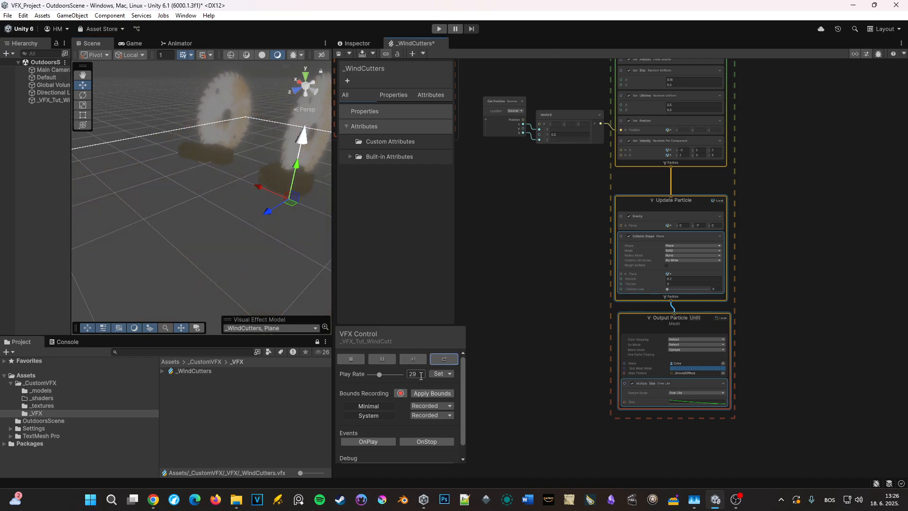
{"action": "left_click", "coordinate": [383, 359]}
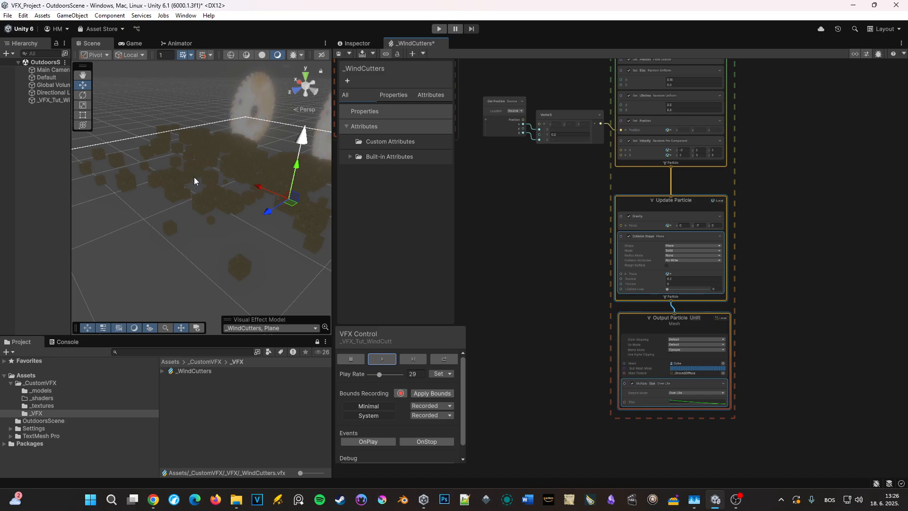
{"action": "left_click", "coordinate": [637, 163]}
{"action": "middle_click_drag", "start_coordinate": [751, 164], "coordinate": [779, 240]}
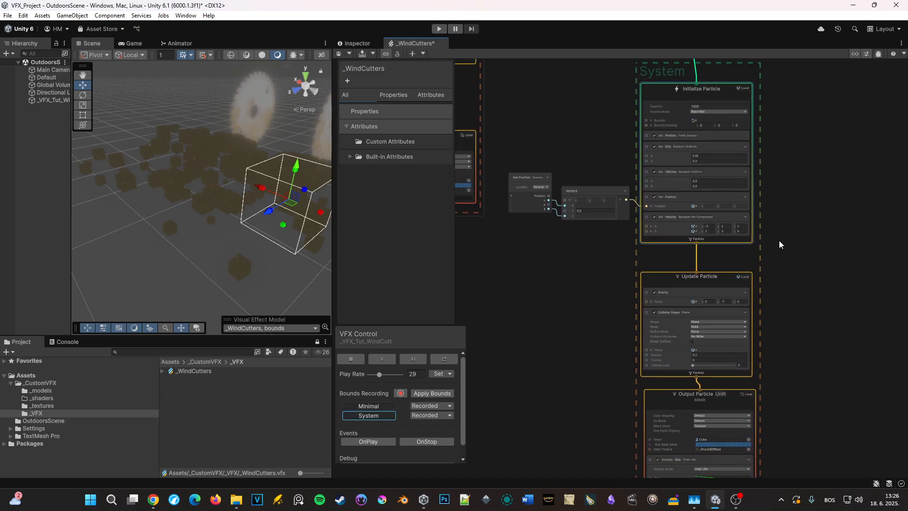
{"action": "key", "text": "space"}
{"action": "type", "text": "seet"}
{"action": "key", "text": "BackSpace"}
{"action": "key", "text": "BackSpace"}
{"action": "key", "text": "BackSpace"}
{"action": "key", "text": "BackSpace"}
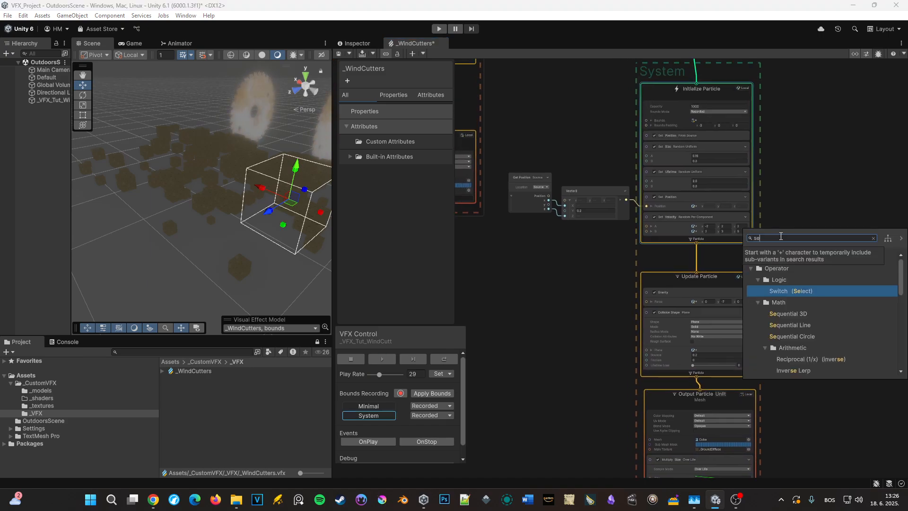
{"action": "type", "text": "seet a"}
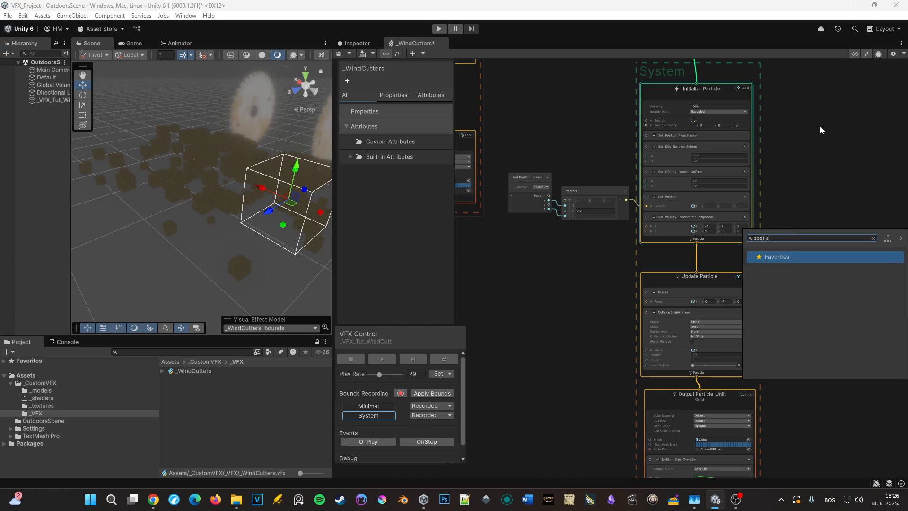
{"action": "key", "text": "Escape"}
Add a Set Angle Random Uniform block to the debris system's Initialize Particle context, below Set Velocity.
{"action": "key", "text": "space"}
{"action": "type", "text": "set angle rand"}
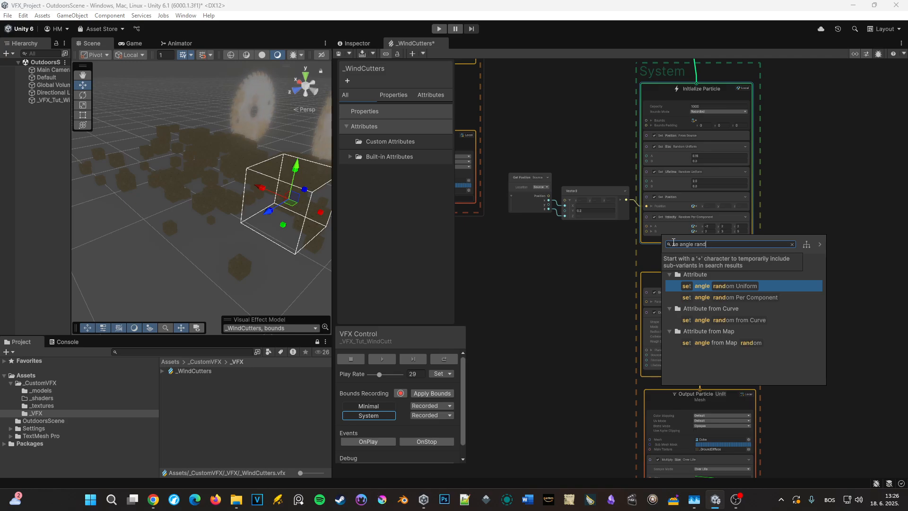
{"action": "key", "text": "Return"}
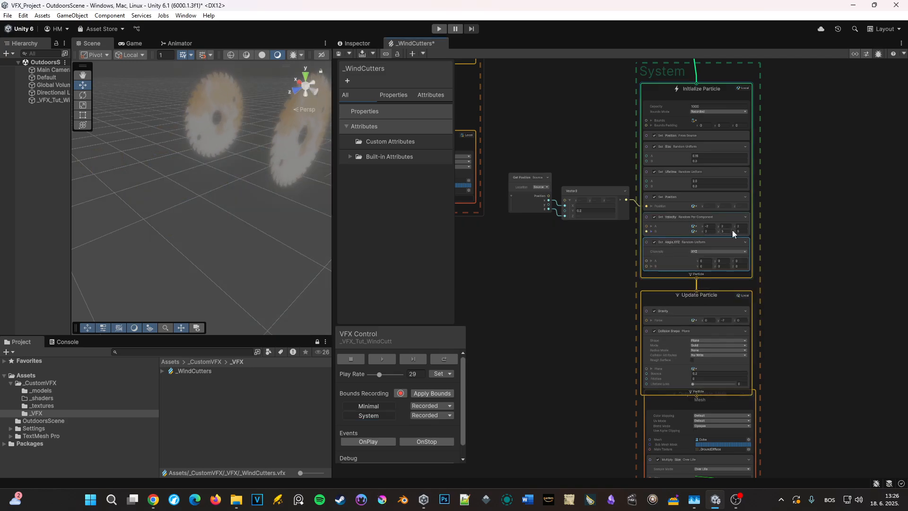
{"action": "scroll", "coordinate": [732, 256], "scroll_direction": "up", "scroll_amount": 3}
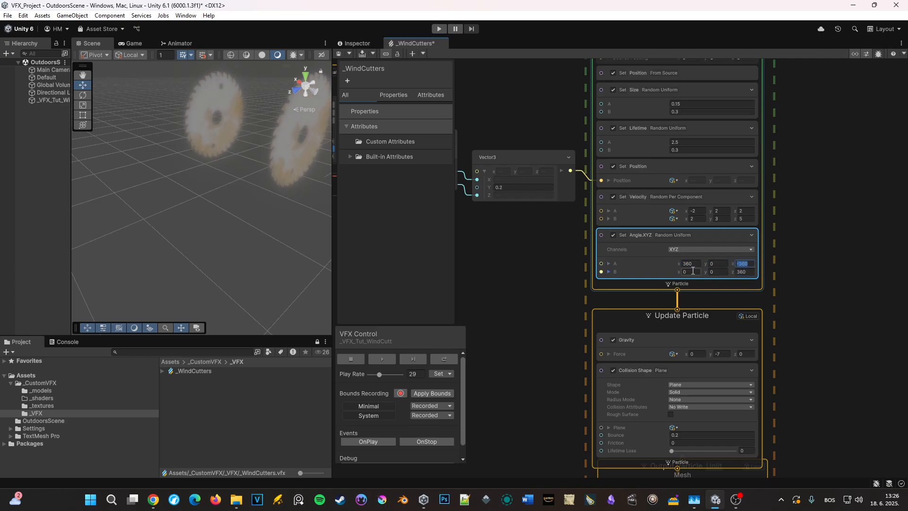
Replay the simulation and move the debris system's Output Particle context down to leave space below Update Particle.
{"action": "left_click", "coordinate": [441, 359]}
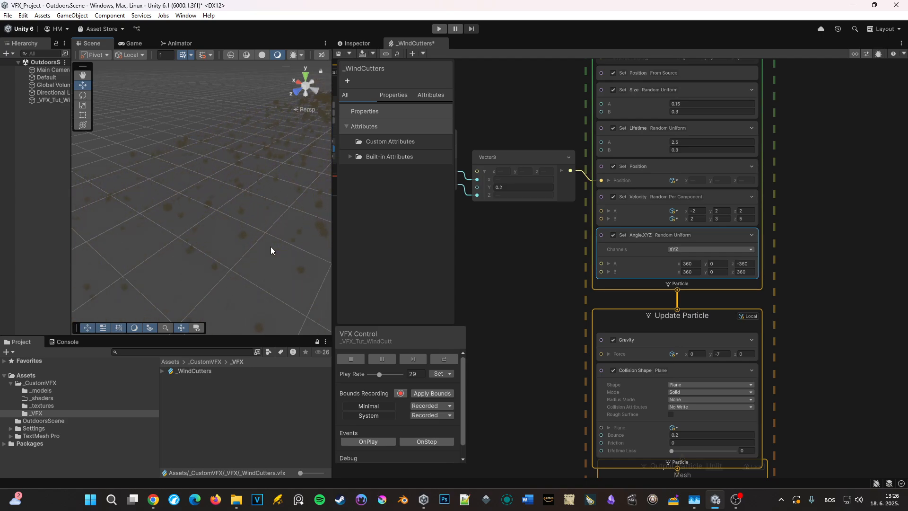
{"action": "scroll", "coordinate": [646, 177], "scroll_direction": "down", "scroll_amount": 6}
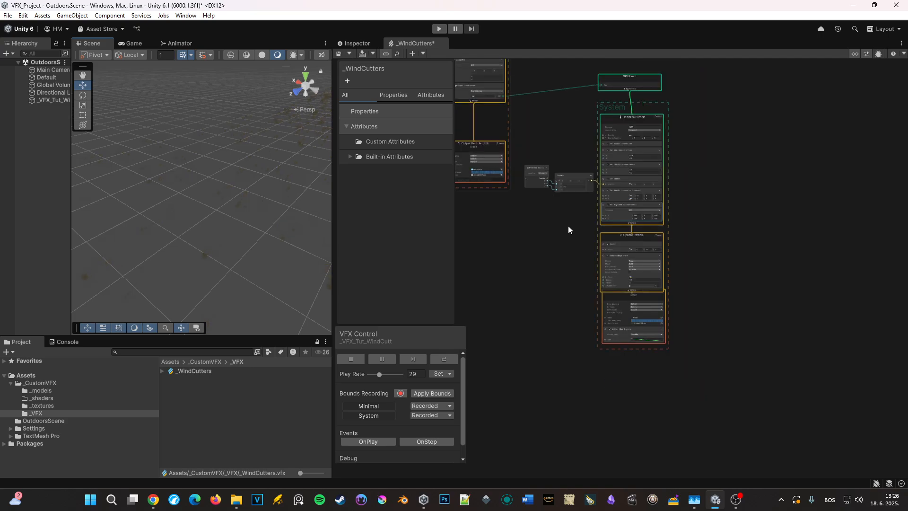
{"action": "middle_click_drag", "start_coordinate": [683, 392], "coordinate": [620, 225]}
{"action": "scroll", "coordinate": [620, 225], "scroll_direction": "up", "scroll_amount": 3}
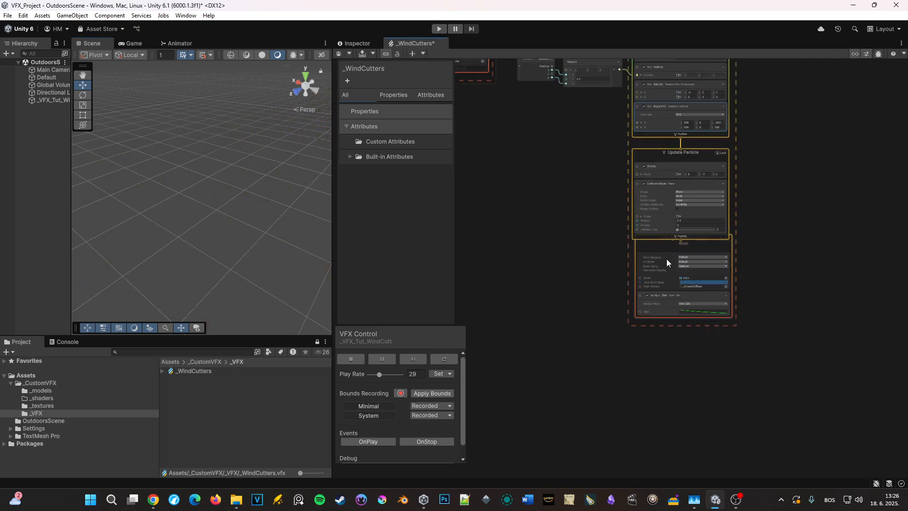
{"action": "left_click_drag", "start_coordinate": [662, 236], "coordinate": [655, 314]}
Add an Add Angle Random Uniform block to the debris system's Update Particle context, below Collision Shape.
{"action": "key", "text": "space"}
{"action": "type", "text": "add angle ran"}
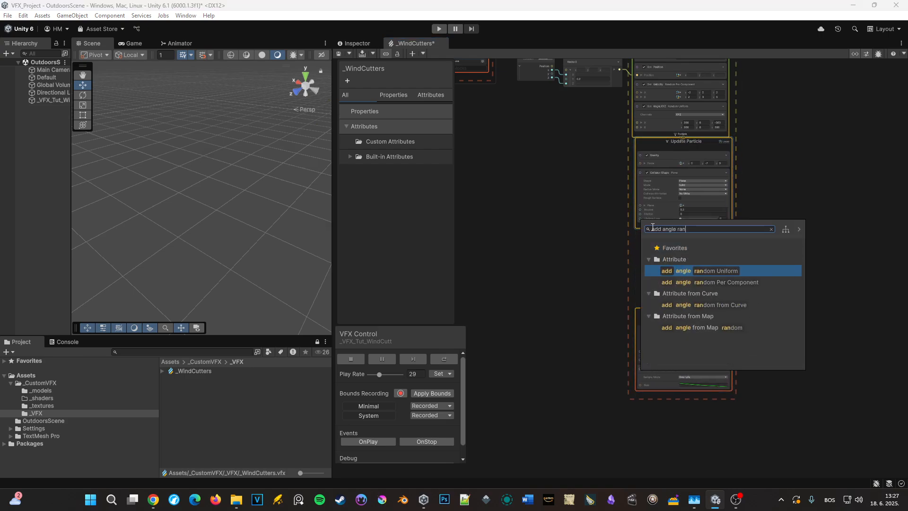
{"action": "left_click", "coordinate": [715, 282]}
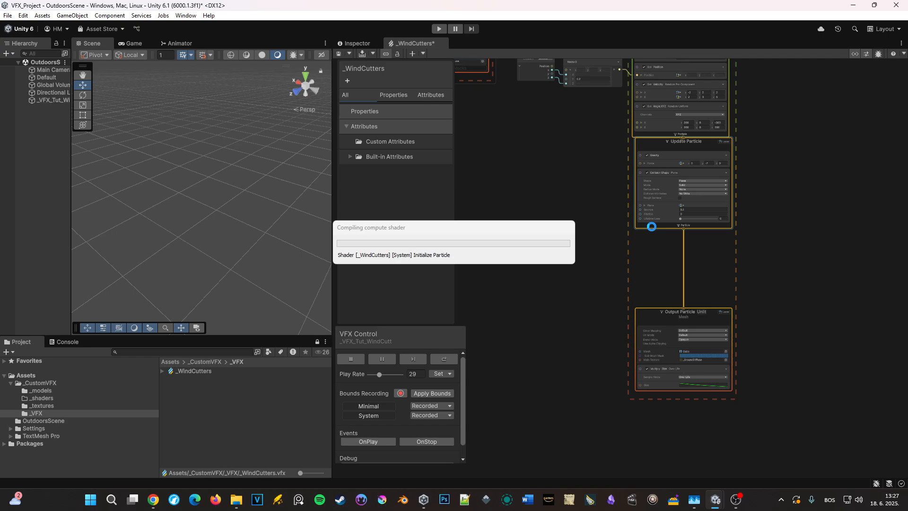
Set the Add Angle block's A to -1 and B to 1 on all three axes.
{"action": "scroll", "coordinate": [707, 246], "scroll_direction": "up", "scroll_amount": 5}
{"action": "left_click", "coordinate": [713, 250]}
{"action": "type", "text": "-1"}
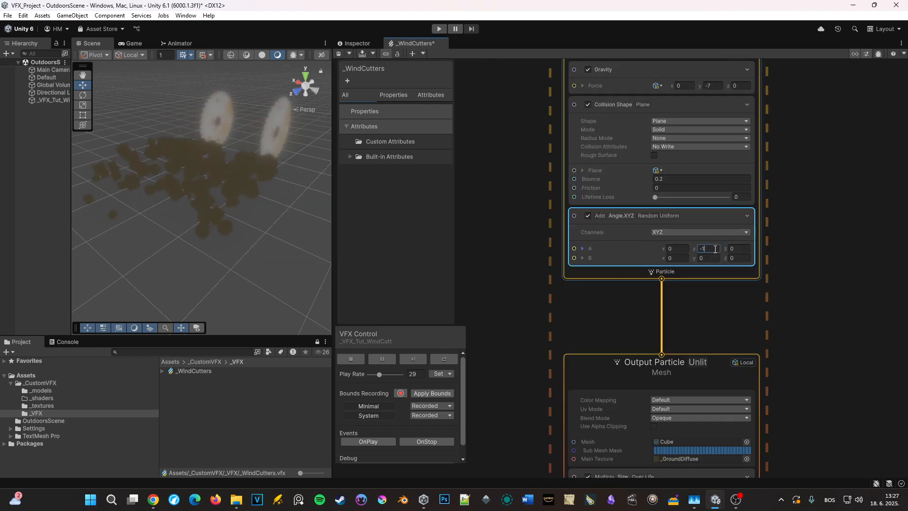
{"action": "key", "text": "Tab"}
{"action": "key", "text": "Tab"}
{"action": "key", "text": "Tab"}
{"action": "type", "text": "1"}
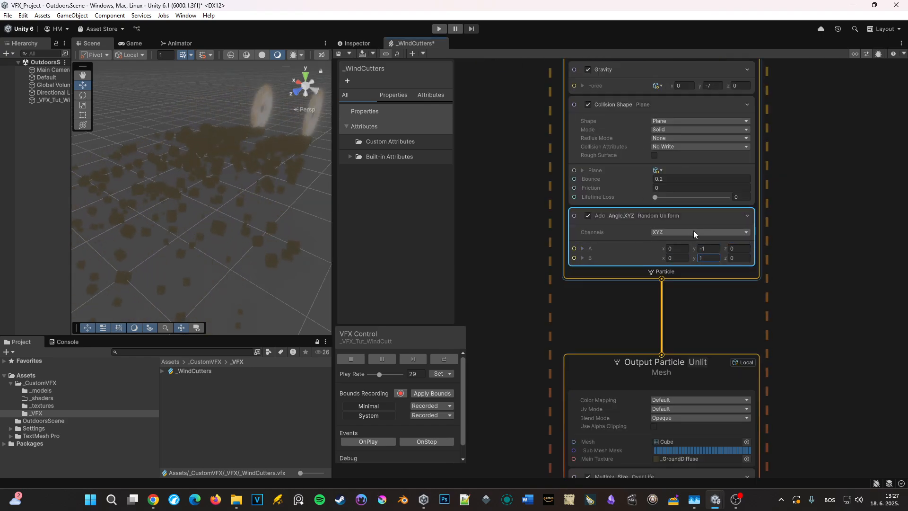
{"action": "left_click", "coordinate": [681, 248]}
{"action": "type", "text": "-1"}
{"action": "key", "text": "Tab"}
{"action": "key", "text": "Tab"}
{"action": "key", "text": "Tab"}
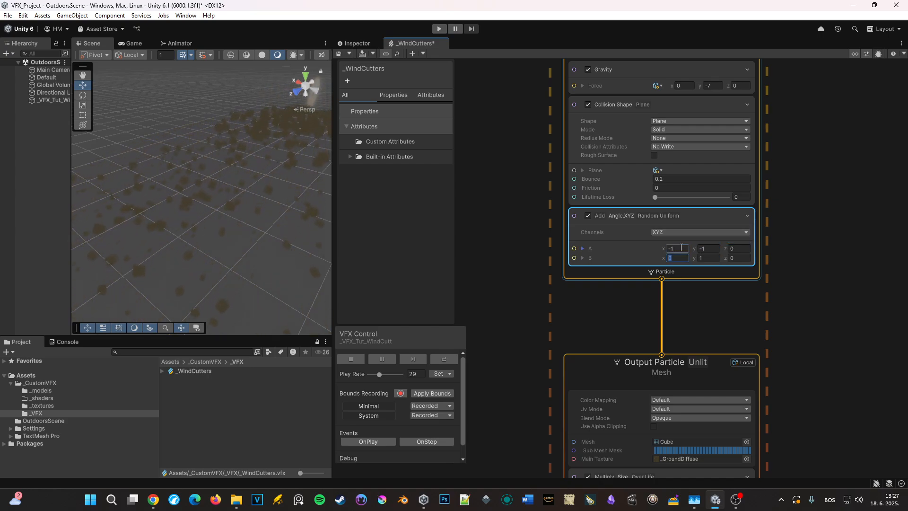
{"action": "type", "text": "1"}
{"action": "key", "text": "Tab"}
{"action": "left_click", "coordinate": [741, 249]}
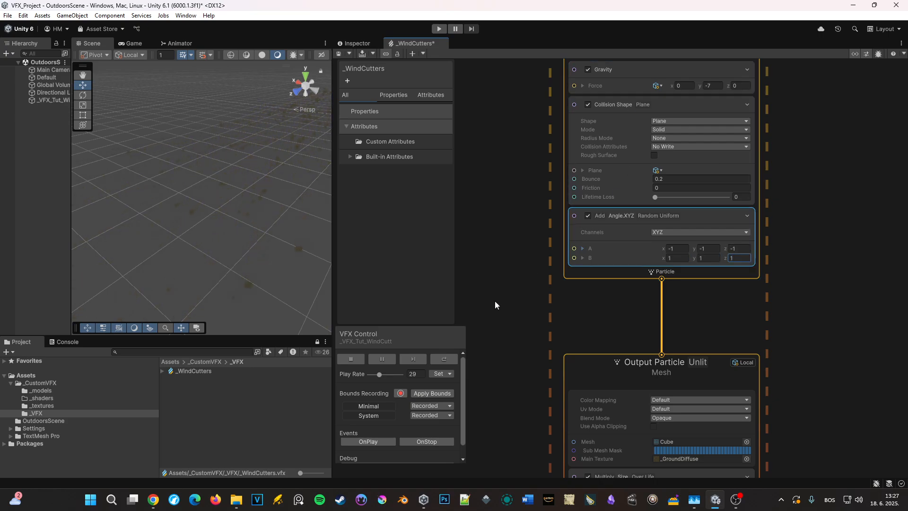
Replay the simulation and pause it to inspect how the debris cubes tumble.
{"action": "left_click", "coordinate": [443, 360]}
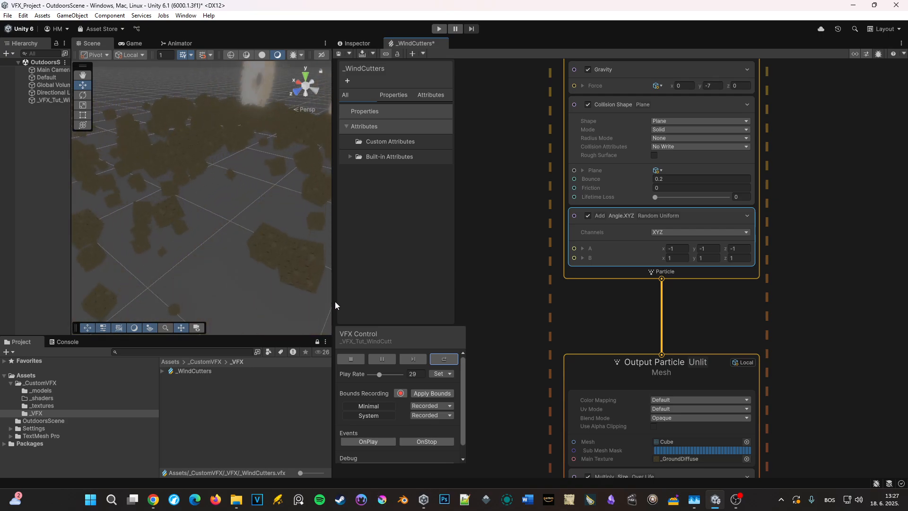
{"action": "left_click", "coordinate": [382, 359]}
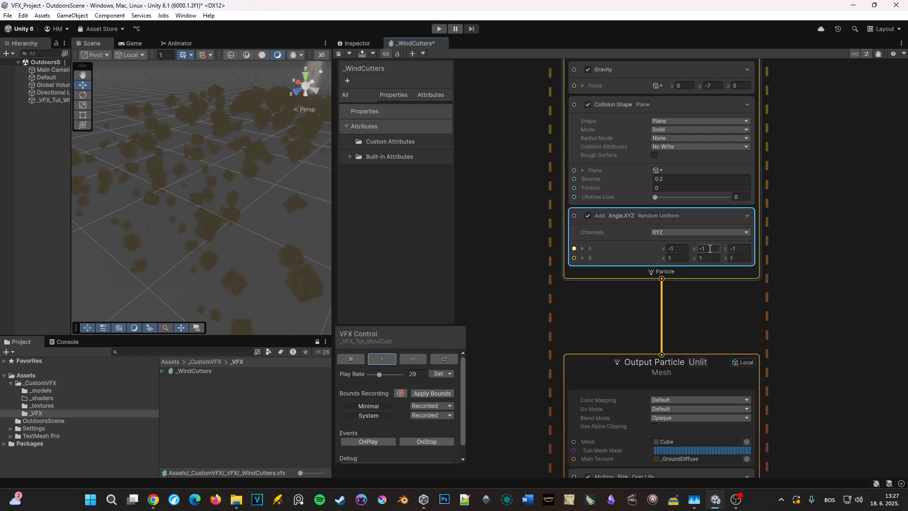
Set the Add Angle block's Y and Z values to 0 in both A and B, and replay the simulation.
{"action": "type", "text": "0"}
{"action": "key", "text": "Tab"}
{"action": "left_click", "coordinate": [443, 359]}
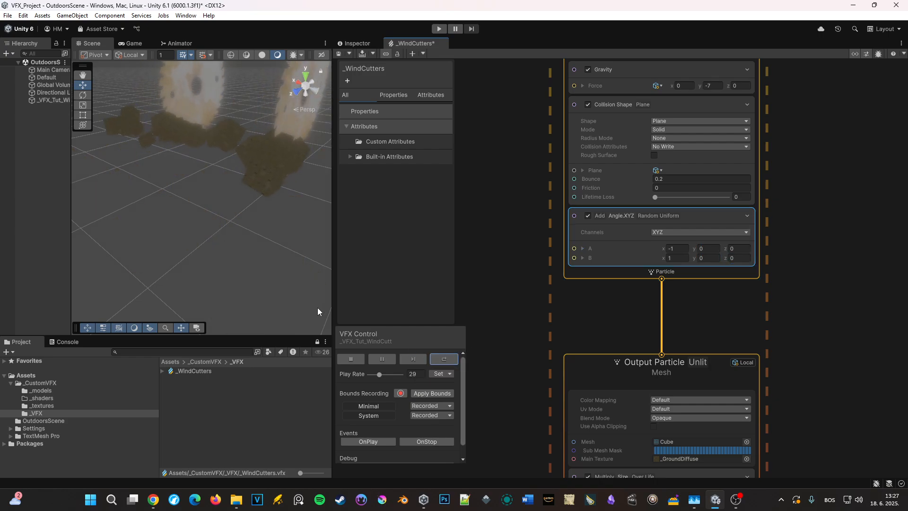
{"action": "middle_click_drag", "start_coordinate": [486, 174], "coordinate": [486, 260]}
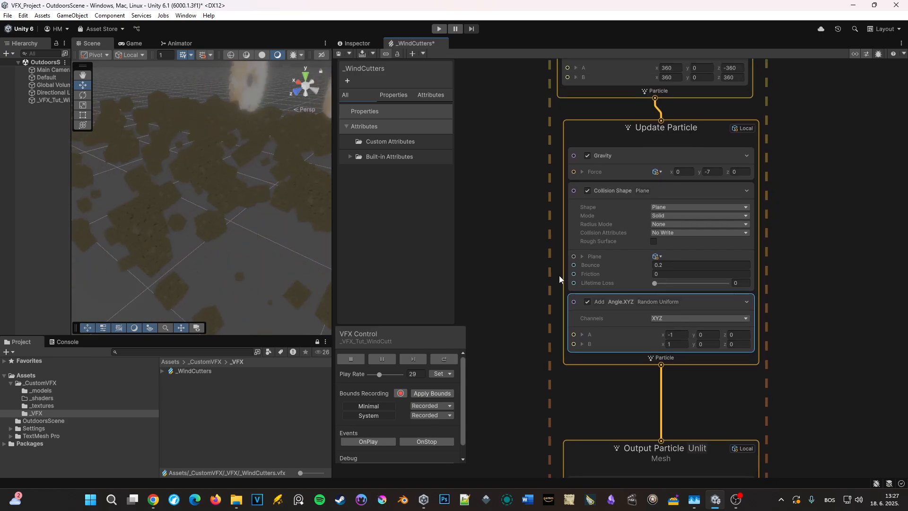
Set the Add Angle block's A to 0, 0, -1 and B to 0, 1, -1, and replay the simulation.
{"action": "left_click", "coordinate": [685, 335]}
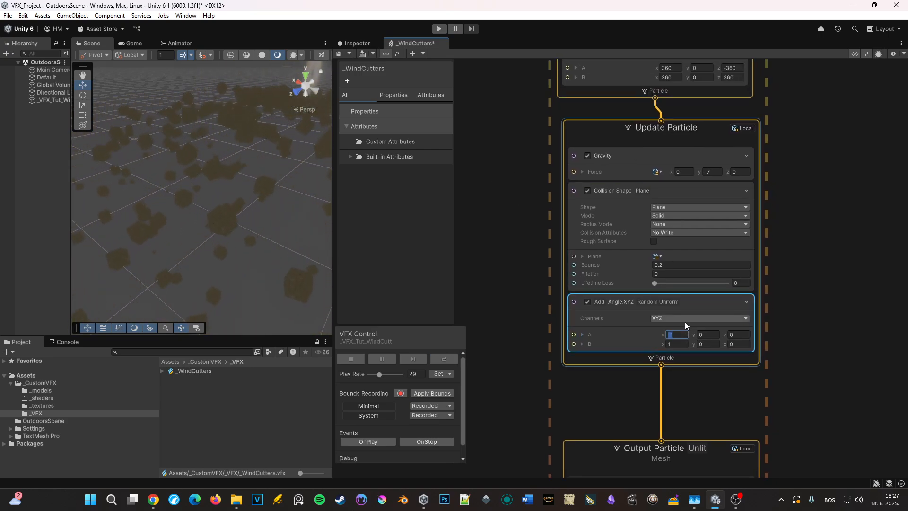
{"action": "type", "text": "0"}
{"action": "key", "text": "Tab"}
{"action": "key", "text": "Tab"}
{"action": "type", "text": "-1"}
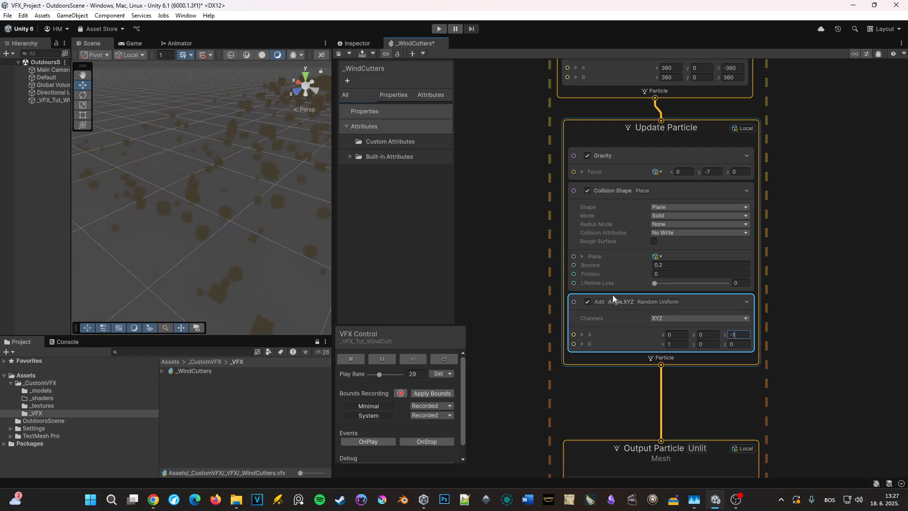
{"action": "key", "text": "Tab"}
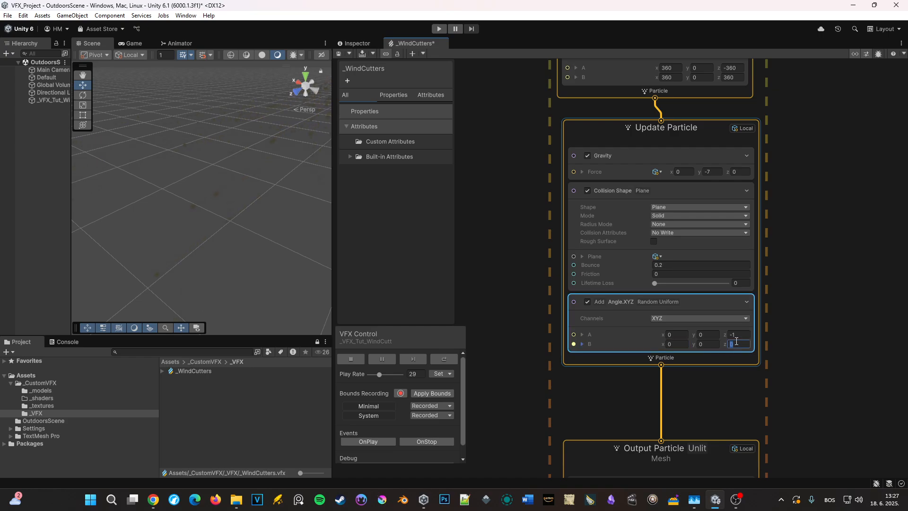
{"action": "type", "text": "-1"}
{"action": "left_click", "coordinate": [709, 340]}
{"action": "type", "text": "1"}
{"action": "left_click", "coordinate": [439, 360]}
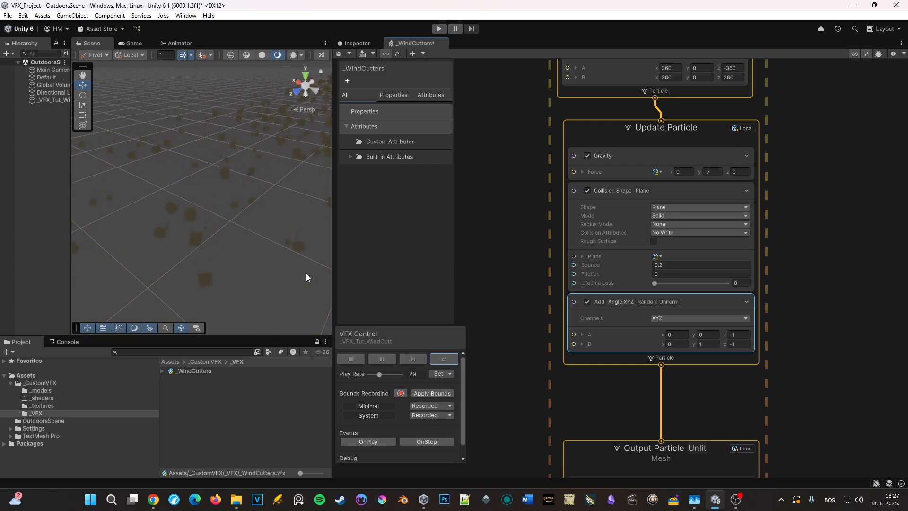
Add an Output Particle HDRP Lit Mesh context linked from the debris system's Update Particle, beside the Unlit output.
{"action": "scroll", "coordinate": [764, 363], "scroll_direction": "down", "scroll_amount": 2}
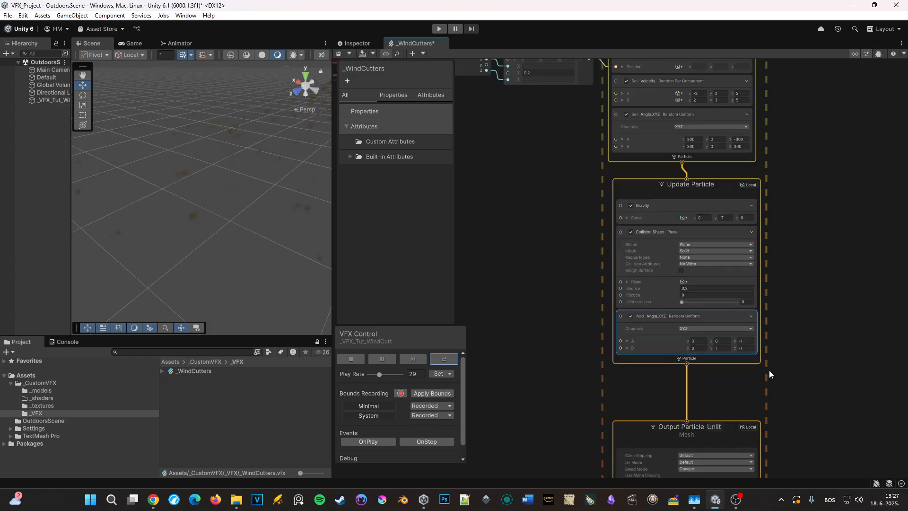
{"action": "middle_click_drag", "start_coordinate": [811, 364], "coordinate": [812, 137]}
{"action": "scroll", "coordinate": [724, 197], "scroll_direction": "up", "scroll_amount": 3}
{"action": "scroll", "coordinate": [725, 196], "scroll_direction": "up", "scroll_amount": 1}
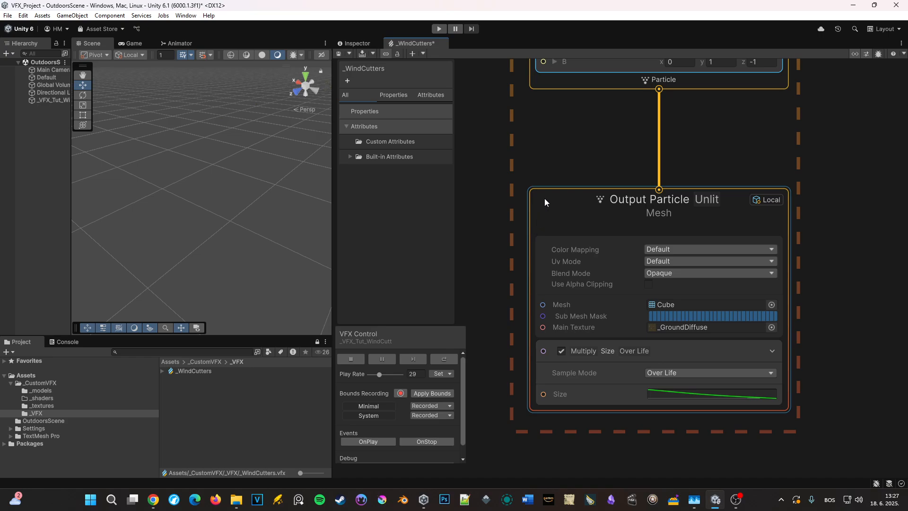
{"action": "scroll", "coordinate": [720, 179], "scroll_direction": "down", "scroll_amount": 3}
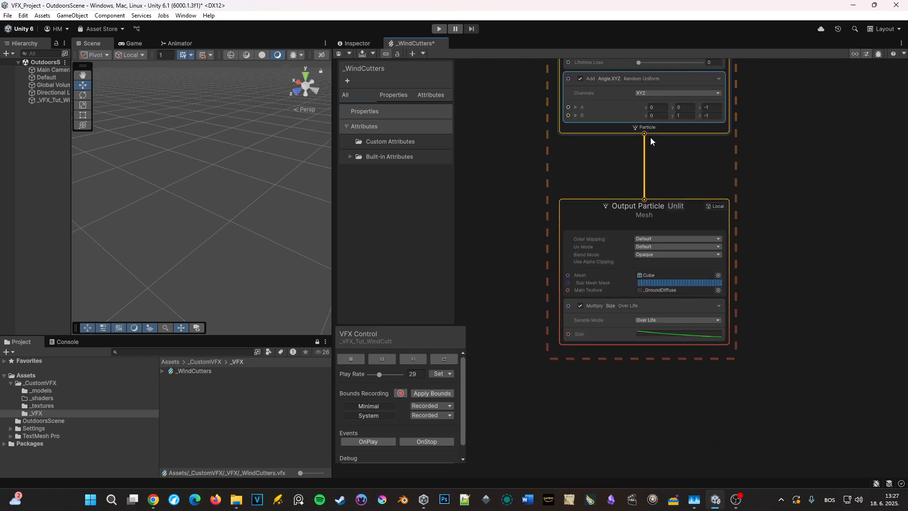
{"action": "left_click_drag", "start_coordinate": [838, 213], "coordinate": [837, 217]}
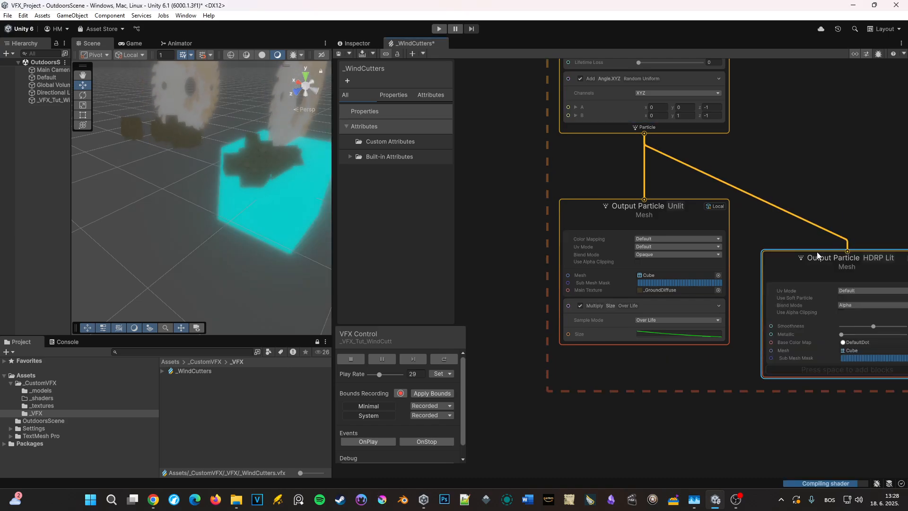
Set the HDRP Lit output's Blend Mode to Opaque and its Base Color Map to _GroundDiffuse.
{"action": "scroll", "coordinate": [747, 283], "scroll_direction": "up", "scroll_amount": 2}
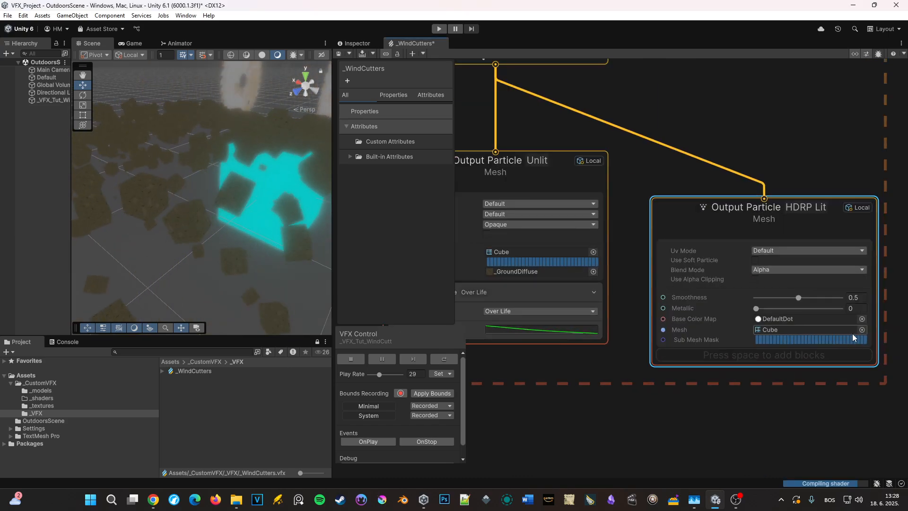
{"action": "left_click", "coordinate": [775, 270]}
{"action": "left_click", "coordinate": [778, 311]}
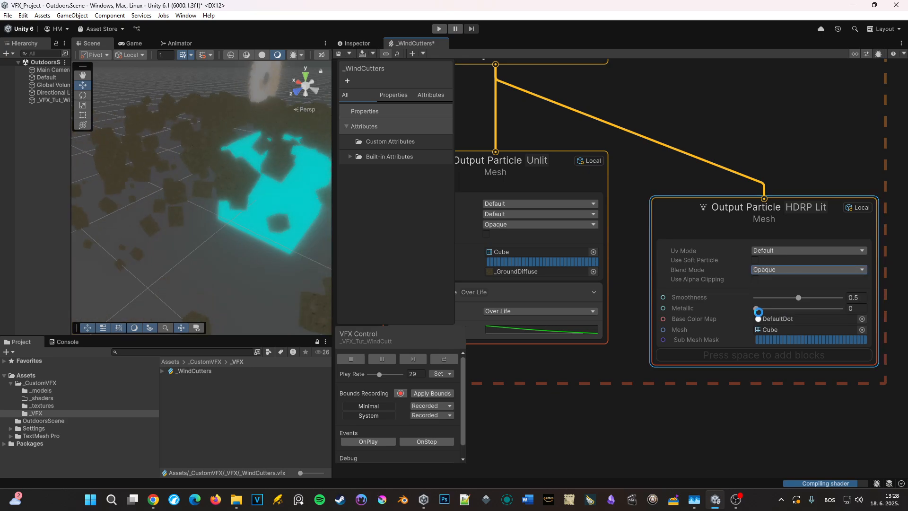
{"action": "left_click", "coordinate": [861, 318]}
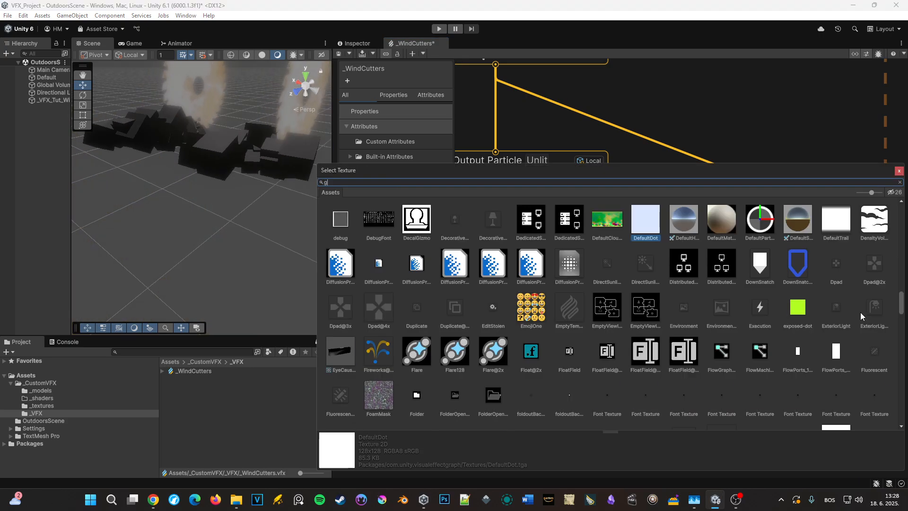
{"action": "type", "text": "grd"}
{"action": "key", "text": "BackSpace"}
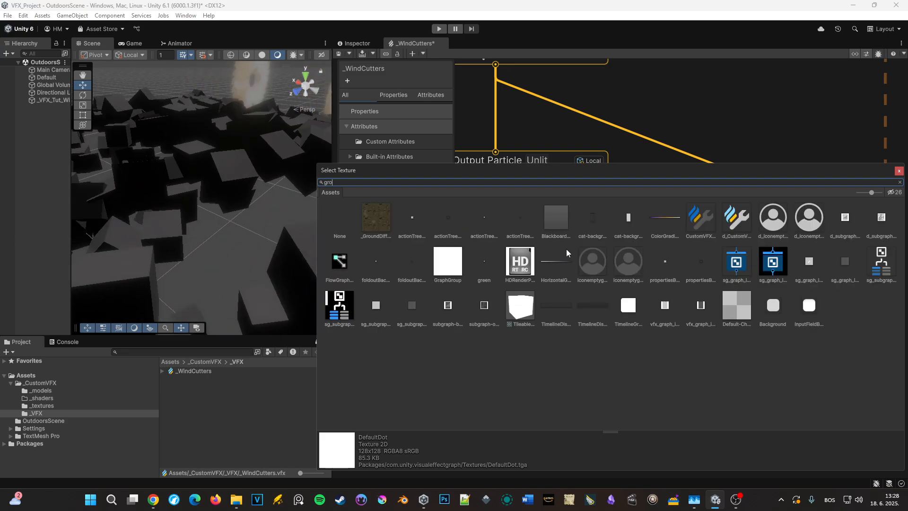
{"action": "type", "text": "o"}
{"action": "double_click", "coordinate": [371, 217]}
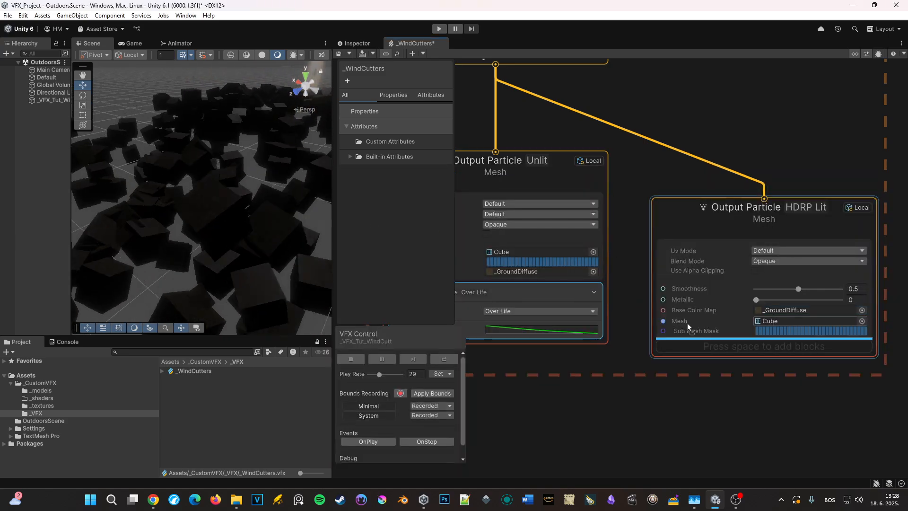
Transfer the Multiply Size Over Life block from the Unlit output to the HDRP Lit output and unlink the Unlit output.
{"action": "left_click_drag", "start_coordinate": [701, 341], "coordinate": [700, 342]}
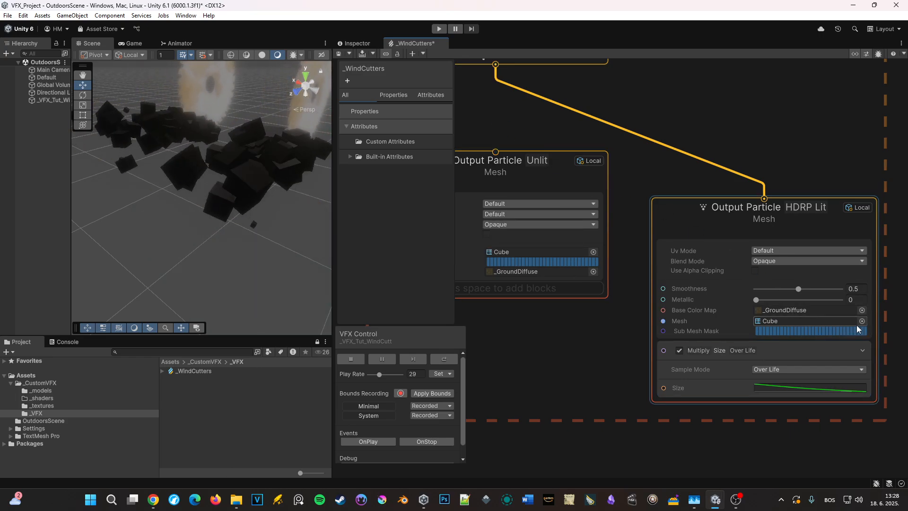
{"action": "scroll", "coordinate": [279, 167], "scroll_direction": "down", "scroll_amount": 5}
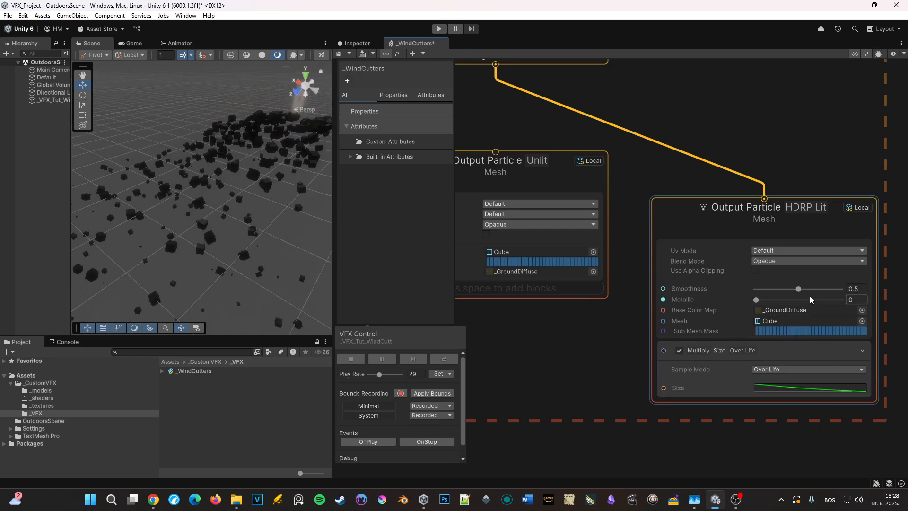
Set the HDRP Lit output's Smoothness to 0.152 and Metallic to 0.264, and pause the replayed simulation to check the cubes.
{"action": "left_click_drag", "start_coordinate": [798, 288], "coordinate": [778, 300]}
{"action": "scroll", "coordinate": [247, 174], "scroll_direction": "up", "scroll_amount": 5}
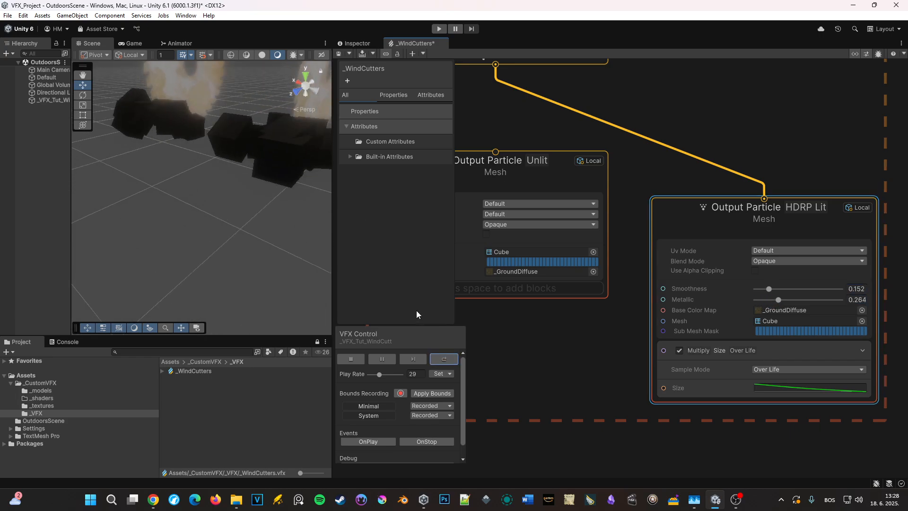
{"action": "left_click", "coordinate": [382, 358]}
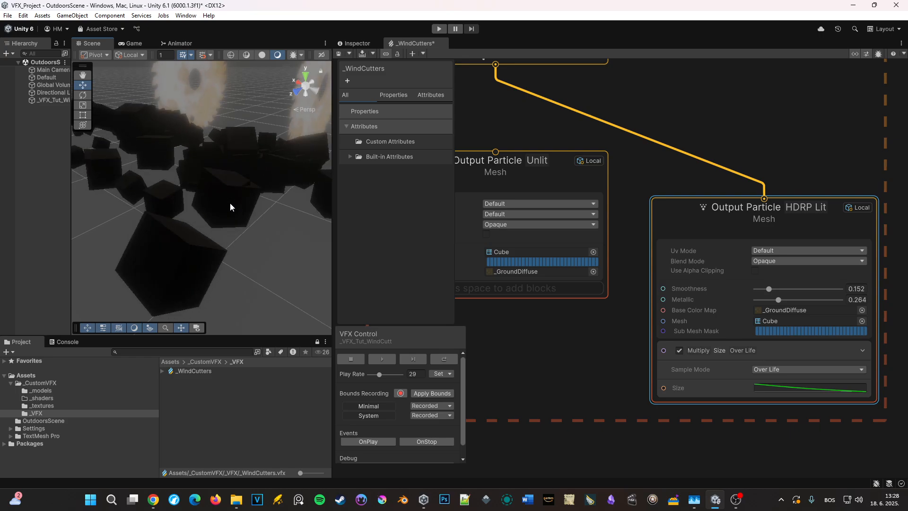
Lower the HDRP Lit output's Smoothness to its minimum and reduce its Metallic while viewing the debris cubes up close.
{"action": "scroll", "coordinate": [230, 200], "scroll_direction": "down", "scroll_amount": 5}
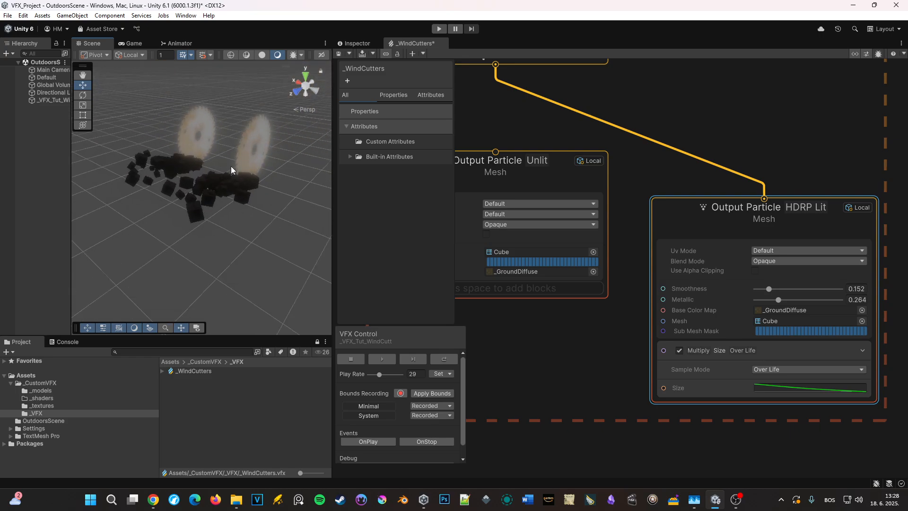
{"action": "right_click_drag", "start_coordinate": [231, 166], "coordinate": [228, 195]}
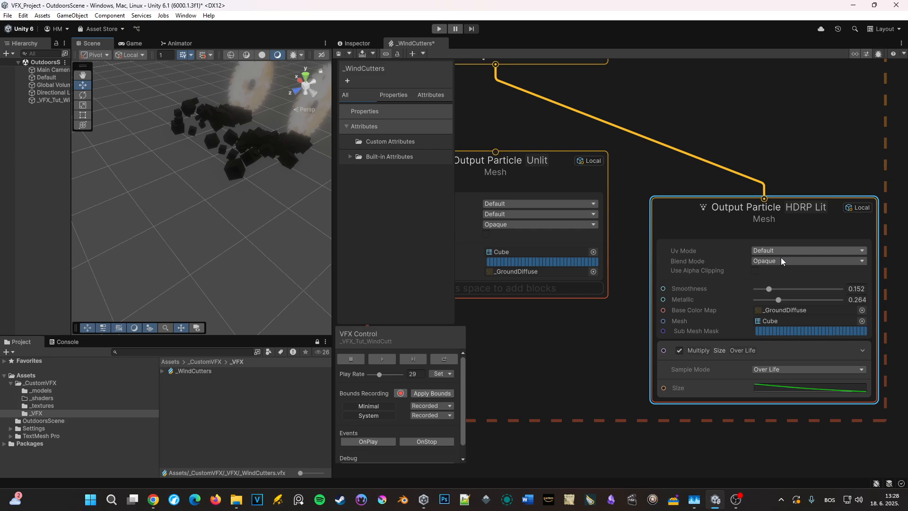
{"action": "scroll", "coordinate": [257, 161], "scroll_direction": "up", "scroll_amount": 6}
{"action": "middle_click_drag", "start_coordinate": [257, 142], "coordinate": [237, 159]}
{"action": "scroll", "coordinate": [246, 195], "scroll_direction": "up", "scroll_amount": 6}
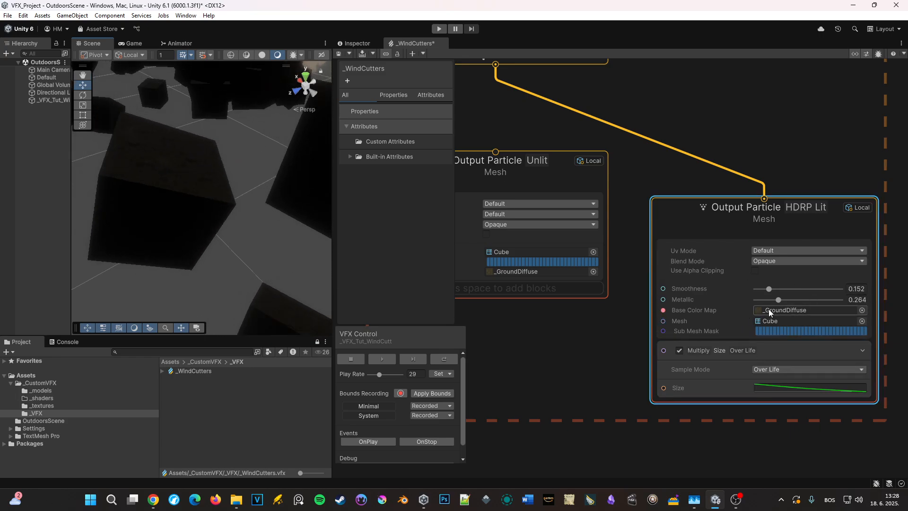
{"action": "left_click_drag", "start_coordinate": [777, 300], "coordinate": [752, 289]}
Return the Multiply Size Over Life block to the Unlit output and link Update Particle to that output again.
{"action": "middle_click_drag", "start_coordinate": [701, 164], "coordinate": [762, 233]}
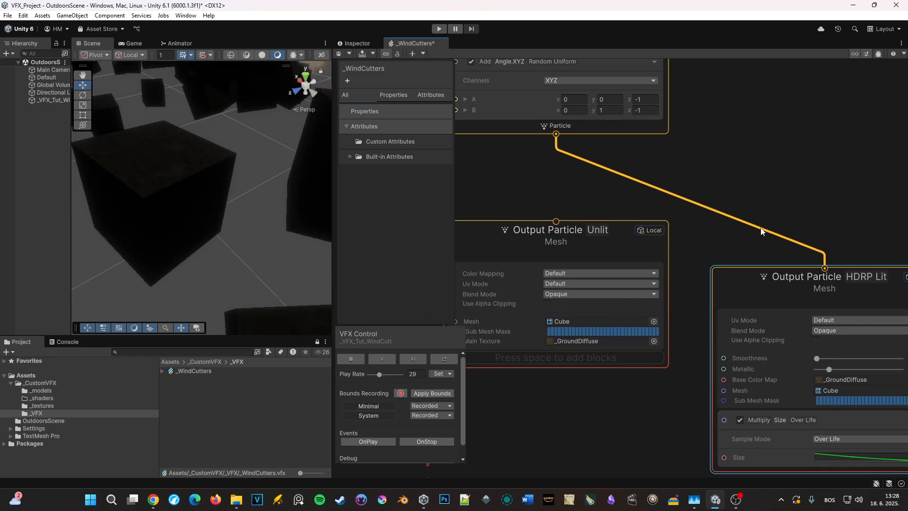
{"action": "left_click_drag", "start_coordinate": [789, 432], "coordinate": [567, 354]}
{"action": "left_click_drag", "start_coordinate": [557, 136], "coordinate": [555, 221]}
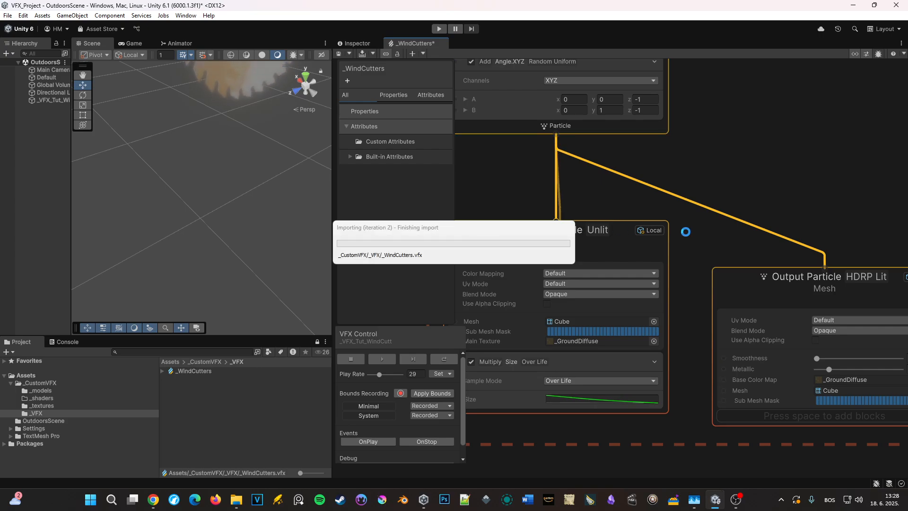
Unlink and delete the HDRP Lit output, keeping the Unlit output, and check the debris trail in the scene.
{"action": "left_click", "coordinate": [770, 233]}
{"action": "key", "text": "Delete"}
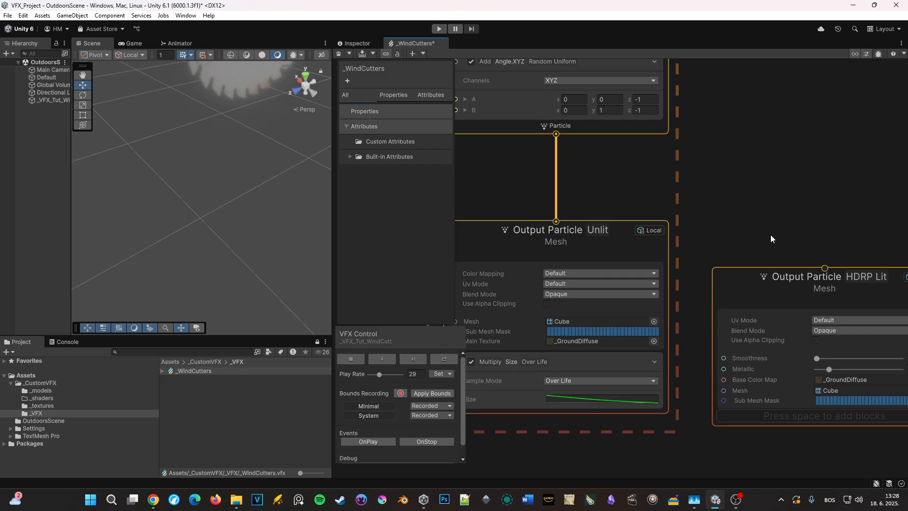
{"action": "scroll", "coordinate": [770, 234], "scroll_direction": "down", "scroll_amount": 3}
{"action": "left_click", "coordinate": [781, 326]}
{"action": "key", "text": "Delete"}
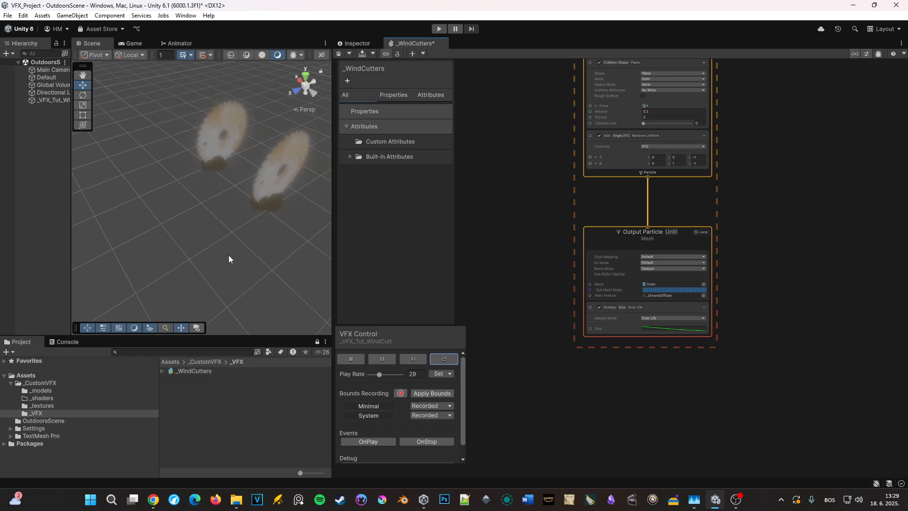
{"action": "middle_click_drag", "start_coordinate": [252, 196], "coordinate": [278, 156]}
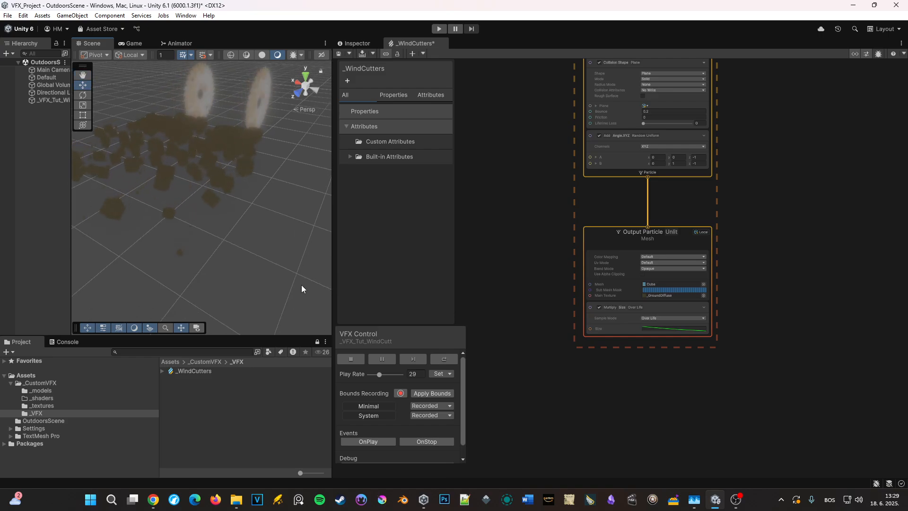
{"action": "middle_click_drag", "start_coordinate": [301, 285], "coordinate": [286, 209]}
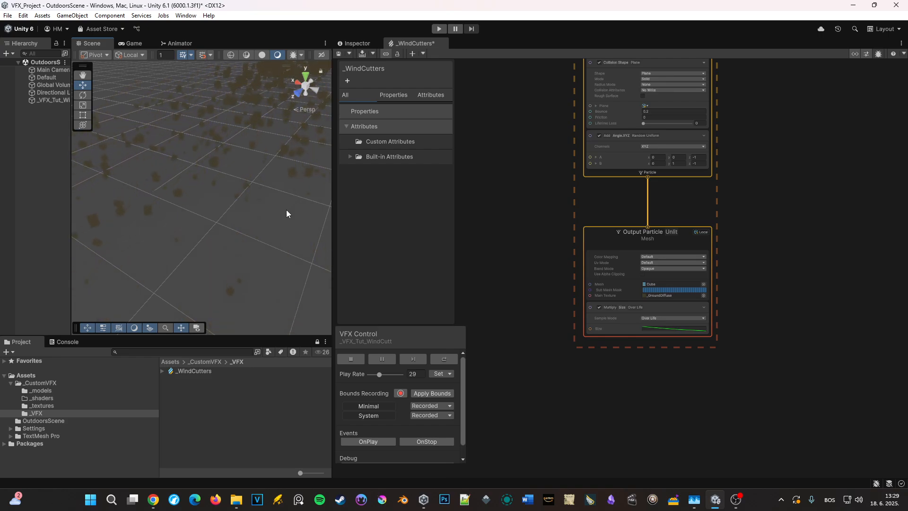
{"action": "scroll", "coordinate": [285, 209], "scroll_direction": "down", "scroll_amount": 4}
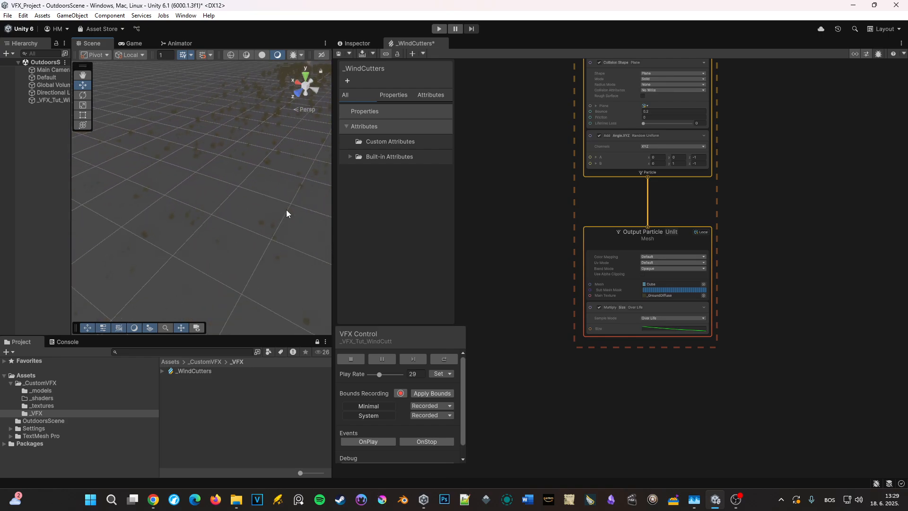
{"action": "right_click_drag", "start_coordinate": [286, 209], "coordinate": [266, 187]}
Collapse the Get Position and Vector3 nodes feeding Set Position and arrange them compactly beside Initialize Particle.
{"action": "middle_click_drag", "start_coordinate": [534, 162], "coordinate": [569, 374]}
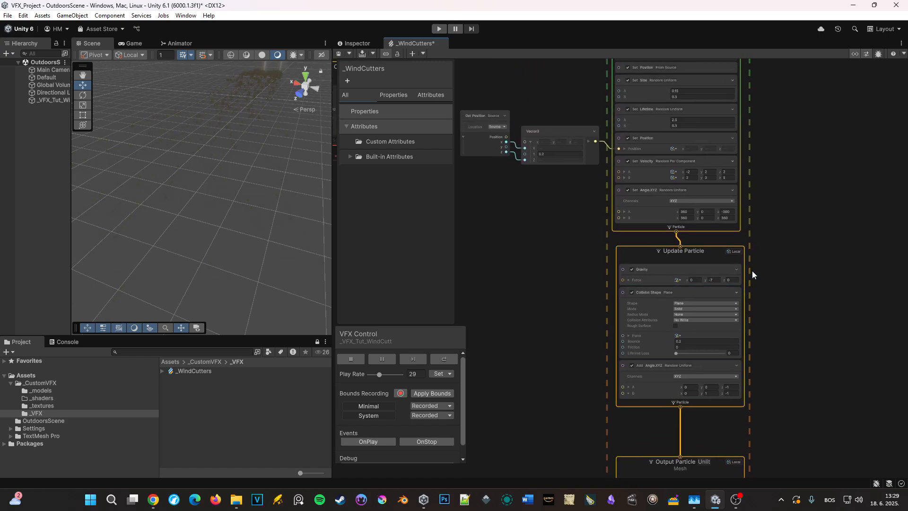
{"action": "middle_click_drag", "start_coordinate": [588, 248], "coordinate": [661, 323]}
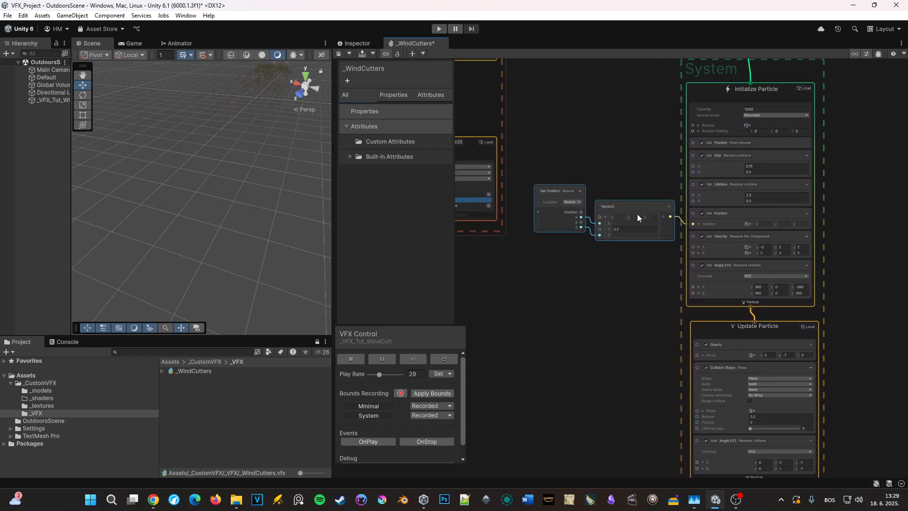
{"action": "left_click_drag", "start_coordinate": [637, 213], "coordinate": [639, 222]}
{"action": "left_click", "coordinate": [573, 172]}
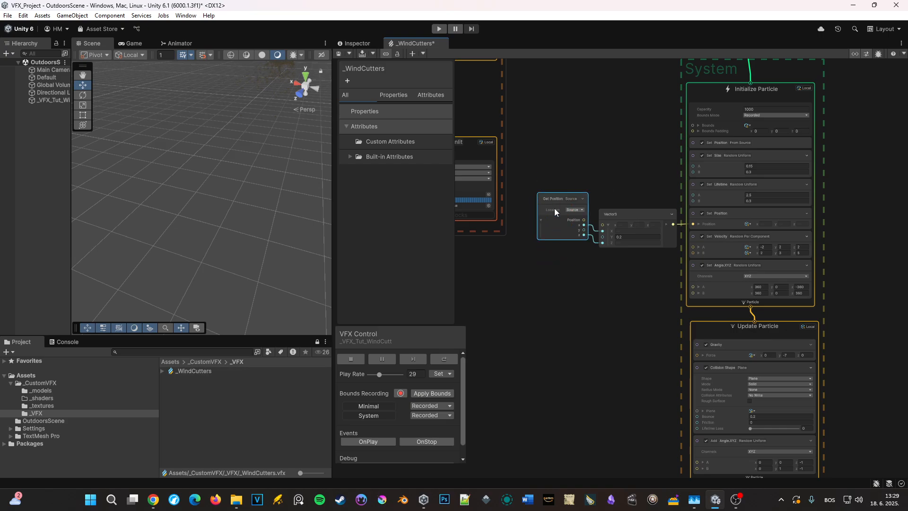
{"action": "left_click", "coordinate": [582, 199]}
{"action": "left_click", "coordinate": [671, 215]}
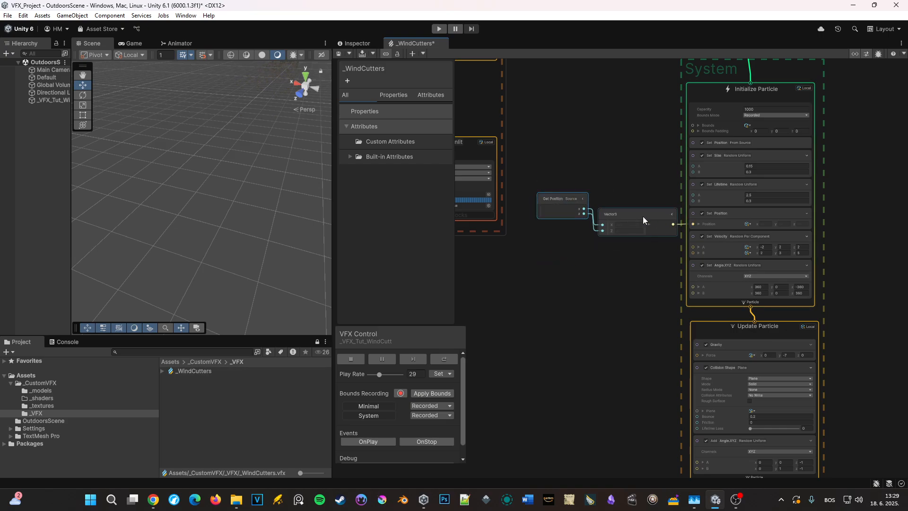
{"action": "left_click_drag", "start_coordinate": [620, 214], "coordinate": [626, 215]}
{"action": "left_click_drag", "start_coordinate": [559, 208], "coordinate": [574, 224]}
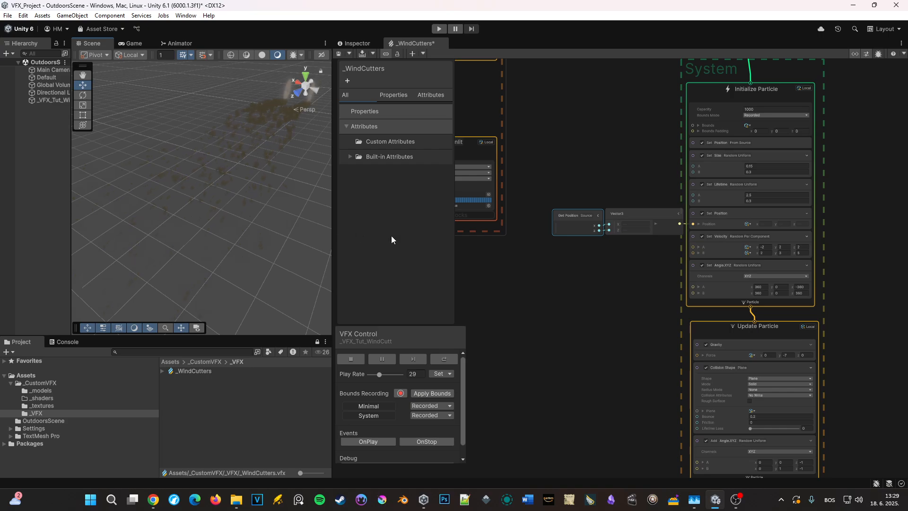
Select the whole debris system with its GPUEvent and input nodes and move it up, farther away from the Minimal system.
{"action": "scroll", "coordinate": [676, 246], "scroll_direction": "down", "scroll_amount": 3}
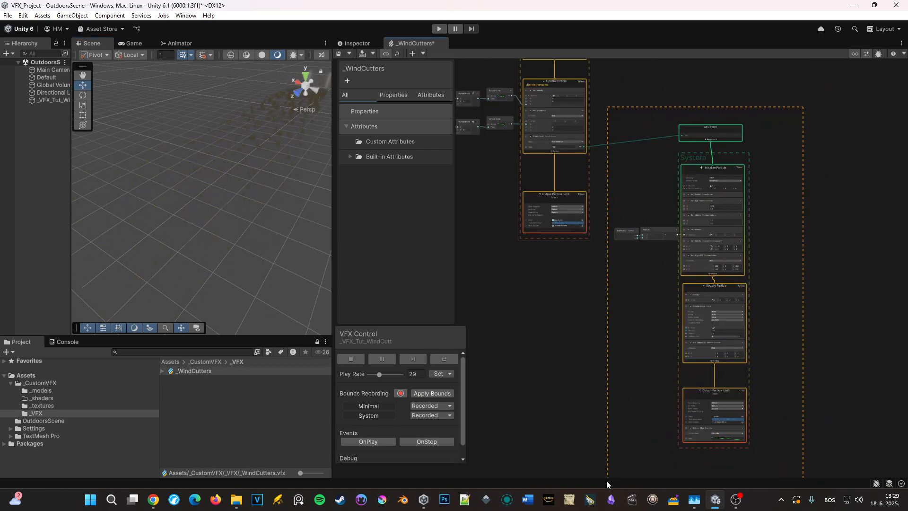
{"action": "left_click_drag", "start_coordinate": [606, 480], "coordinate": [607, 481]}
{"action": "middle_click_drag", "start_coordinate": [862, 245], "coordinate": [819, 346]}
{"action": "left_click_drag", "start_coordinate": [687, 233], "coordinate": [751, 115]}
{"action": "middle_click_drag", "start_coordinate": [644, 384], "coordinate": [650, 276]}
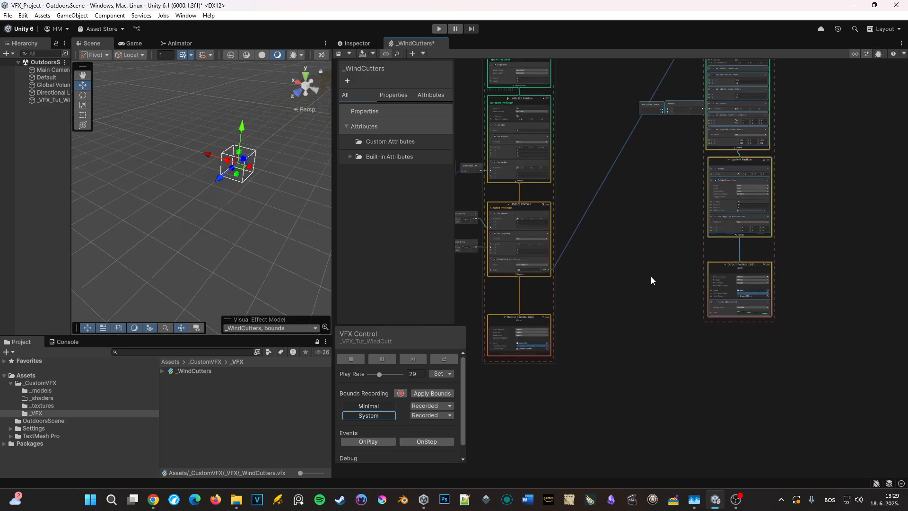
{"action": "left_click", "coordinate": [647, 397]}
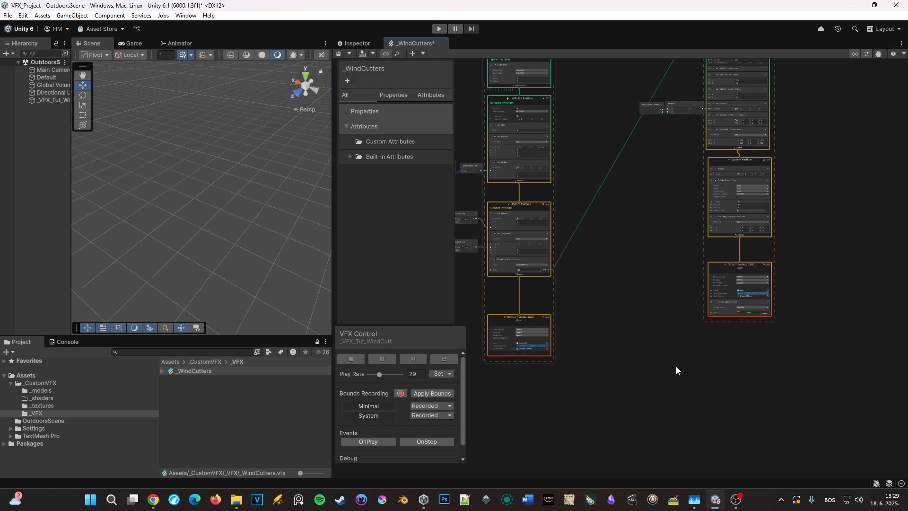
{"action": "middle_click_drag", "start_coordinate": [804, 302], "coordinate": [815, 358]}
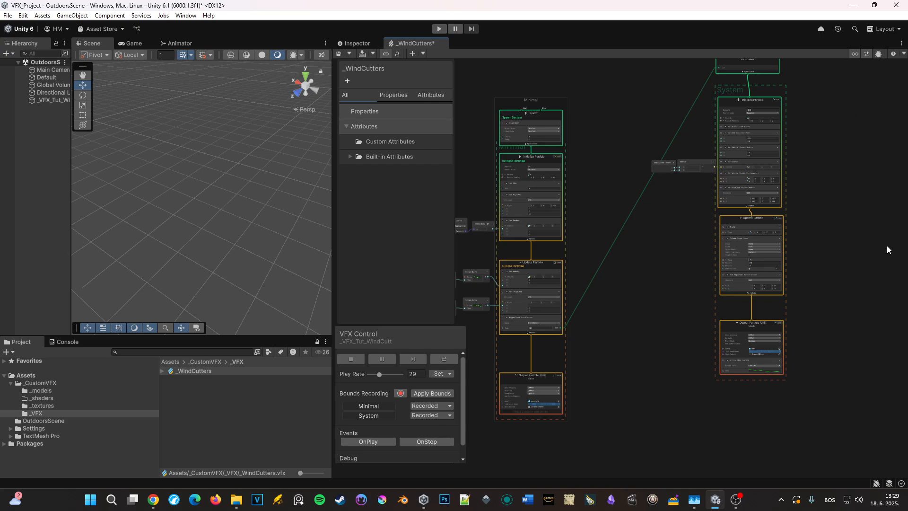
Duplicate the debris system with its GPUEvent and place the copy below the original system.
{"action": "middle_click_drag", "start_coordinate": [885, 245], "coordinate": [859, 273]}
{"action": "left_click_drag", "start_coordinate": [662, 382], "coordinate": [663, 407]}
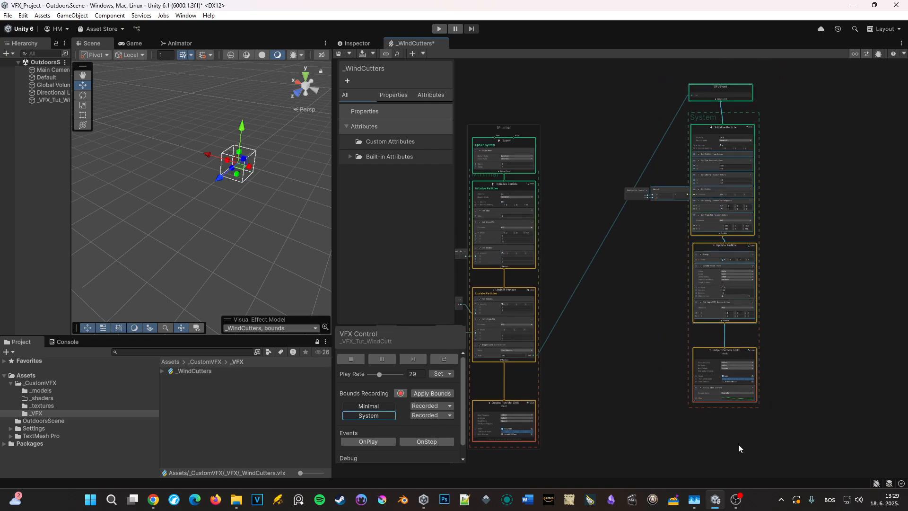
{"action": "middle_click_drag", "start_coordinate": [739, 444], "coordinate": [751, 158]}
{"action": "key", "text": "ctrl+v"}
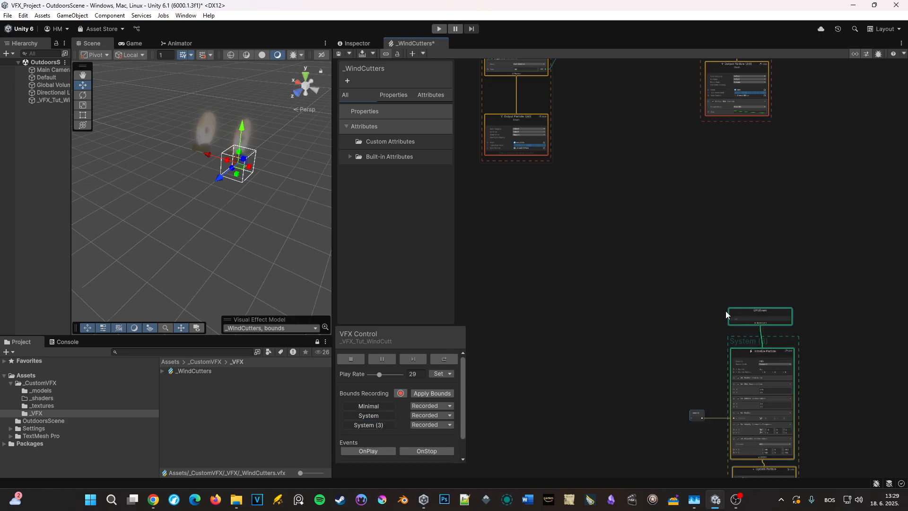
{"action": "middle_click_drag", "start_coordinate": [821, 283], "coordinate": [831, 142]}
{"action": "left_click_drag", "start_coordinate": [831, 138], "coordinate": [662, 442]}
{"action": "middle_click_drag", "start_coordinate": [798, 221], "coordinate": [810, 298]}
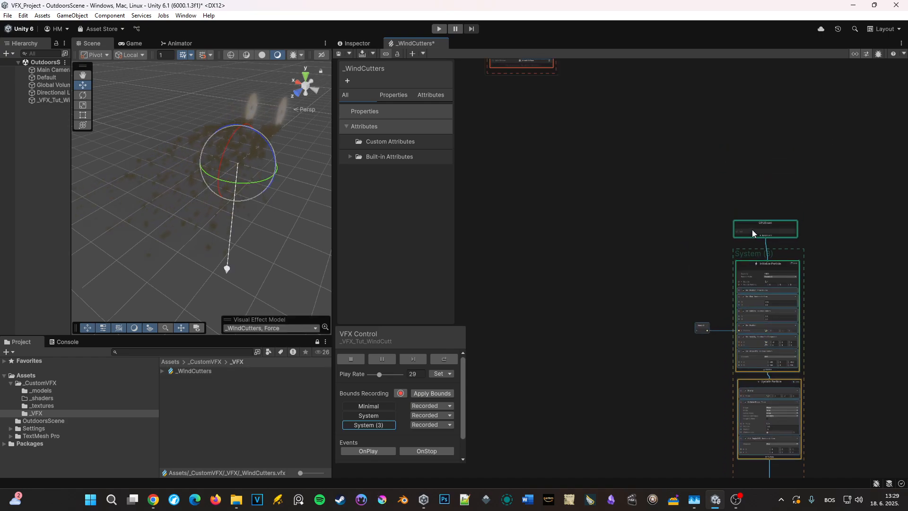
{"action": "left_click_drag", "start_coordinate": [751, 229], "coordinate": [693, 152]}
{"action": "scroll", "coordinate": [787, 326], "scroll_direction": "up", "scroll_amount": 3}
{"action": "left_click", "coordinate": [773, 345]}
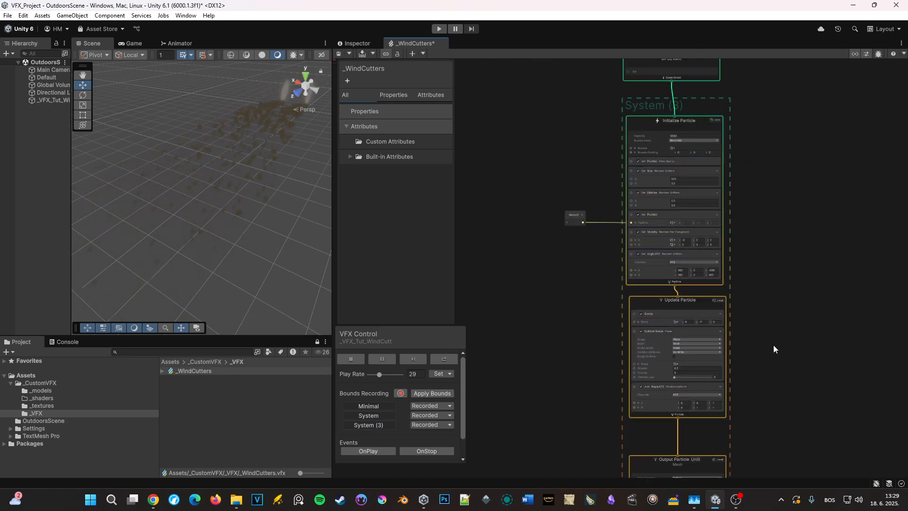
Replace the duplicated system's Unlit Mesh output with an Output Particle Unlit Quad linked to its Update Particle.
{"action": "middle_click_drag", "start_coordinate": [763, 452], "coordinate": [787, 292]}
{"action": "scroll", "coordinate": [787, 292], "scroll_direction": "up", "scroll_amount": 3}
{"action": "left_click", "coordinate": [630, 306]}
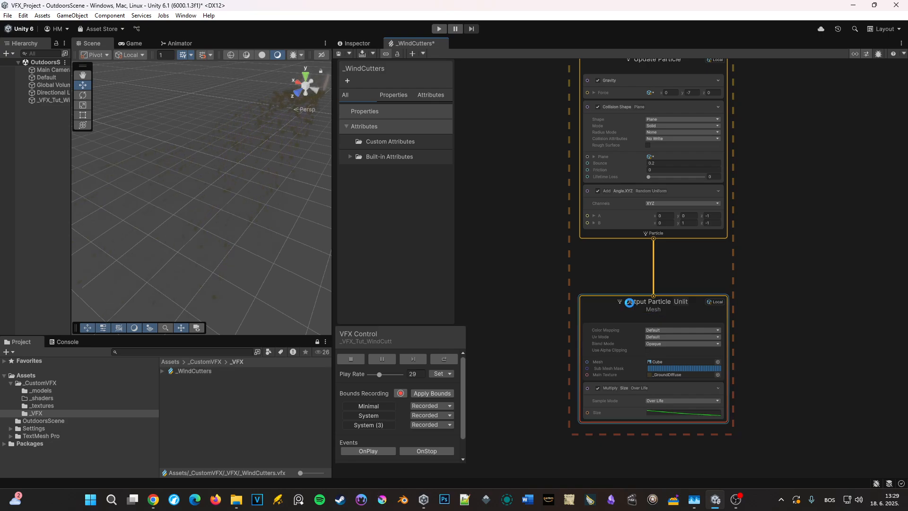
{"action": "key", "text": "Delete"}
{"action": "left_click_drag", "start_coordinate": [654, 238], "coordinate": [654, 294]}
{"action": "type", "text": "out p"}
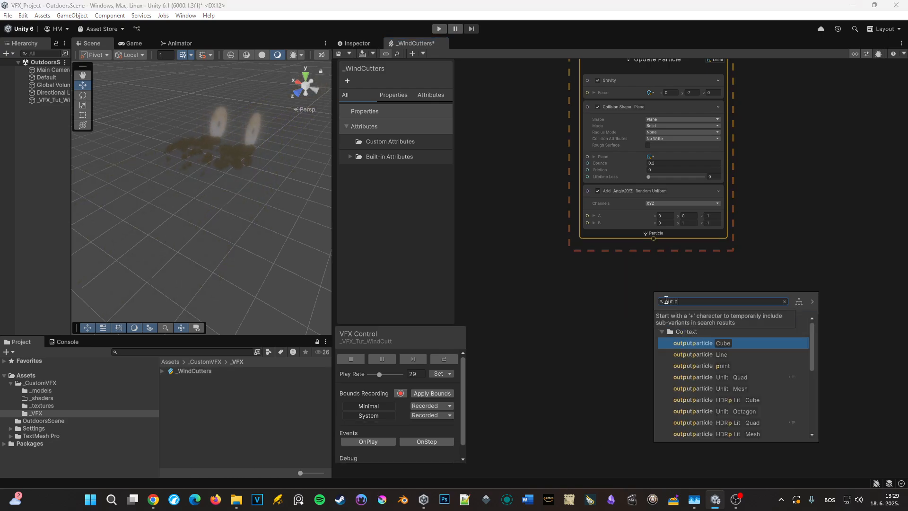
{"action": "type", "text": "art quad"}
{"action": "key", "text": "Return"}
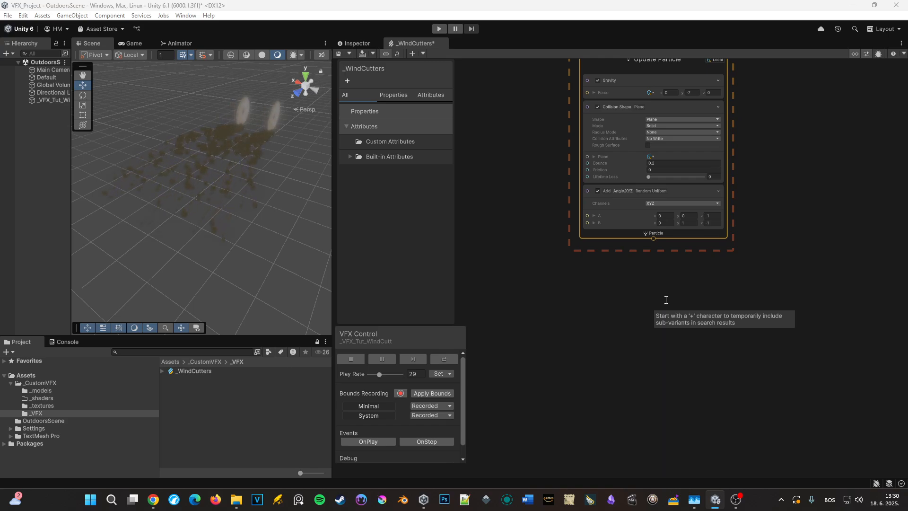
{"action": "left_click_drag", "start_coordinate": [655, 335], "coordinate": [642, 285]}
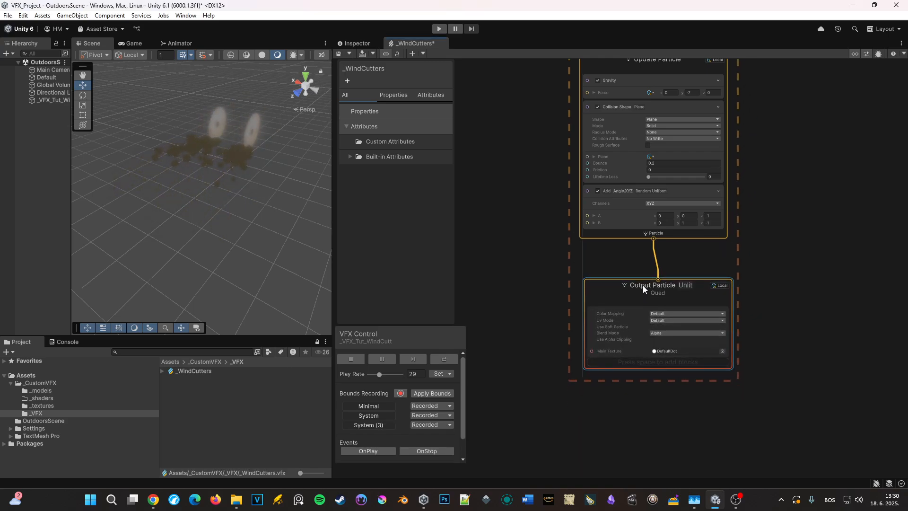
Set the Quad output's Blend Mode to Additive and its Main Texture to trace__rotated, and align it under Update Particle.
{"action": "left_click", "coordinate": [664, 332]}
{"action": "left_click", "coordinate": [679, 342]}
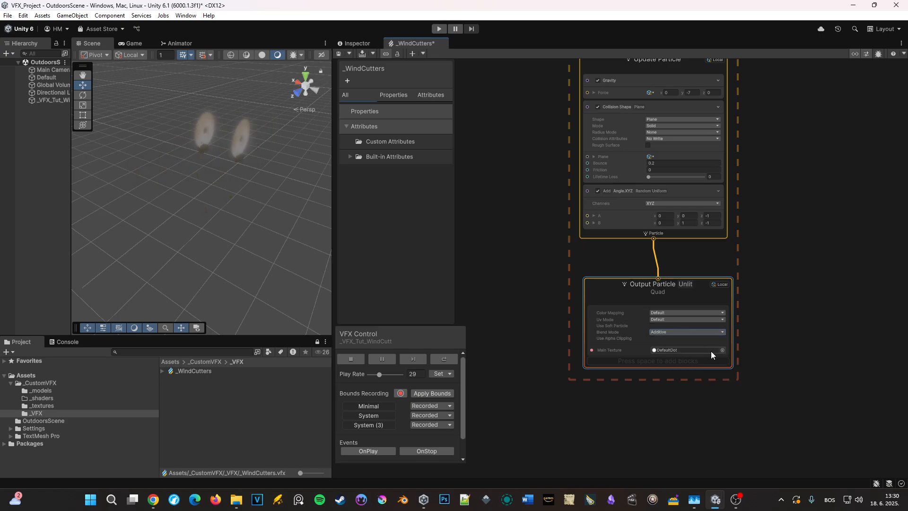
{"action": "left_click", "coordinate": [713, 350]}
{"action": "type", "text": "trace"}
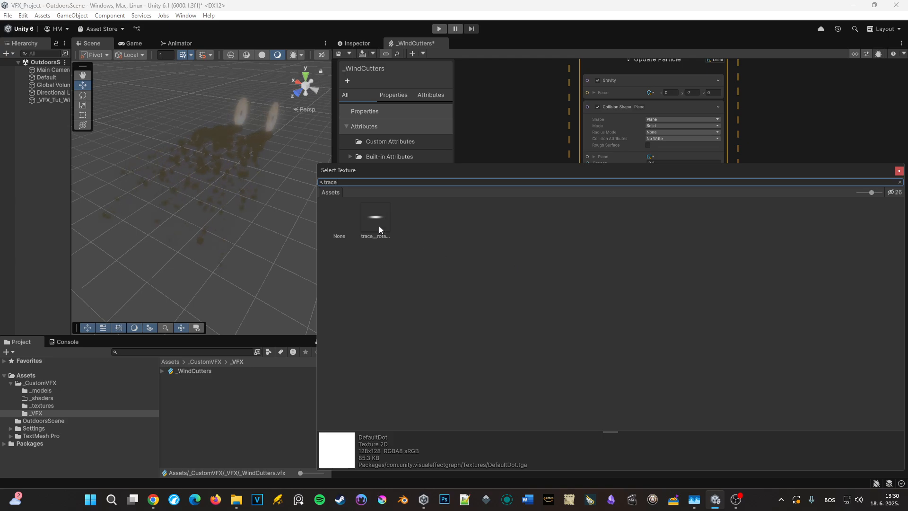
{"action": "left_click", "coordinate": [378, 226]}
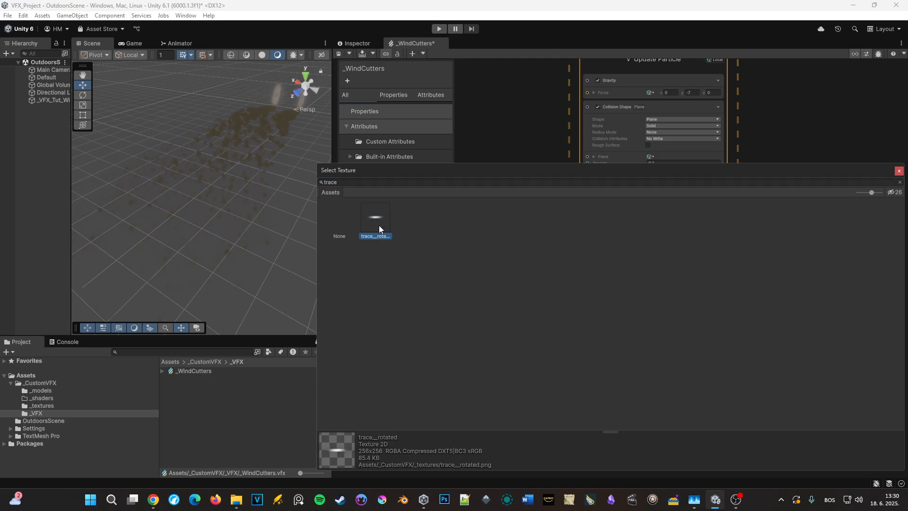
{"action": "double_click", "coordinate": [378, 226]}
{"action": "left_click_drag", "start_coordinate": [683, 284], "coordinate": [679, 268]}
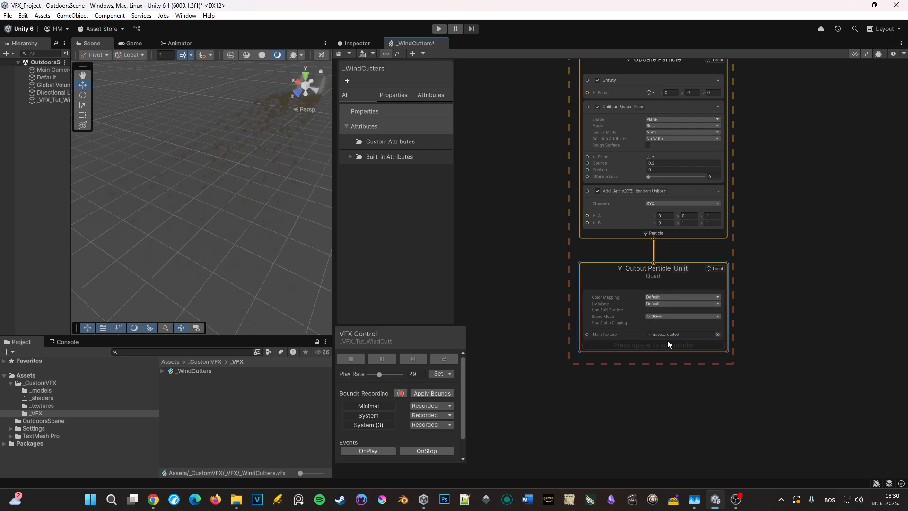
{"action": "scroll", "coordinate": [675, 339], "scroll_direction": "up", "scroll_amount": 5}
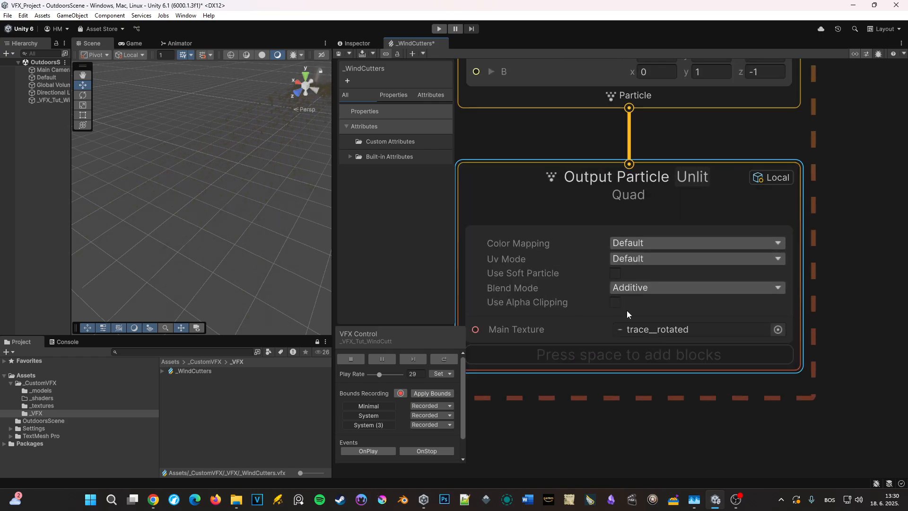
{"action": "scroll", "coordinate": [626, 310], "scroll_direction": "down", "scroll_amount": 5}
Link the event output in the Minimal system's Update Particle to the duplicated system's GPUEvent, and pause the simulation to check the sparks.
{"action": "scroll", "coordinate": [726, 216], "scroll_direction": "up", "scroll_amount": 3}
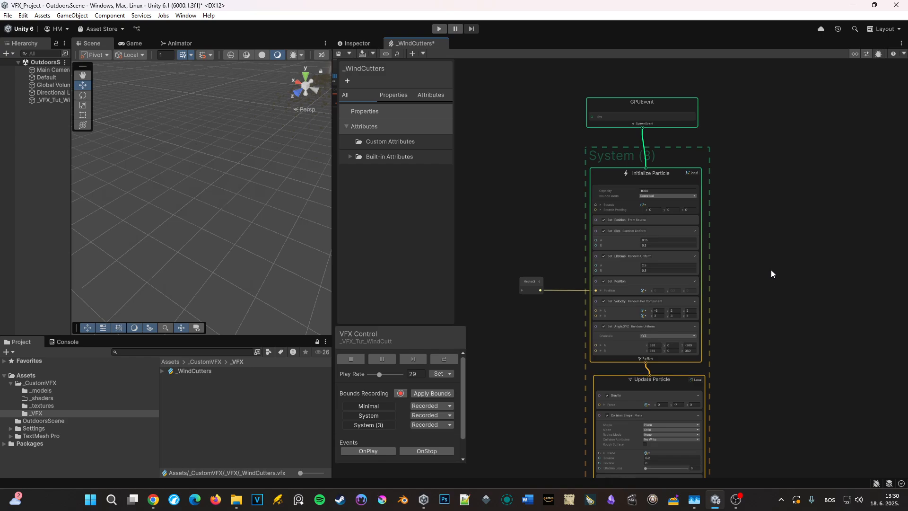
{"action": "middle_click_drag", "start_coordinate": [770, 270], "coordinate": [777, 380]}
{"action": "scroll", "coordinate": [681, 179], "scroll_direction": "down", "scroll_amount": 3}
{"action": "middle_click_drag", "start_coordinate": [534, 99], "coordinate": [548, 155]}
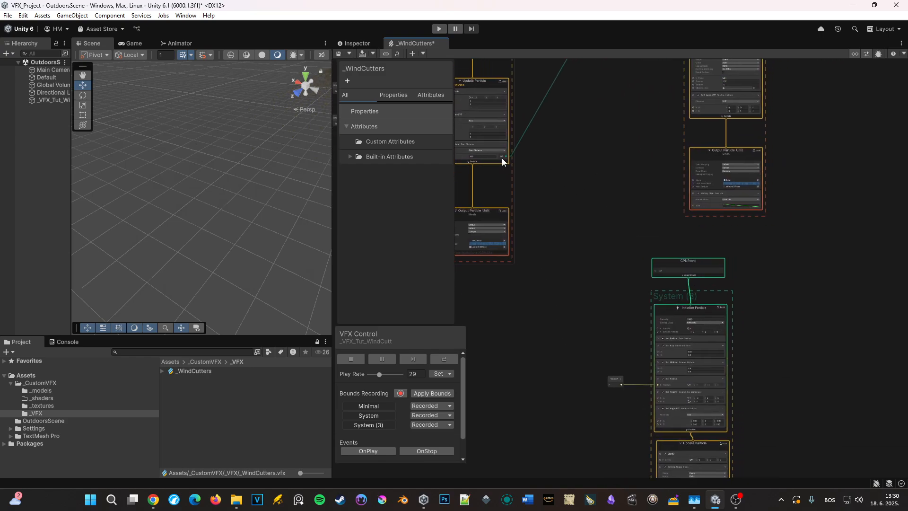
{"action": "left_click_drag", "start_coordinate": [502, 161], "coordinate": [649, 276]}
{"action": "left_click_drag", "start_coordinate": [505, 157], "coordinate": [654, 270]}
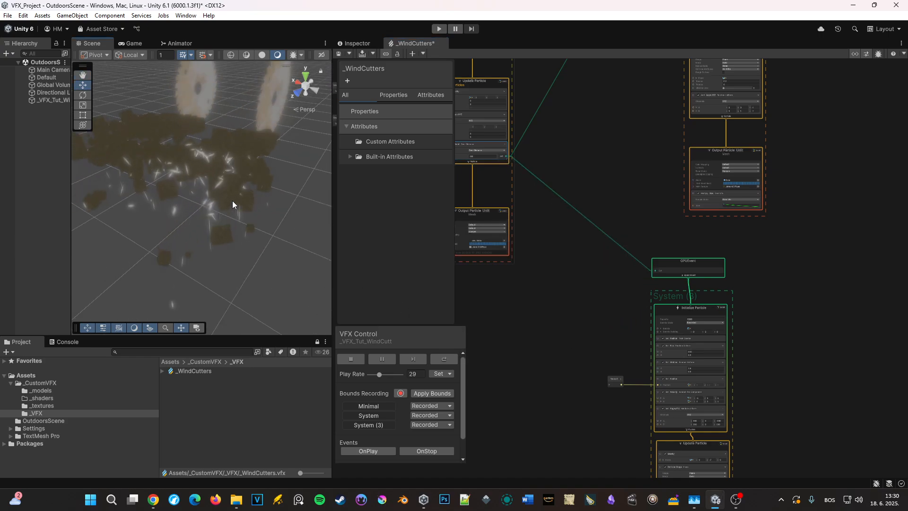
{"action": "left_click", "coordinate": [386, 357]}
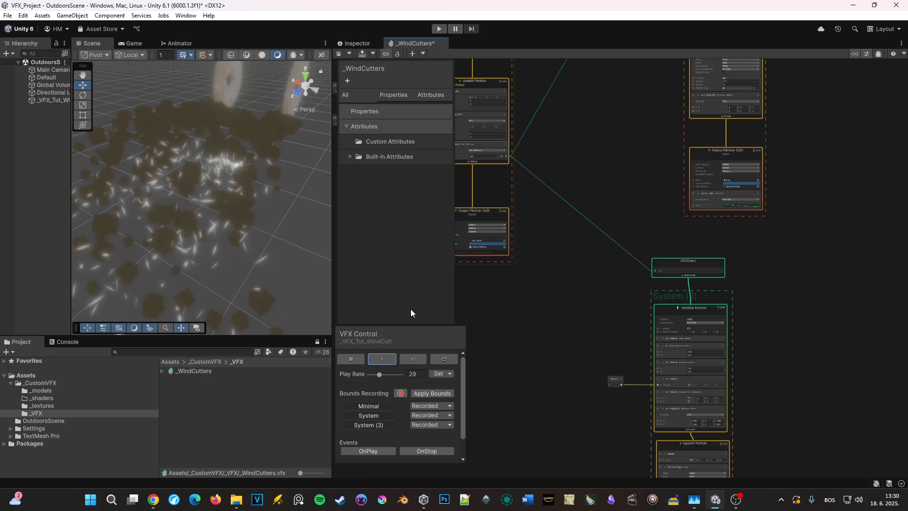
Delete the Collision Shape, Gravity and Add Angle.XYZ blocks from the duplicated system's Update Particle.
{"action": "scroll", "coordinate": [816, 254], "scroll_direction": "down", "scroll_amount": 3}
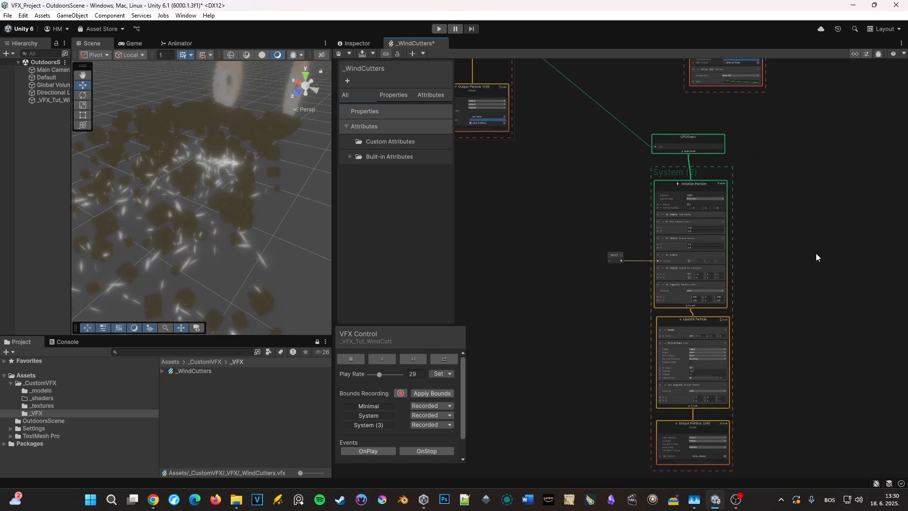
{"action": "scroll", "coordinate": [815, 258], "scroll_direction": "down", "scroll_amount": 2}
{"action": "scroll", "coordinate": [788, 270], "scroll_direction": "up", "scroll_amount": 5}
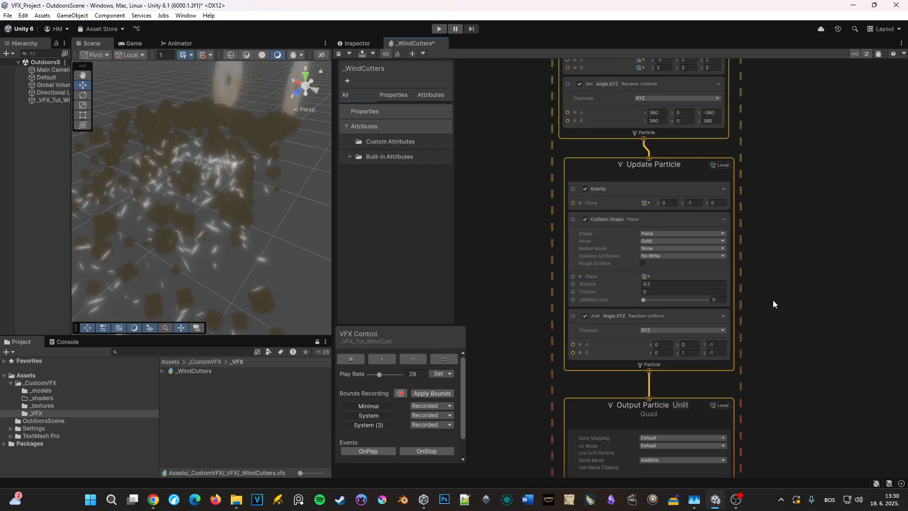
{"action": "left_click", "coordinate": [606, 225]}
{"action": "key", "text": "Delete"}
{"action": "left_click", "coordinate": [620, 192]}
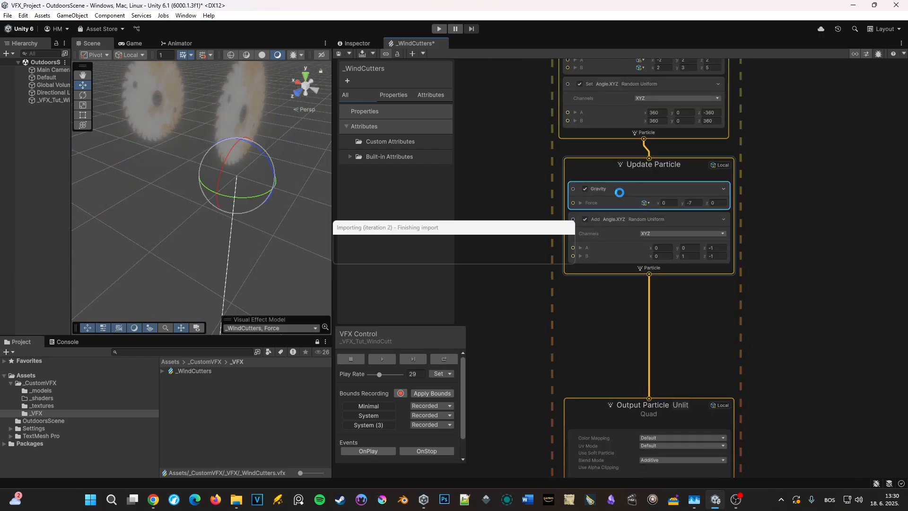
{"action": "key", "text": "Delete"}
{"action": "left_click", "coordinate": [622, 197]}
{"action": "key", "text": "Delete"}
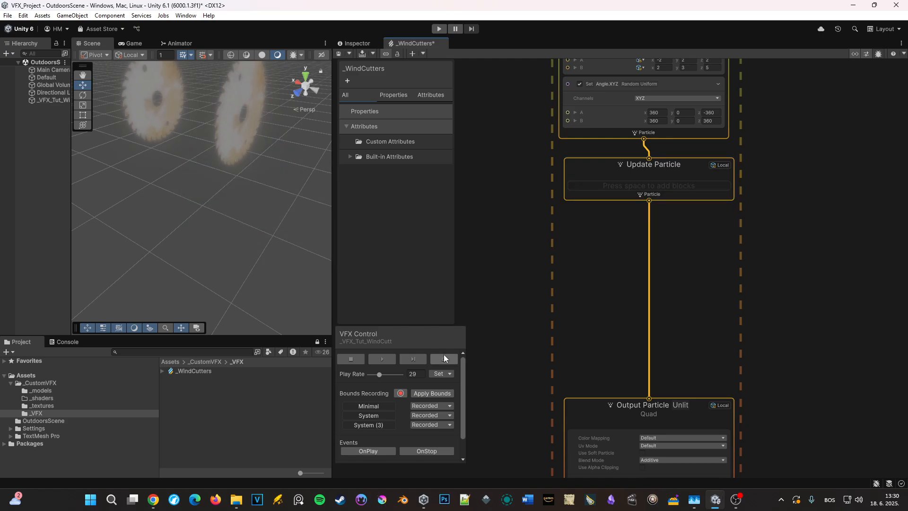
Replay and pause the simulation, and delete the Set Angle.XYZ block from System (3)'s Initialize Particle.
{"action": "left_click", "coordinate": [444, 358]}
{"action": "left_click", "coordinate": [384, 362]}
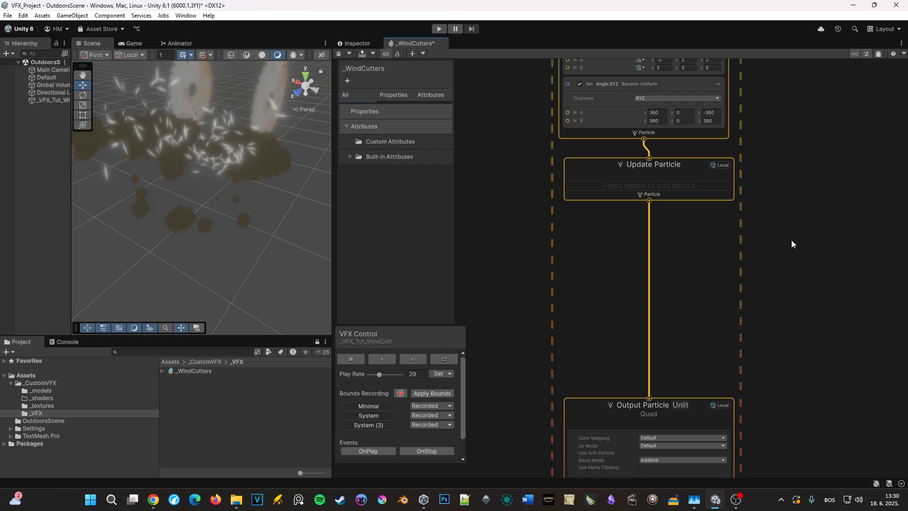
{"action": "middle_click_drag", "start_coordinate": [790, 241], "coordinate": [800, 369]}
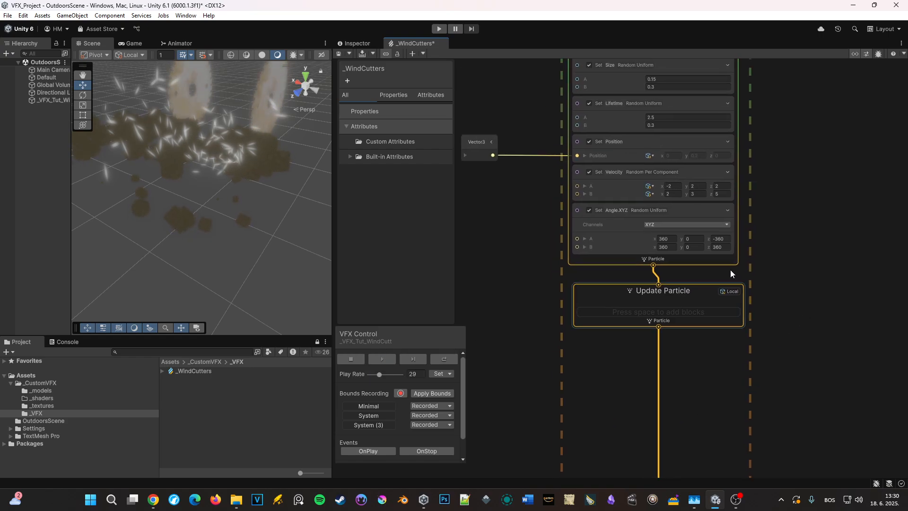
{"action": "left_click", "coordinate": [663, 211]}
{"action": "key", "text": "Delete"}
Set System (3)'s random Lifetime to A 0.5 and B 0.8, and restart the simulation to check the sparks.
{"action": "middle_click_drag", "start_coordinate": [737, 226], "coordinate": [777, 412]}
{"action": "left_click", "coordinate": [702, 304]}
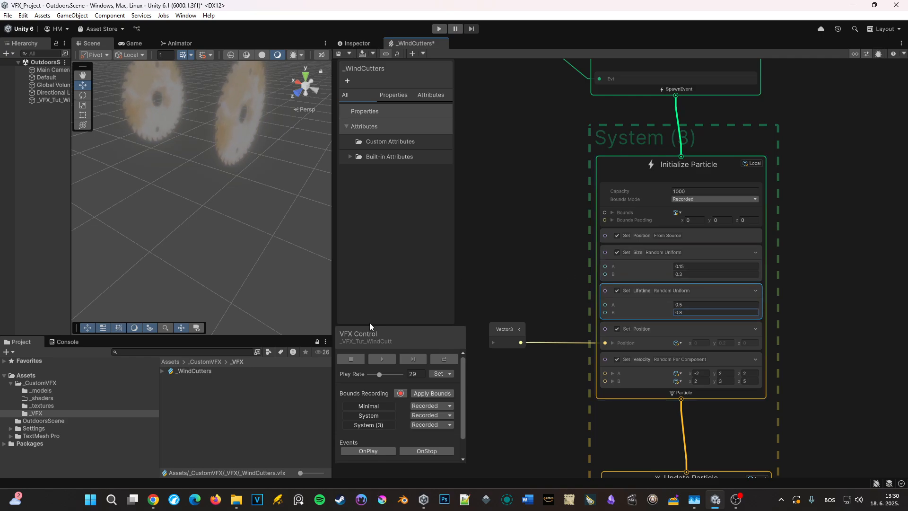
{"action": "left_click", "coordinate": [442, 360]}
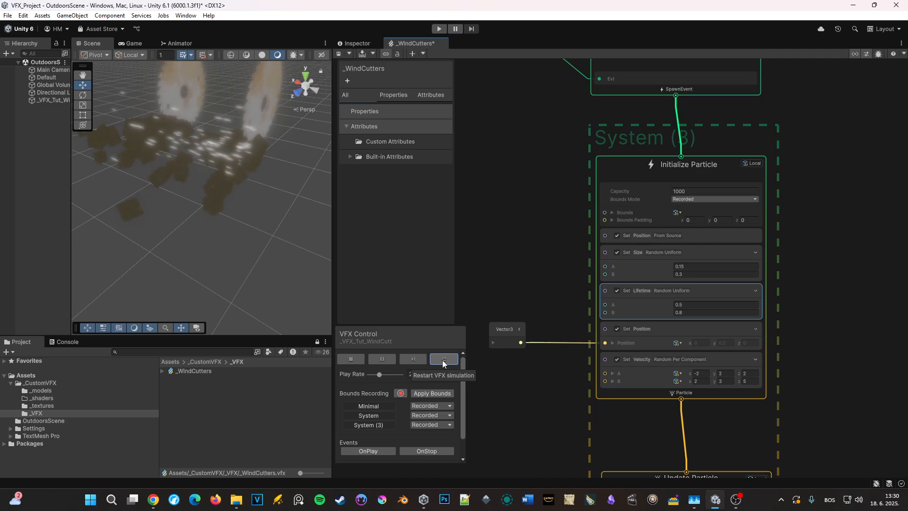
{"action": "middle_click_drag", "start_coordinate": [223, 153], "coordinate": [257, 253]}
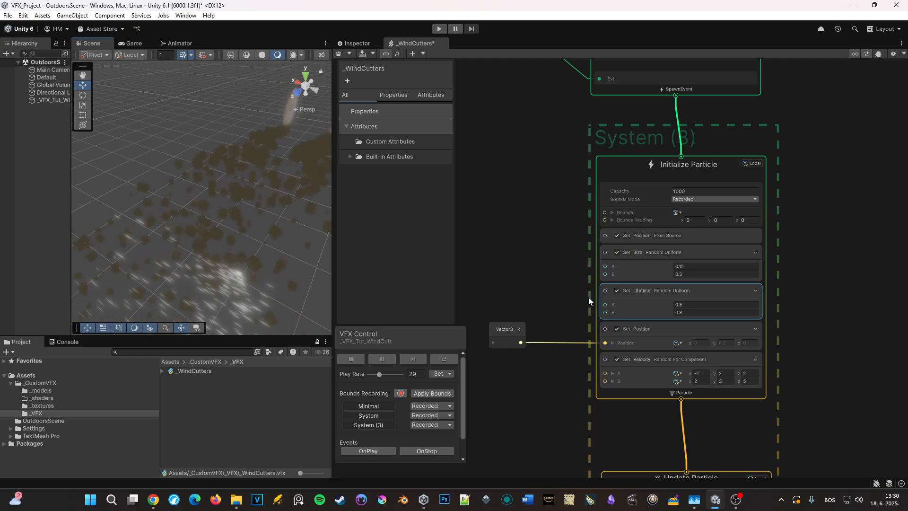
Temporarily disable the Set Position block in System (3)'s Initialize Particle to compare where the sparks spawn.
{"action": "scroll", "coordinate": [534, 286], "scroll_direction": "down", "scroll_amount": 3}
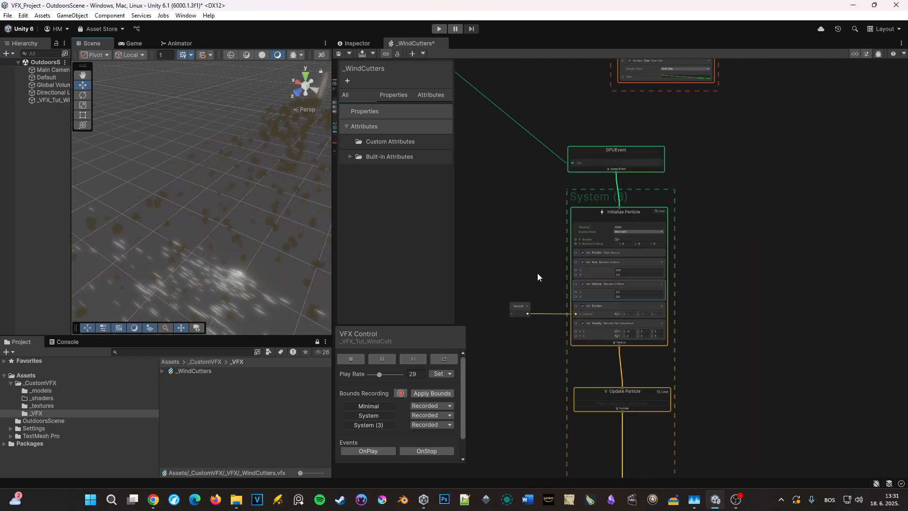
{"action": "middle_click_drag", "start_coordinate": [537, 276], "coordinate": [561, 223]}
{"action": "scroll", "coordinate": [524, 259], "scroll_direction": "up", "scroll_amount": 3}
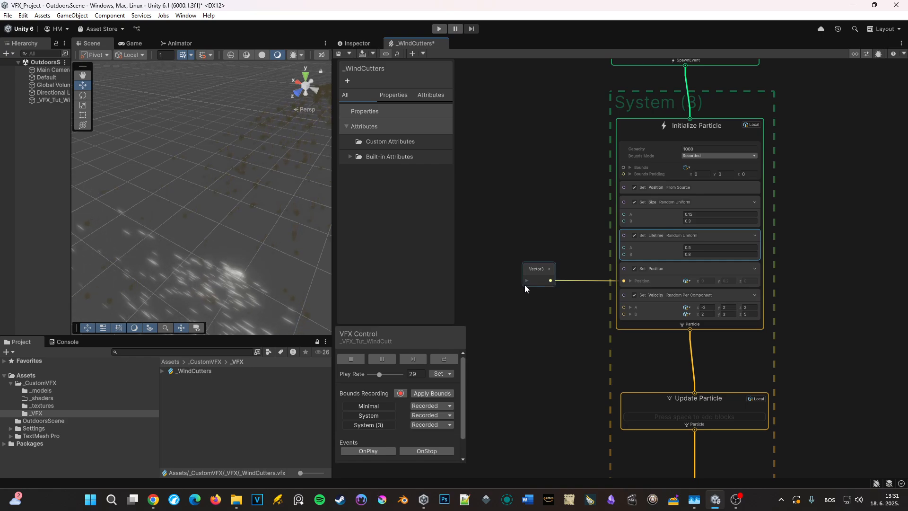
{"action": "middle_click_drag", "start_coordinate": [526, 281], "coordinate": [529, 272]}
{"action": "left_click", "coordinate": [637, 263]}
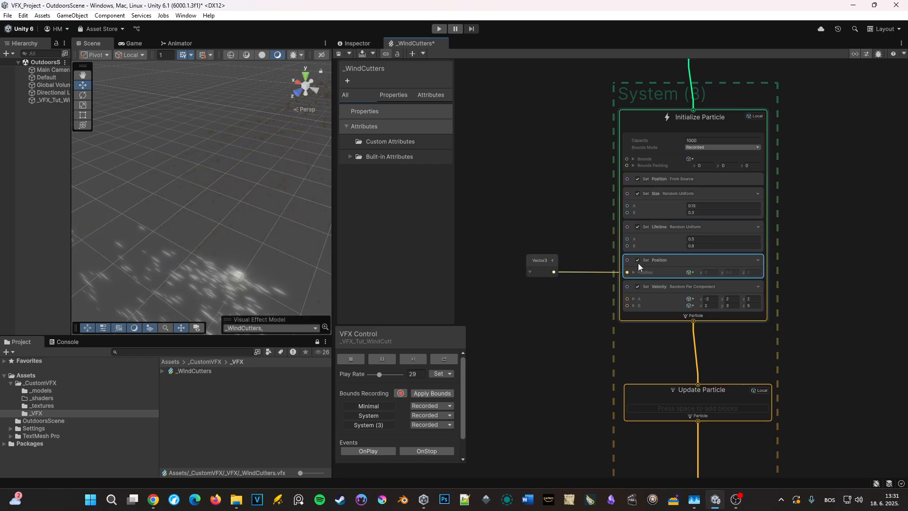
{"action": "left_click", "coordinate": [637, 260]}
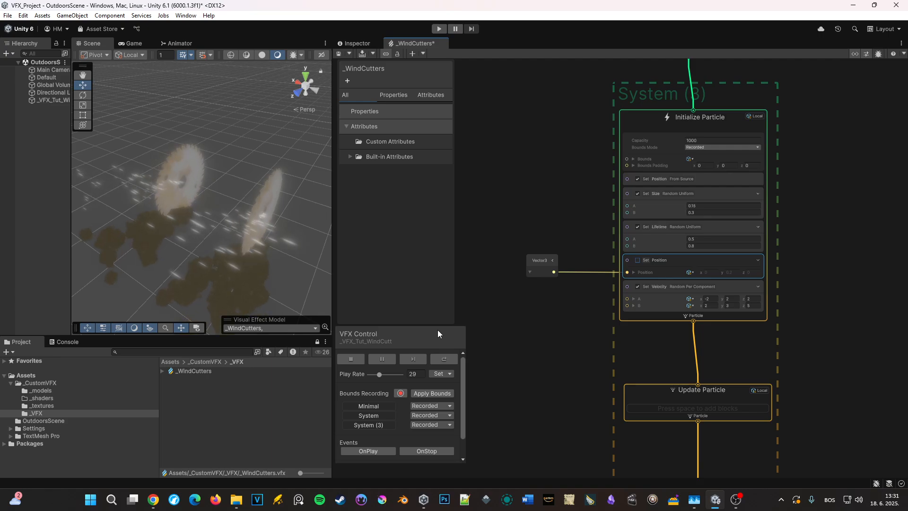
{"action": "right_click_drag", "start_coordinate": [254, 176], "coordinate": [249, 183]}
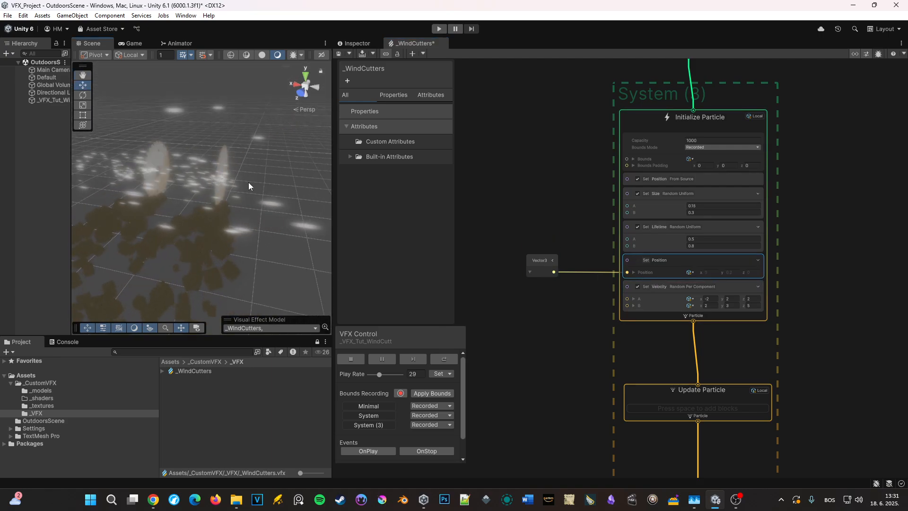
{"action": "middle_click_drag", "start_coordinate": [249, 183], "coordinate": [290, 151]}
{"action": "scroll", "coordinate": [284, 158], "scroll_direction": "down", "scroll_amount": 3}
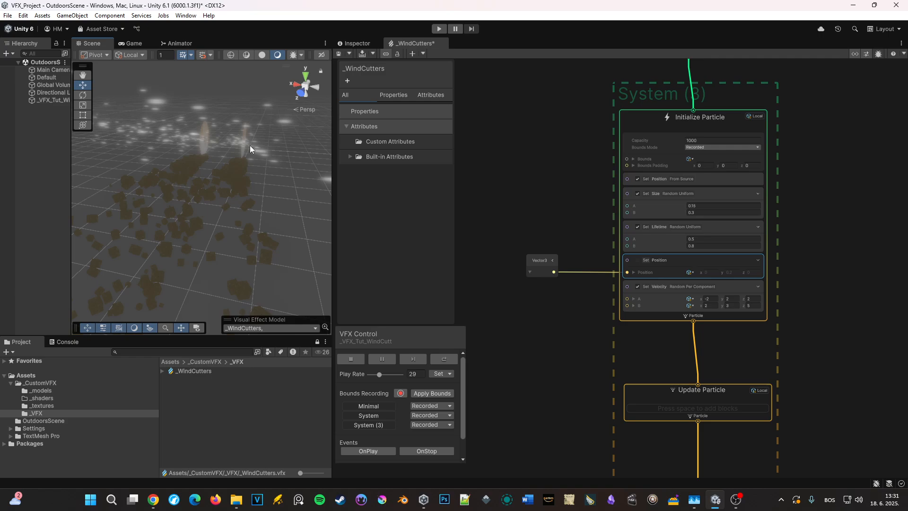
{"action": "scroll", "coordinate": [612, 273], "scroll_direction": "up", "scroll_amount": 4}
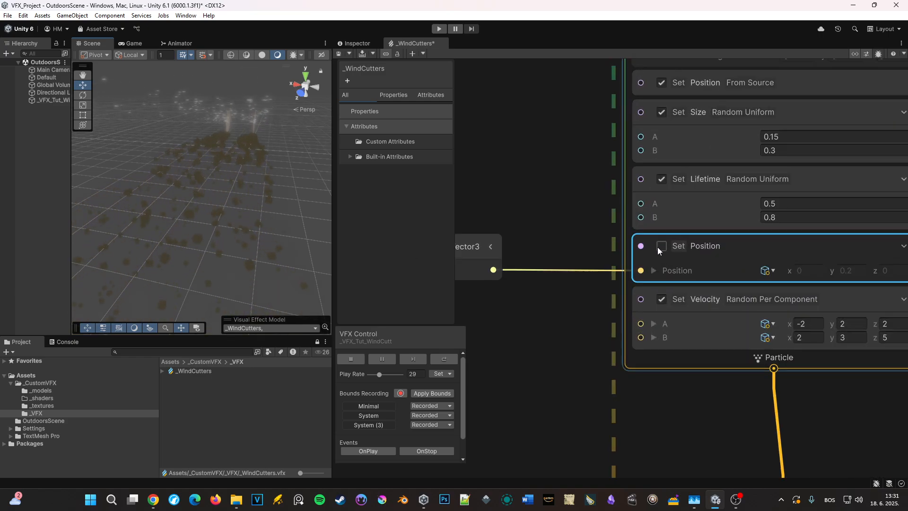
{"action": "left_click", "coordinate": [661, 246]}
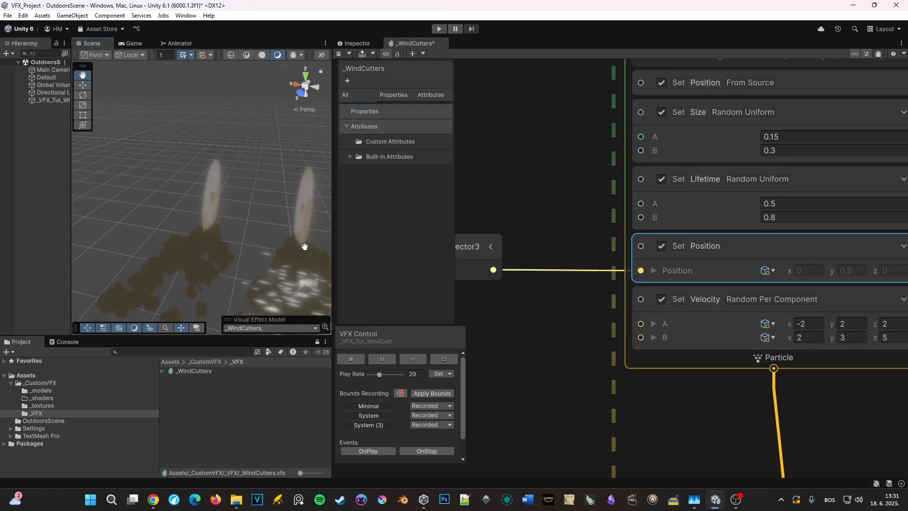
Set Y to 0 in the Vector3 node feeding System (3)'s Set Position block, and expand the block's Position components.
{"action": "middle_click_drag", "start_coordinate": [554, 272], "coordinate": [593, 246]}
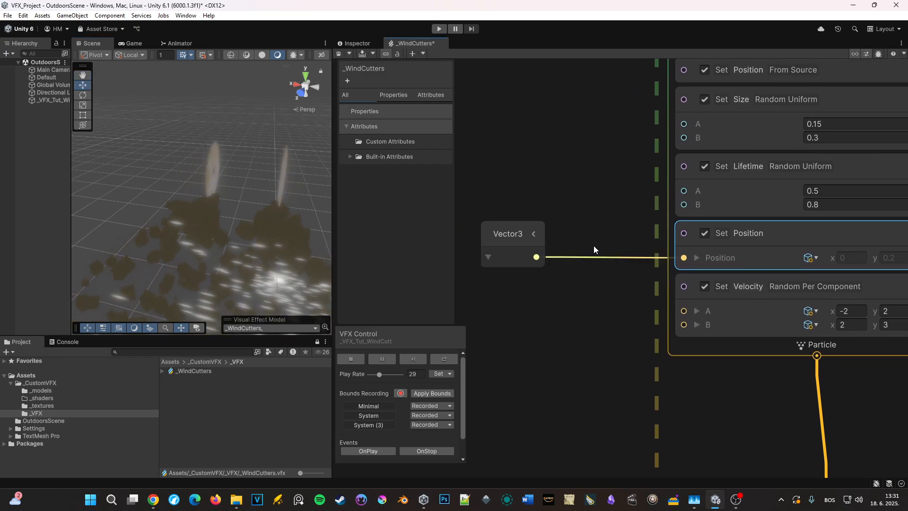
{"action": "left_click", "coordinate": [533, 233]}
{"action": "left_click_drag", "start_coordinate": [551, 231], "coordinate": [514, 224]}
{"action": "left_click", "coordinate": [515, 273]}
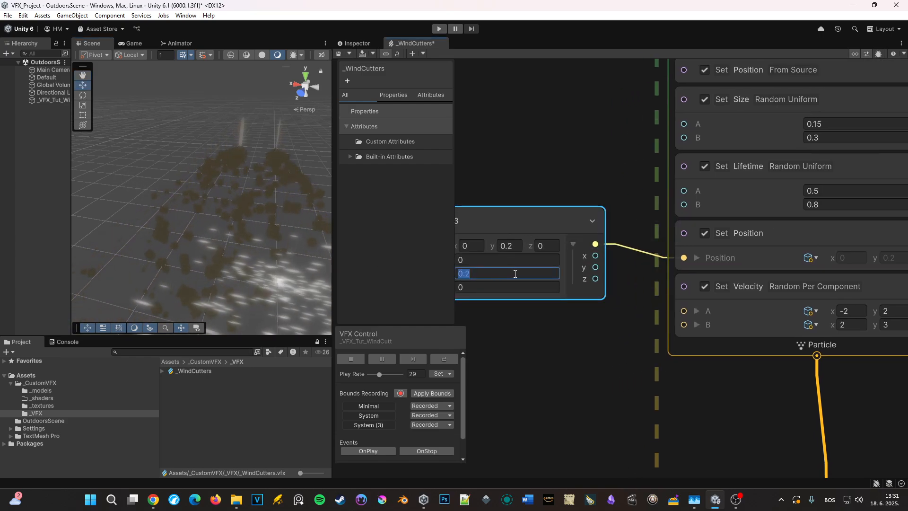
{"action": "type", "text": "0"}
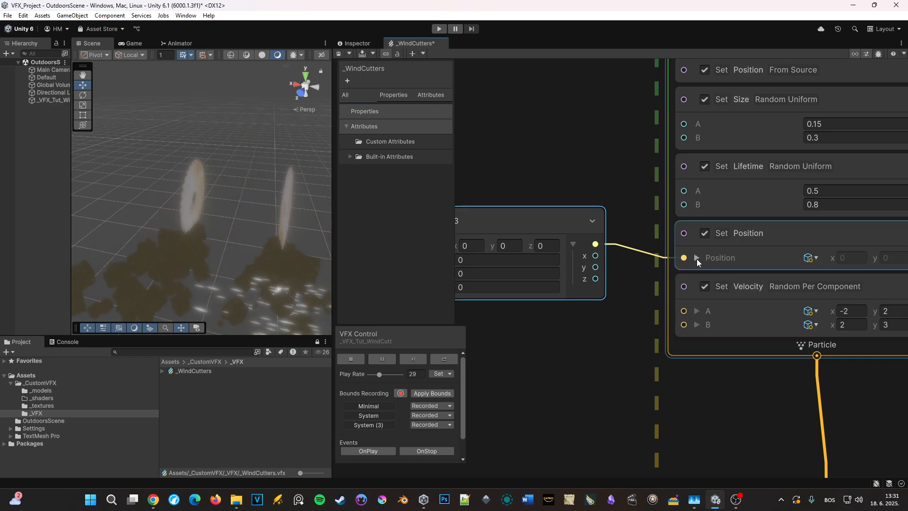
{"action": "left_click", "coordinate": [696, 258]}
Compare the debris system's position setup with System (3)'s, and pause the simulation to examine where the sparks spawn.
{"action": "middle_click_drag", "start_coordinate": [316, 278], "coordinate": [281, 247]}
{"action": "scroll", "coordinate": [660, 169], "scroll_direction": "down", "scroll_amount": 7}
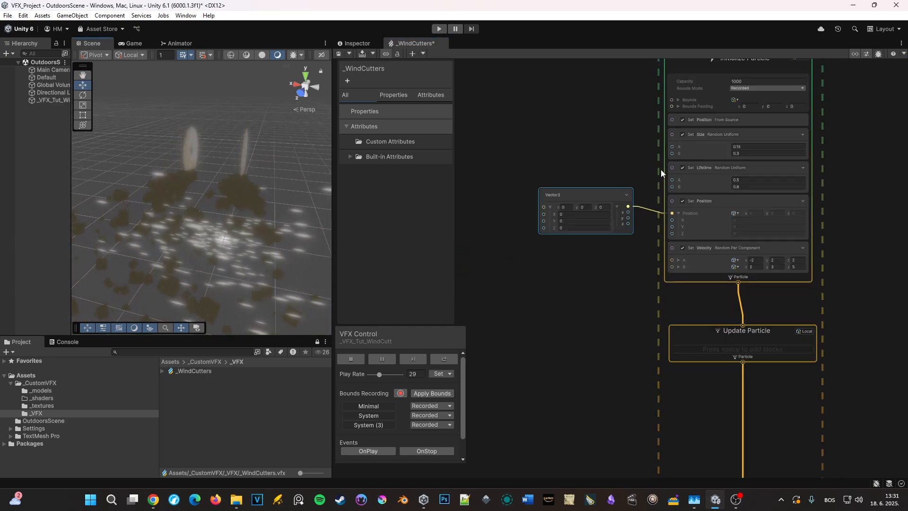
{"action": "middle_click_drag", "start_coordinate": [624, 174], "coordinate": [663, 459]}
{"action": "middle_click_drag", "start_coordinate": [665, 135], "coordinate": [631, 358]}
{"action": "scroll", "coordinate": [634, 429], "scroll_direction": "down", "scroll_amount": 4}
{"action": "scroll", "coordinate": [631, 358], "scroll_direction": "up", "scroll_amount": 4}
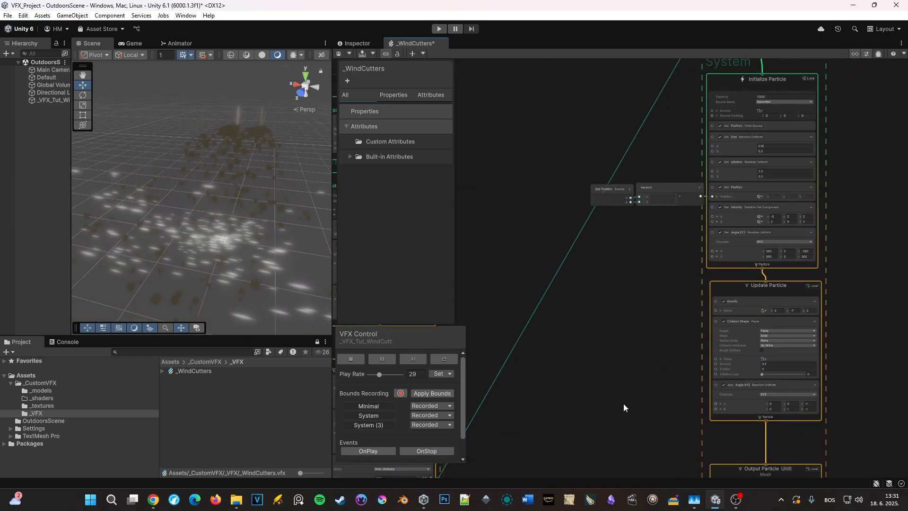
{"action": "middle_click_drag", "start_coordinate": [623, 404], "coordinate": [609, 316]}
{"action": "mouse_move", "coordinate": [582, 472]}
{"action": "middle_mouse_down"}
{"action": "mouse_move", "coordinate": [629, 319]}
{"action": "mouse_move", "coordinate": [655, 180]}
{"action": "middle_mouse_up"}
{"action": "middle_click_drag", "start_coordinate": [623, 331], "coordinate": [589, 306]}
{"action": "left_click", "coordinate": [381, 359]}
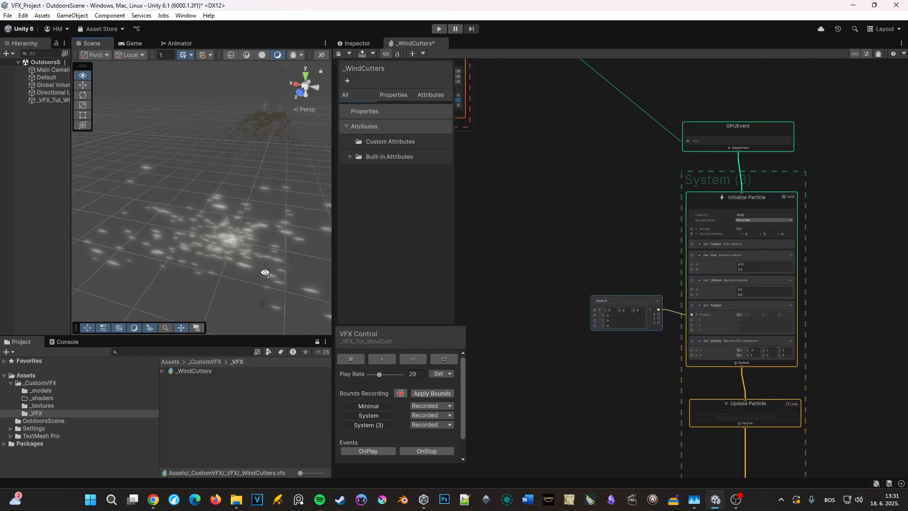
{"action": "middle_click_drag", "start_coordinate": [263, 267], "coordinate": [201, 200]}
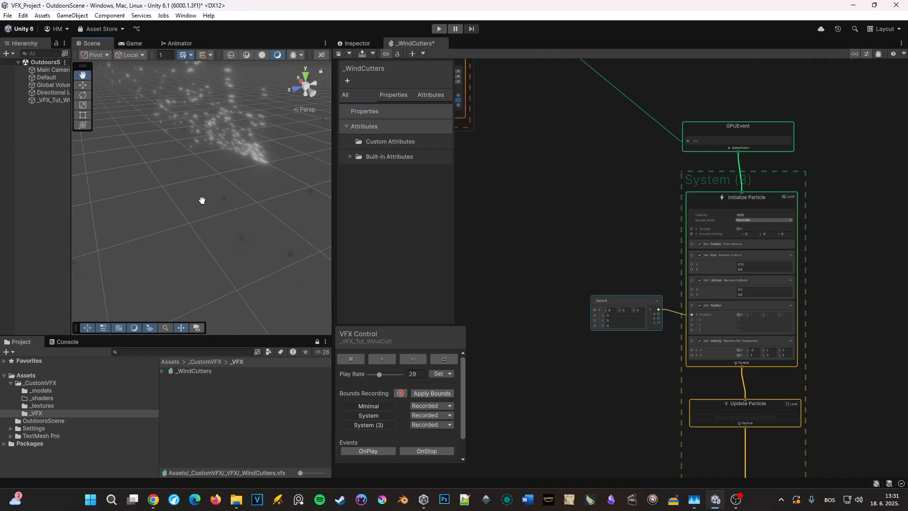
{"action": "scroll", "coordinate": [672, 322], "scroll_direction": "up", "scroll_amount": 2}
Try the Set Position block in System (3)'s Update Particle and restart the simulation to check the sparks.
{"action": "middle_click_drag", "start_coordinate": [648, 372], "coordinate": [620, 308]}
{"action": "left_click_drag", "start_coordinate": [702, 262], "coordinate": [690, 363]}
{"action": "left_click", "coordinate": [443, 359]}
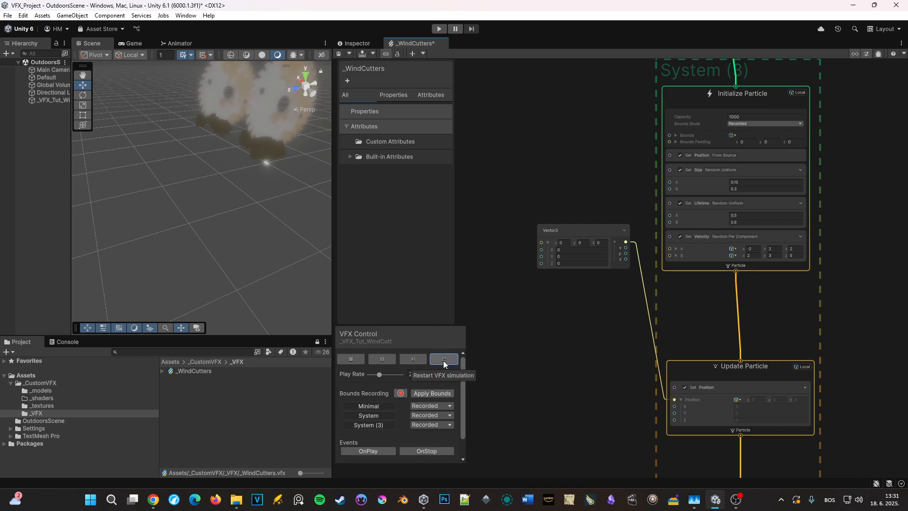
{"action": "middle_click_drag", "start_coordinate": [176, 197], "coordinate": [171, 243]}
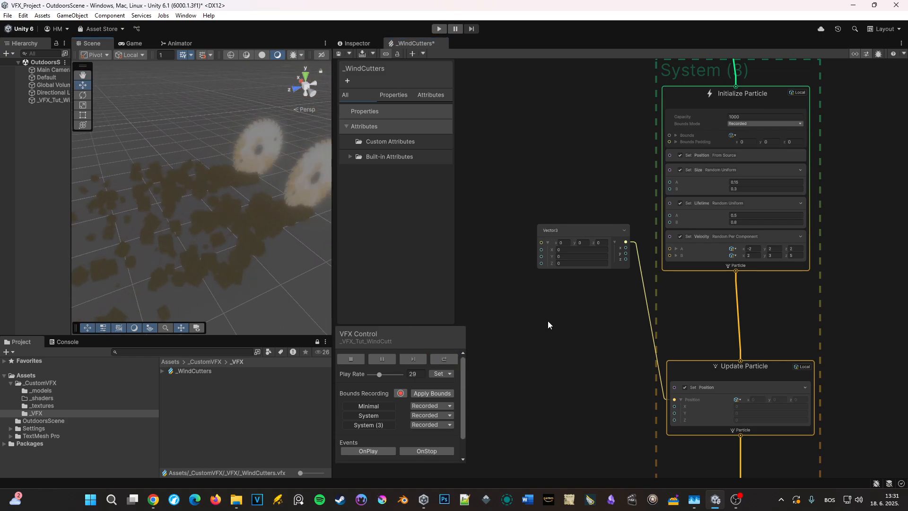
Move the Set Position block back into Initialize Particle below Set Velocity, and replay and pause the simulation to inspect the sparks.
{"action": "left_click_drag", "start_coordinate": [711, 388], "coordinate": [696, 262]}
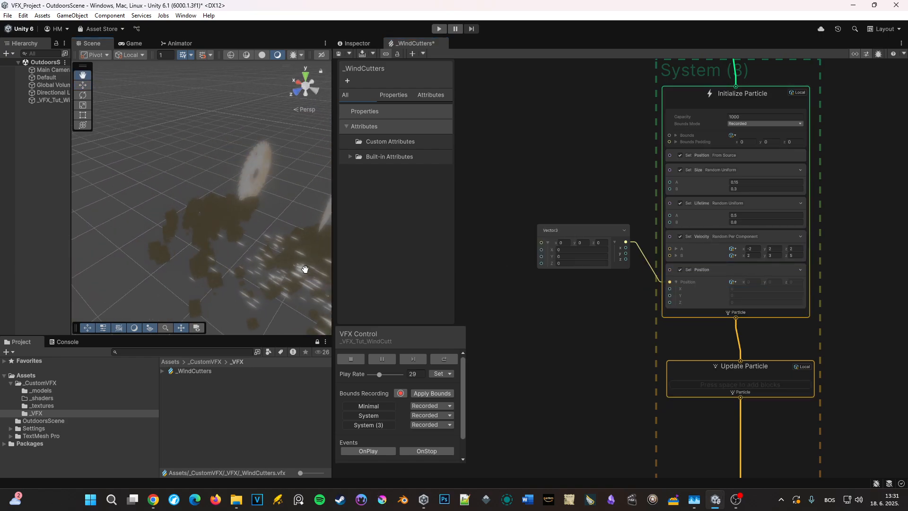
{"action": "left_click", "coordinate": [453, 359]}
{"action": "middle_click_drag", "start_coordinate": [548, 329], "coordinate": [515, 324]}
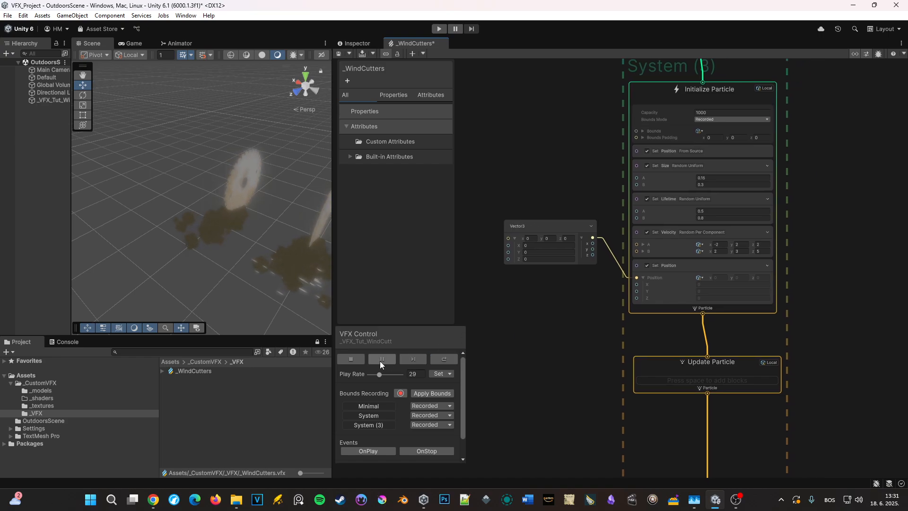
{"action": "left_click", "coordinate": [379, 361]}
{"action": "middle_click_drag", "start_coordinate": [264, 287], "coordinate": [211, 238]}
{"action": "scroll", "coordinate": [211, 225], "scroll_direction": "up", "scroll_amount": 3}
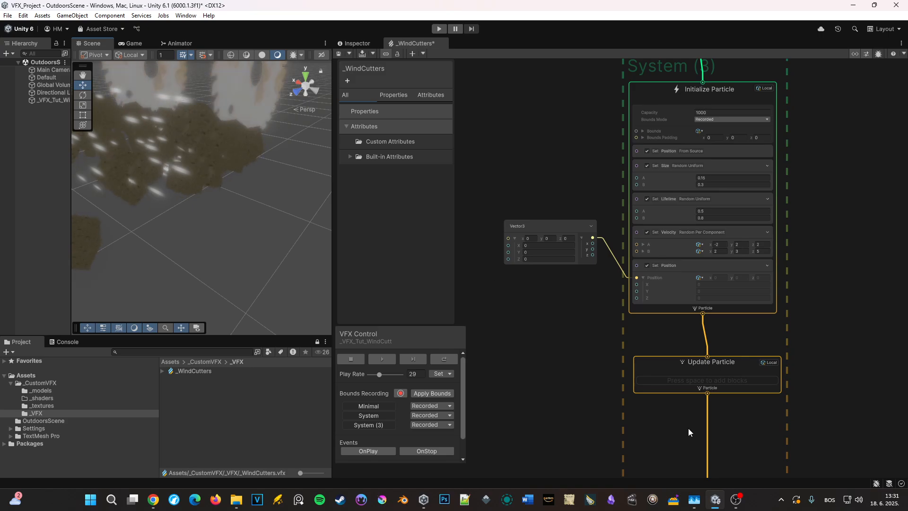
Move the Quad output closer to Update Particle, add an Orient: Face Camera Plane block to it, and restart the simulation.
{"action": "middle_click_drag", "start_coordinate": [687, 428], "coordinate": [683, 194]}
{"action": "left_click_drag", "start_coordinate": [646, 345], "coordinate": [646, 248]}
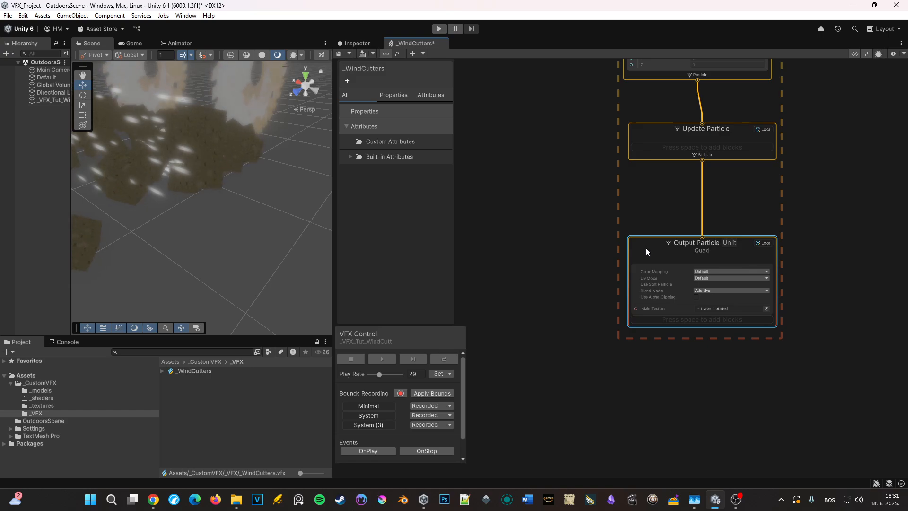
{"action": "key", "text": "space"}
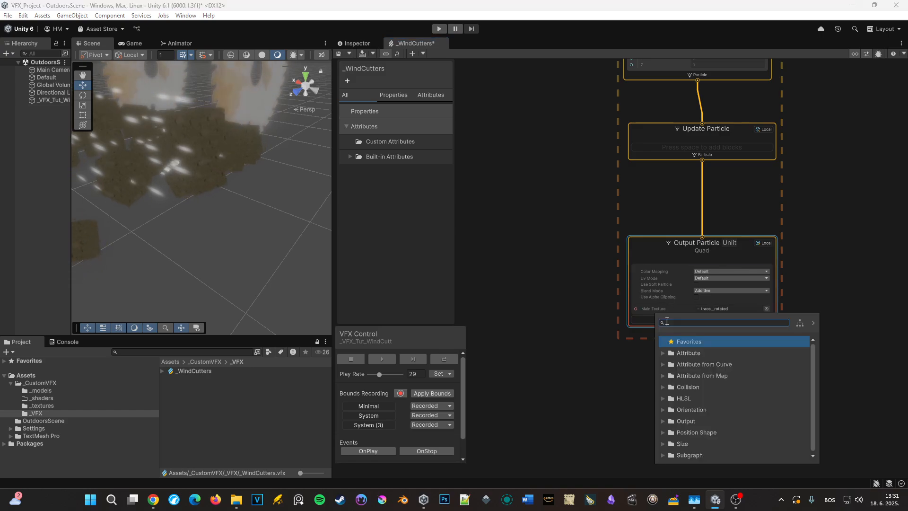
{"action": "type", "text": "out"}
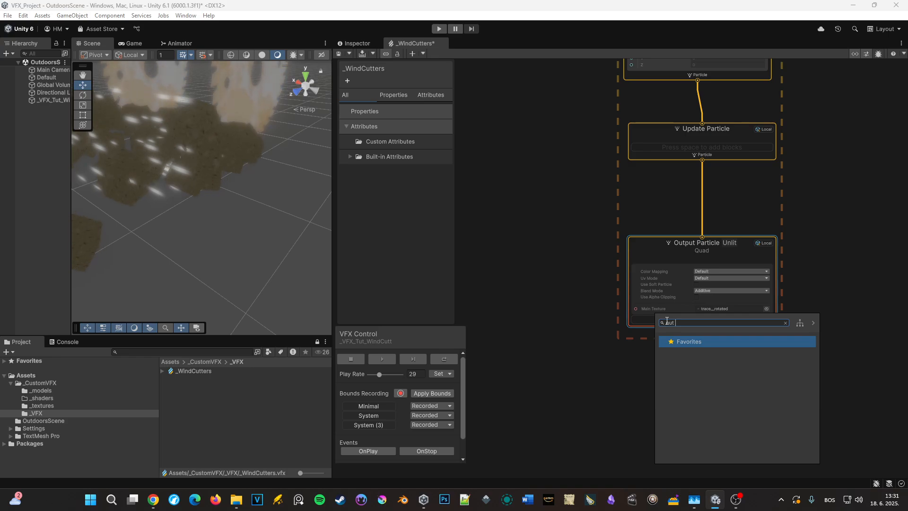
{"action": "type", "text": "face"}
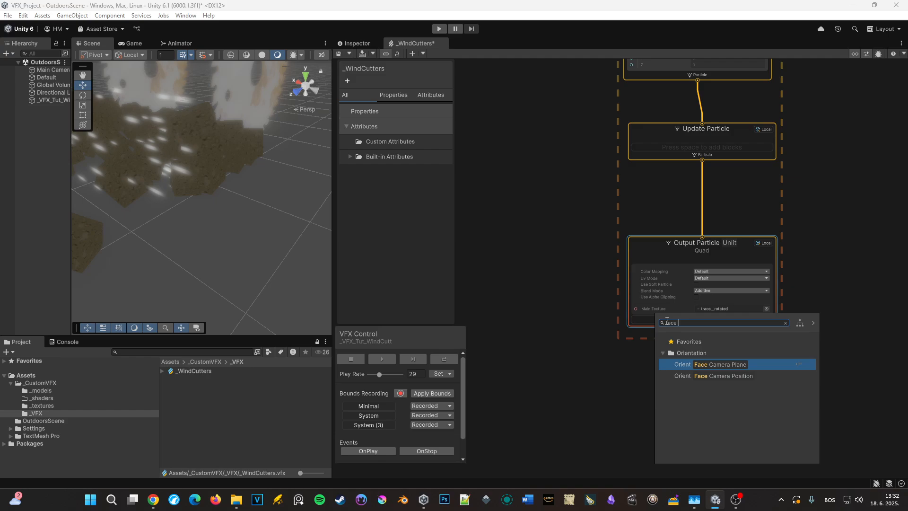
{"action": "key", "text": "Return"}
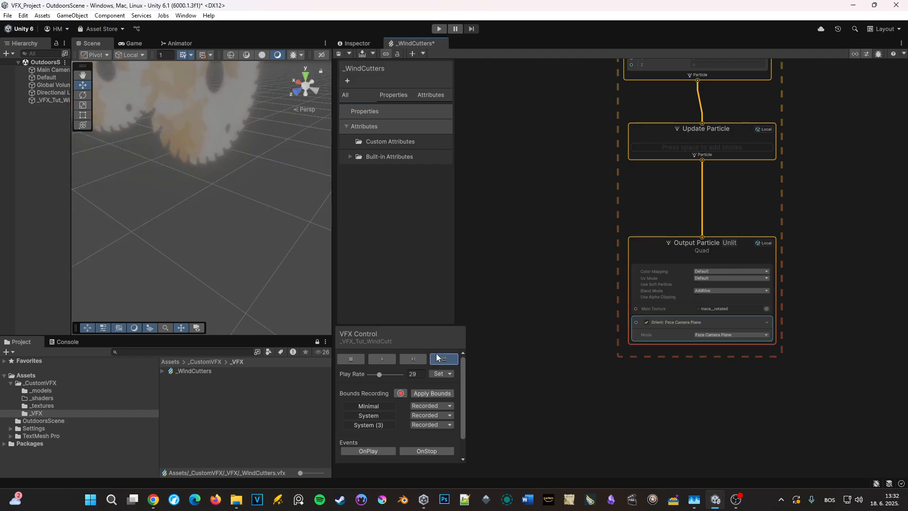
{"action": "left_click", "coordinate": [441, 359]}
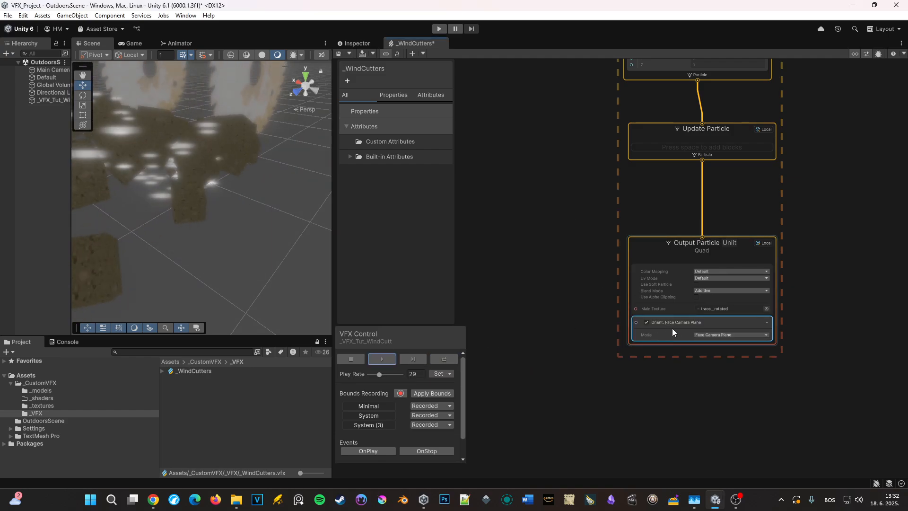
Set the Orient block's Mode to Along Velocity, and replay and pause the simulation to check the sparks.
{"action": "left_click", "coordinate": [709, 334]}
{"action": "left_click", "coordinate": [748, 408]}
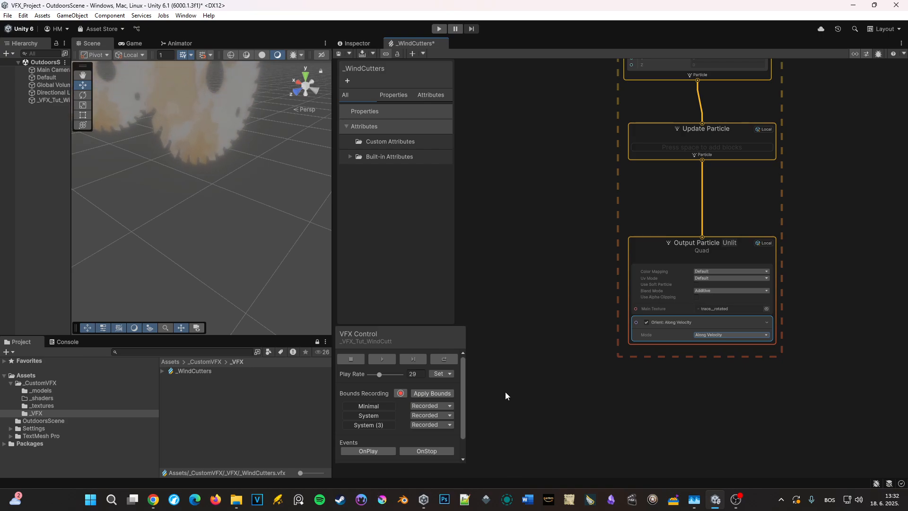
{"action": "left_click", "coordinate": [452, 363]}
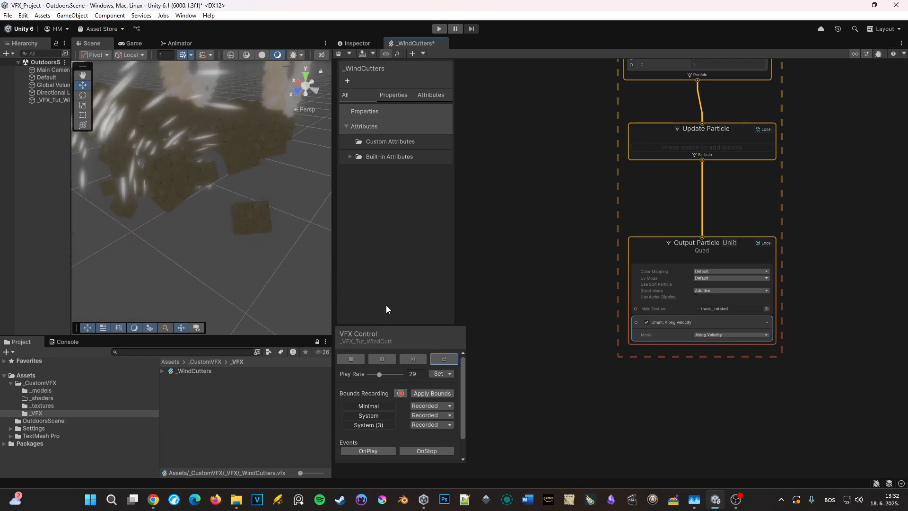
{"action": "left_click", "coordinate": [378, 362]}
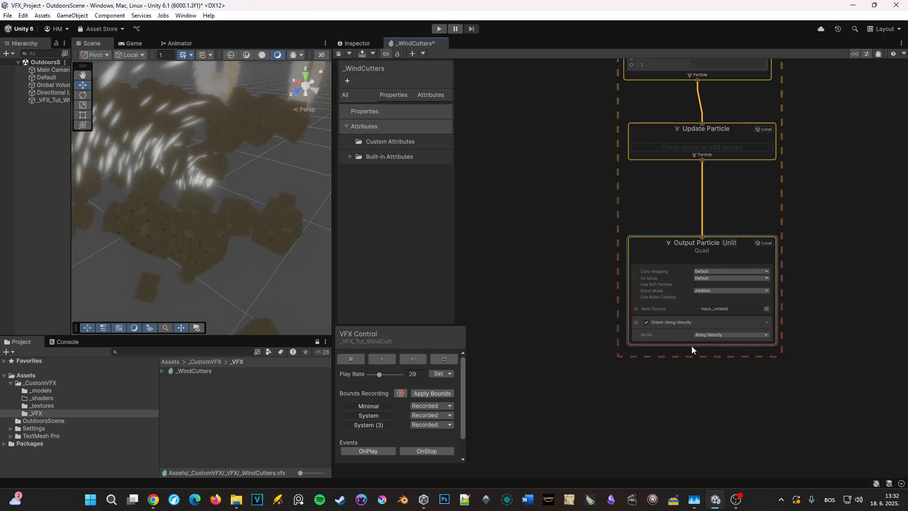
{"action": "middle_click_drag", "start_coordinate": [799, 307], "coordinate": [798, 402]}
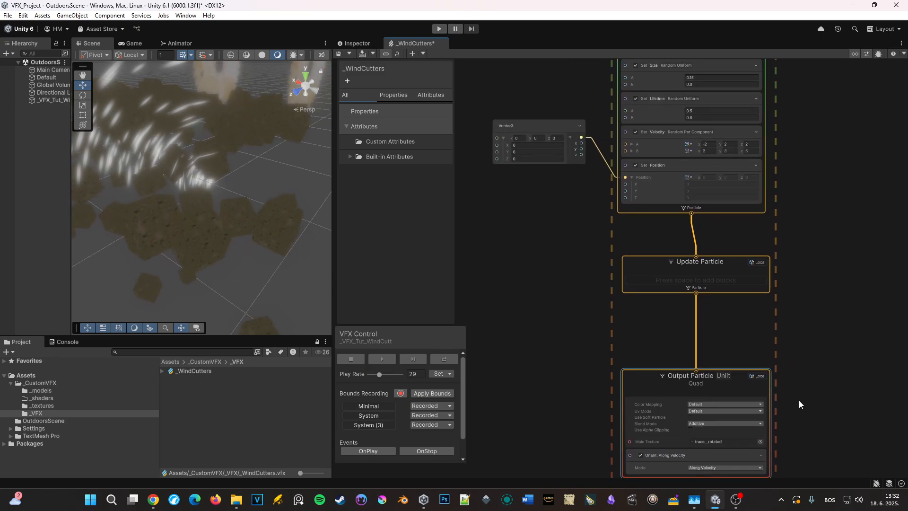
{"action": "left_click", "coordinate": [655, 216]}
{"action": "key", "text": "space"}
{"action": "type", "text": "set angle"}
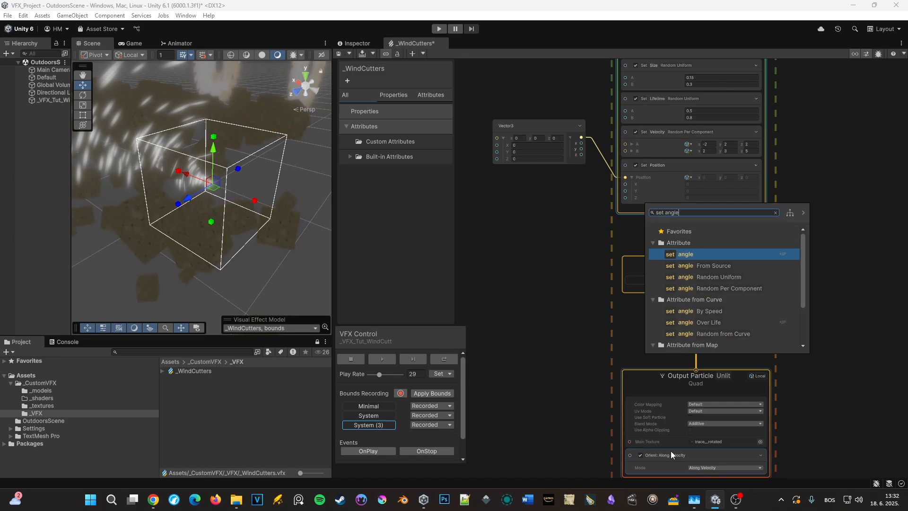
{"action": "left_click", "coordinate": [591, 443]}
Add a Set Angle block below Orient in the Quad output, set its Z angle to 90, and check the sparks.
{"action": "middle_click_drag", "start_coordinate": [592, 443], "coordinate": [592, 328]}
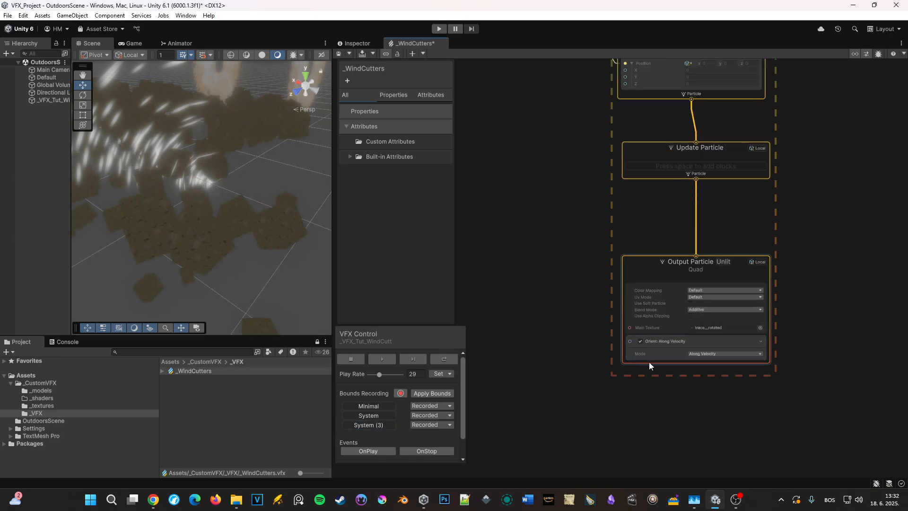
{"action": "left_click", "coordinate": [649, 361]}
{"action": "key", "text": "space"}
{"action": "type", "text": "set angl"}
{"action": "key", "text": "Return"}
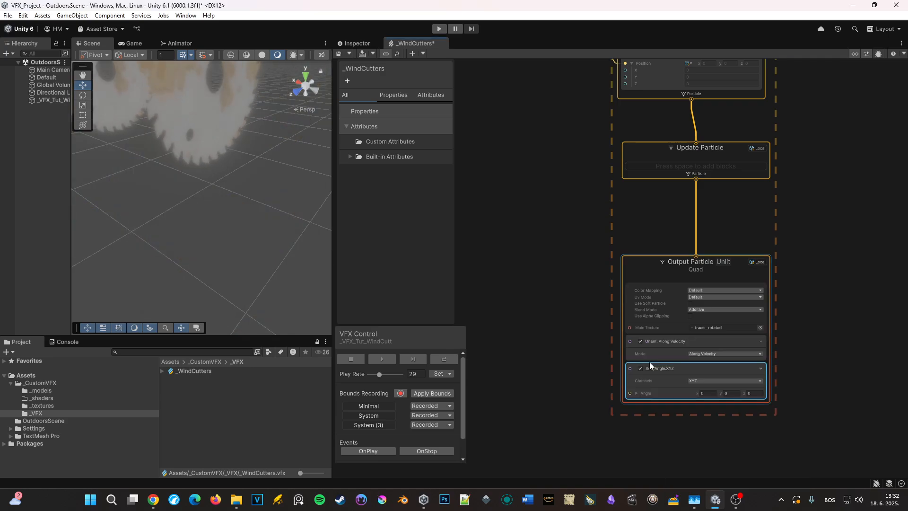
{"action": "left_click", "coordinate": [376, 356]}
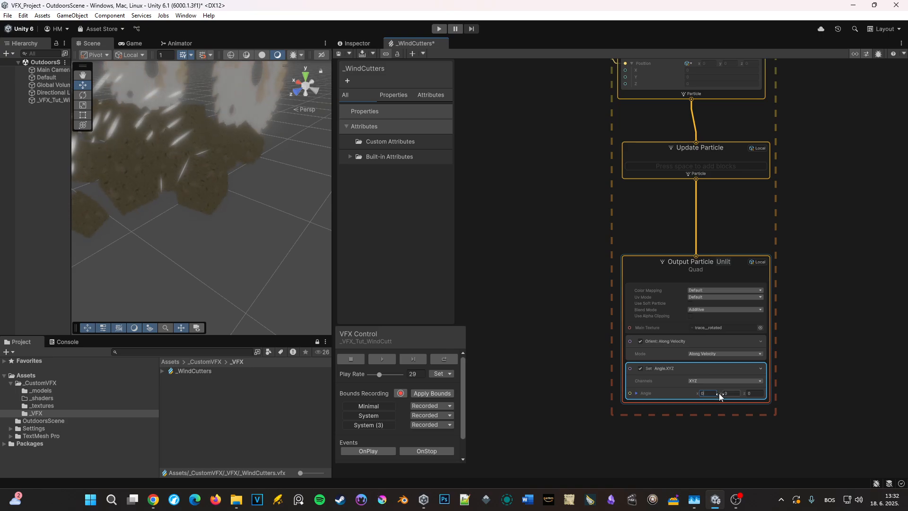
{"action": "left_click_drag", "start_coordinate": [719, 393], "coordinate": [818, 395]}
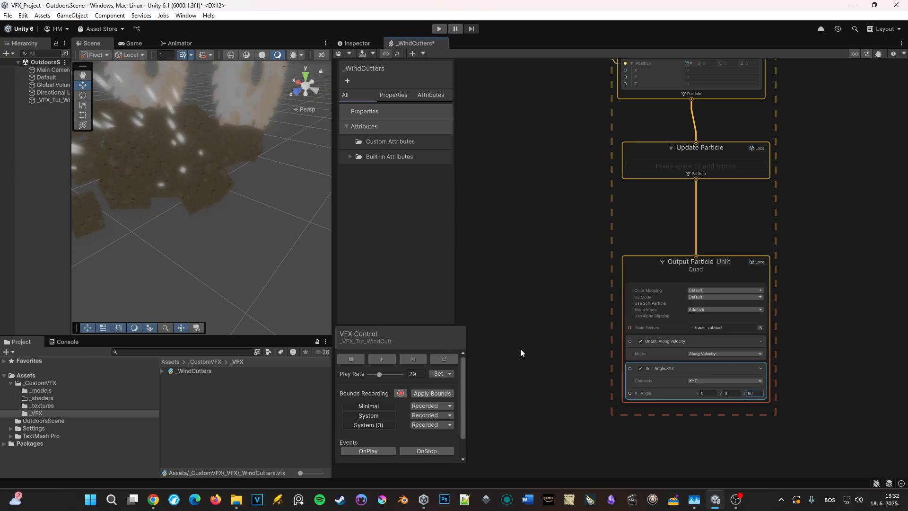
{"action": "middle_click_drag", "start_coordinate": [230, 184], "coordinate": [246, 247]}
Add a Set Scale Random Uniform block below Set Angle in the Quad output, and pause the simulation.
{"action": "left_click", "coordinate": [669, 399]}
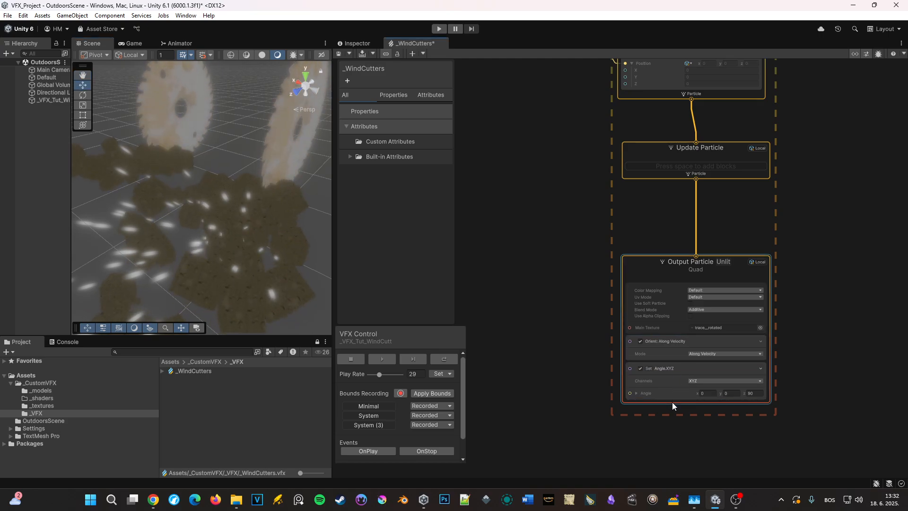
{"action": "key", "text": "space"}
{"action": "type", "text": "set scale rand"}
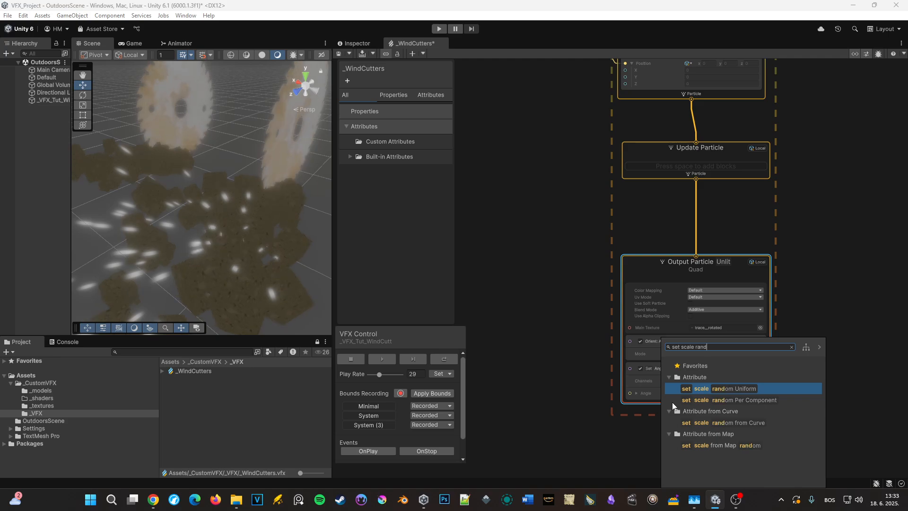
{"action": "double_click", "coordinate": [695, 411]}
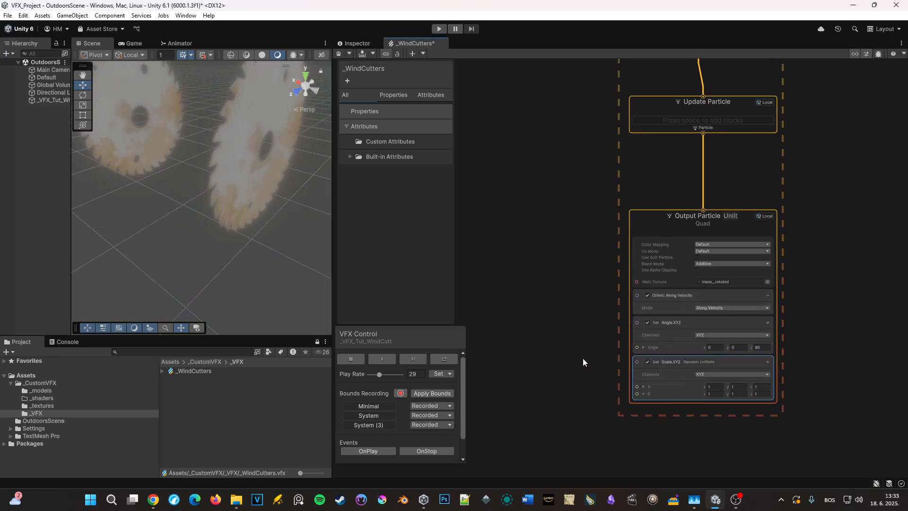
{"action": "left_click", "coordinate": [381, 359]}
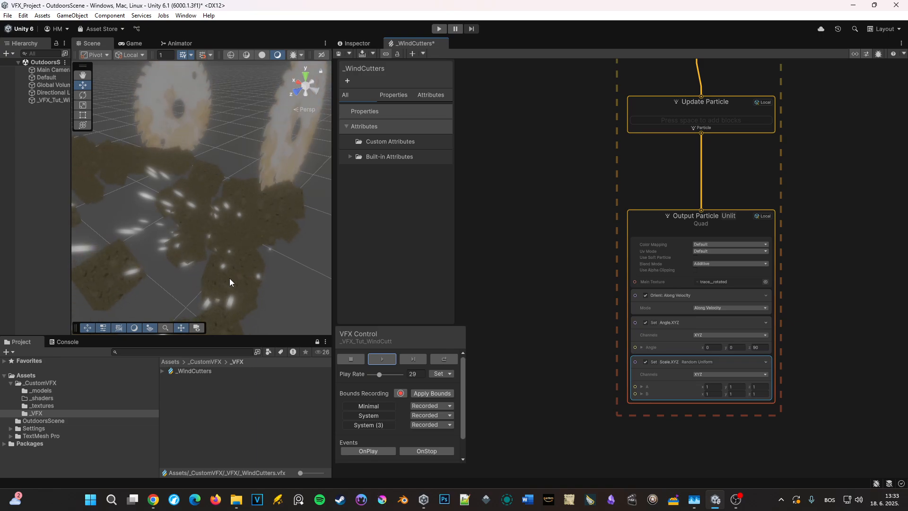
Set the Set Scale block's X to 1 for A and 2 for B, and check the spark shapes.
{"action": "scroll", "coordinate": [703, 399], "scroll_direction": "up", "scroll_amount": 3}
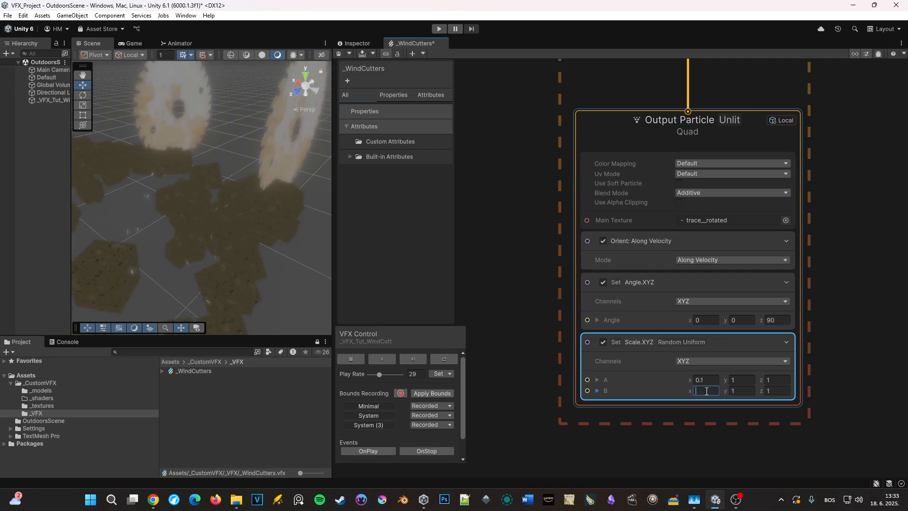
{"action": "type", "text": "12"}
{"action": "left_click", "coordinate": [709, 380]}
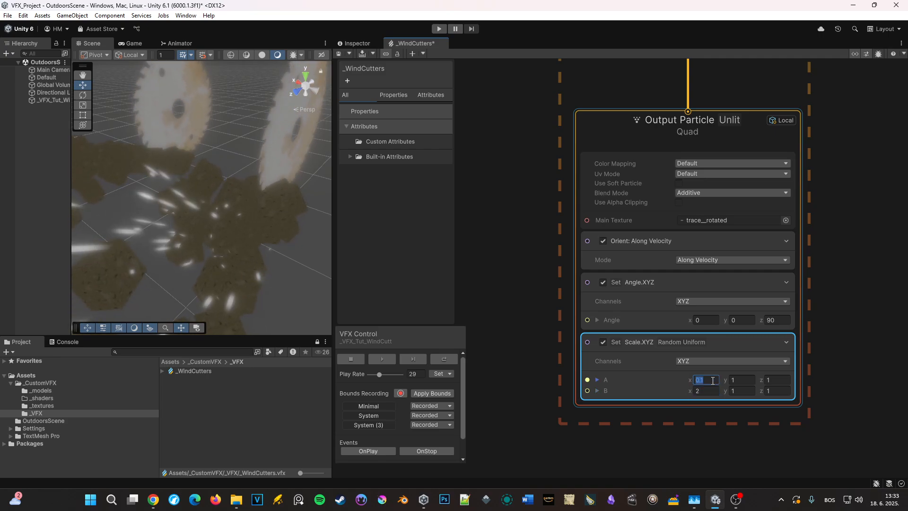
{"action": "type", "text": "1"}
{"action": "middle_click_drag", "start_coordinate": [223, 244], "coordinate": [233, 228]}
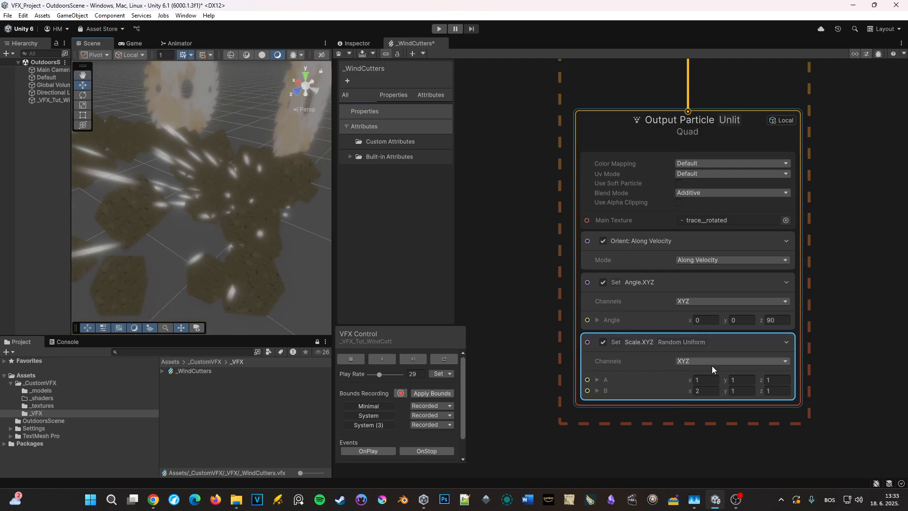
Set the Set Scale block's Y to 0.2 and 0.1 and its X to 0.8 and 1.3 for A and B, and replay the simulation.
{"action": "left_click", "coordinate": [741, 380]}
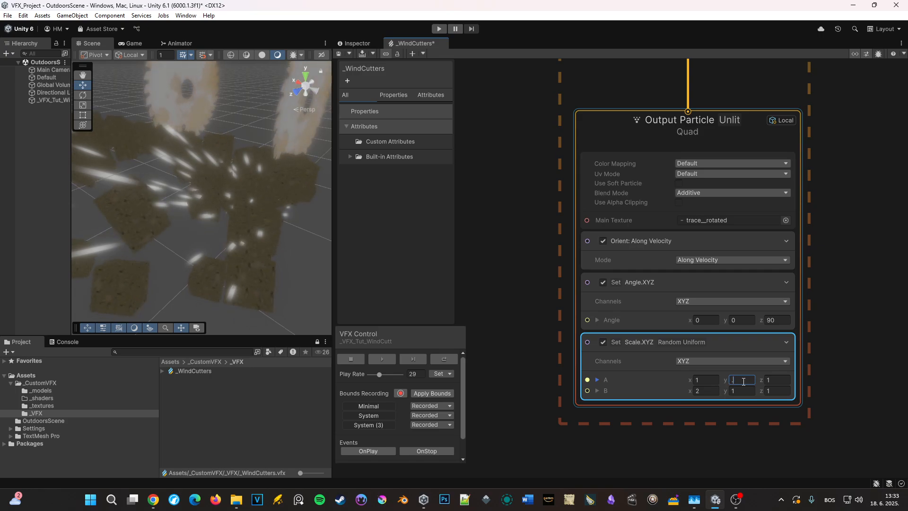
{"action": "type", "text": "0.2"}
{"action": "key", "text": "Tab"}
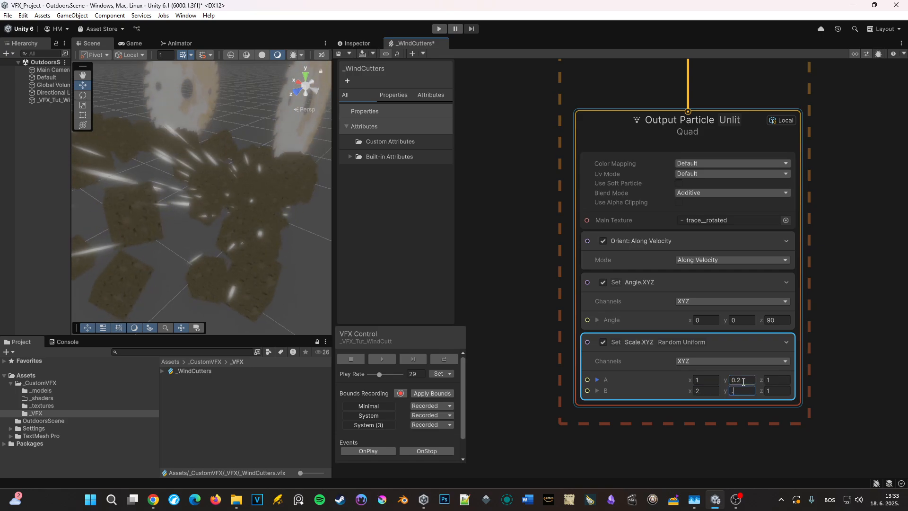
{"action": "type", "text": ".05"}
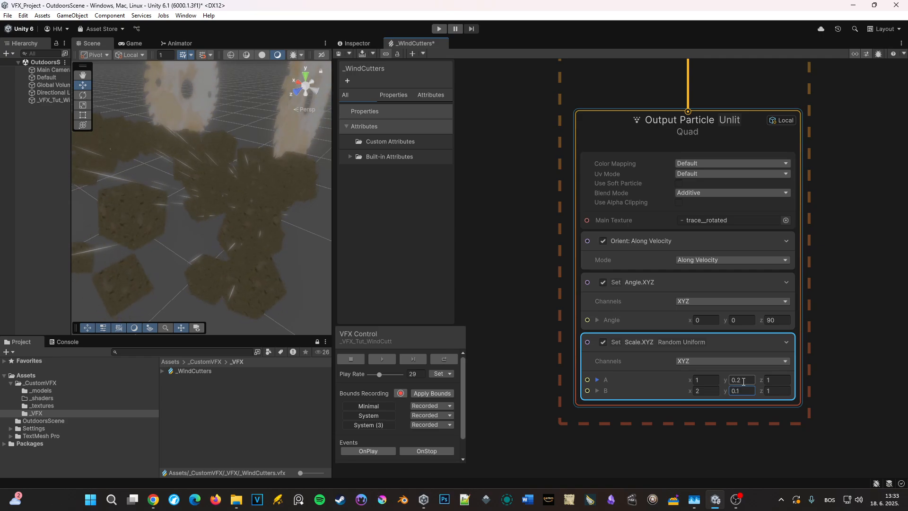
{"action": "middle_click_drag", "start_coordinate": [135, 231], "coordinate": [218, 228]}
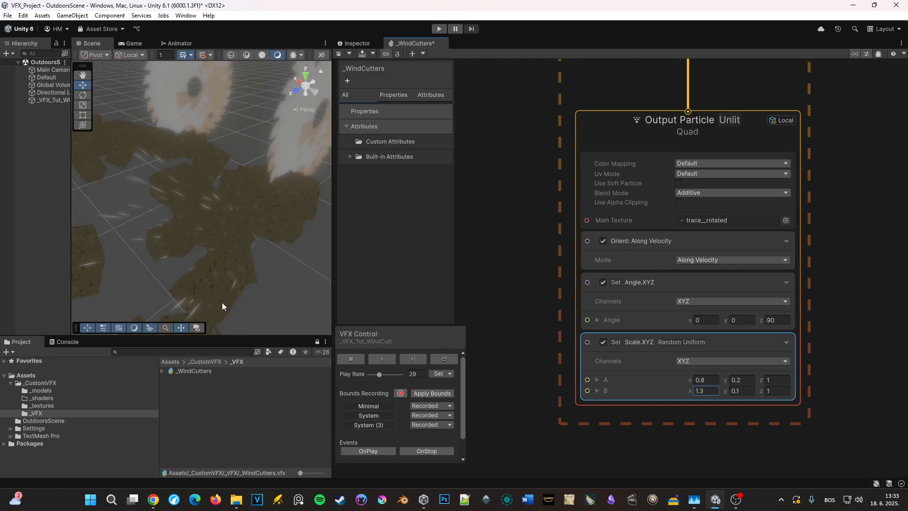
{"action": "scroll", "coordinate": [682, 395], "scroll_direction": "down", "scroll_amount": 3}
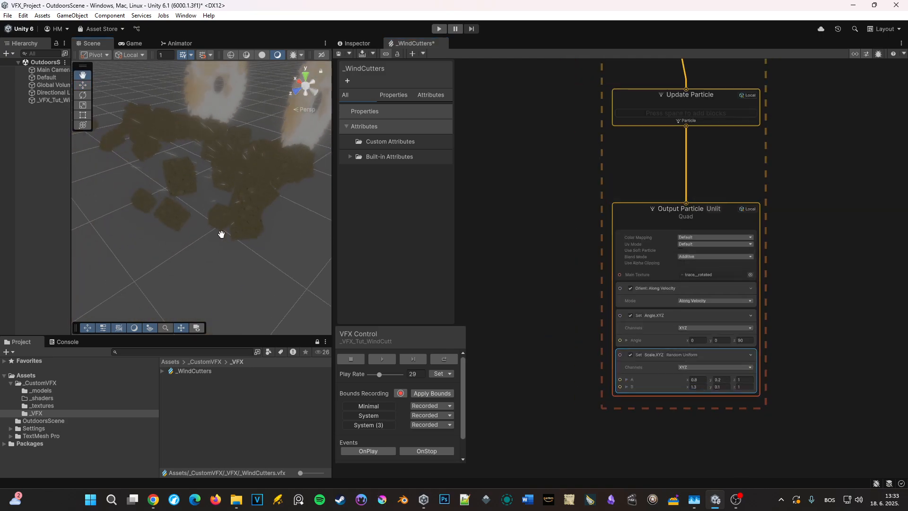
{"action": "scroll", "coordinate": [220, 231], "scroll_direction": "up", "scroll_amount": 5}
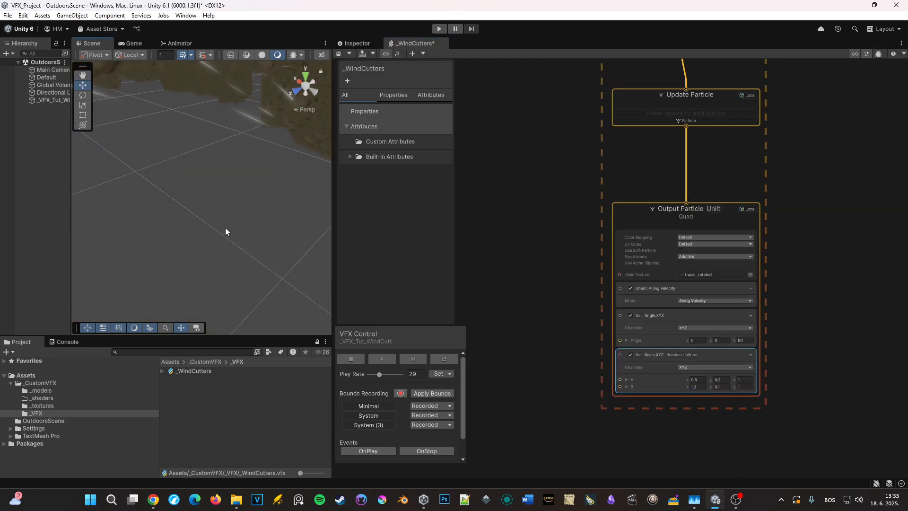
{"action": "scroll", "coordinate": [220, 232], "scroll_direction": "down", "scroll_amount": 3}
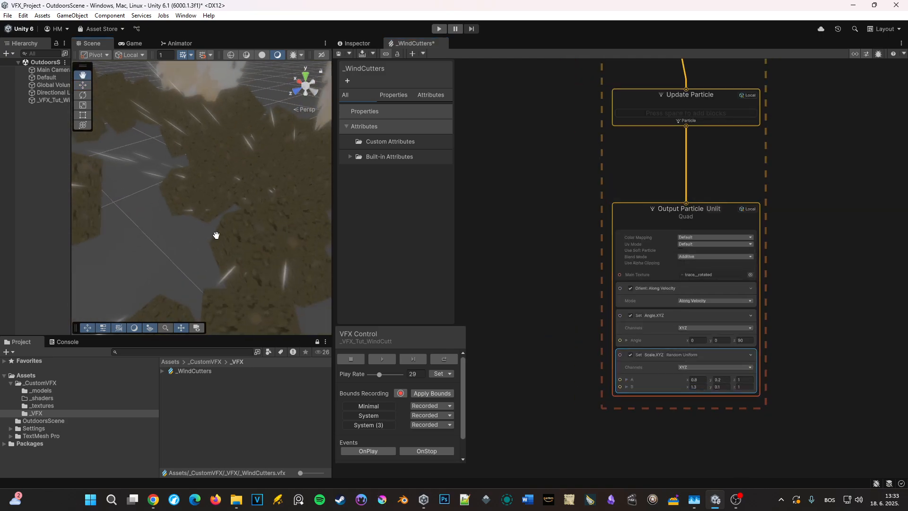
{"action": "left_click", "coordinate": [453, 361]}
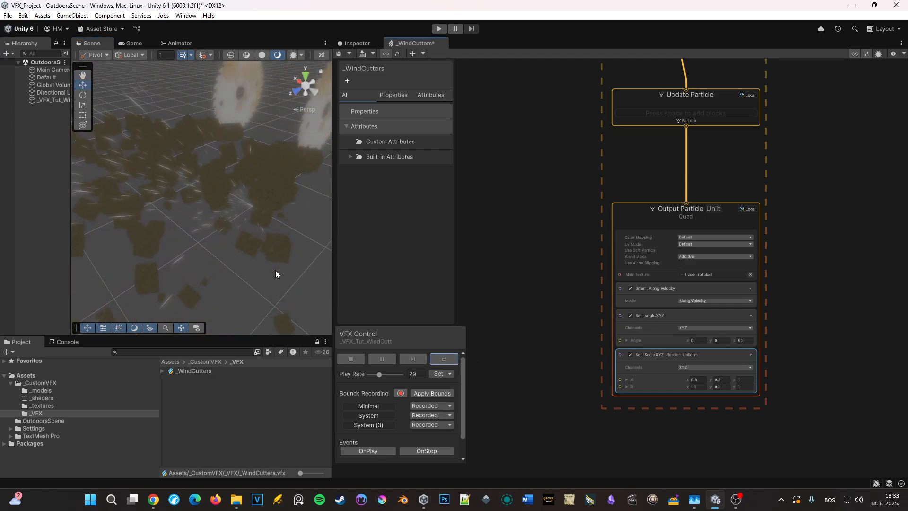
{"action": "left_click", "coordinate": [385, 357]}
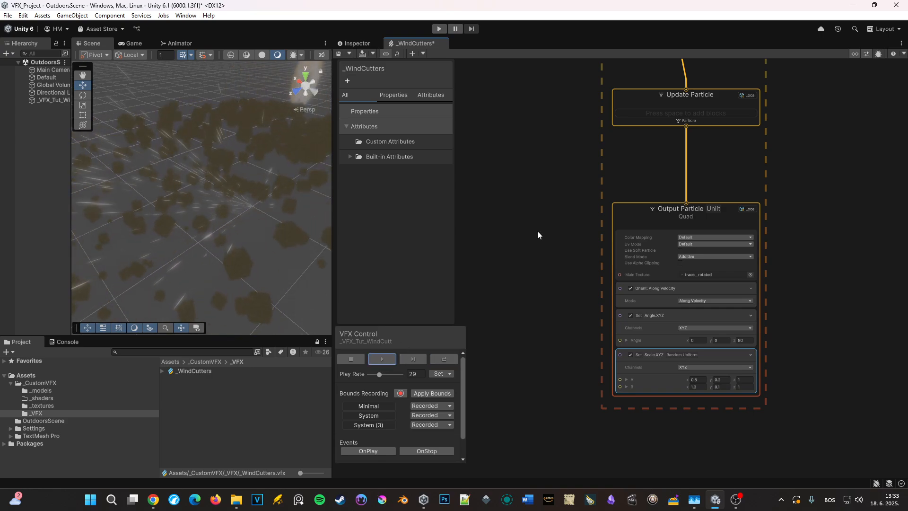
Set the random Lifetime range in System (3)'s Initialize Particle to 0.05 for A and 0.1 for B.
{"action": "middle_click_drag", "start_coordinate": [794, 127], "coordinate": [777, 284]}
{"action": "middle_click_drag", "start_coordinate": [779, 141], "coordinate": [791, 314]}
{"action": "scroll", "coordinate": [735, 262], "scroll_direction": "up", "scroll_amount": 4}
{"action": "scroll", "coordinate": [815, 292], "scroll_direction": "down", "scroll_amount": 1}
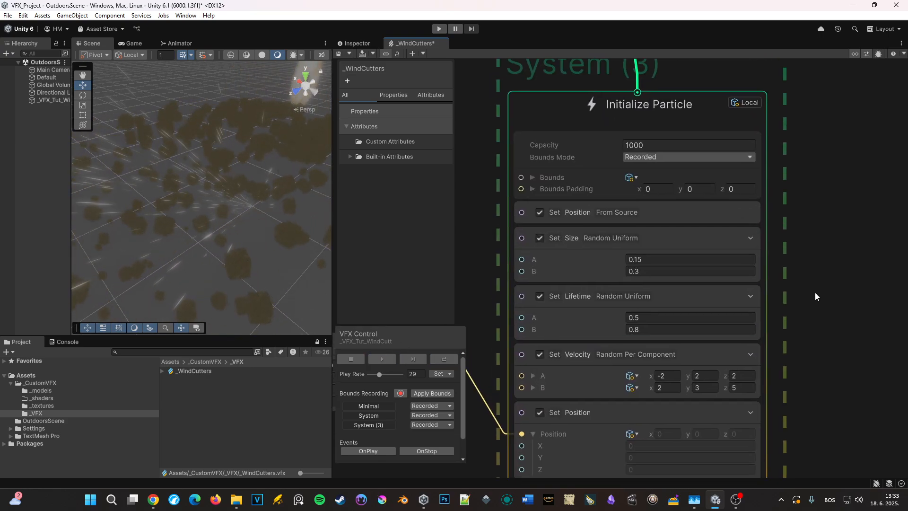
{"action": "scroll", "coordinate": [690, 265], "scroll_direction": "up", "scroll_amount": 3}
{"action": "scroll", "coordinate": [789, 307], "scroll_direction": "down", "scroll_amount": 2}
{"action": "middle_click_drag", "start_coordinate": [839, 289], "coordinate": [831, 256]}
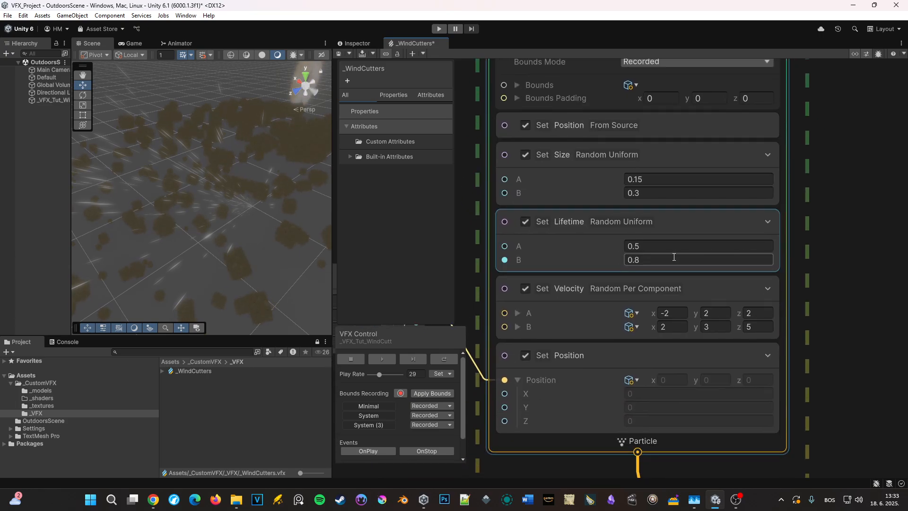
{"action": "left_click", "coordinate": [680, 242]}
{"action": "type", "text": ".0"}
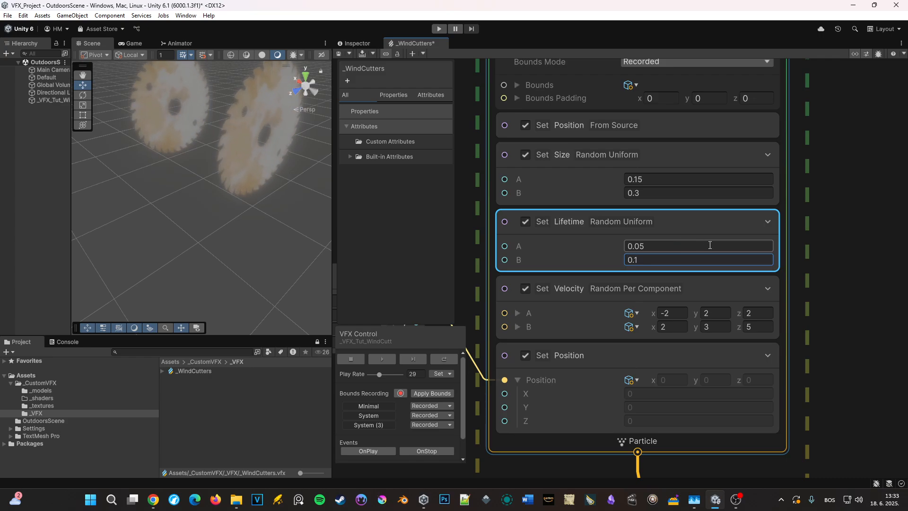
Set the random Velocity range to A 0, 5, 5 and B 0, 8, 7, and restart the simulation to check the sparks.
{"action": "middle_click_drag", "start_coordinate": [847, 307], "coordinate": [800, 260]}
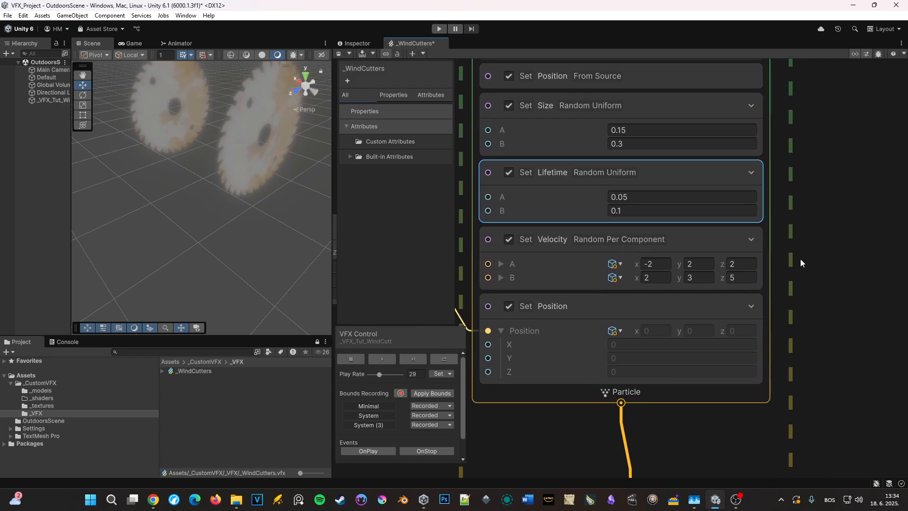
{"action": "left_click", "coordinate": [671, 264]}
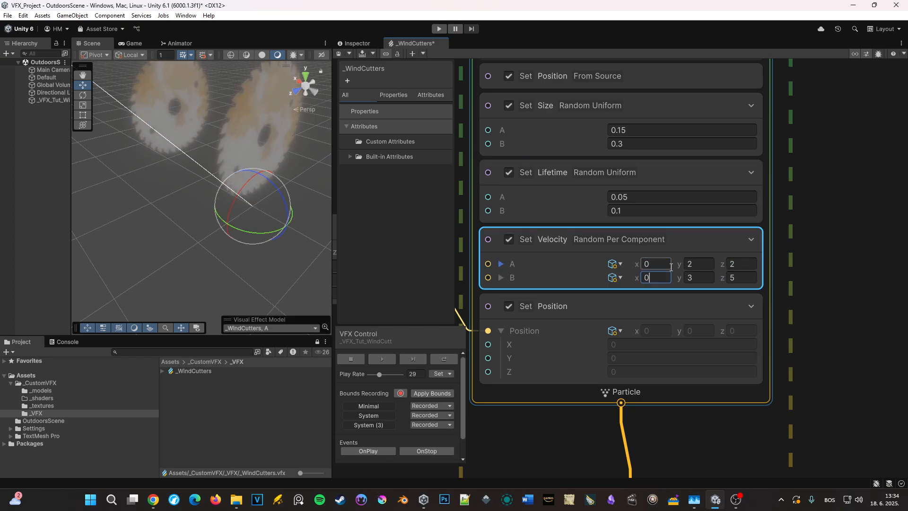
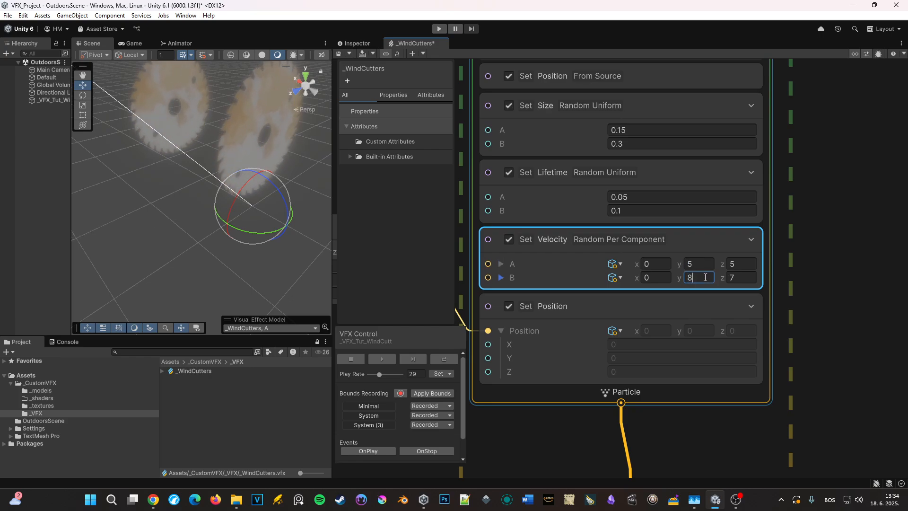
{"action": "key", "text": "Return"}
{"action": "left_click", "coordinate": [445, 362]}
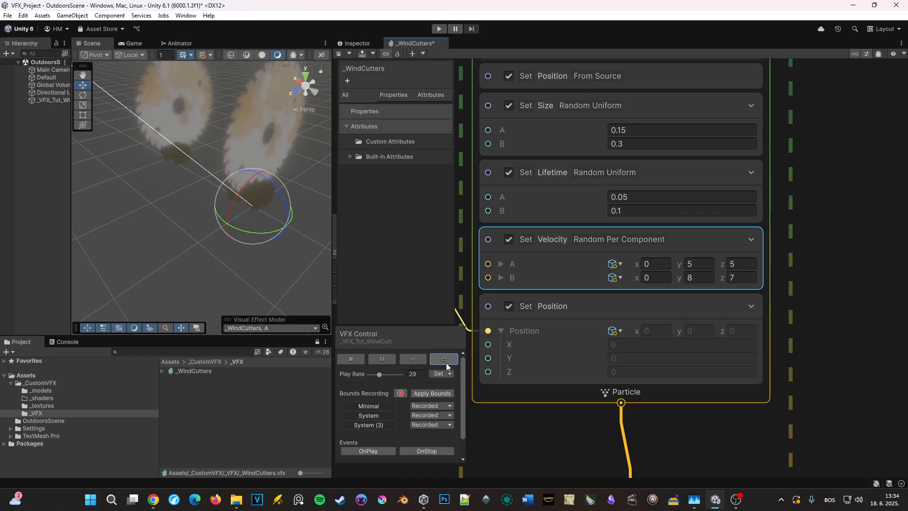
{"action": "middle_click_drag", "start_coordinate": [238, 203], "coordinate": [181, 247]}
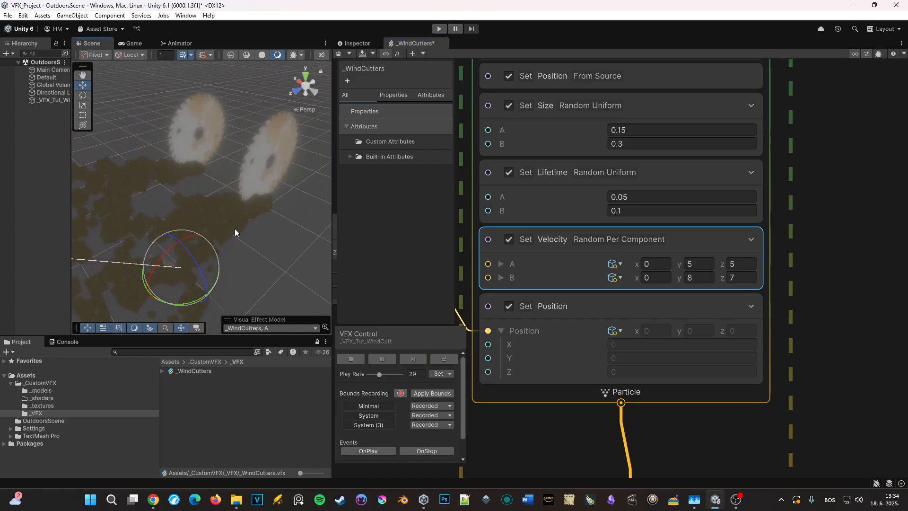
Set the Set Lifetime block's random range to 0.15 for A and 0.1 for B, and inspect the sparks up close.
{"action": "left_click", "coordinate": [643, 196]}
{"action": "type", "text": "1.5"}
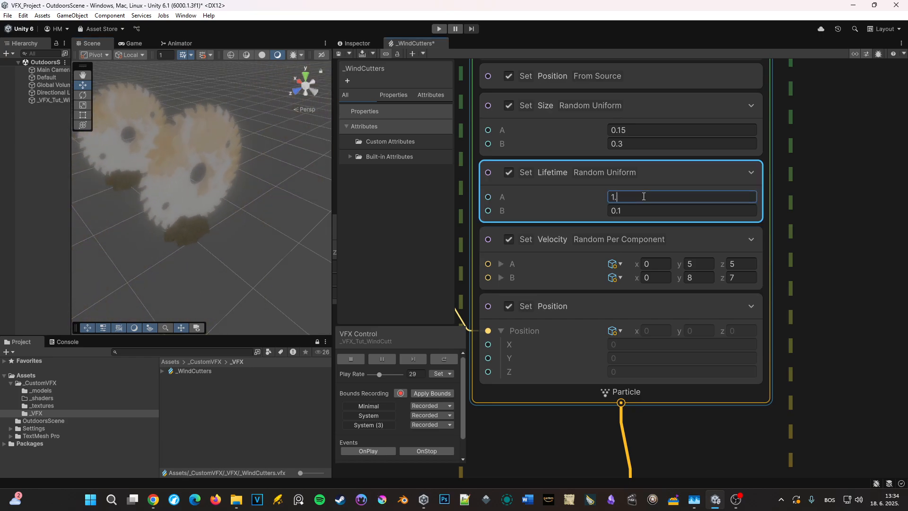
{"action": "key", "text": "Tab"}
{"action": "left_click", "coordinate": [643, 196]}
{"action": "type", "text": "."}
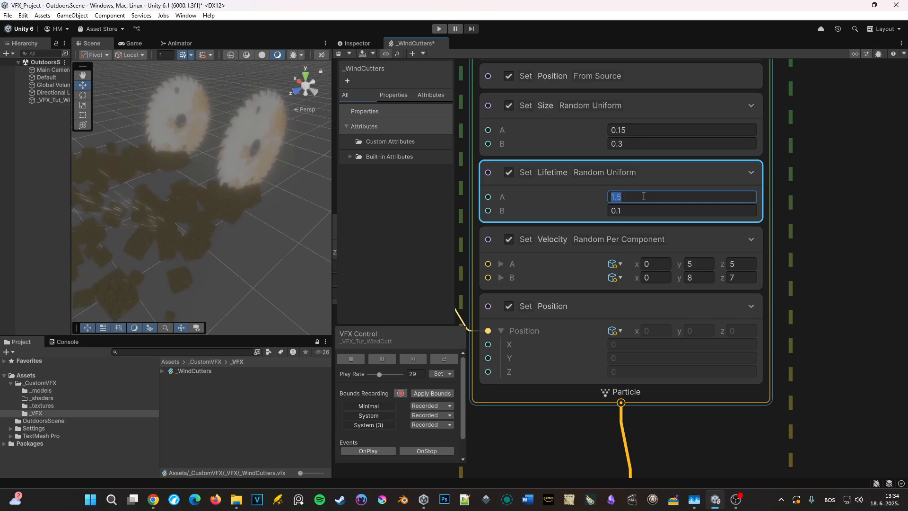
{"action": "type", "text": "15"}
{"action": "key", "text": "Tab"}
{"action": "type", "text": ".3"}
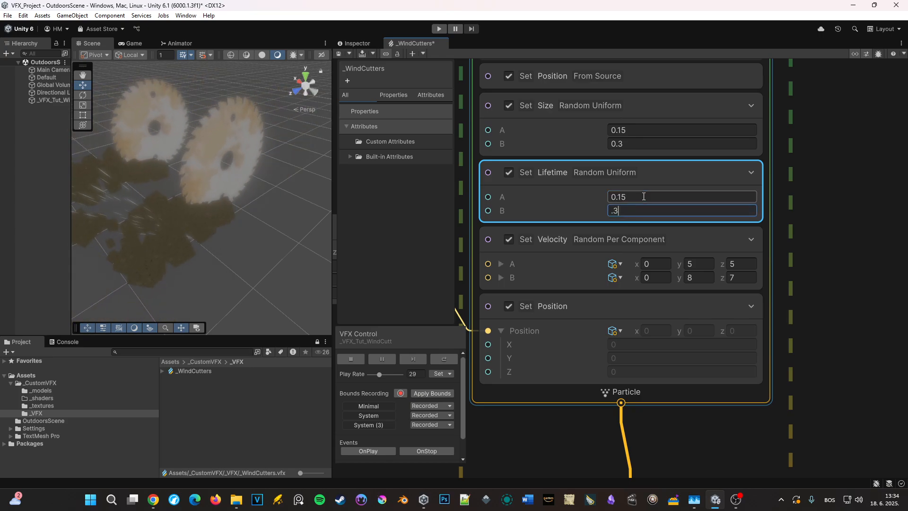
{"action": "key", "text": "BackSpace"}
{"action": "type", "text": "2"}
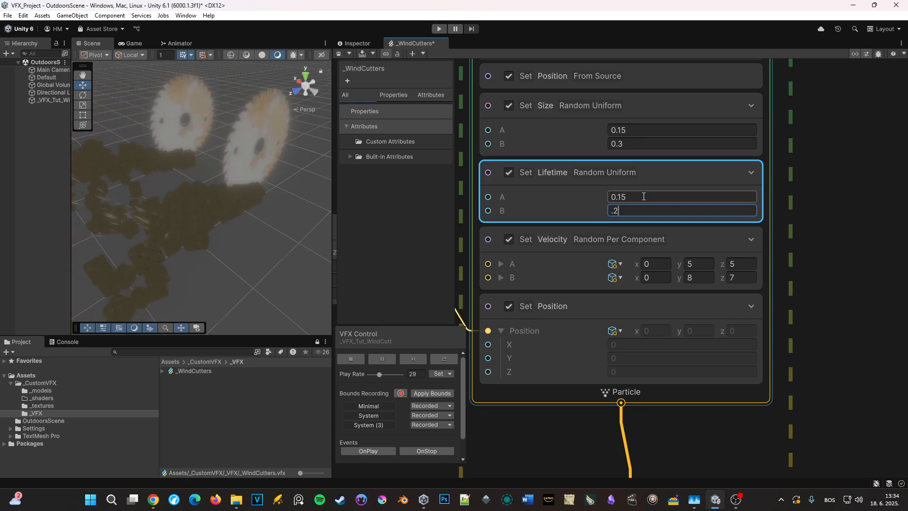
{"action": "key", "text": "BackSpace"}
{"action": "type", "text": "1"}
{"action": "key", "text": "Return"}
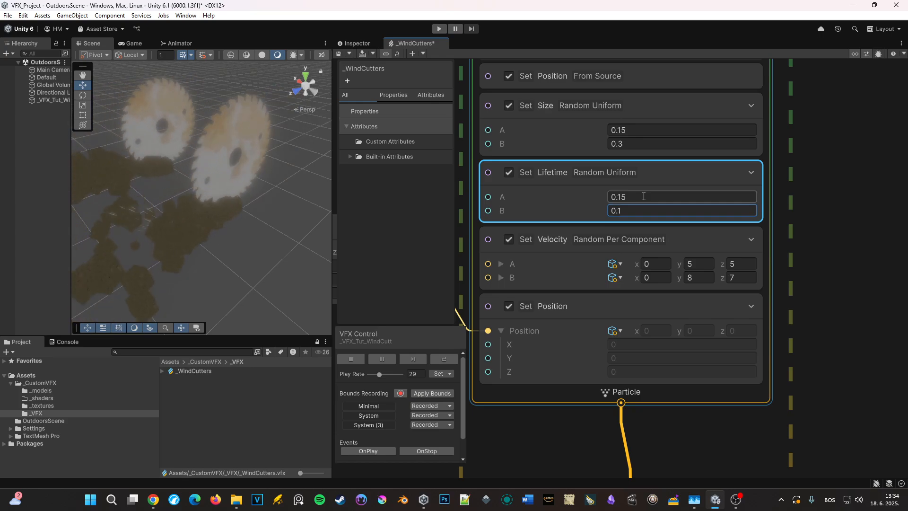
{"action": "middle_click_drag", "start_coordinate": [143, 244], "coordinate": [241, 227]}
{"action": "scroll", "coordinate": [164, 256], "scroll_direction": "up", "scroll_amount": 5}
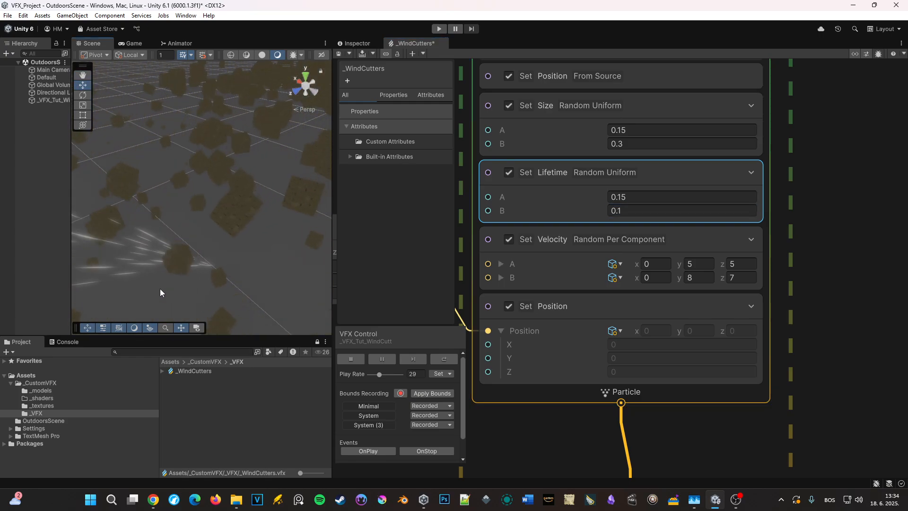
Inspect the spark trails in the scene and review System (3)'s Initialize, Update and Output contexts in the graph.
{"action": "middle_click_drag", "start_coordinate": [266, 275], "coordinate": [242, 239]}
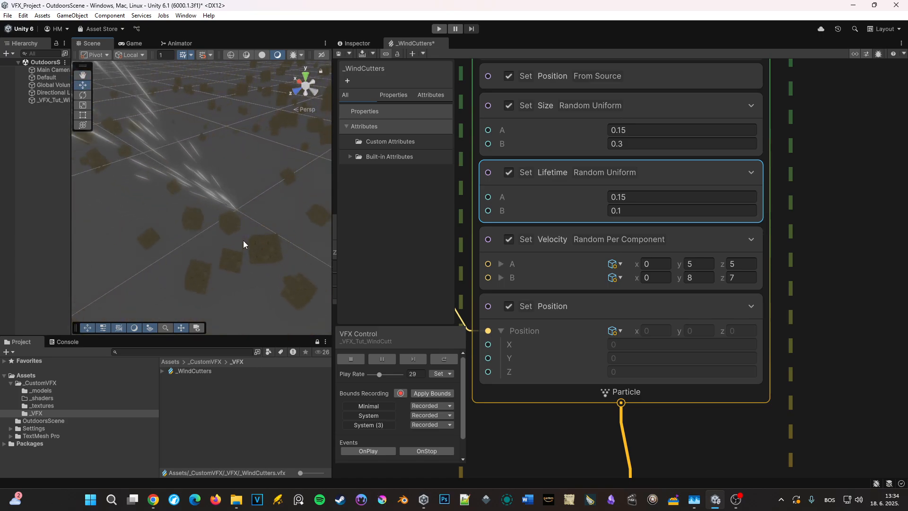
{"action": "scroll", "coordinate": [244, 228], "scroll_direction": "down", "scroll_amount": 3}
{"action": "scroll", "coordinate": [638, 360], "scroll_direction": "down", "scroll_amount": 3}
{"action": "middle_click_drag", "start_coordinate": [638, 379], "coordinate": [654, 215]}
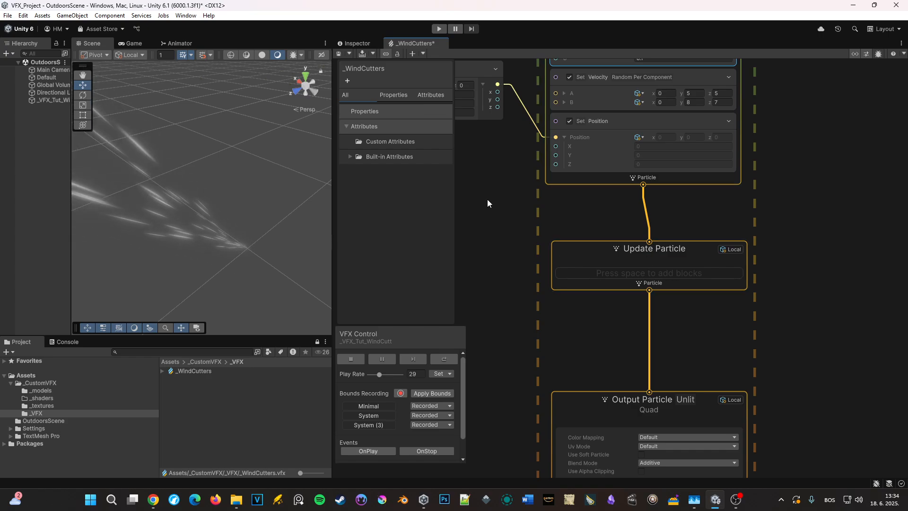
{"action": "scroll", "coordinate": [521, 196], "scroll_direction": "down", "scroll_amount": 3}
{"action": "middle_click_drag", "start_coordinate": [604, 198], "coordinate": [685, 277]}
{"action": "middle_click_drag", "start_coordinate": [594, 155], "coordinate": [588, 194]}
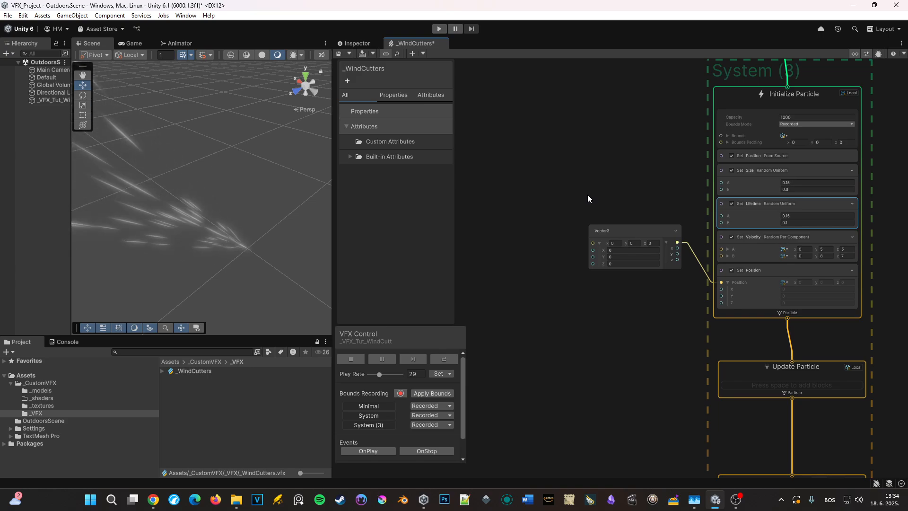
{"action": "middle_click_drag", "start_coordinate": [588, 190], "coordinate": [627, 183]}
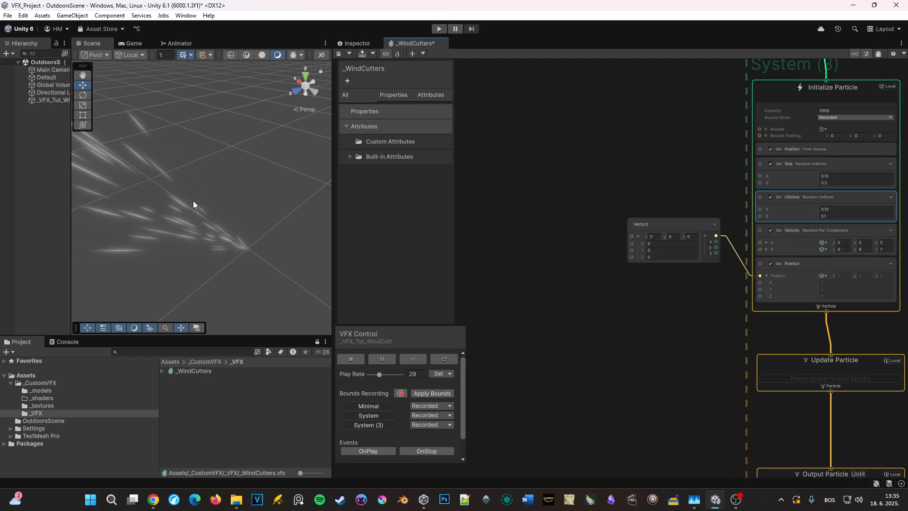
{"action": "scroll", "coordinate": [703, 230], "scroll_direction": "down", "scroll_amount": 10}
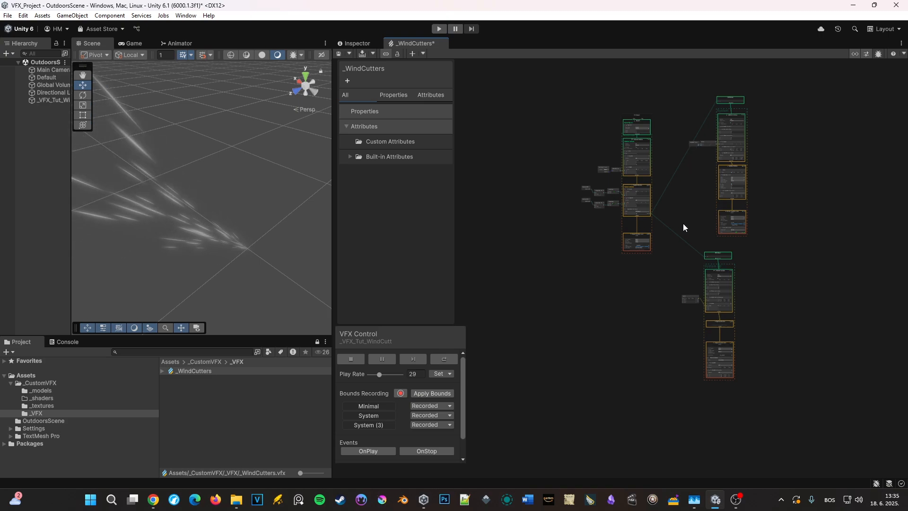
Add a Get Position node beside System (3)'s Vector3 node and set its location to Source.
{"action": "scroll", "coordinate": [695, 235], "scroll_direction": "up", "scroll_amount": 8}
{"action": "scroll", "coordinate": [677, 235], "scroll_direction": "up", "scroll_amount": 2}
{"action": "key", "text": "space"}
{"action": "type", "text": "get pos"}
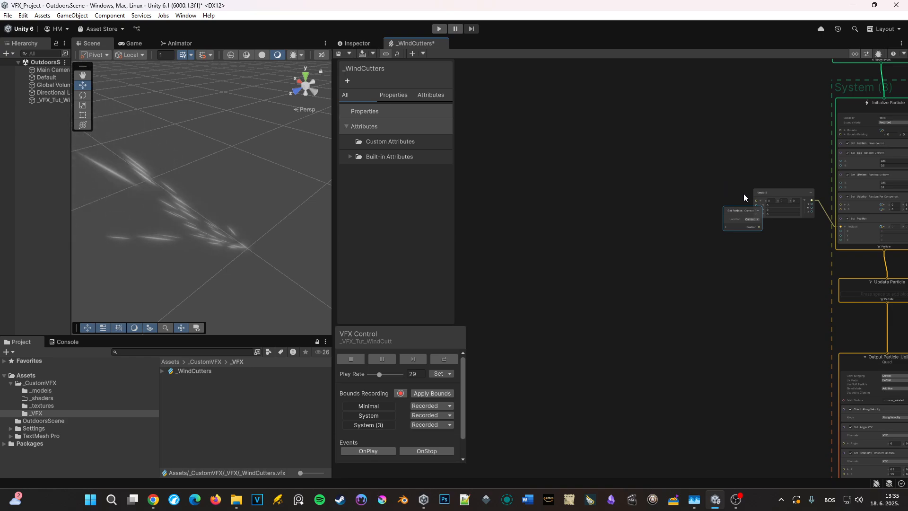
{"action": "left_click_drag", "start_coordinate": [734, 209], "coordinate": [674, 183]}
{"action": "left_click", "coordinate": [691, 192]}
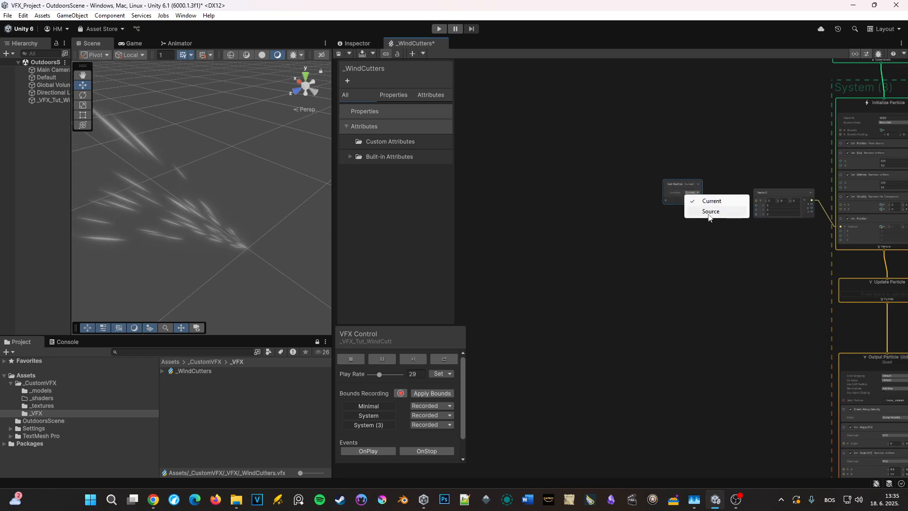
{"action": "left_click", "coordinate": [711, 211]}
{"action": "scroll", "coordinate": [735, 216], "scroll_direction": "up", "scroll_amount": 3}
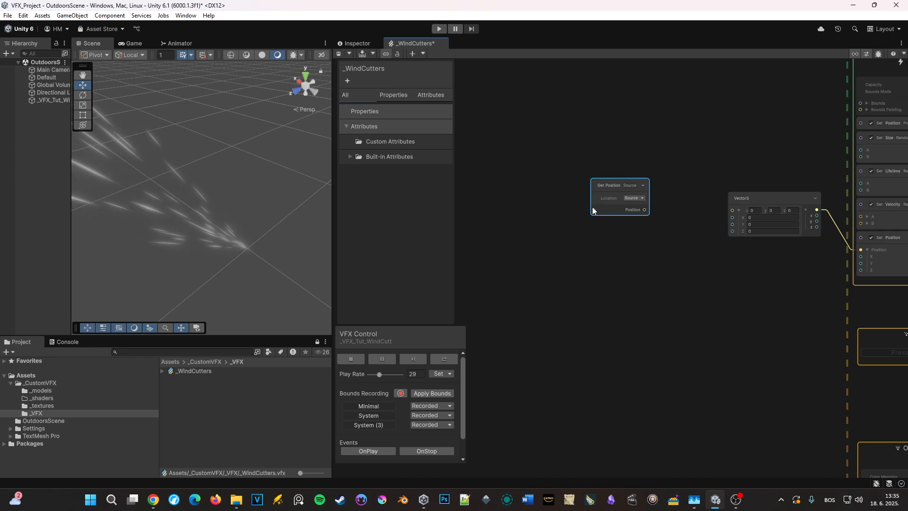
Split the Get Position output into components and connect its x and z to the Vector3 node's X and Z.
{"action": "left_click", "coordinate": [594, 209]}
{"action": "left_click_drag", "start_coordinate": [609, 216], "coordinate": [695, 217]}
{"action": "left_click_drag", "start_coordinate": [606, 226], "coordinate": [695, 231]}
{"action": "scroll", "coordinate": [262, 195], "scroll_direction": "down", "scroll_amount": 5}
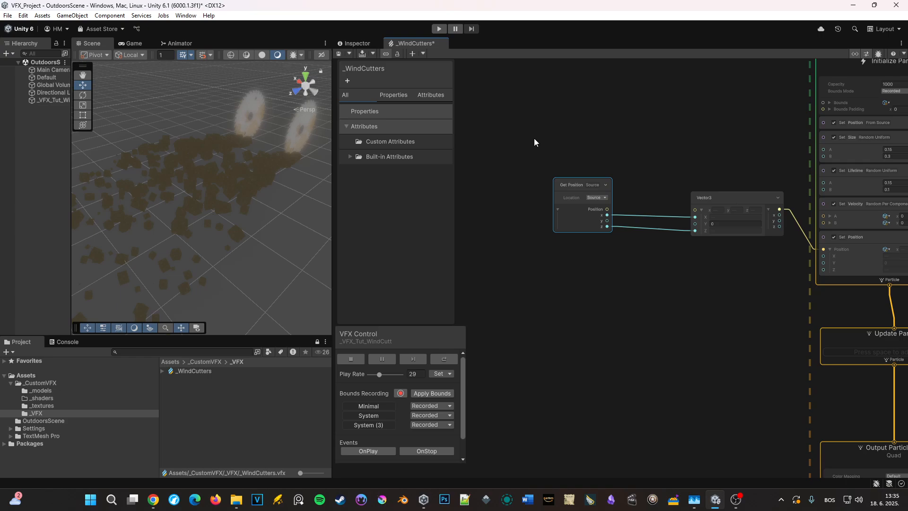
Widen the Scene view and restart the effect to check where the sparks spawn.
{"action": "left_click_drag", "start_coordinate": [334, 154], "coordinate": [406, 158]}
{"action": "middle_click_drag", "start_coordinate": [381, 158], "coordinate": [216, 185]}
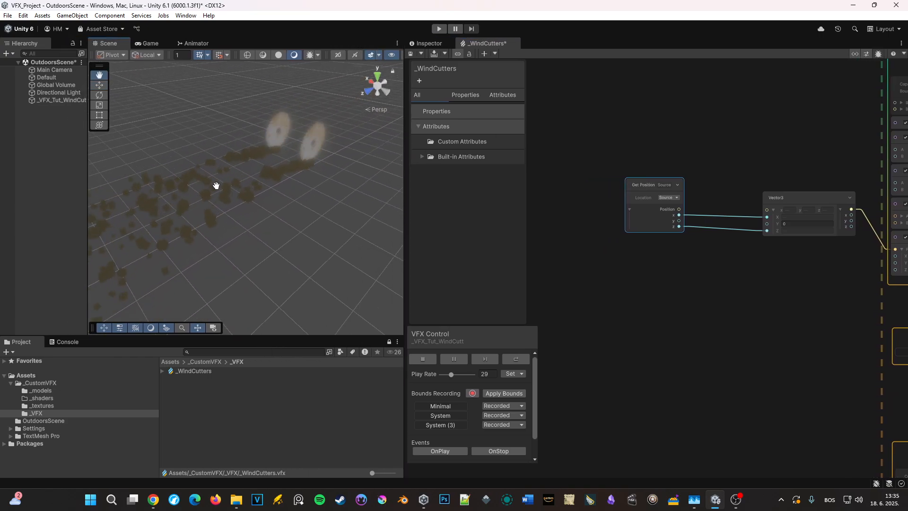
{"action": "left_click", "coordinate": [515, 359]}
Add a Set Color Over Life block to System (3)'s Output Particle context.
{"action": "middle_click_drag", "start_coordinate": [717, 354], "coordinate": [551, 180]}
{"action": "middle_click_drag", "start_coordinate": [784, 364], "coordinate": [694, 296]}
{"action": "left_click", "coordinate": [683, 390]}
{"action": "key", "text": "space"}
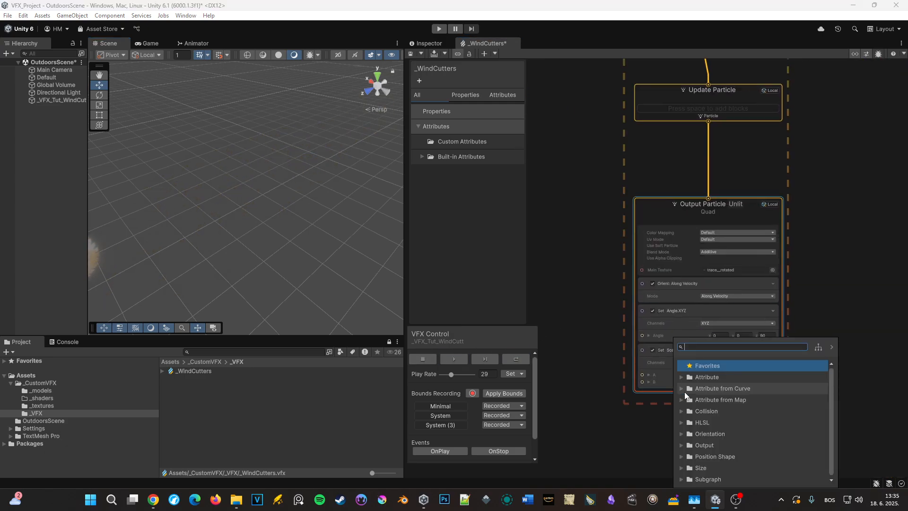
{"action": "type", "text": "set color over"}
{"action": "key", "text": "Return"}
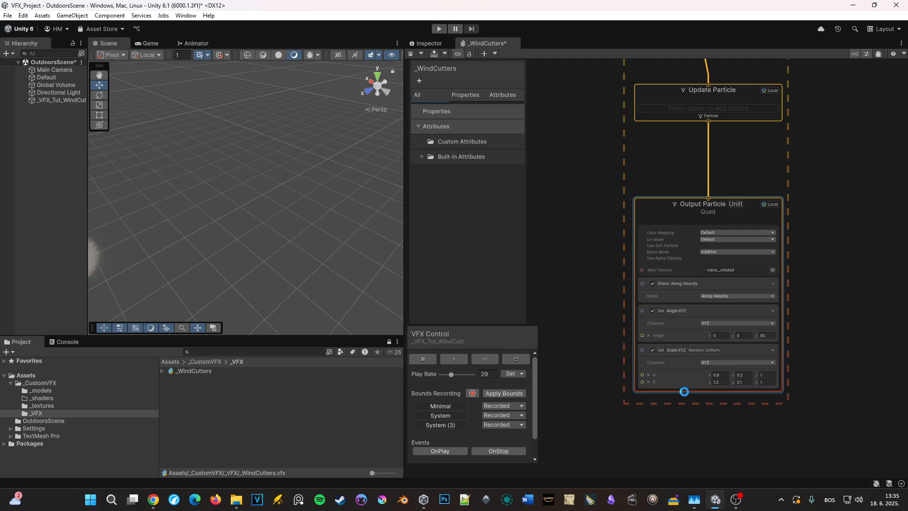
{"action": "middle_click_drag", "start_coordinate": [640, 452], "coordinate": [659, 420]}
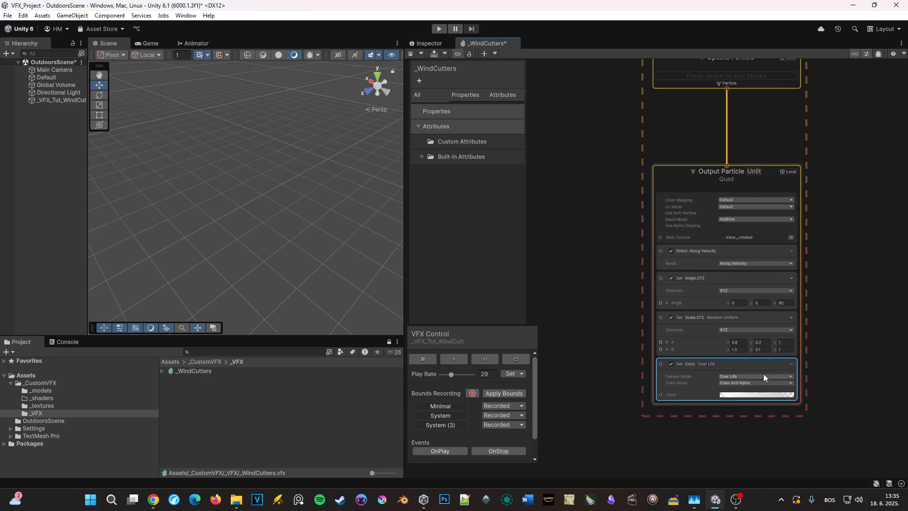
Set the color gradient's start key to orange with HSV 19, 90, 96 and an HDR intensity of 4.
{"action": "left_click", "coordinate": [752, 395]}
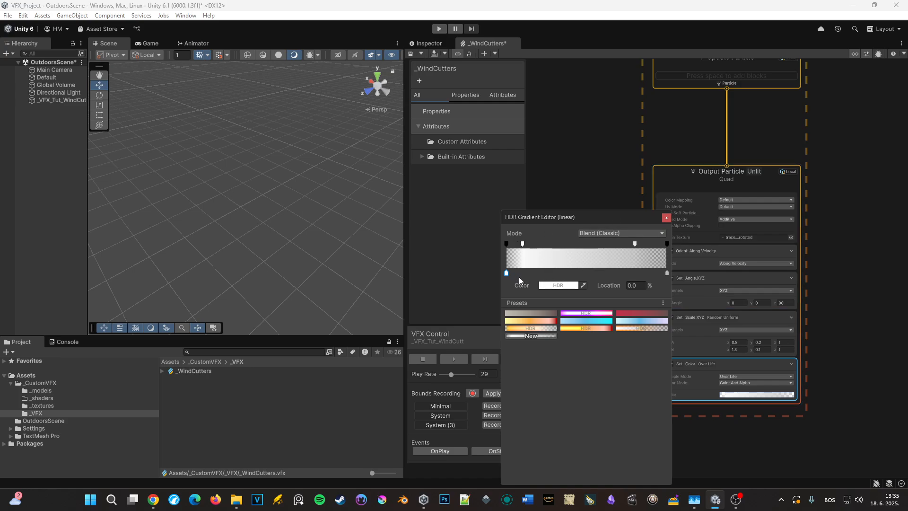
{"action": "left_click", "coordinate": [551, 286]}
{"action": "left_click", "coordinate": [650, 218]}
{"action": "left_click", "coordinate": [626, 210]}
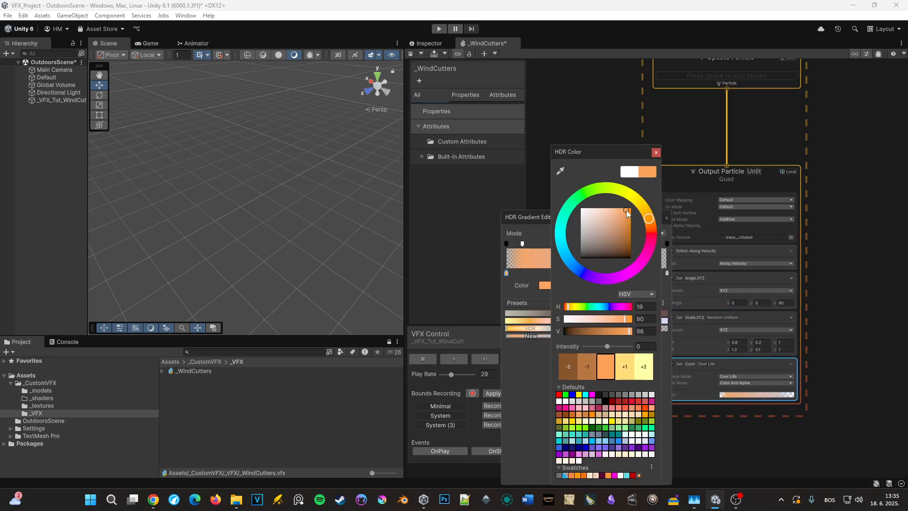
{"action": "left_click", "coordinate": [645, 350]}
{"action": "type", "text": "4"}
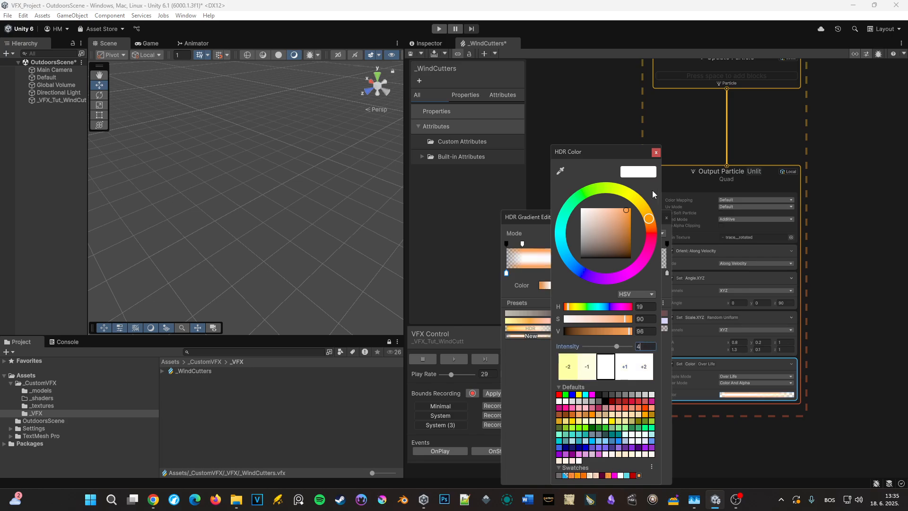
{"action": "left_click", "coordinate": [655, 153]}
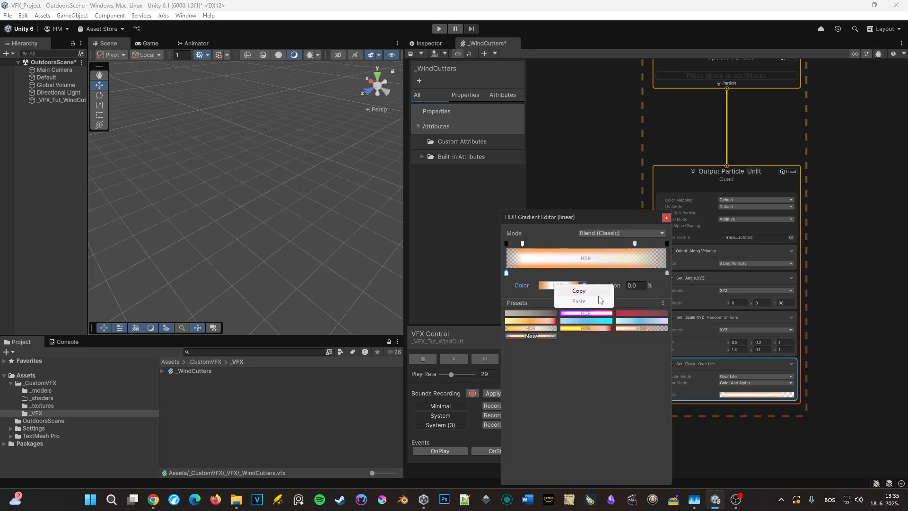
Copy the start color onto the gradient's end key, set its intensity to 2, and replay the effect.
{"action": "left_click", "coordinate": [579, 286]}
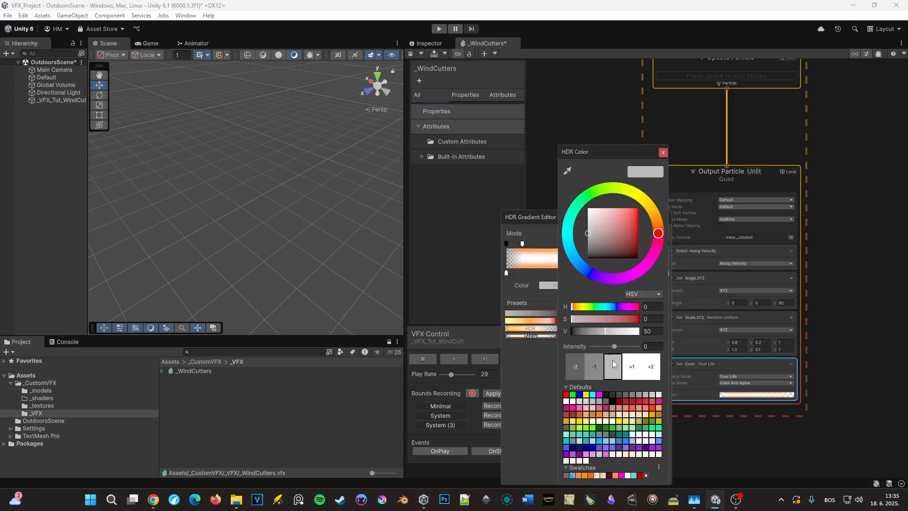
{"action": "left_click", "coordinate": [663, 153]}
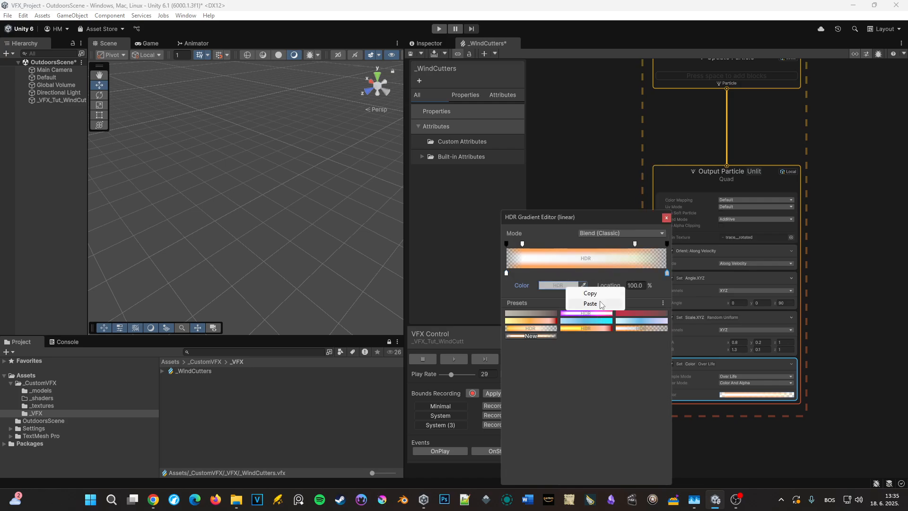
{"action": "left_click", "coordinate": [564, 285]}
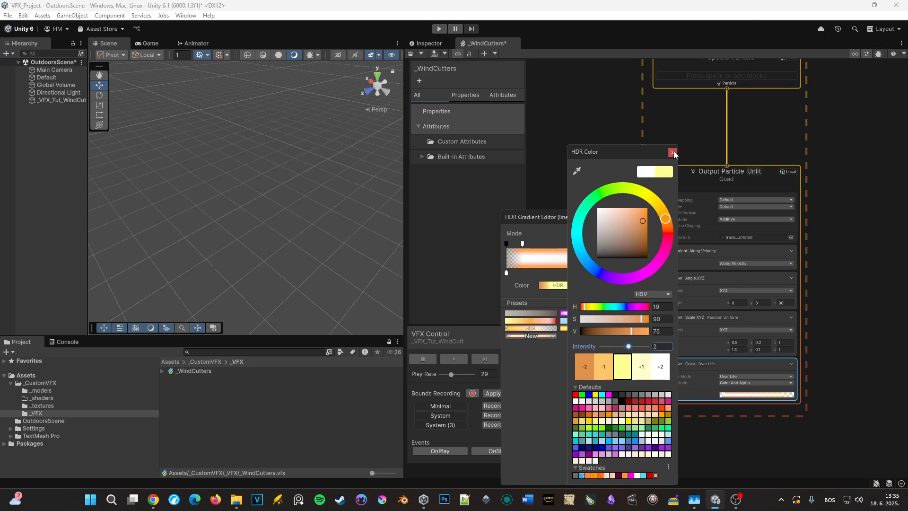
{"action": "left_click", "coordinate": [673, 153]}
{"action": "left_click", "coordinate": [666, 218]}
{"action": "left_click", "coordinate": [522, 363]}
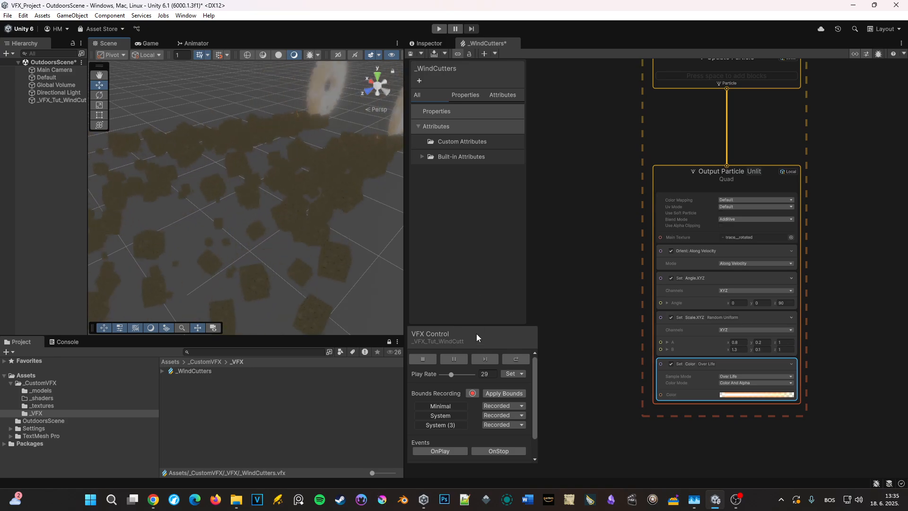
Dock the Inspector in its own column beside the graph and label System (3)'s output context "sparks".
{"action": "left_click", "coordinate": [603, 201]}
{"action": "left_click_drag", "start_coordinate": [428, 43], "coordinate": [797, 170]}
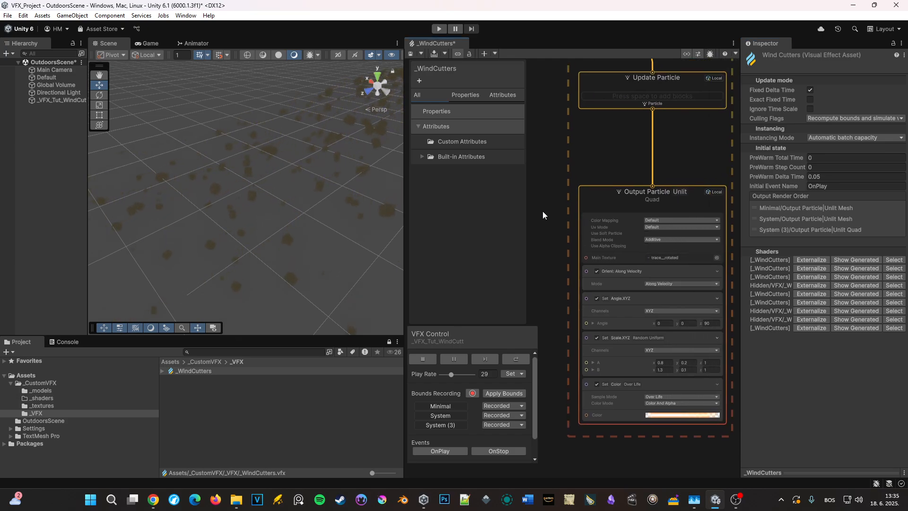
{"action": "left_click", "coordinate": [597, 206]}
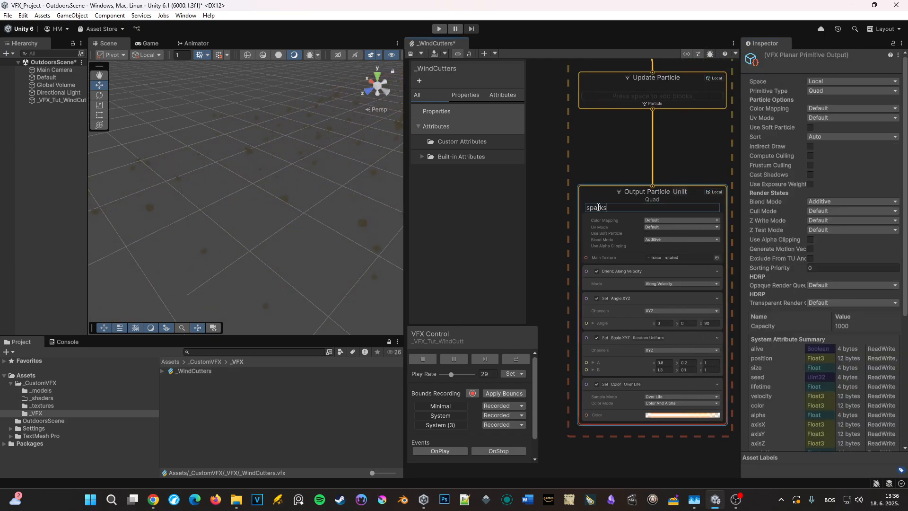
{"action": "left_click", "coordinate": [564, 142]}
Label the ground debris system's Output Particle context "rocks".
{"action": "scroll", "coordinate": [564, 142], "scroll_direction": "down", "scroll_amount": 9}
{"action": "middle_click_drag", "start_coordinate": [552, 114], "coordinate": [576, 322]}
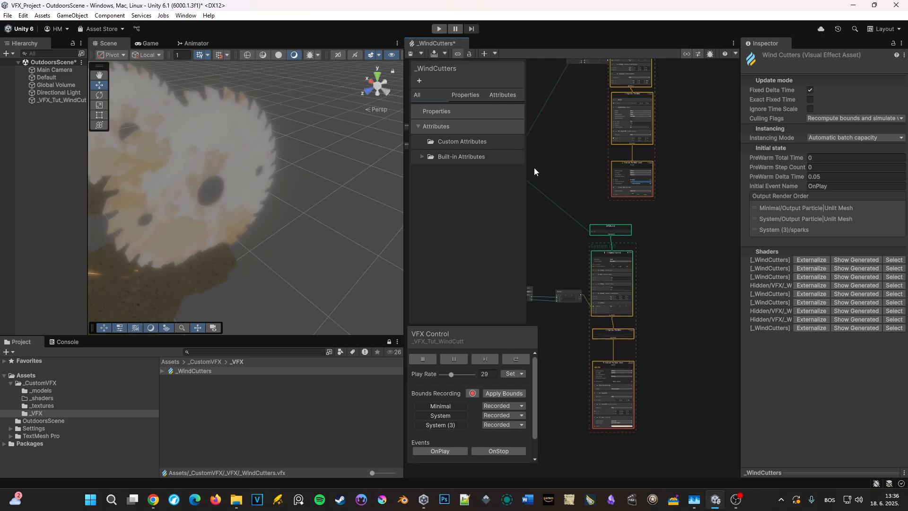
{"action": "middle_click_drag", "start_coordinate": [534, 167], "coordinate": [557, 254]}
{"action": "scroll", "coordinate": [661, 250], "scroll_direction": "up", "scroll_amount": 4}
{"action": "scroll", "coordinate": [661, 252], "scroll_direction": "up", "scroll_amount": 2}
{"action": "double_click", "coordinate": [638, 264]}
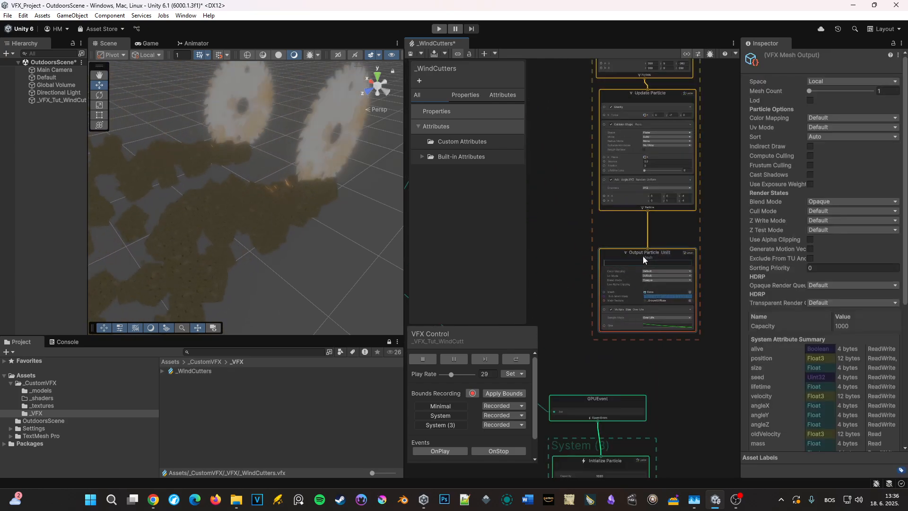
{"action": "type", "text": "rocks"}
{"action": "left_click", "coordinate": [550, 241]}
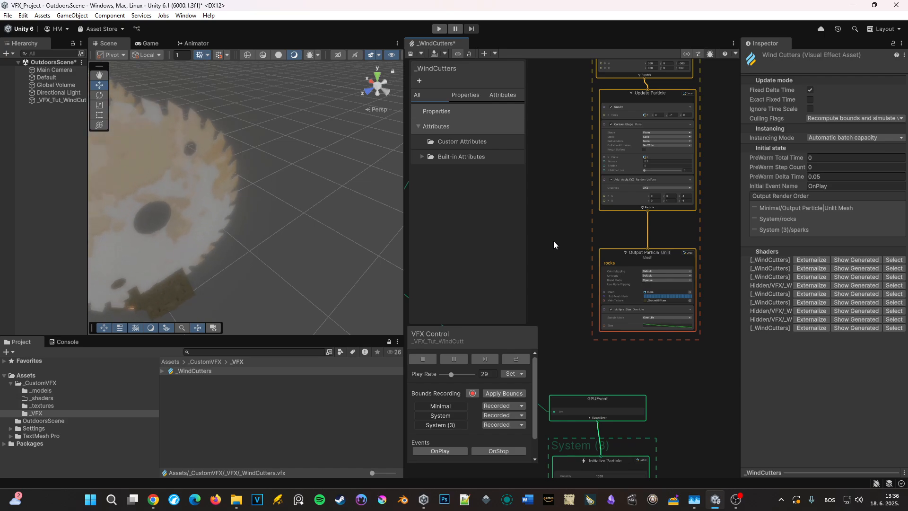
Label the main blade system's Output Particle context "sawblades".
{"action": "middle_click_drag", "start_coordinate": [553, 241], "coordinate": [691, 335]}
{"action": "scroll", "coordinate": [636, 316], "scroll_direction": "down", "scroll_amount": 4}
{"action": "middle_click_drag", "start_coordinate": [601, 312], "coordinate": [689, 276]}
{"action": "scroll", "coordinate": [648, 326], "scroll_direction": "up", "scroll_amount": 5}
{"action": "double_click", "coordinate": [570, 365]}
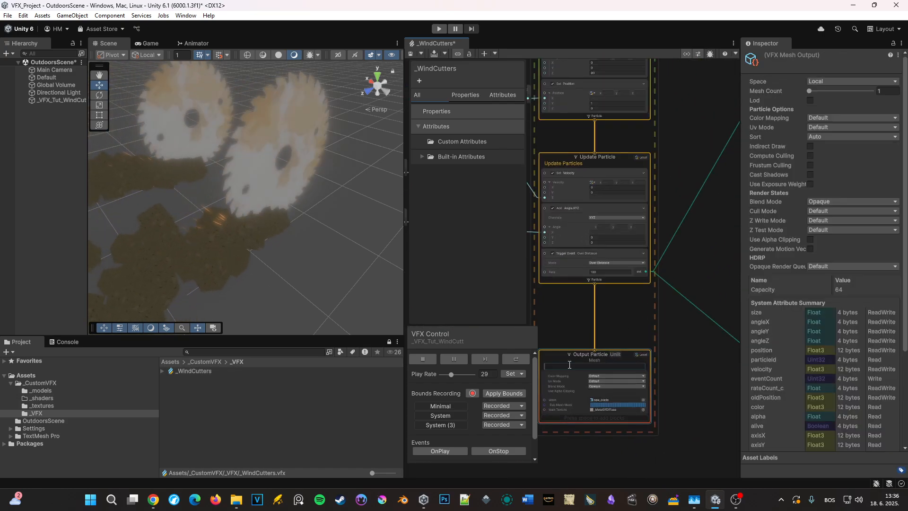
{"action": "type", "text": "sawblades"}
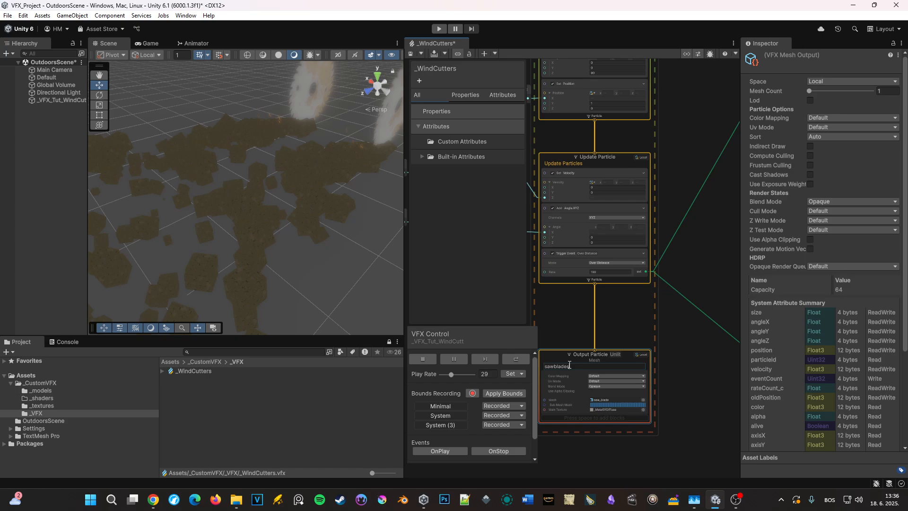
{"action": "left_click", "coordinate": [700, 321]}
Try placing sparks before rocks in the asset's Output Render Order, and put sparks back at the end.
{"action": "scroll", "coordinate": [710, 388], "scroll_direction": "down", "scroll_amount": 2}
{"action": "middle_click_drag", "start_coordinate": [716, 423], "coordinate": [578, 76]}
{"action": "scroll", "coordinate": [579, 76], "scroll_direction": "down", "scroll_amount": 4}
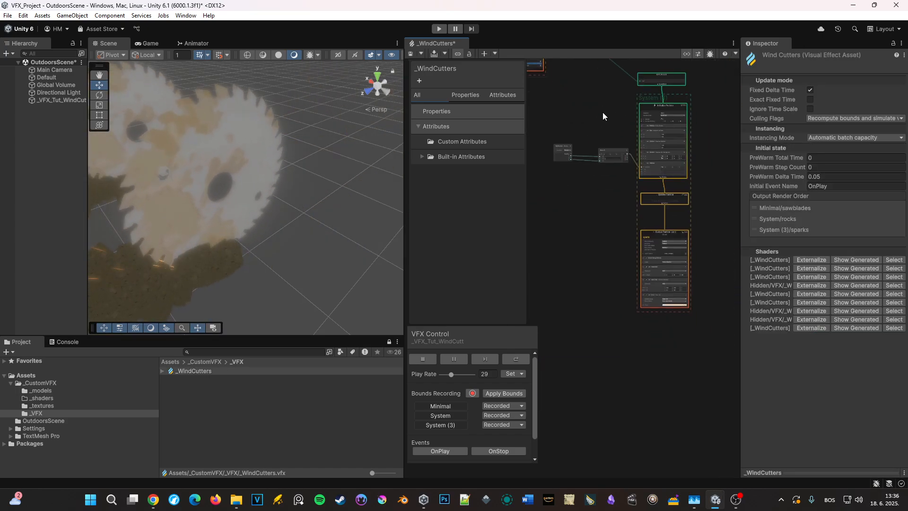
{"action": "scroll", "coordinate": [659, 355], "scroll_direction": "up", "scroll_amount": 1}
{"action": "middle_click_drag", "start_coordinate": [694, 330], "coordinate": [651, 313]}
{"action": "left_click_drag", "start_coordinate": [790, 232], "coordinate": [792, 219]}
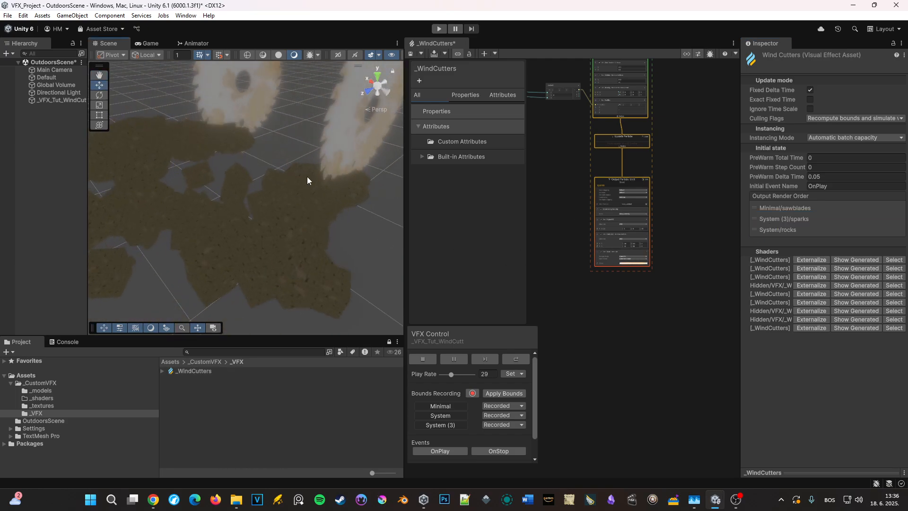
{"action": "left_click_drag", "start_coordinate": [798, 221], "coordinate": [805, 232]}
Set the random Size range in the rocks system's Initialize Particle to 0.05 for A and 0.15 for B.
{"action": "middle_click_drag", "start_coordinate": [631, 282], "coordinate": [668, 308]}
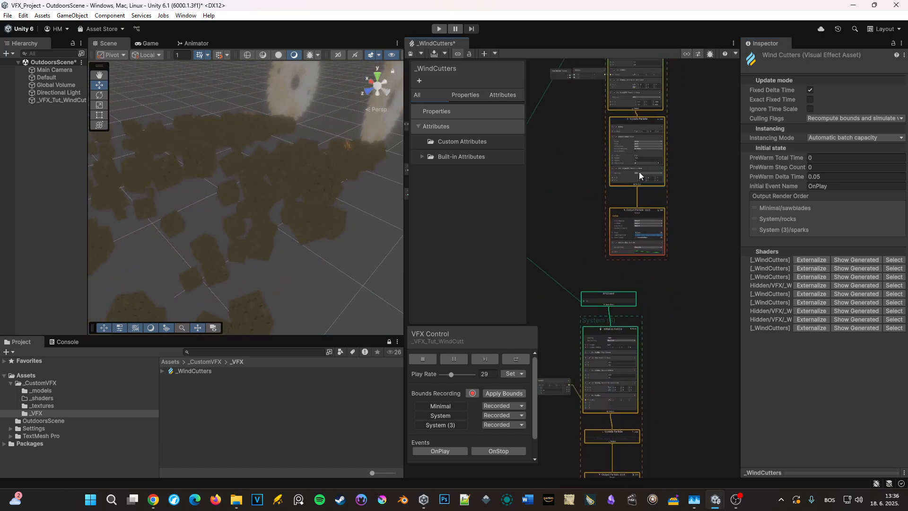
{"action": "middle_click_drag", "start_coordinate": [640, 172], "coordinate": [790, 278]}
{"action": "scroll", "coordinate": [710, 204], "scroll_direction": "up", "scroll_amount": 10}
{"action": "left_click", "coordinate": [661, 178]}
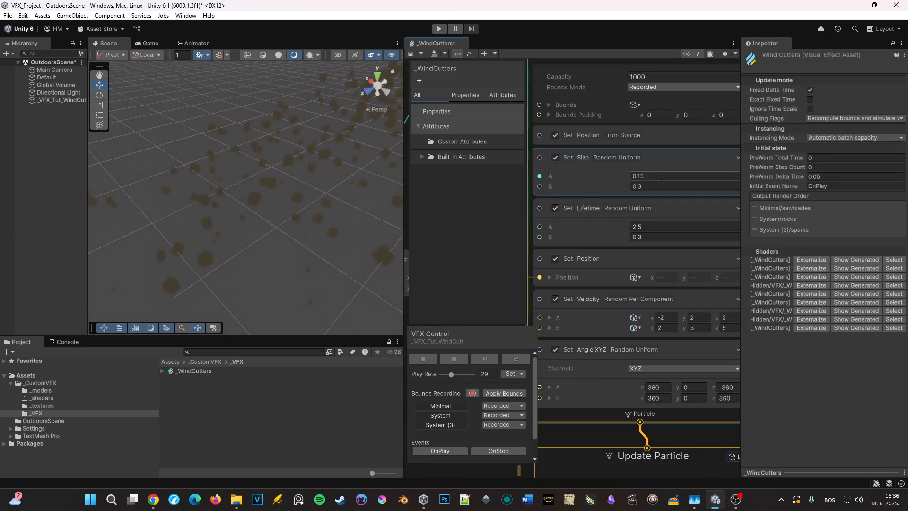
{"action": "type", "text": "."}
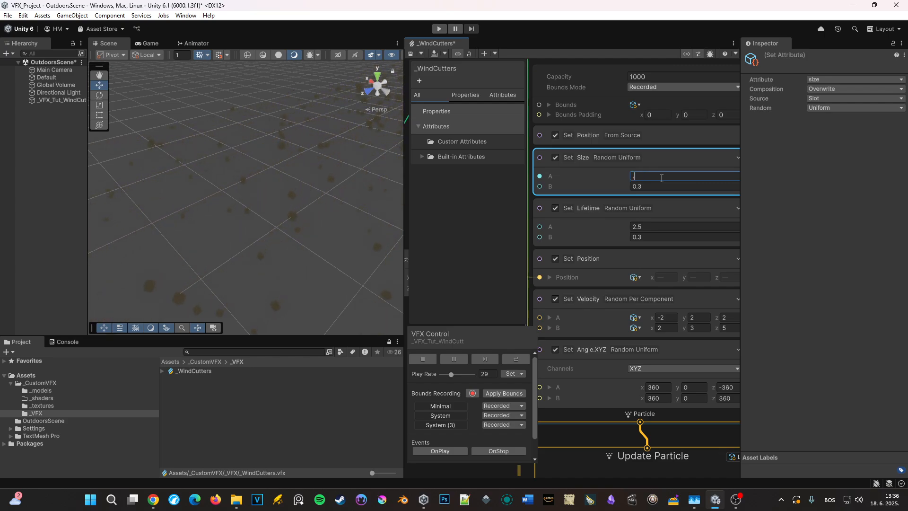
{"action": "type", "text": "05"}
{"action": "key", "text": "Tab"}
{"action": "type", "text": ".15"}
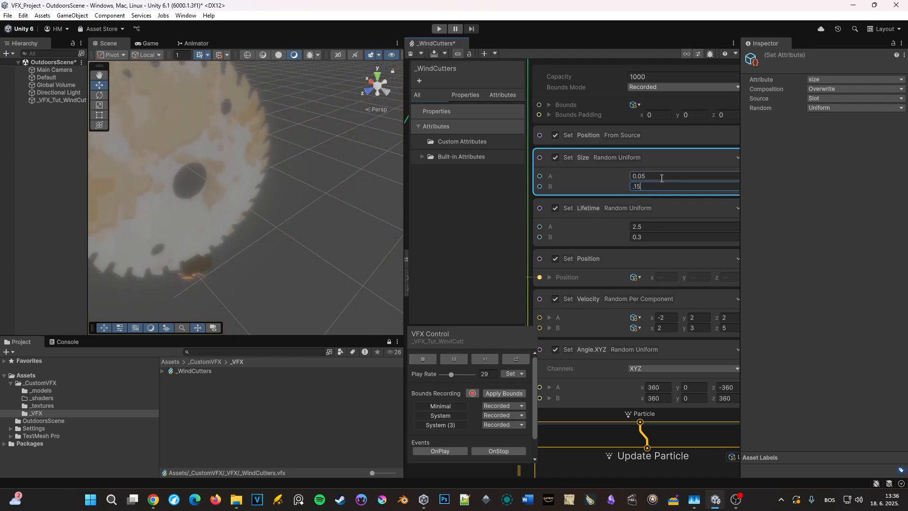
{"action": "key", "text": "Return"}
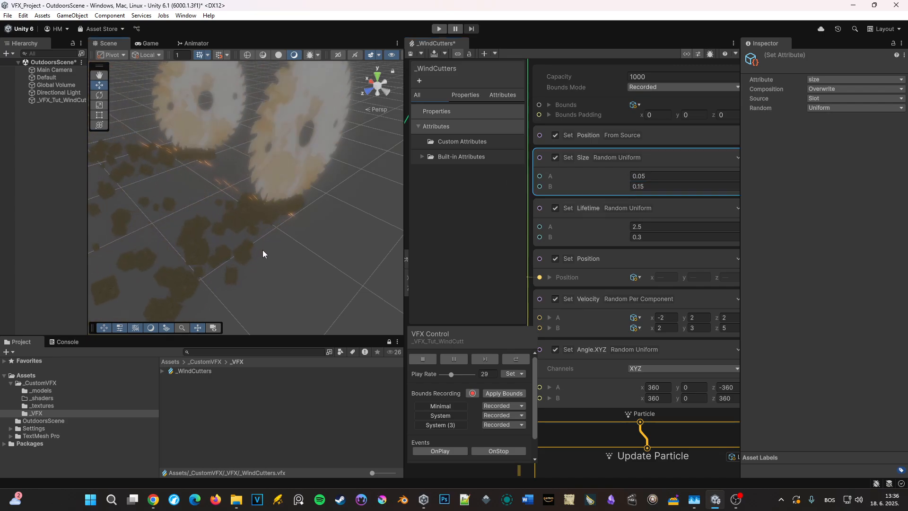
Set the Y value of the Vector3 position node feeding the rocks system's Set Position to 0.2.
{"action": "scroll", "coordinate": [277, 234], "scroll_direction": "down", "scroll_amount": 8}
{"action": "middle_click_drag", "start_coordinate": [263, 250], "coordinate": [342, 175]}
{"action": "scroll", "coordinate": [547, 363], "scroll_direction": "down", "scroll_amount": 3}
{"action": "middle_click_drag", "start_coordinate": [580, 420], "coordinate": [656, 379]}
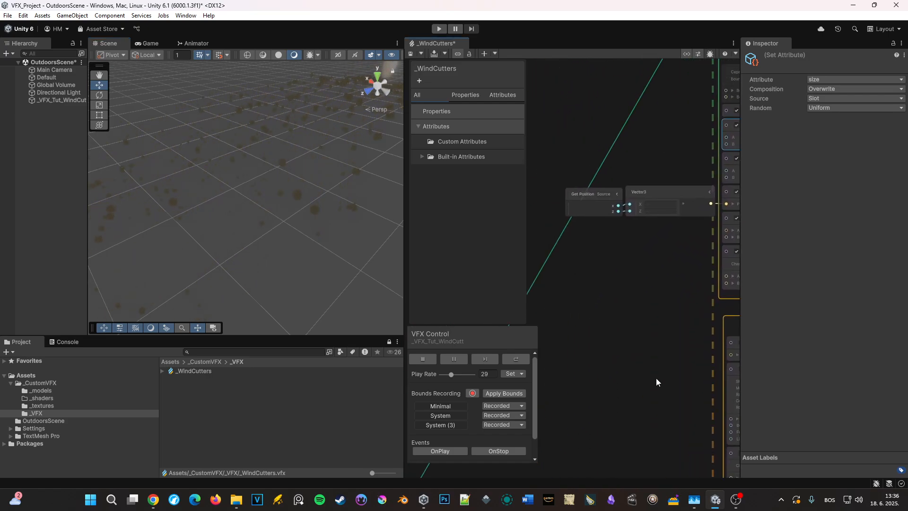
{"action": "middle_click_drag", "start_coordinate": [640, 202], "coordinate": [634, 248]}
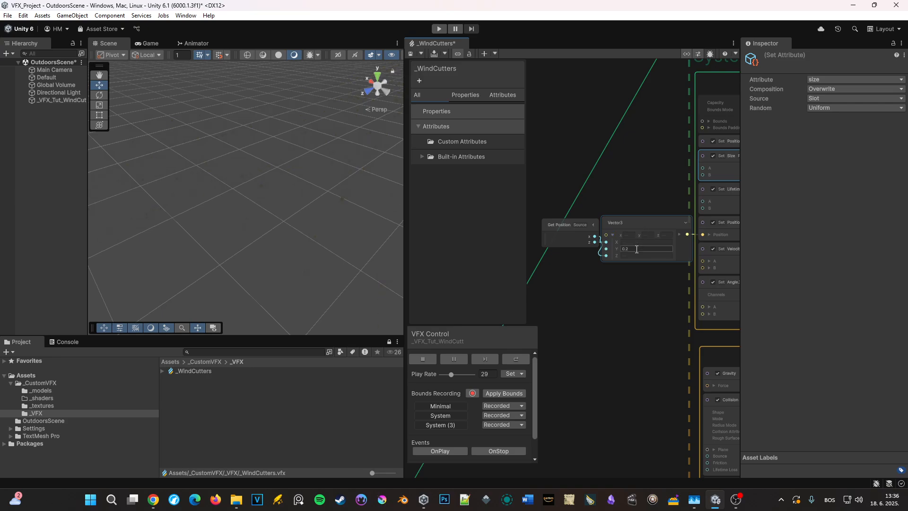
{"action": "left_click", "coordinate": [636, 250]}
{"action": "scroll", "coordinate": [685, 291], "scroll_direction": "down", "scroll_amount": 9}
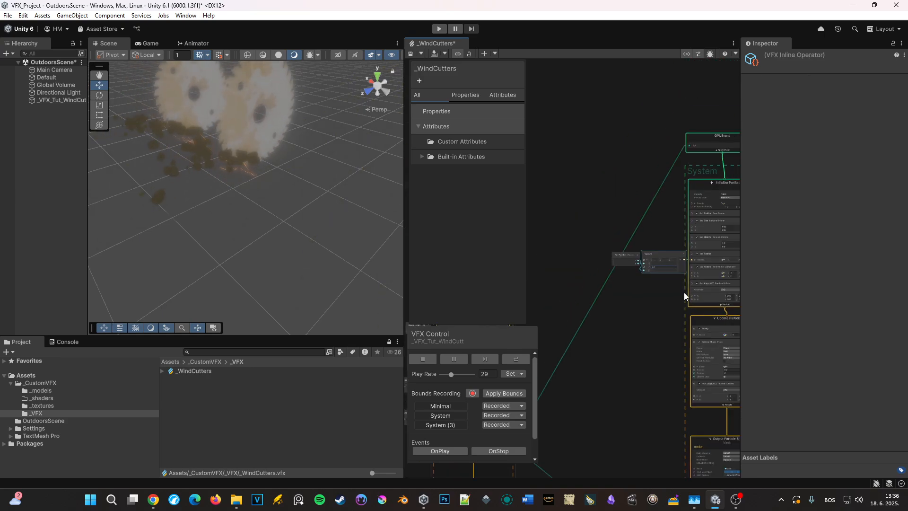
{"action": "scroll", "coordinate": [663, 301], "scroll_direction": "up", "scroll_amount": 9}
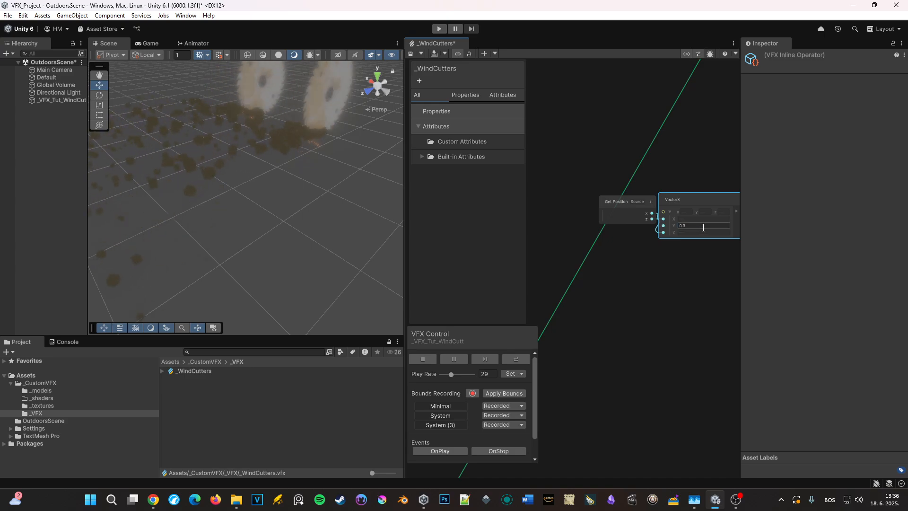
{"action": "type", "text": "0.2"}
{"action": "left_click", "coordinate": [675, 338]}
Check the Y value of the Vector3 position node feeding the sparks system's Set Position.
{"action": "middle_click_drag", "start_coordinate": [674, 339], "coordinate": [673, 46]}
{"action": "middle_click_drag", "start_coordinate": [617, 424], "coordinate": [633, 203]}
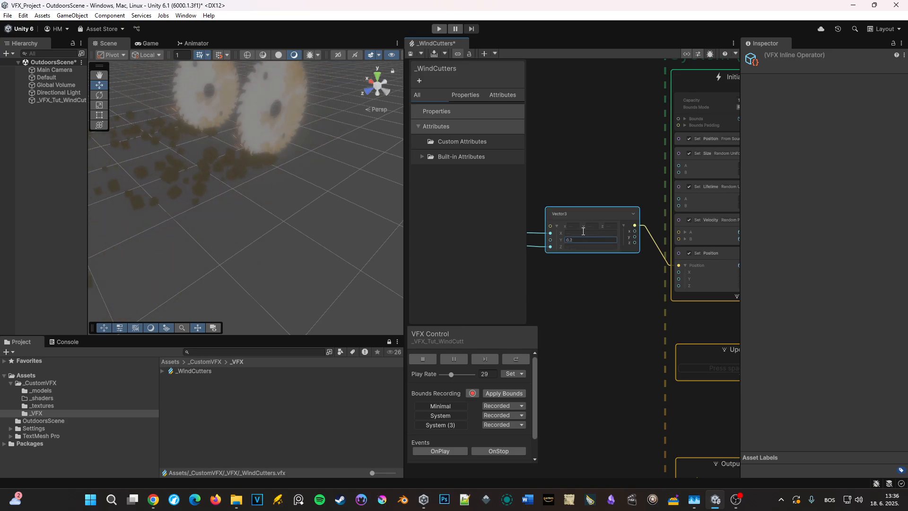
{"action": "scroll", "coordinate": [610, 186], "scroll_direction": "down", "scroll_amount": 1}
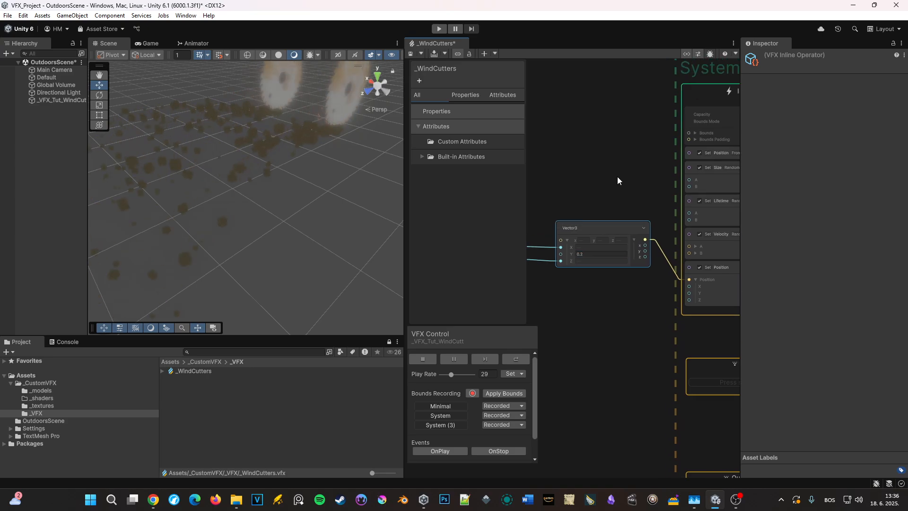
{"action": "scroll", "coordinate": [617, 177], "scroll_direction": "down", "scroll_amount": 3}
{"action": "scroll", "coordinate": [617, 181], "scroll_direction": "down", "scroll_amount": 2}
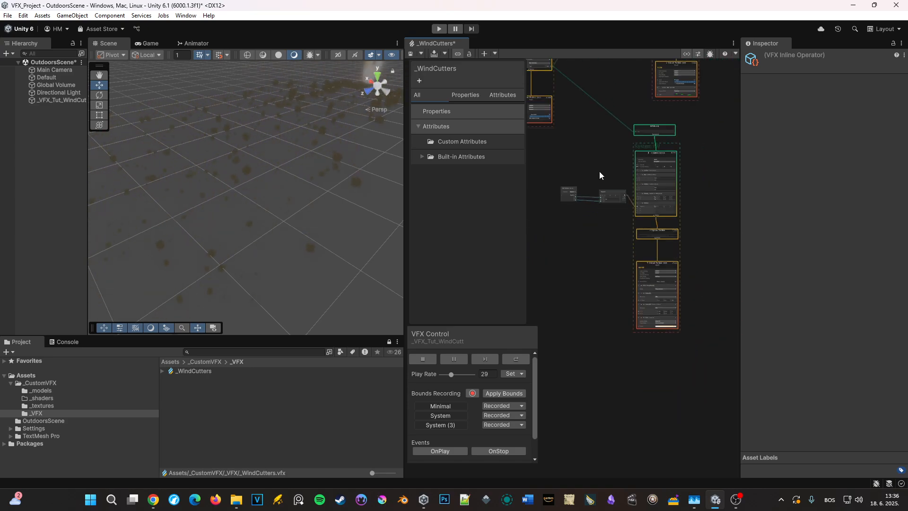
Set the VFX simulation's play rate to 100 and restart the effect.
{"action": "left_click", "coordinate": [516, 358]}
{"action": "left_click", "coordinate": [457, 359]}
{"action": "left_click", "coordinate": [485, 374]}
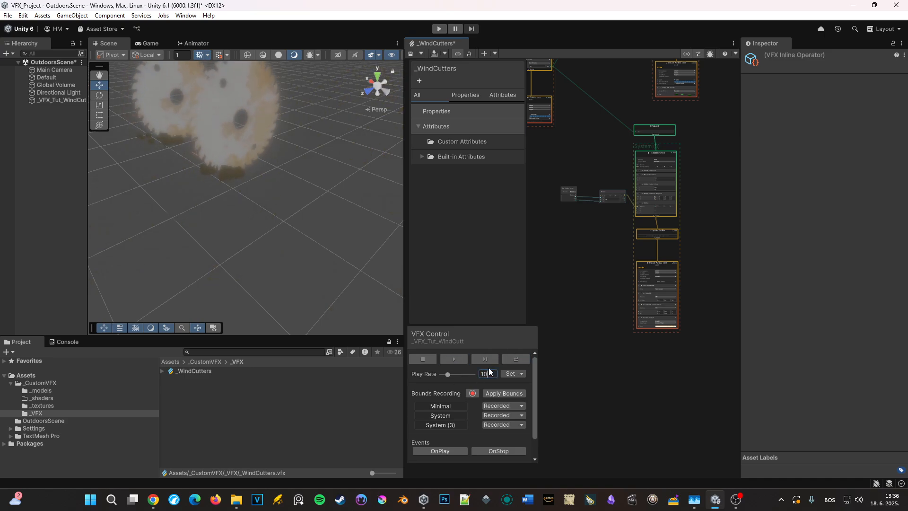
{"action": "left_click", "coordinate": [521, 364]}
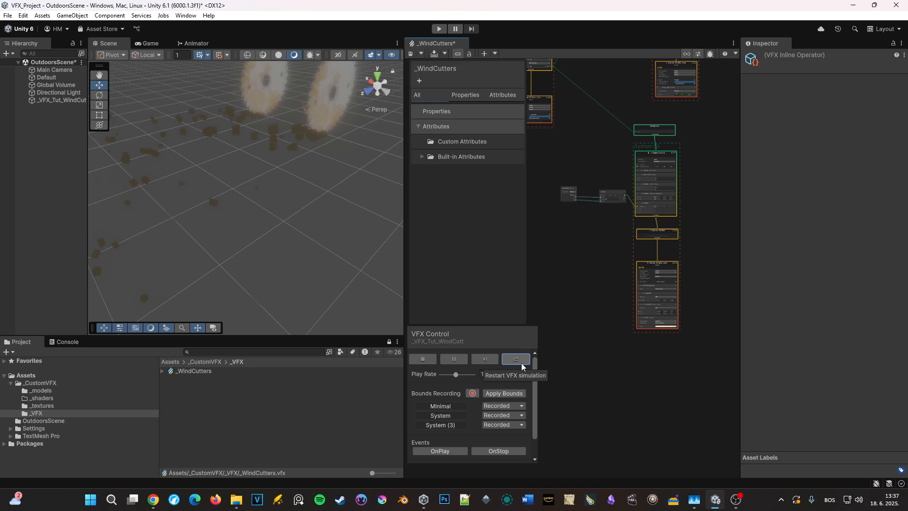
Set the random Lifetime range in the sparks system's Initialize Particle to 0.2 for A and 0.15 for B.
{"action": "middle_click_drag", "start_coordinate": [544, 288], "coordinate": [563, 401]}
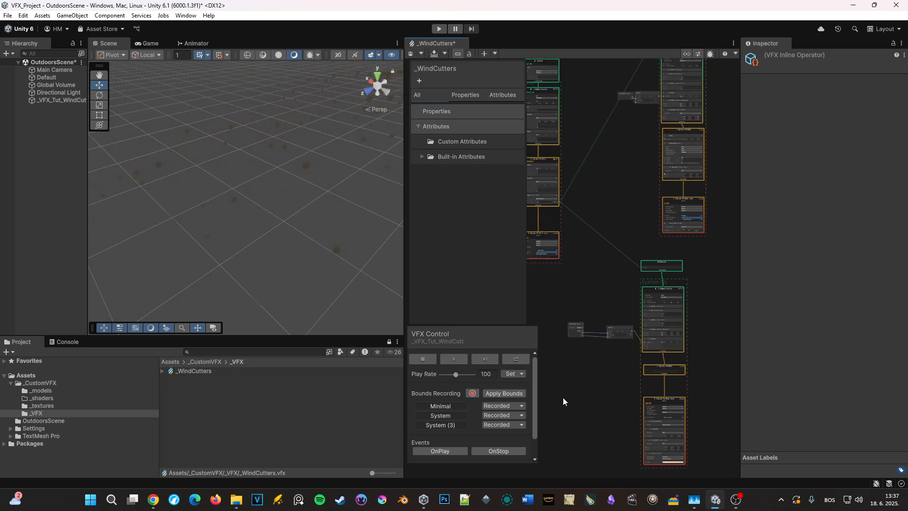
{"action": "left_click_drag", "start_coordinate": [404, 181], "coordinate": [383, 183]}
{"action": "scroll", "coordinate": [682, 366], "scroll_direction": "up", "scroll_amount": 8}
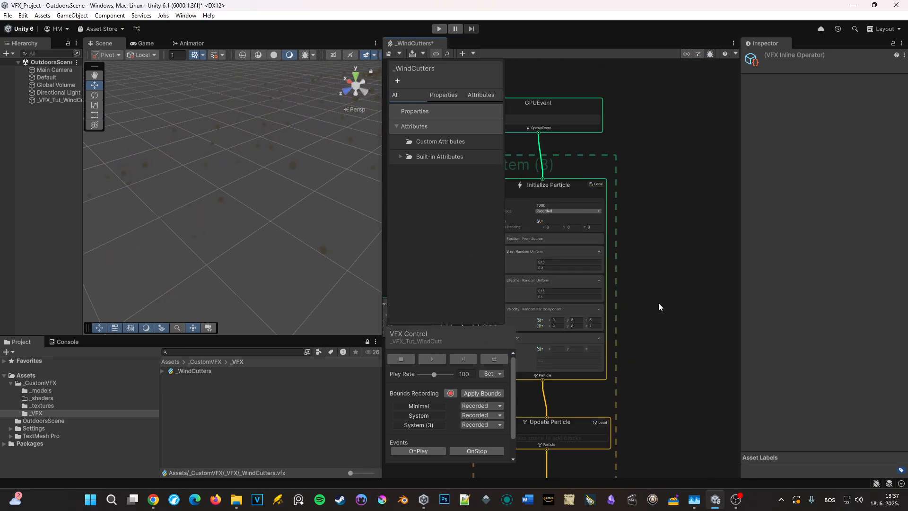
{"action": "left_click", "coordinate": [602, 293]}
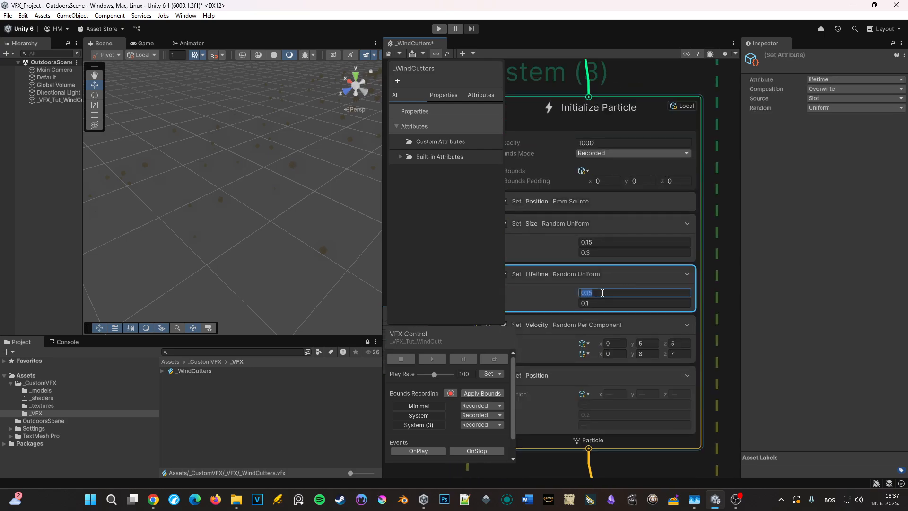
{"action": "type", "text": ".2"}
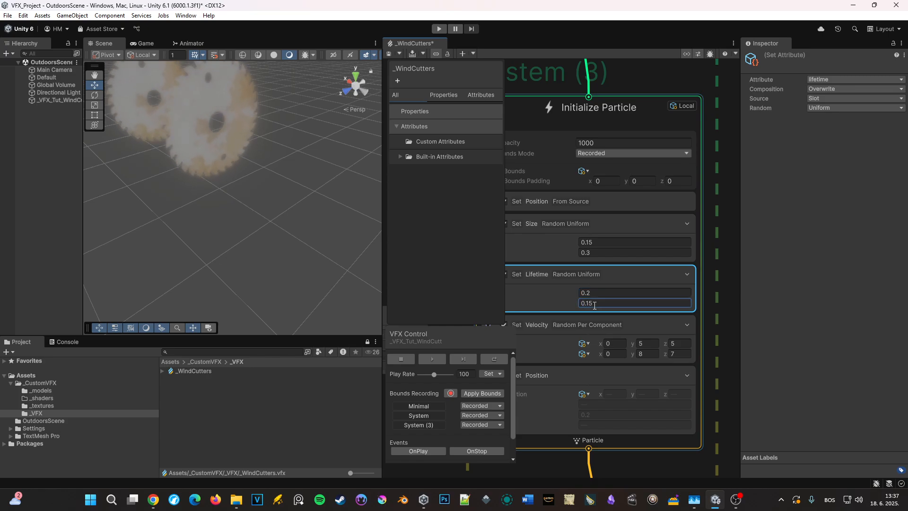
Replay the effect and pause it mid-run to examine the sparks and debris behind the saw blades.
{"action": "left_click", "coordinate": [494, 359]}
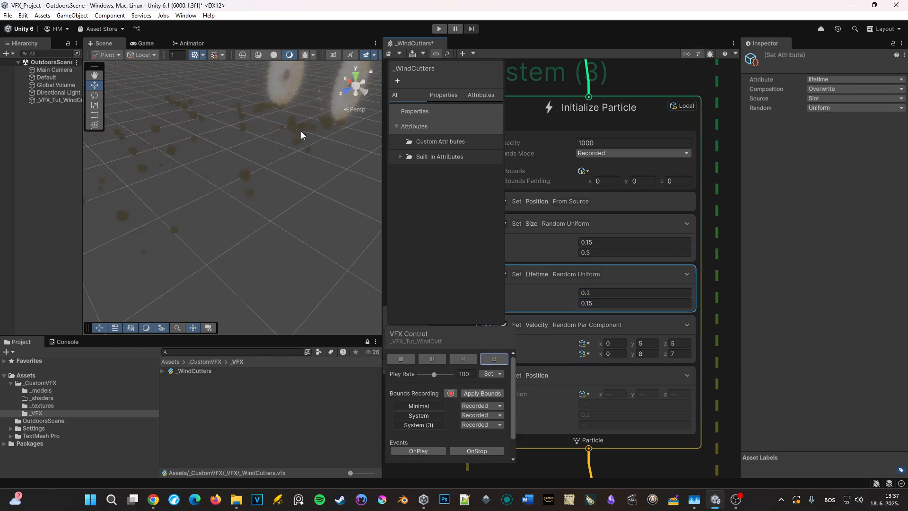
{"action": "left_click", "coordinate": [432, 358]}
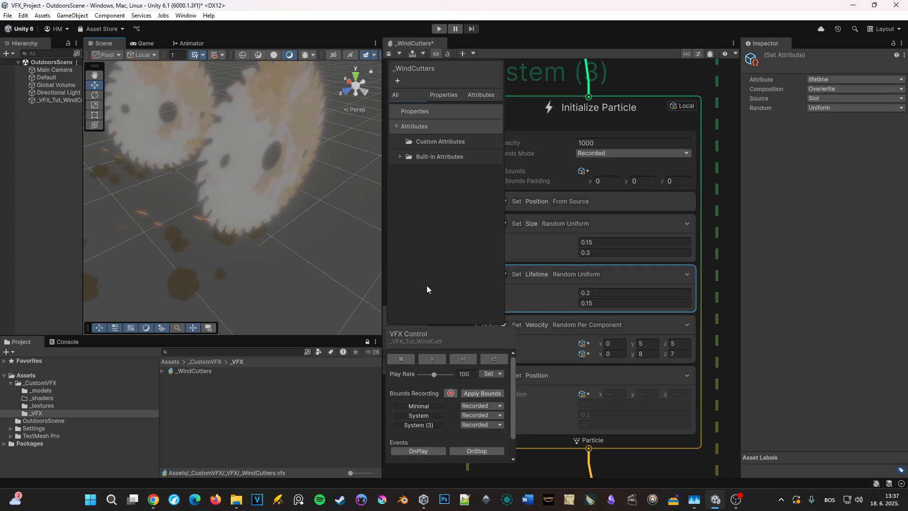
{"action": "scroll", "coordinate": [695, 298], "scroll_direction": "down", "scroll_amount": 6}
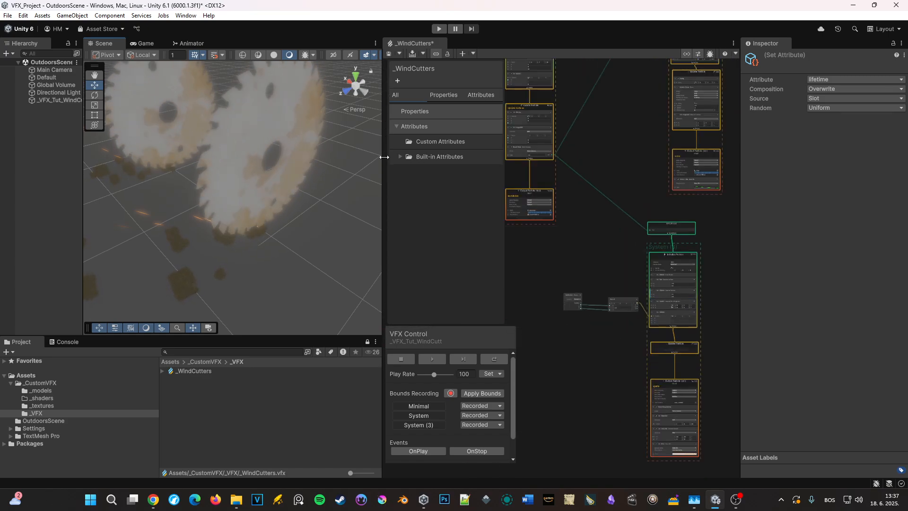
{"action": "scroll", "coordinate": [315, 202], "scroll_direction": "down", "scroll_amount": 5}
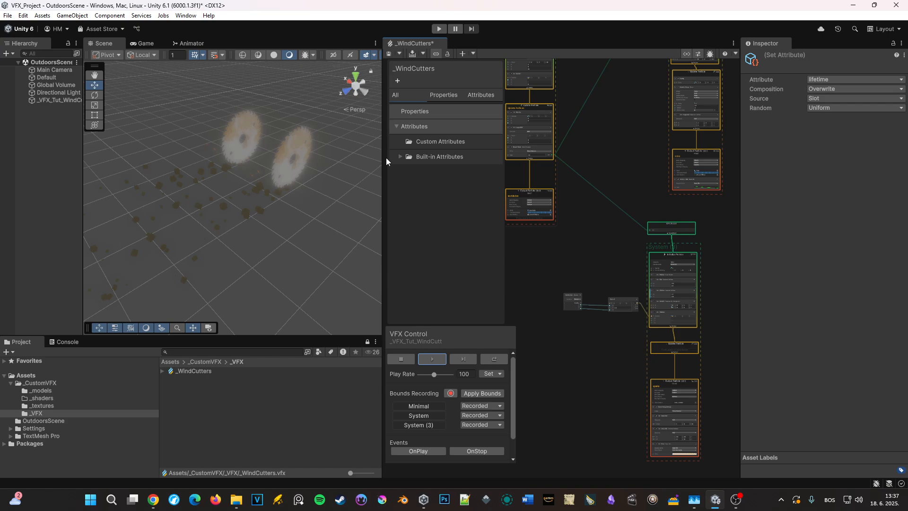
{"action": "left_click", "coordinate": [494, 359]}
{"action": "left_click", "coordinate": [432, 359]}
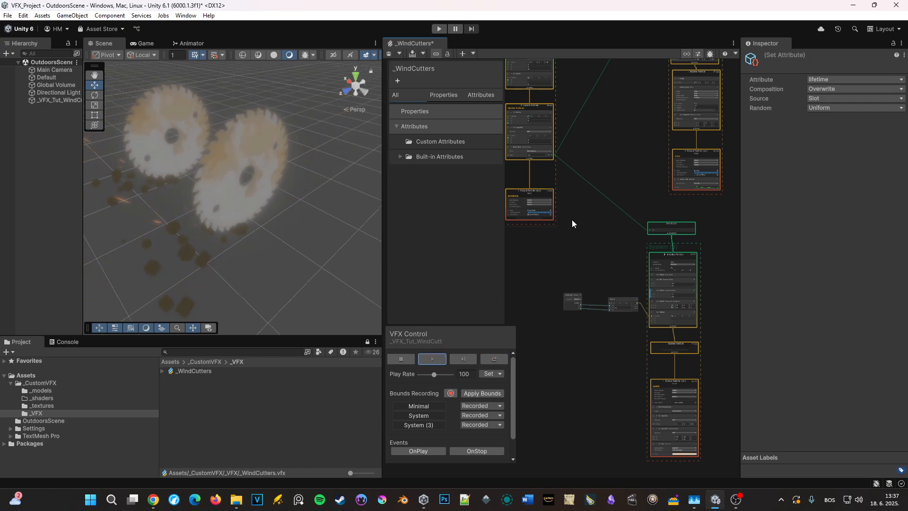
Add a Set Color block to the sawblades Output Particle context.
{"action": "middle_click_drag", "start_coordinate": [614, 215], "coordinate": [699, 214]}
{"action": "scroll", "coordinate": [612, 212], "scroll_direction": "up", "scroll_amount": 7}
{"action": "left_click", "coordinate": [593, 233]}
{"action": "key", "text": "space"}
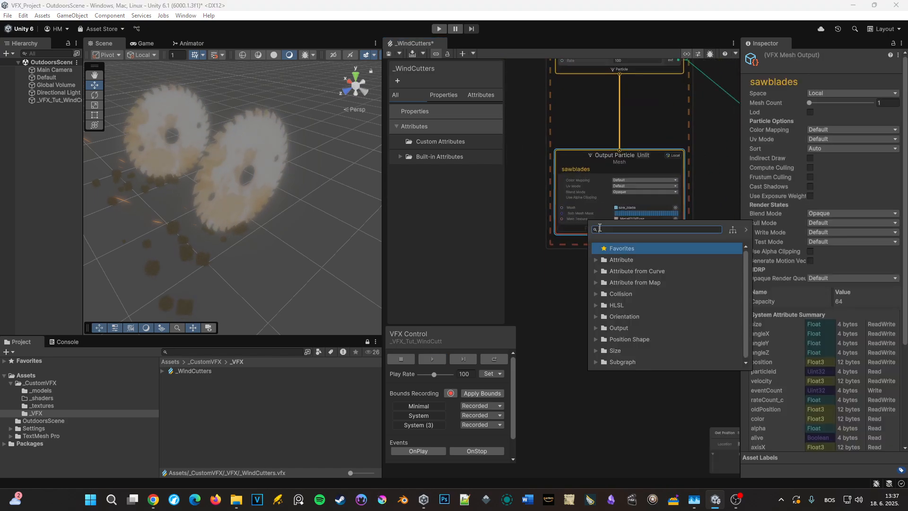
{"action": "type", "text": "color"}
{"action": "key", "text": "Return"}
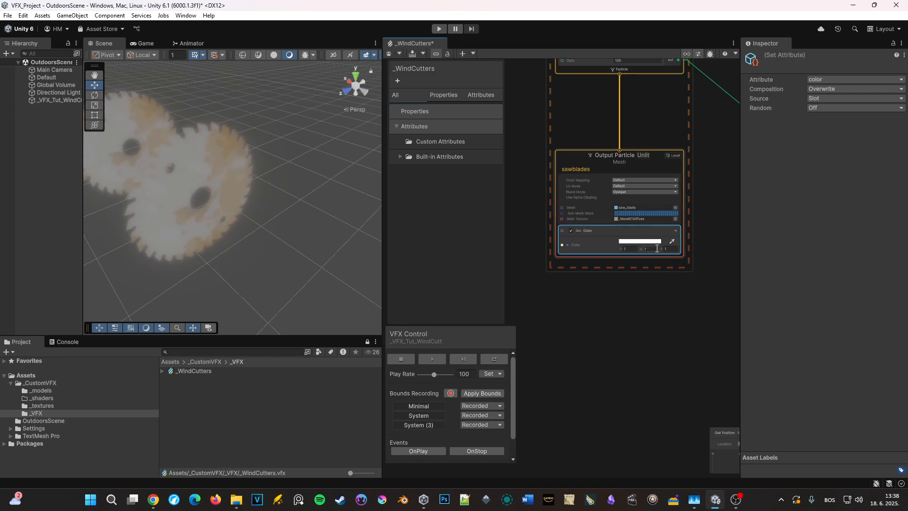
Set the sawblades' HDR color to hue 23, saturation 50, value 95 with intensity 3.3, and replay the effect.
{"action": "left_click", "coordinate": [642, 242]}
{"action": "left_click_drag", "start_coordinate": [709, 350], "coordinate": [714, 350]}
{"action": "left_click_drag", "start_coordinate": [748, 232], "coordinate": [707, 212]}
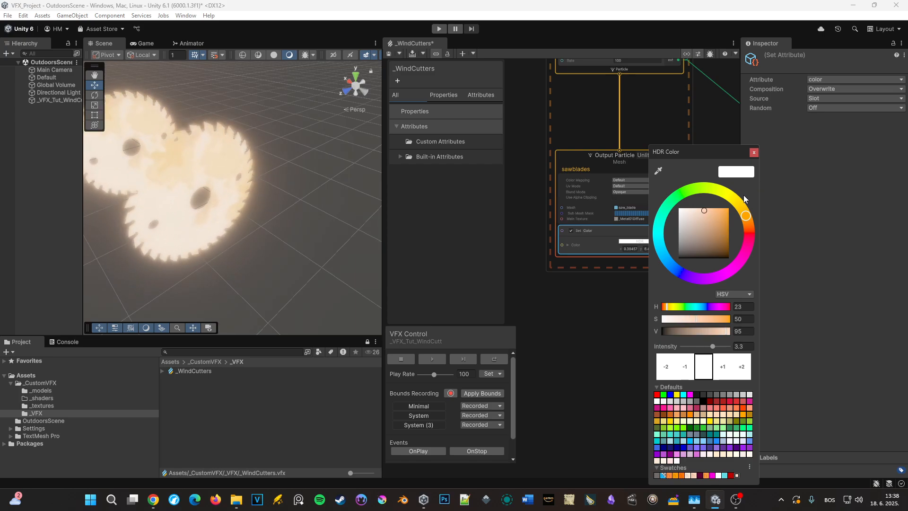
{"action": "left_click", "coordinate": [753, 152]}
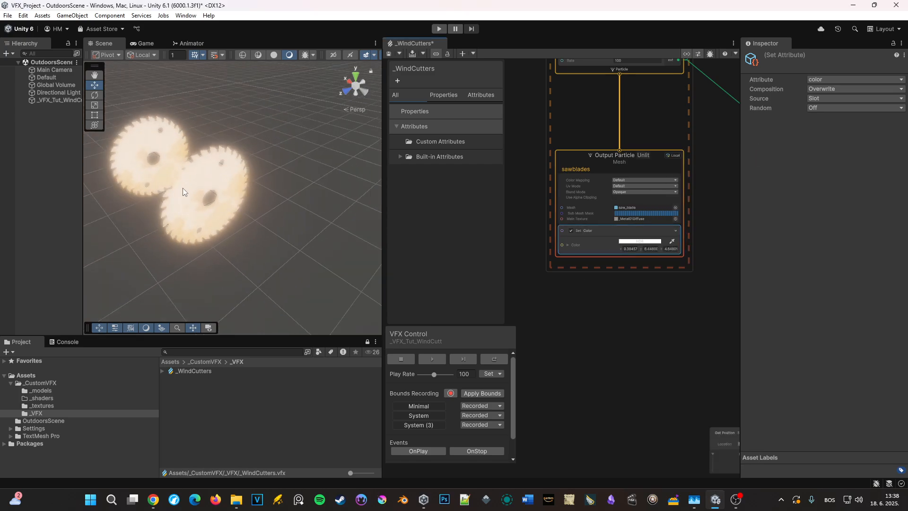
{"action": "left_click", "coordinate": [491, 358]}
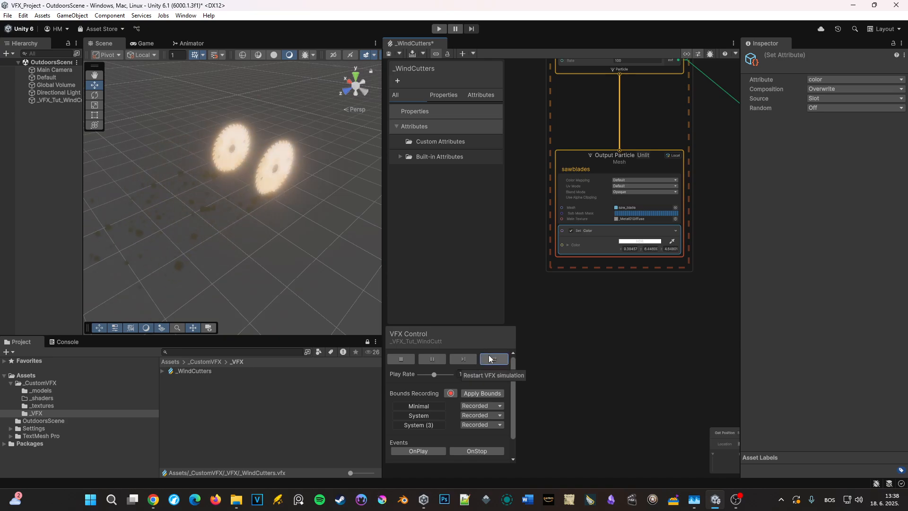
{"action": "left_click", "coordinate": [439, 358]}
Increase the Over Distance rate of the Trigger Event in the sawblades system's Update Particle and replay the effect.
{"action": "middle_click_drag", "start_coordinate": [637, 321], "coordinate": [573, 319]}
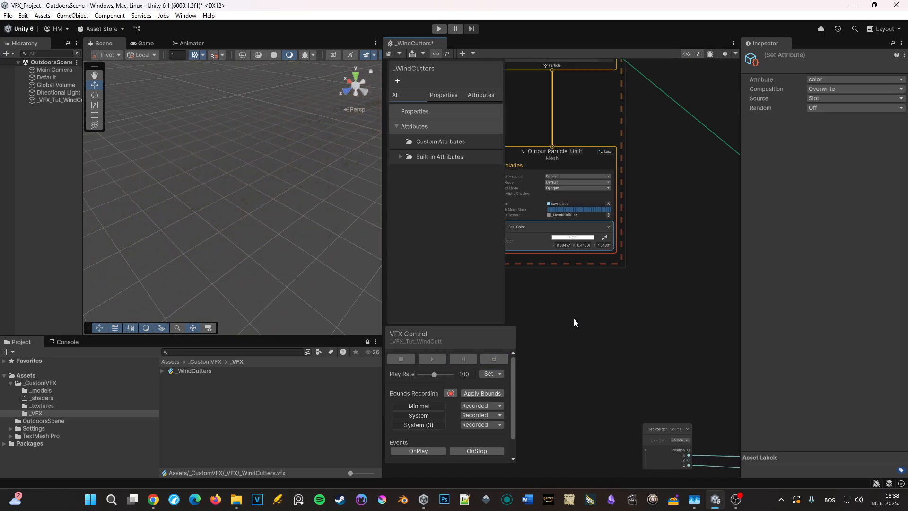
{"action": "middle_click_drag", "start_coordinate": [719, 303], "coordinate": [603, 173]}
{"action": "middle_click_drag", "start_coordinate": [609, 242], "coordinate": [570, 225]}
{"action": "scroll", "coordinate": [603, 234], "scroll_direction": "down", "scroll_amount": 6}
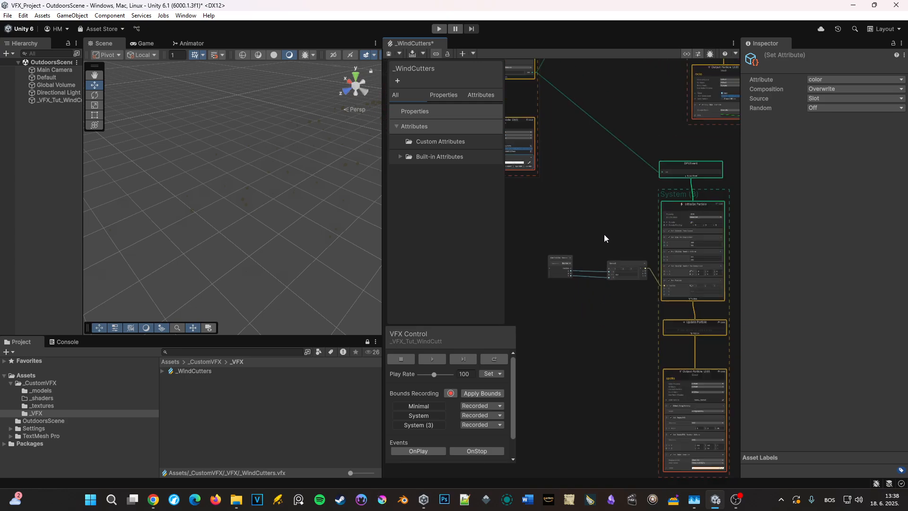
{"action": "middle_click_drag", "start_coordinate": [567, 126], "coordinate": [648, 176]}
{"action": "scroll", "coordinate": [632, 155], "scroll_direction": "up", "scroll_amount": 7}
{"action": "left_click", "coordinate": [551, 145]}
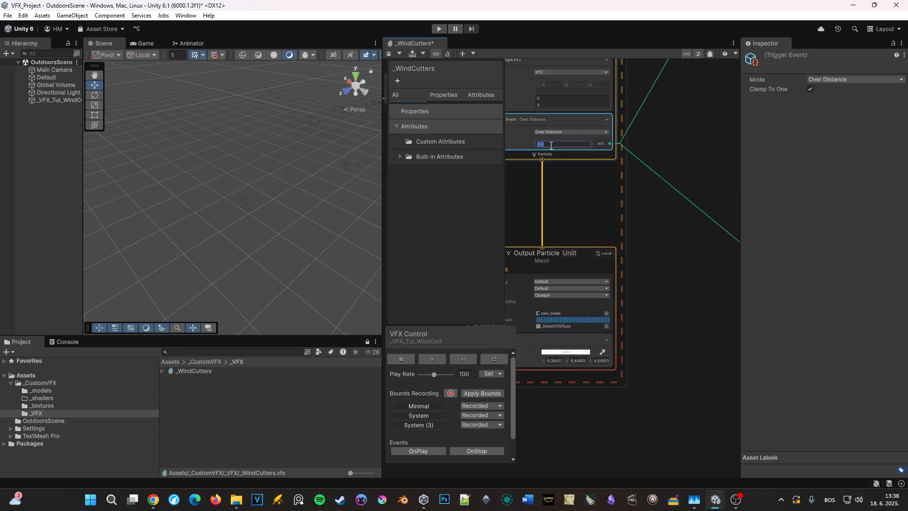
{"action": "left_click", "coordinate": [494, 360]}
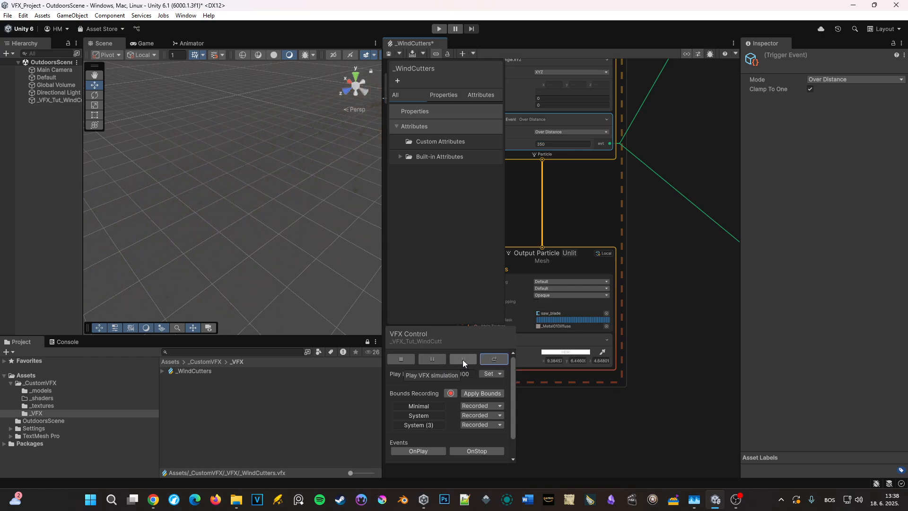
{"action": "left_click", "coordinate": [432, 359]}
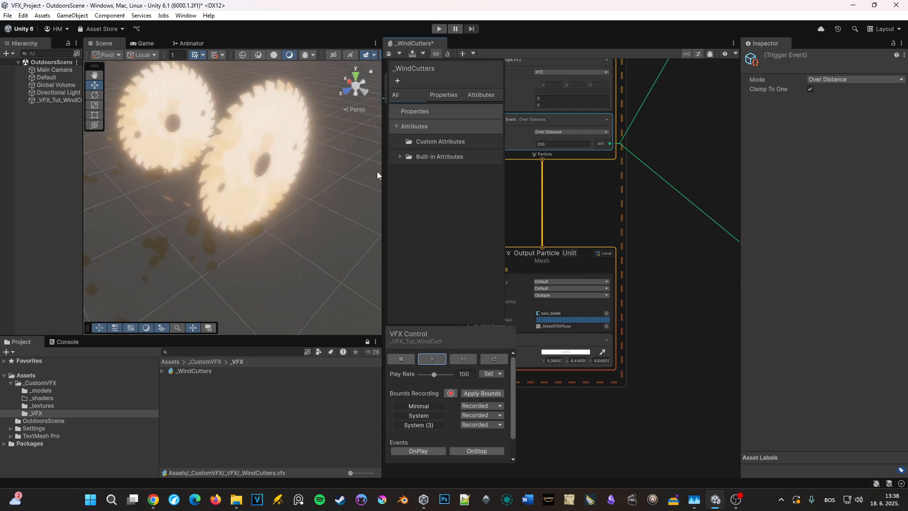
Enlarge the Scene view and dock the Inspector together with the _WindCutters graph, placing the Inspector first.
{"action": "left_click_drag", "start_coordinate": [382, 172], "coordinate": [687, 194]}
{"action": "middle_click_drag", "start_coordinate": [591, 199], "coordinate": [584, 224]}
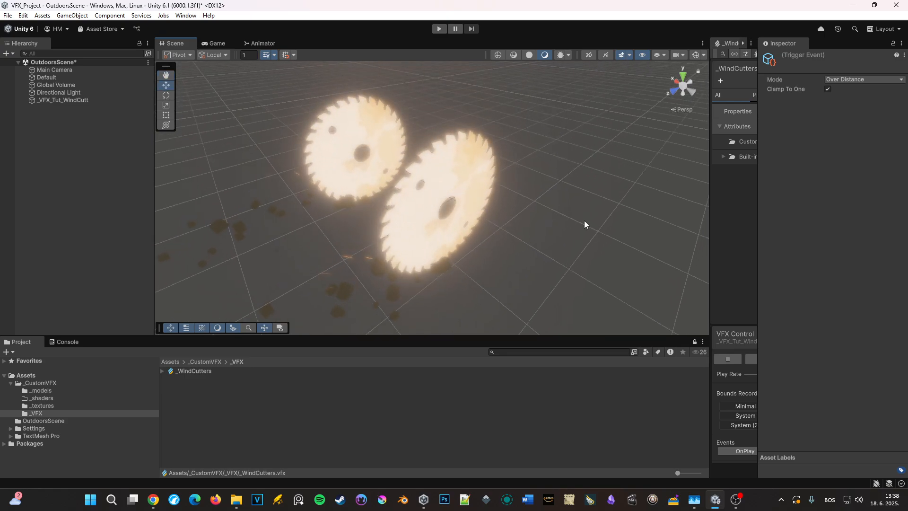
{"action": "left_click_drag", "start_coordinate": [787, 43], "coordinate": [729, 45]}
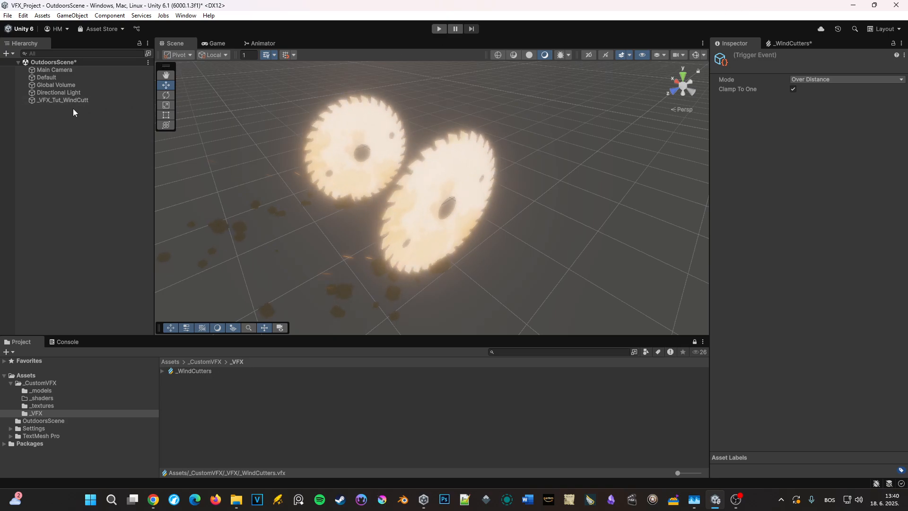
Look at the effect through the Game view and inspect the Main Camera's settings.
{"action": "left_click", "coordinate": [213, 42]}
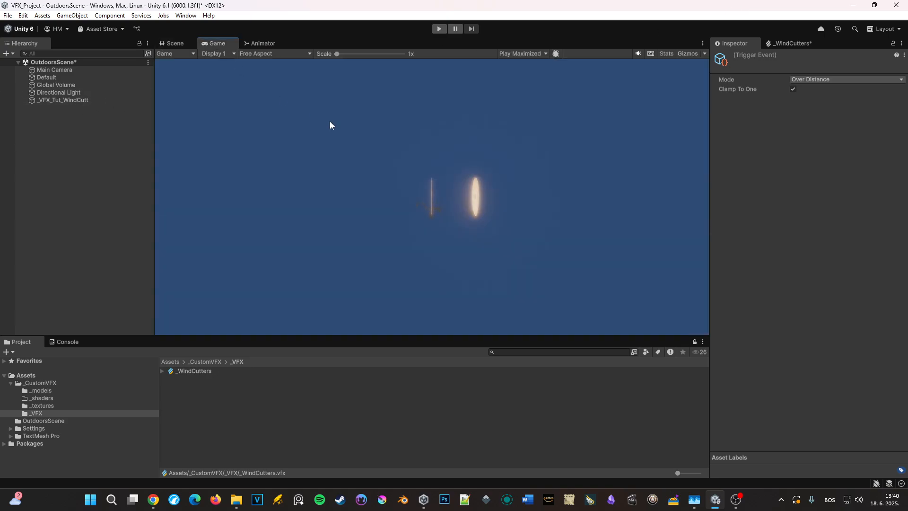
{"action": "left_click", "coordinate": [168, 45]}
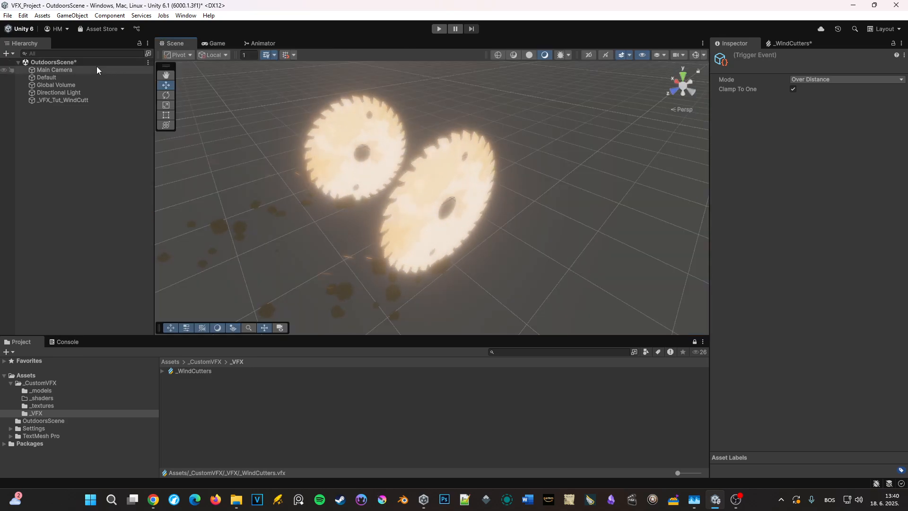
{"action": "left_click", "coordinate": [96, 70]}
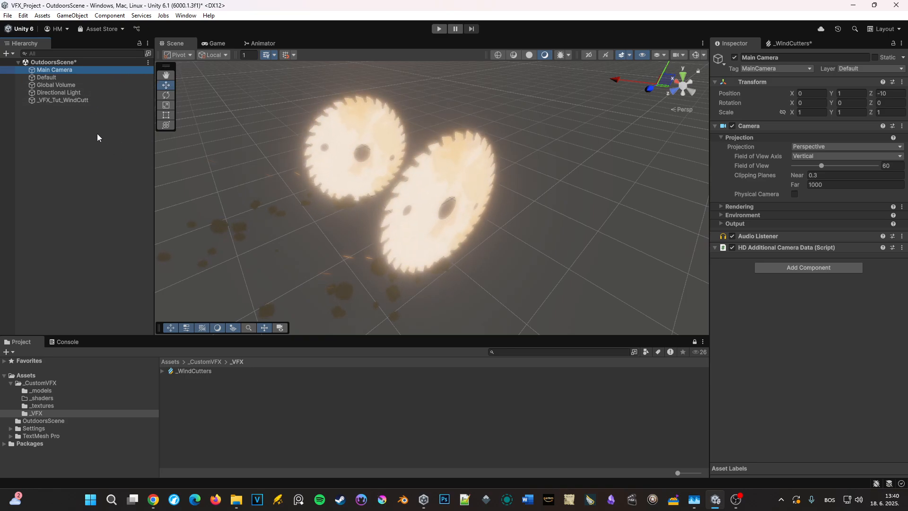
Add a 3D Plane object to OutdoorsScene beneath the saw blades.
{"action": "right_click", "coordinate": [59, 126]}
{"action": "mouse_move", "coordinate": [105, 301]}
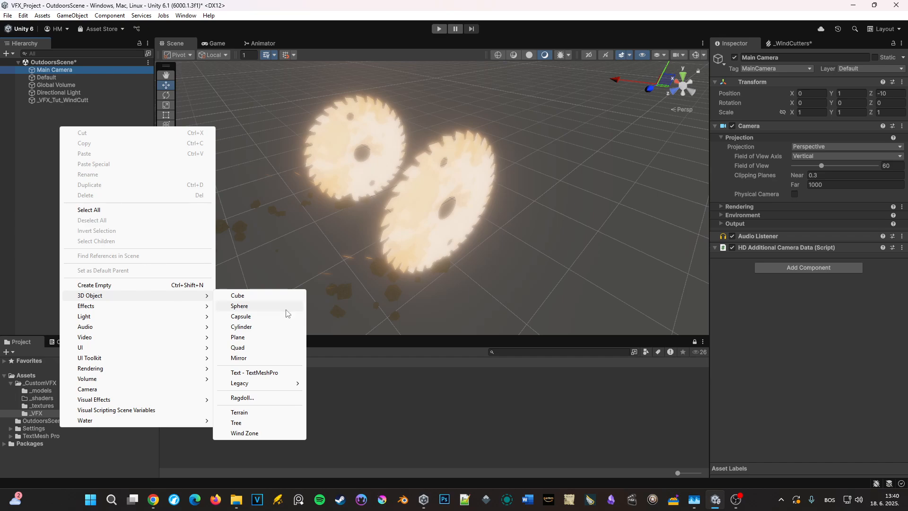
{"action": "left_click", "coordinate": [258, 337]}
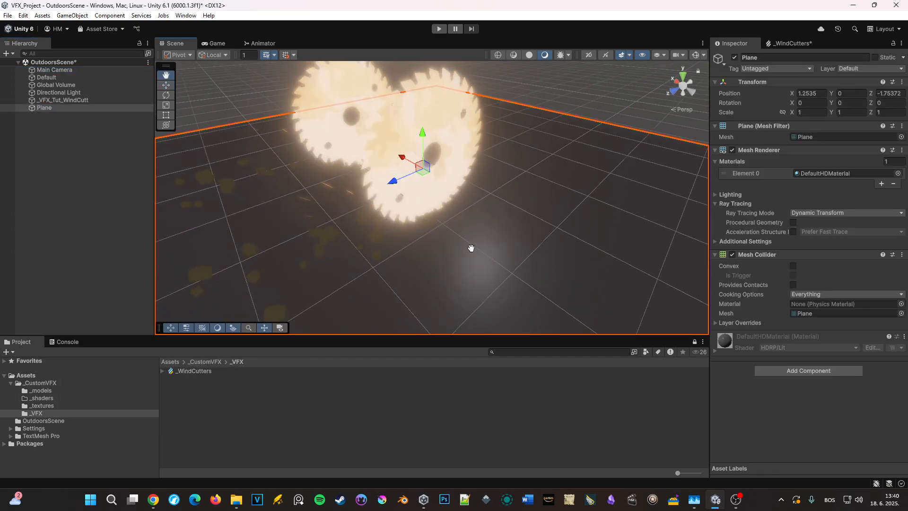
Replay the _VFX_Tut_WindCutt effect over the plane, then deselect it and examine the glowing blades, sparks and debris without selection outlines.
{"action": "left_click", "coordinate": [112, 99]}
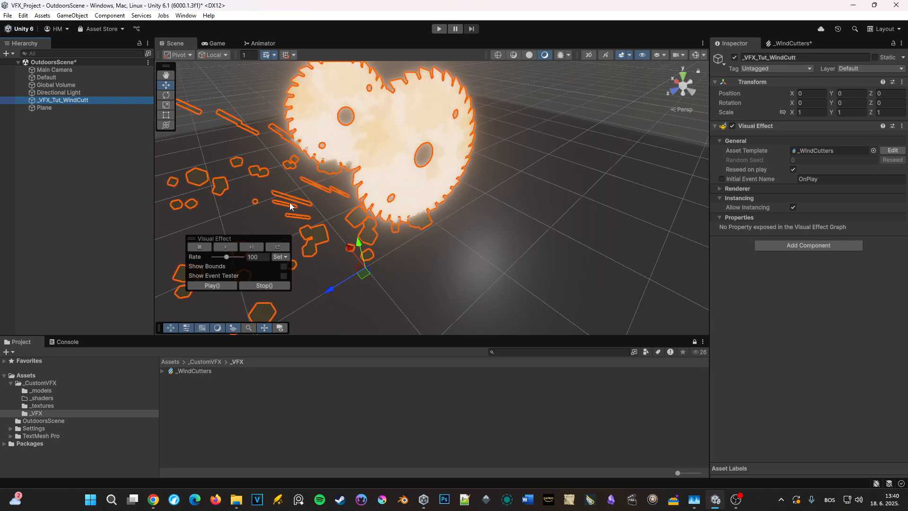
{"action": "left_click", "coordinate": [281, 247]}
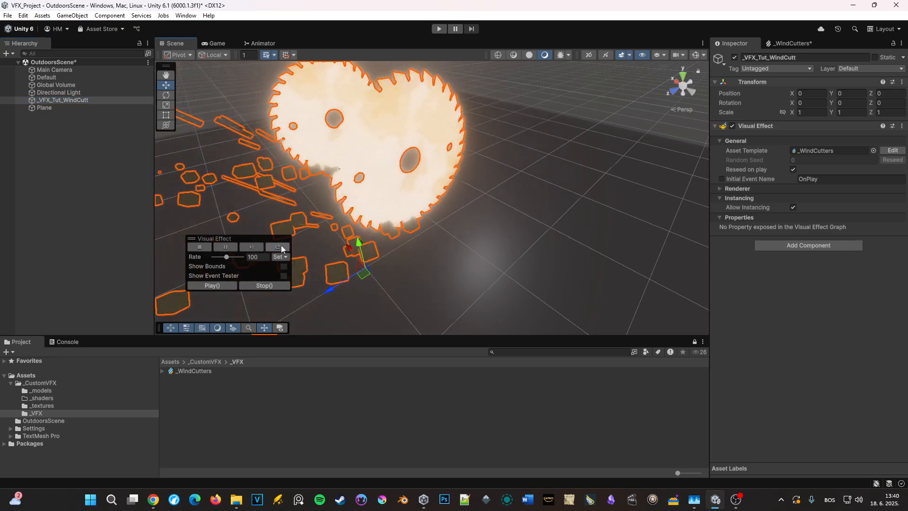
{"action": "scroll", "coordinate": [381, 235], "scroll_direction": "down", "scroll_amount": 4}
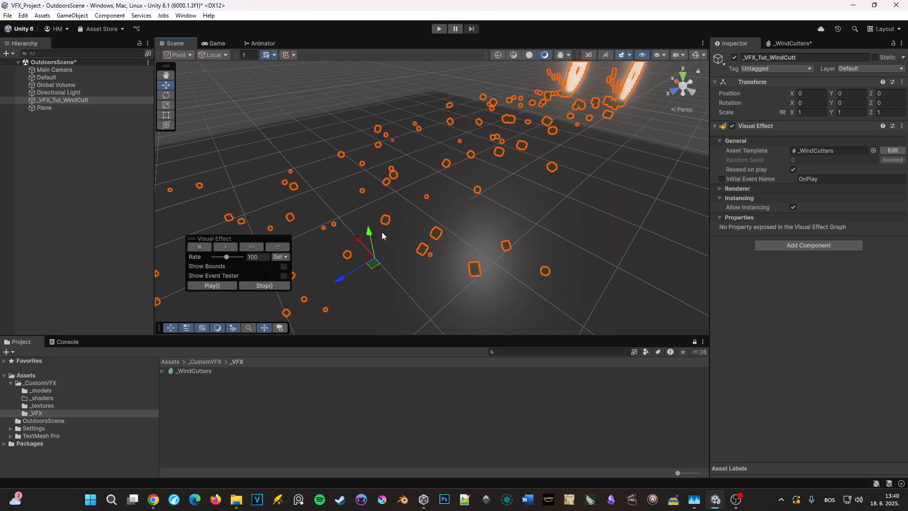
{"action": "right_click_drag", "start_coordinate": [527, 204], "coordinate": [497, 198]}
{"action": "middle_click_drag", "start_coordinate": [496, 199], "coordinate": [433, 197]}
{"action": "left_click", "coordinate": [276, 246]}
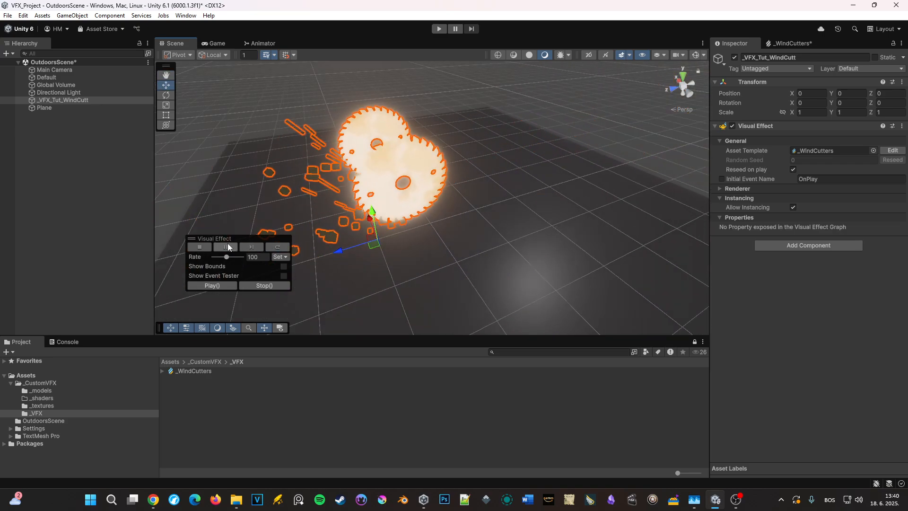
{"action": "left_click", "coordinate": [159, 246]}
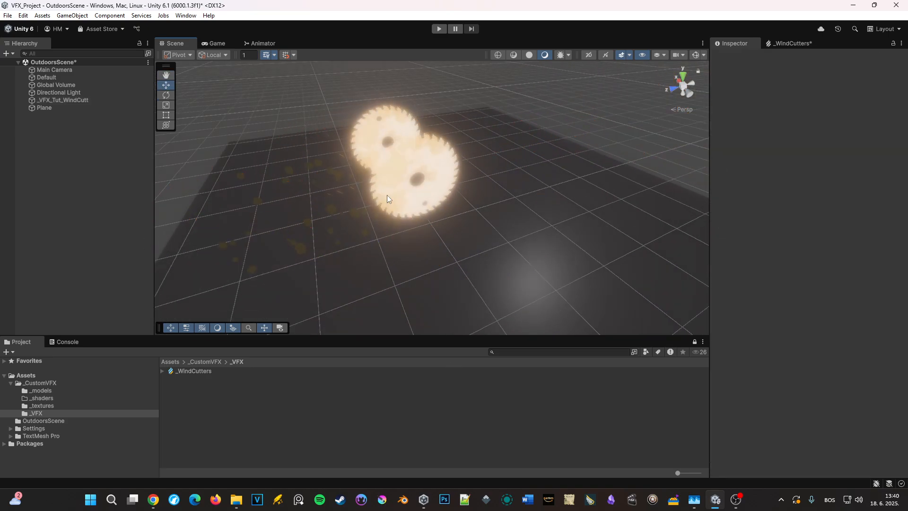
{"action": "scroll", "coordinate": [388, 194], "scroll_direction": "up", "scroll_amount": 2}
{"action": "right_click_drag", "start_coordinate": [449, 209], "coordinate": [427, 195]}
{"action": "middle_click_drag", "start_coordinate": [427, 195], "coordinate": [441, 180]}
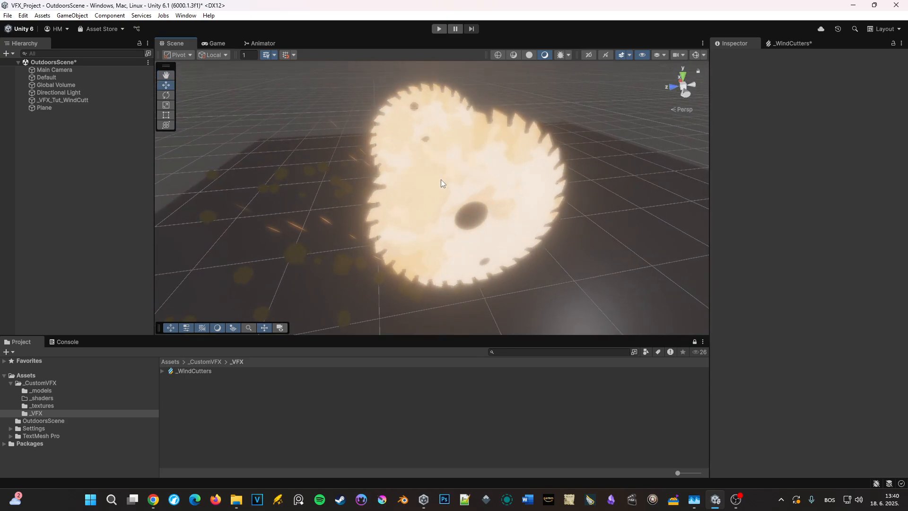